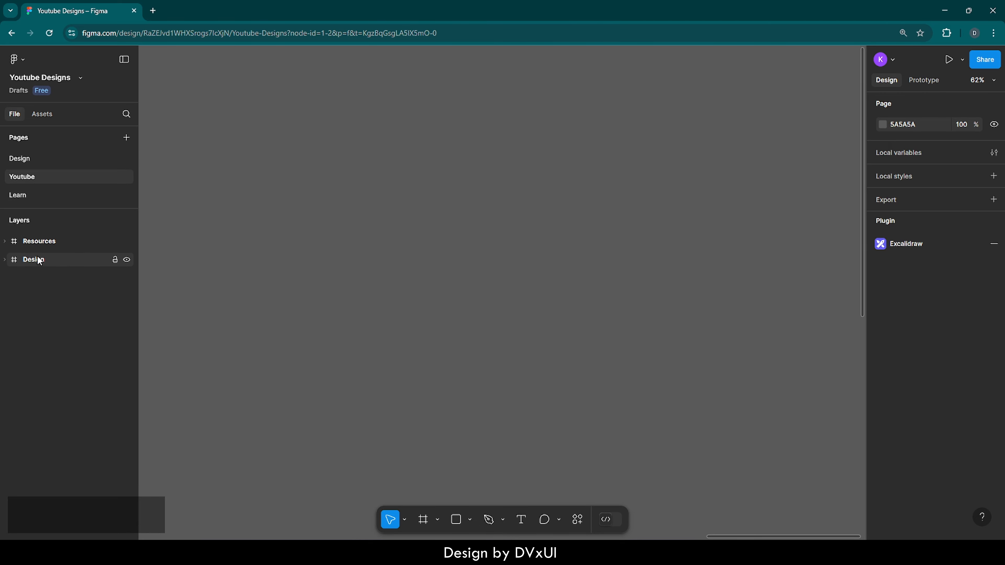
# Examine the Resources frame with its character image and colour swatches, and the finished Design frame
pyautogui.doubleClick(15, 244)
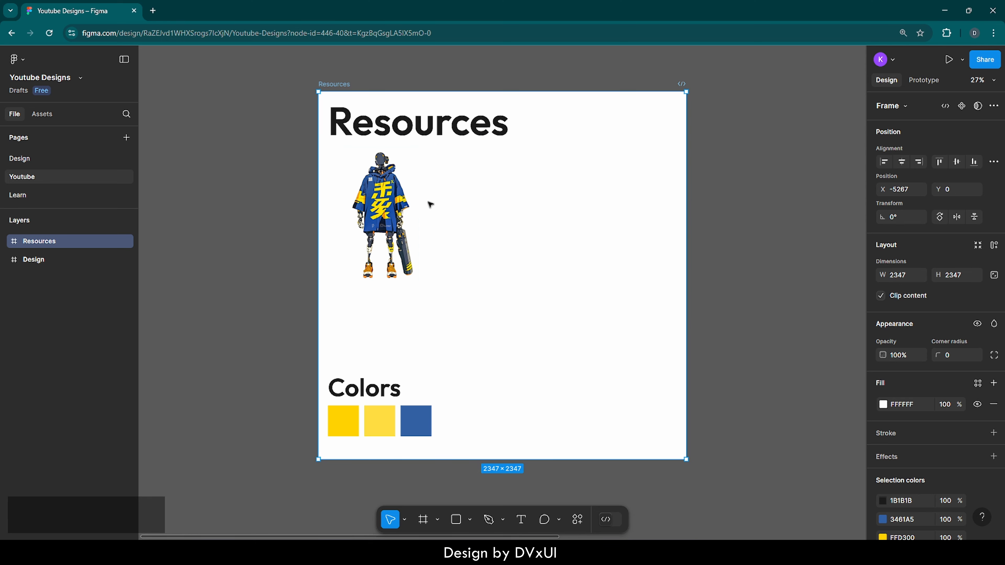
pyautogui.click(394, 205)
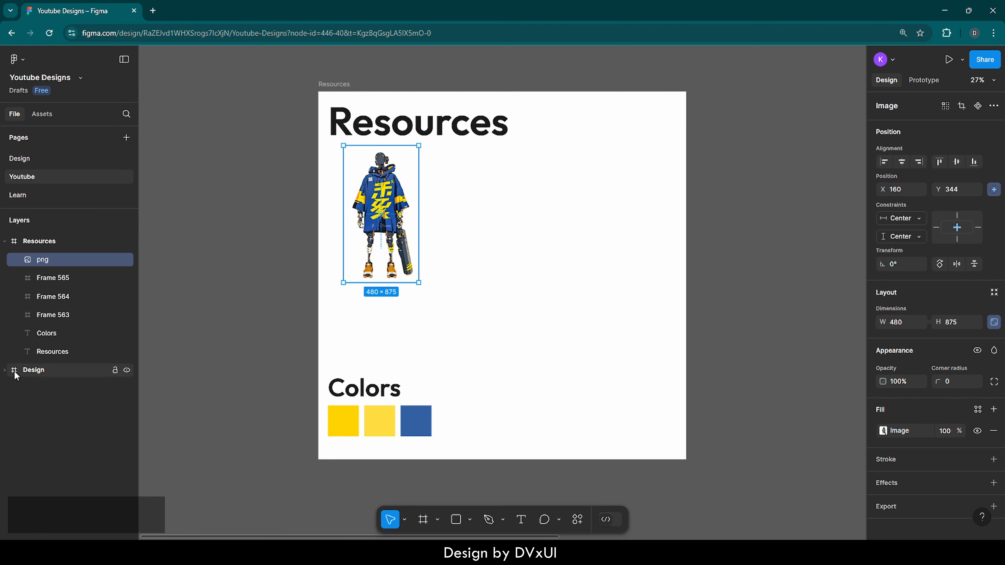
pyautogui.click(34, 369)
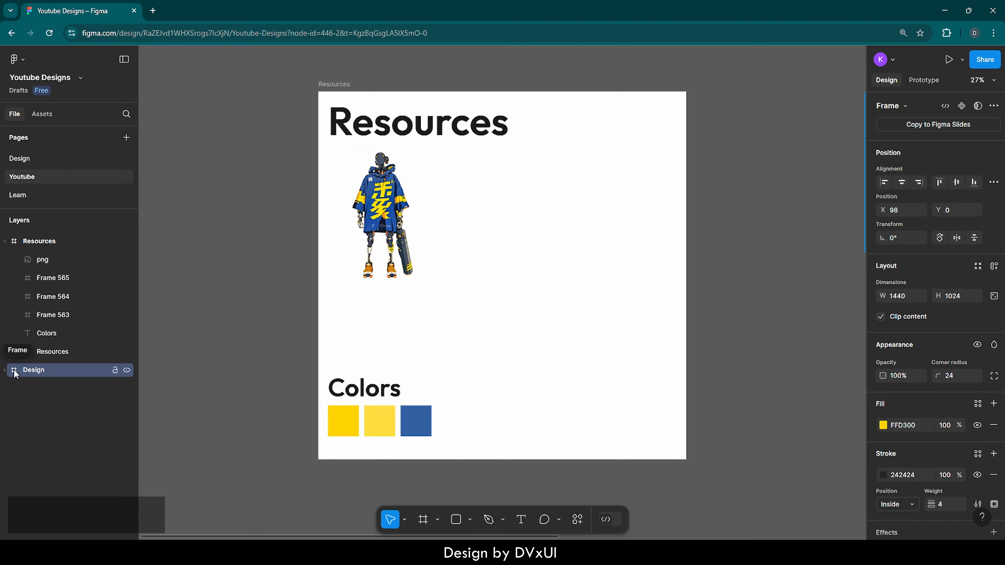
pyautogui.hotkey('shift', '2')
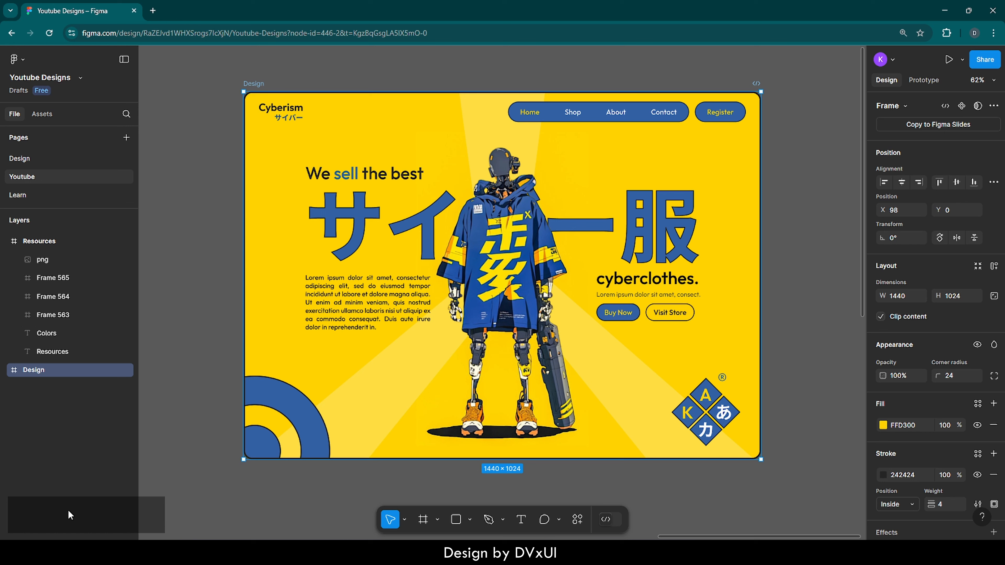
pyautogui.press('ctrl')
pyautogui.hotkey('ctrl', 'a')
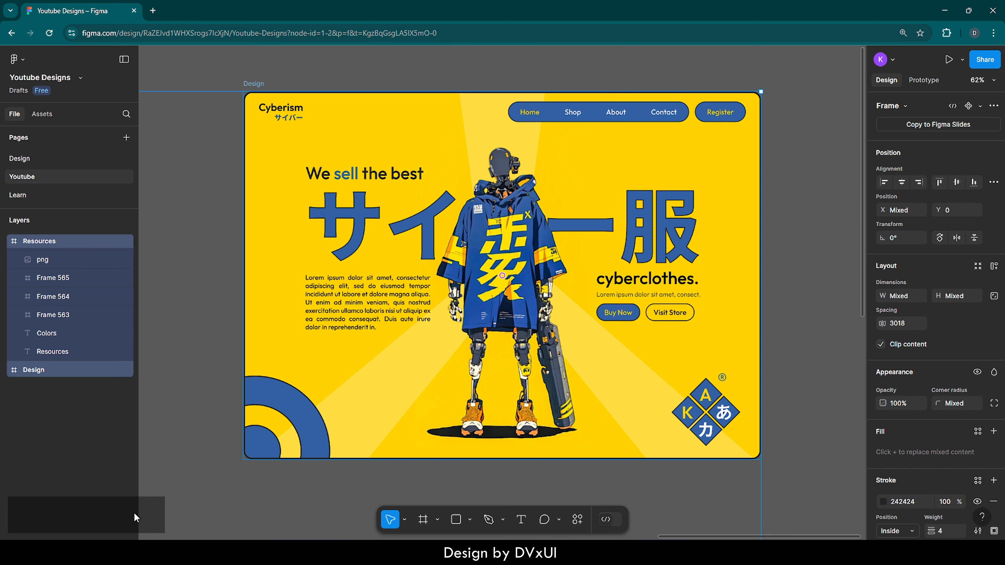
pyautogui.click(240, 507)
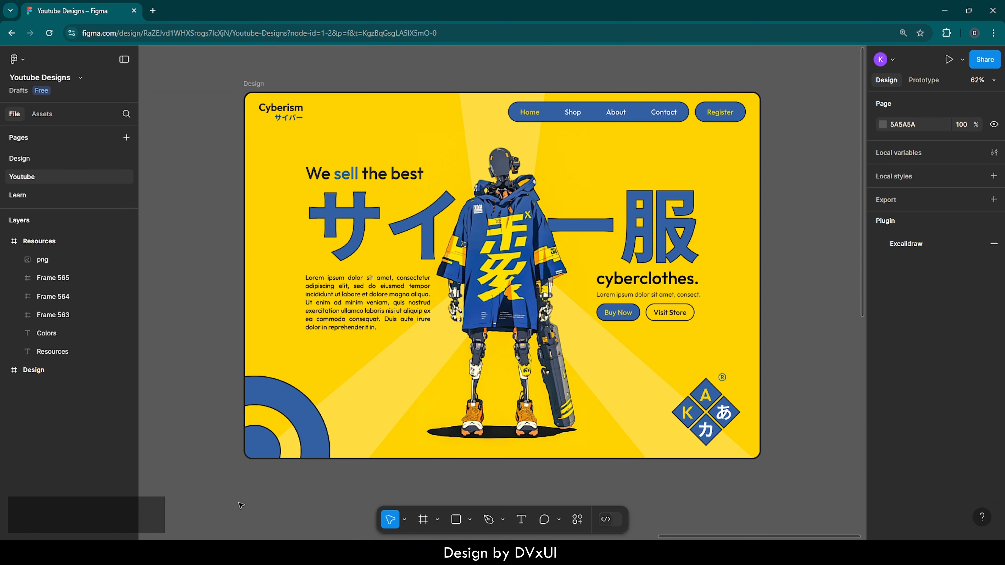
# Draw a square of about 446 × 446 on the empty canvas beyond the Design frame
pyautogui.hscroll(10, 285, 362)
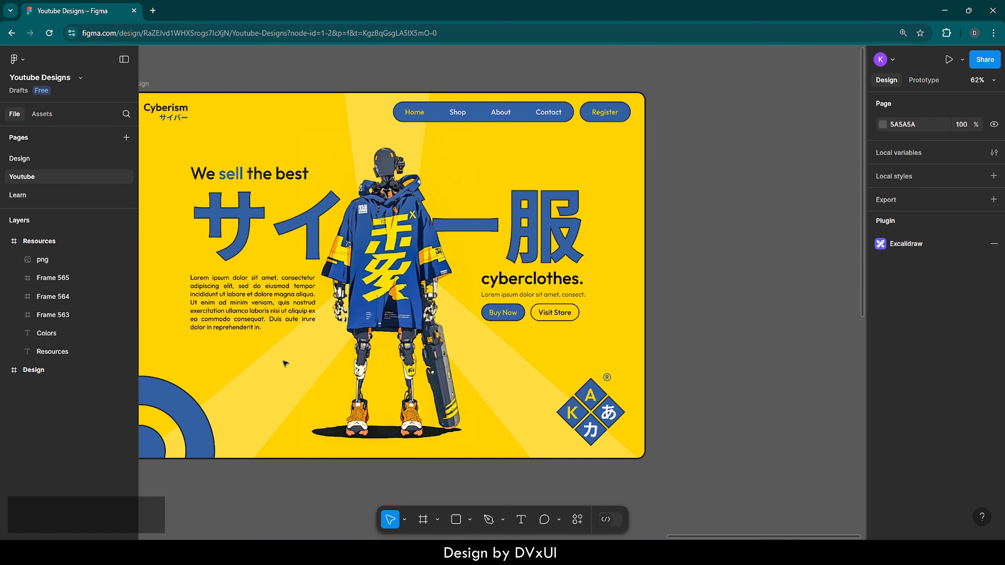
pyautogui.hscroll(4, 286, 363)
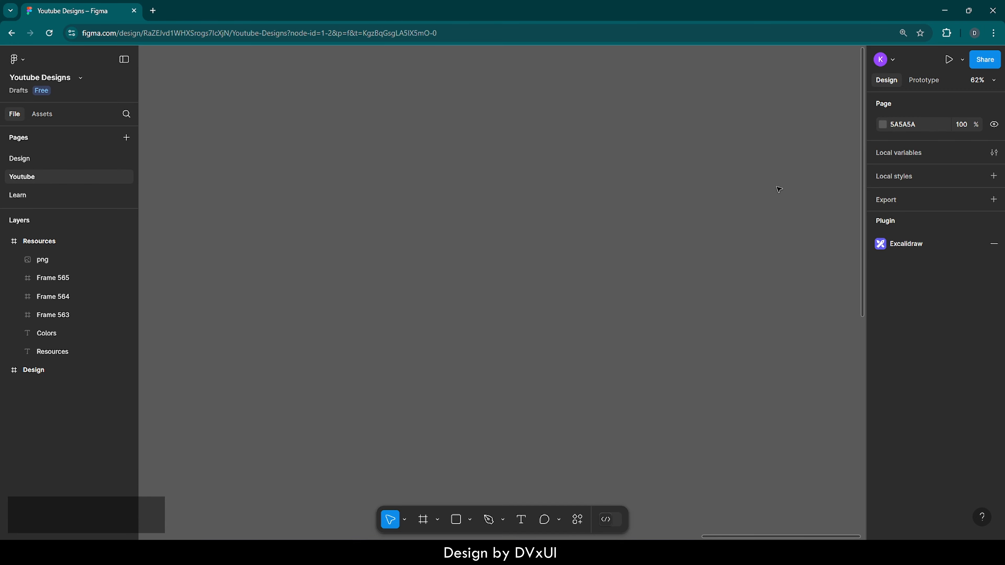
pyautogui.click(456, 520)
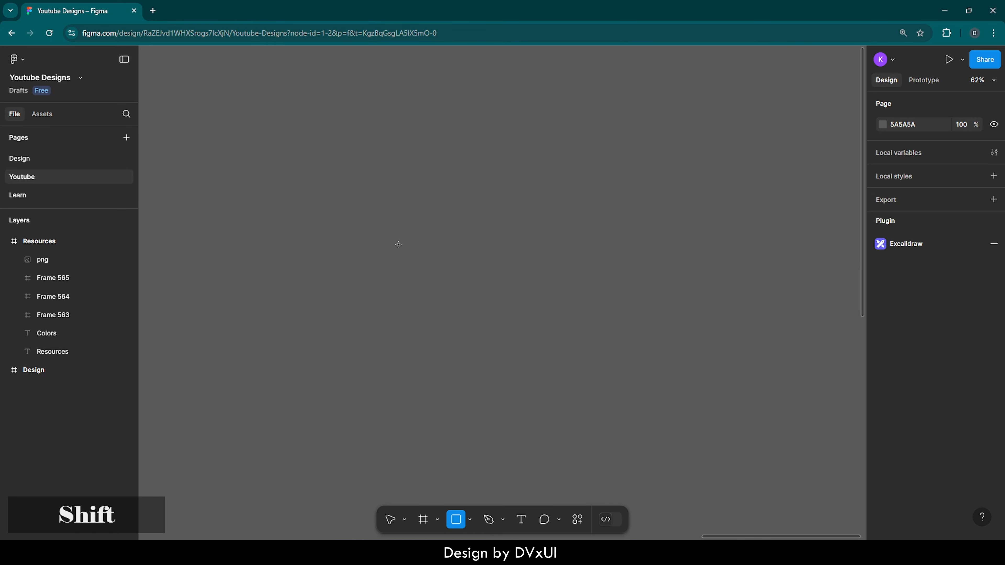
pyautogui.moveTo(398, 245); pyautogui.dragTo(559, 396)
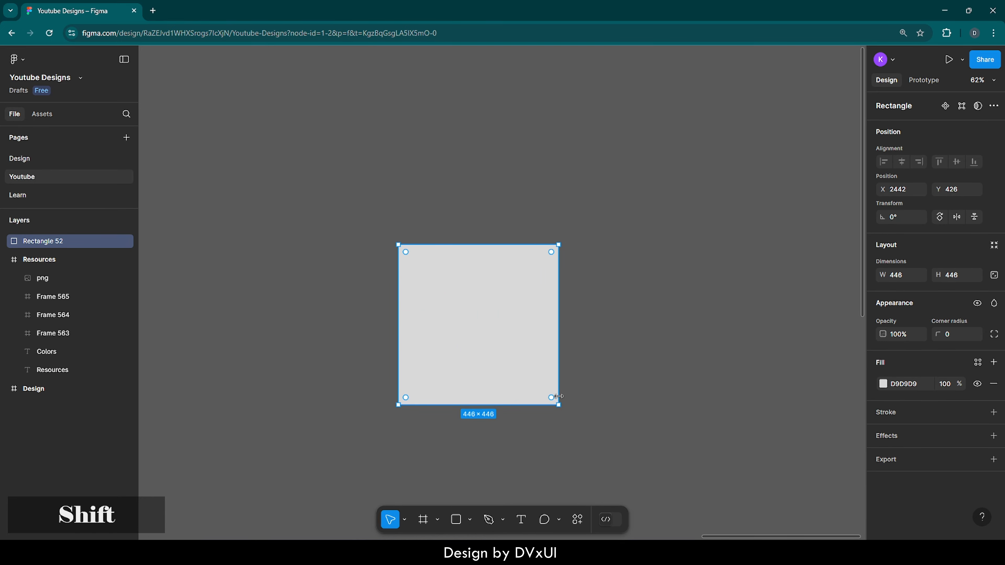
pyautogui.moveTo(491, 380); pyautogui.dragTo(507, 321)
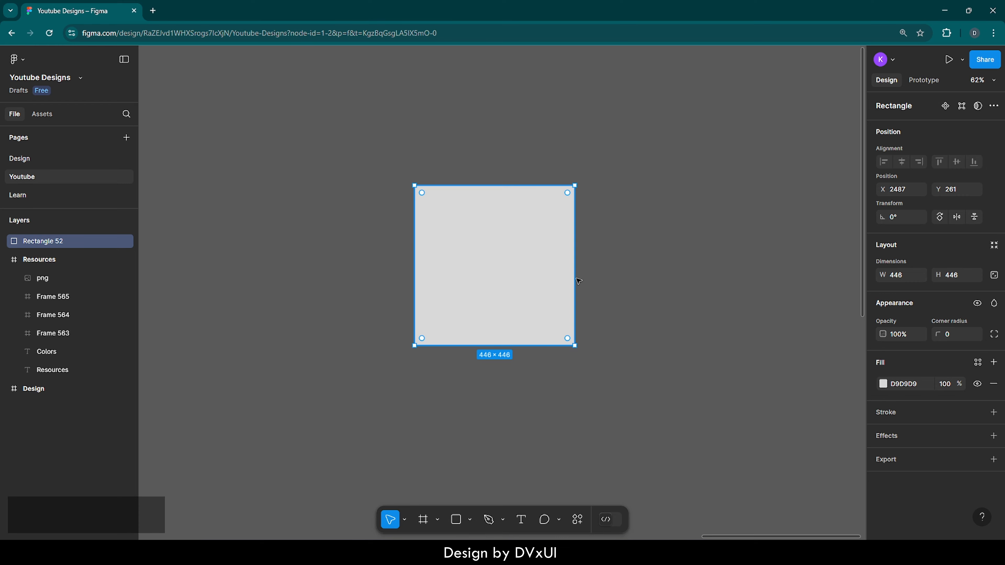
pyautogui.click(613, 239)
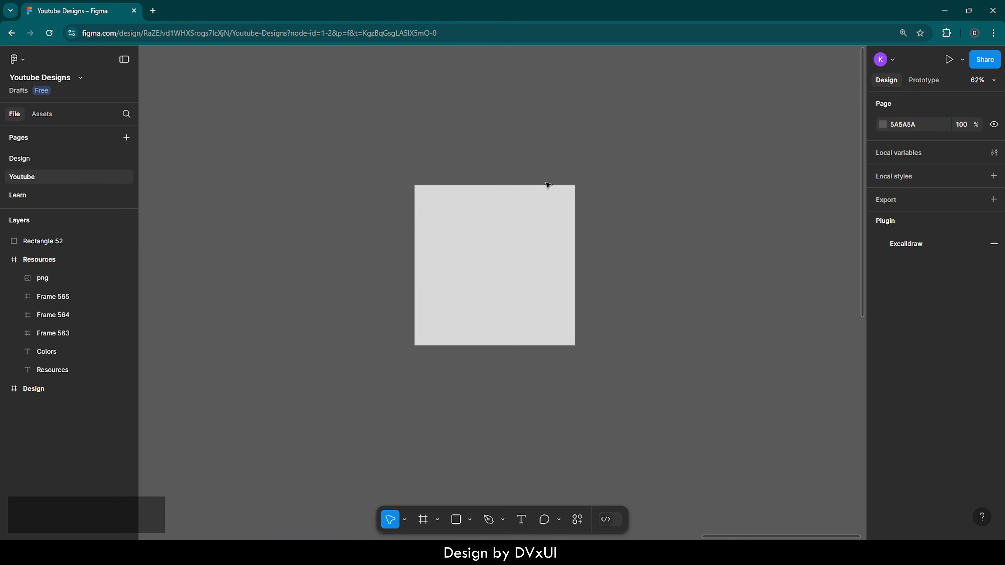
# Set the square's corner radius to 400, and delete the shape
pyautogui.click(516, 249)
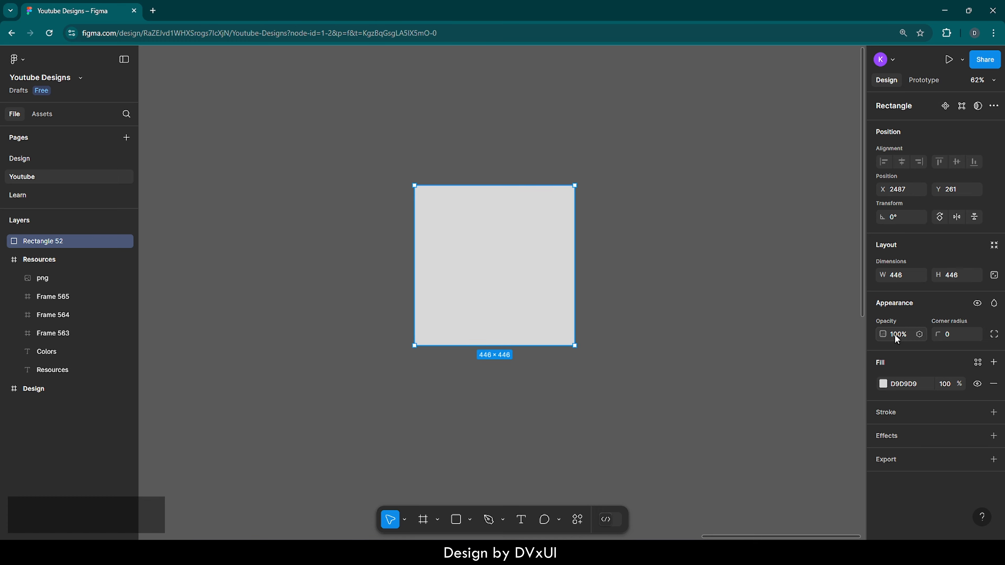
pyautogui.write('400')
pyautogui.press('Return')
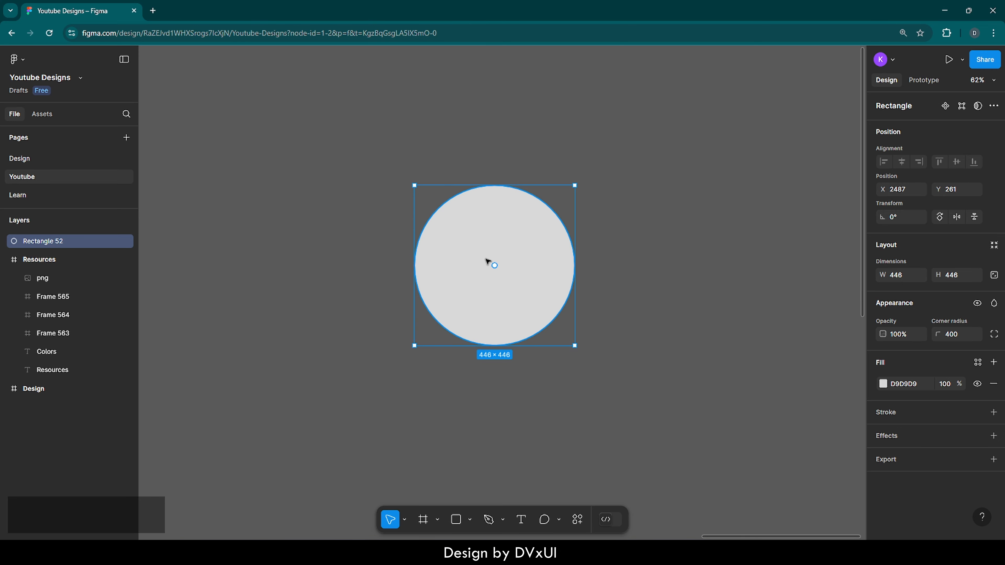
pyautogui.press('Delete')
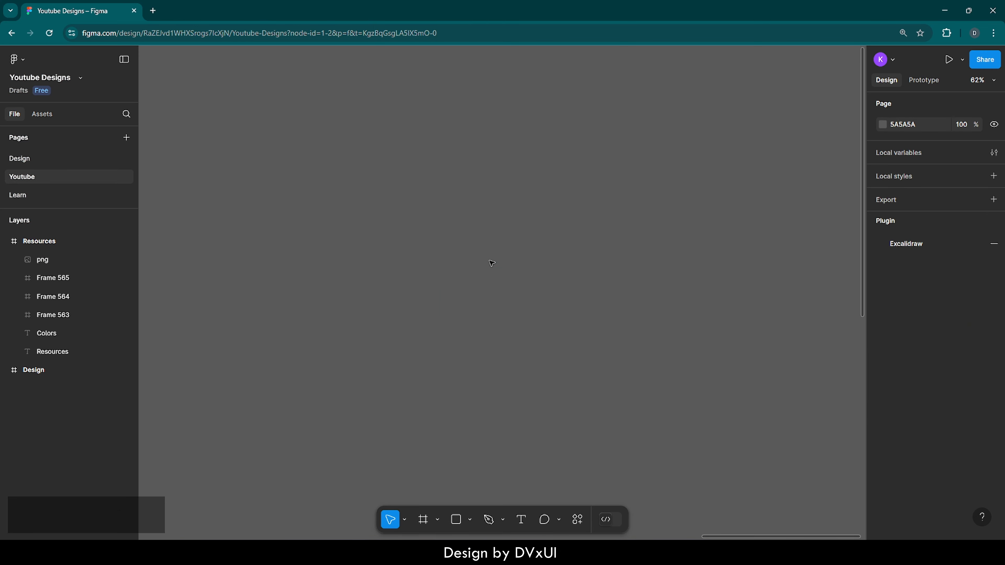
# Create a frame on the empty canvas from the Desktop preset, 1440 × 1024
pyautogui.click(423, 521)
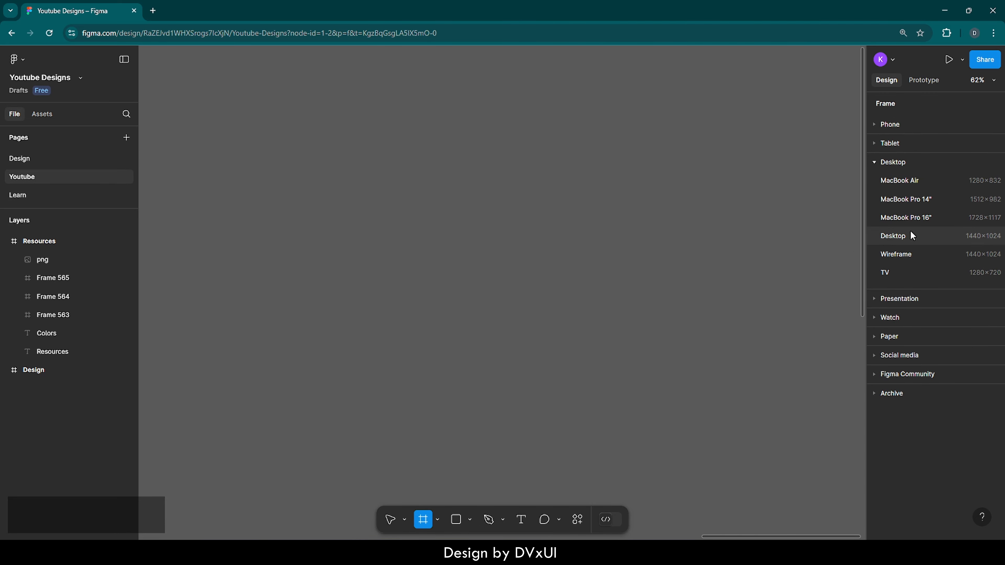
pyautogui.click(889, 238)
pyautogui.click(783, 245)
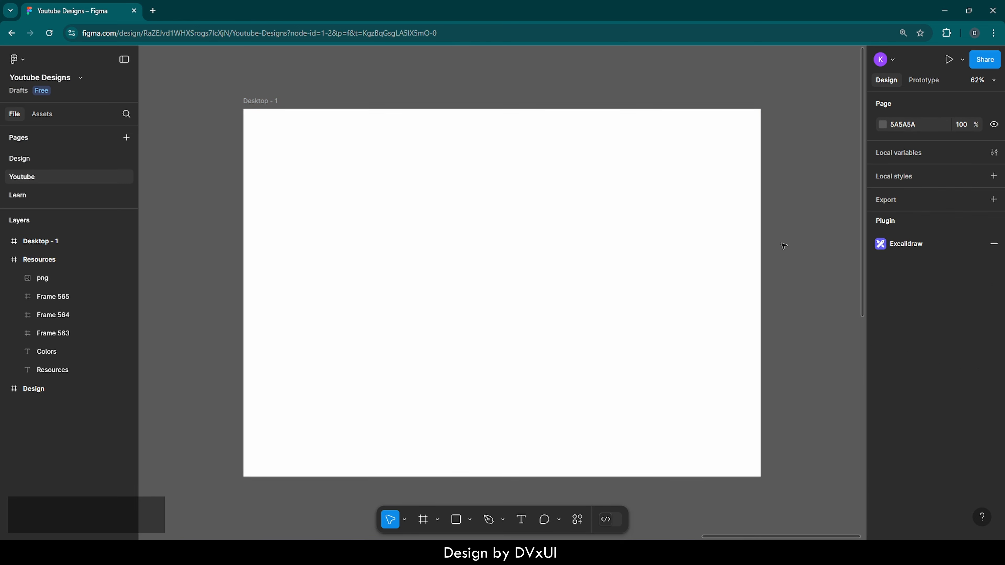
# Fill the new desktop frame with the page's yellow colour FFD300
pyautogui.click(447, 224)
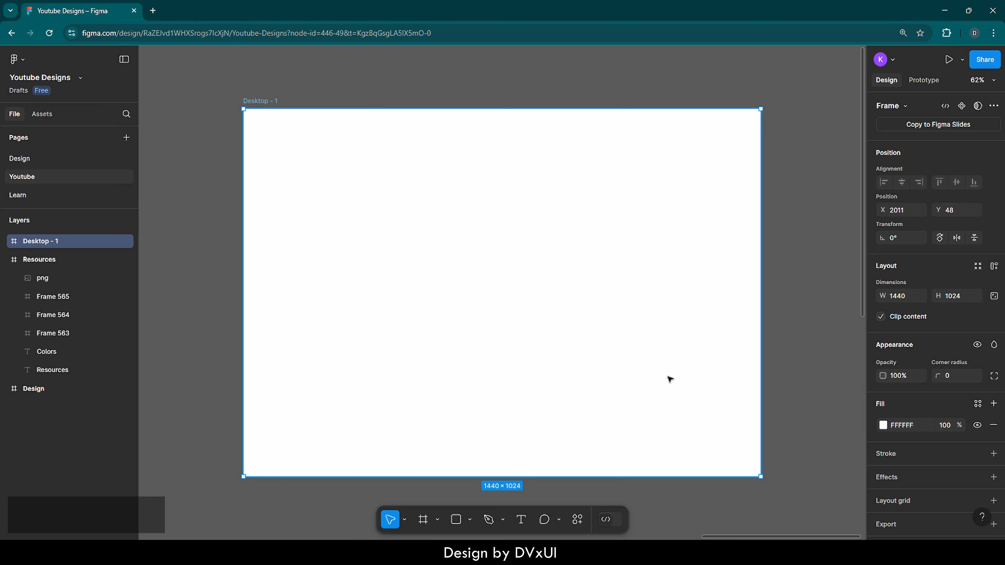
pyautogui.click(883, 424)
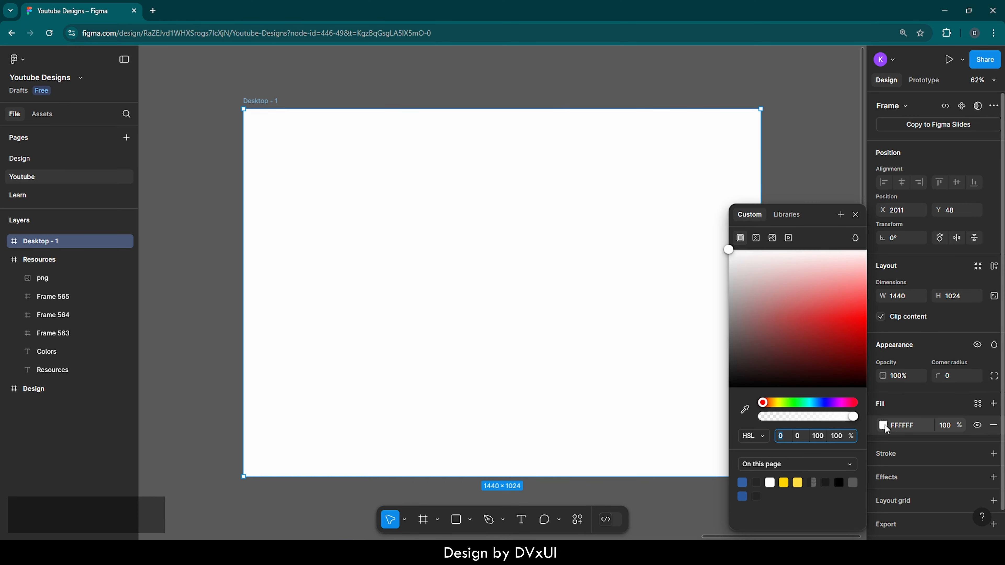
pyautogui.click(785, 481)
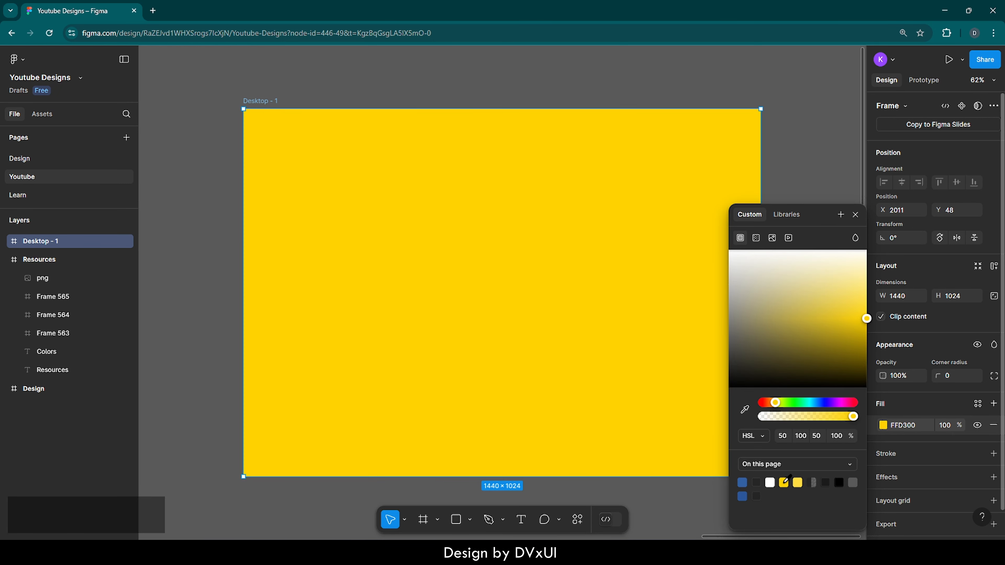
pyautogui.click(813, 201)
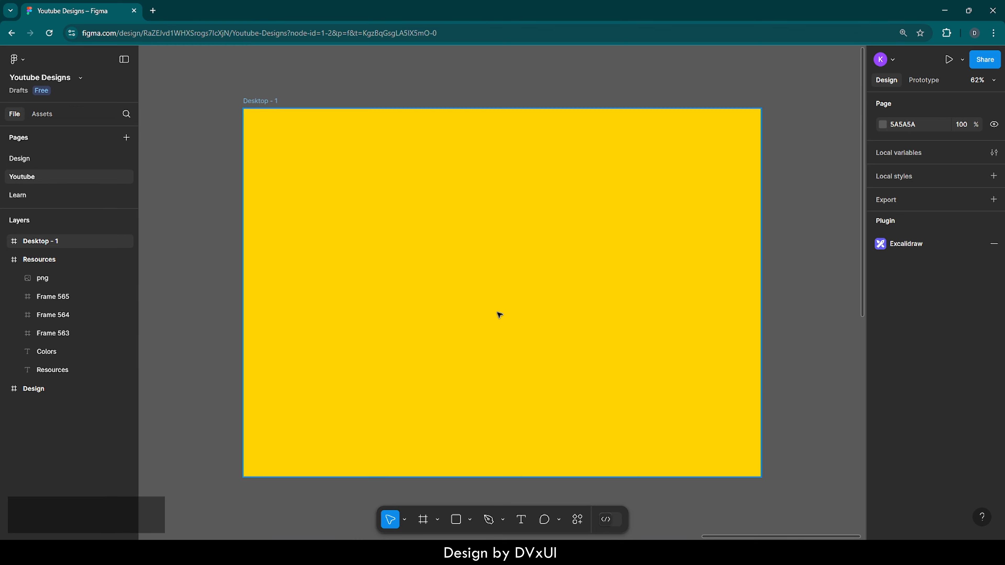
# Set the corner radius of the yellow desktop frame to 24
pyautogui.click(476, 204)
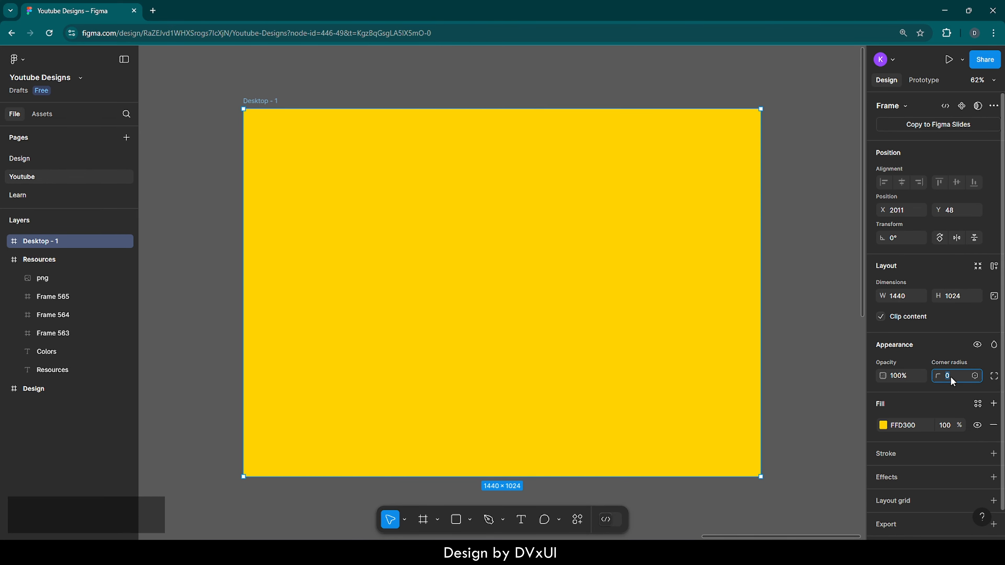
pyautogui.write('24')
pyautogui.press('Return')
# Add a stroke to the desktop frame and set its weight to 4
pyautogui.click(887, 454)
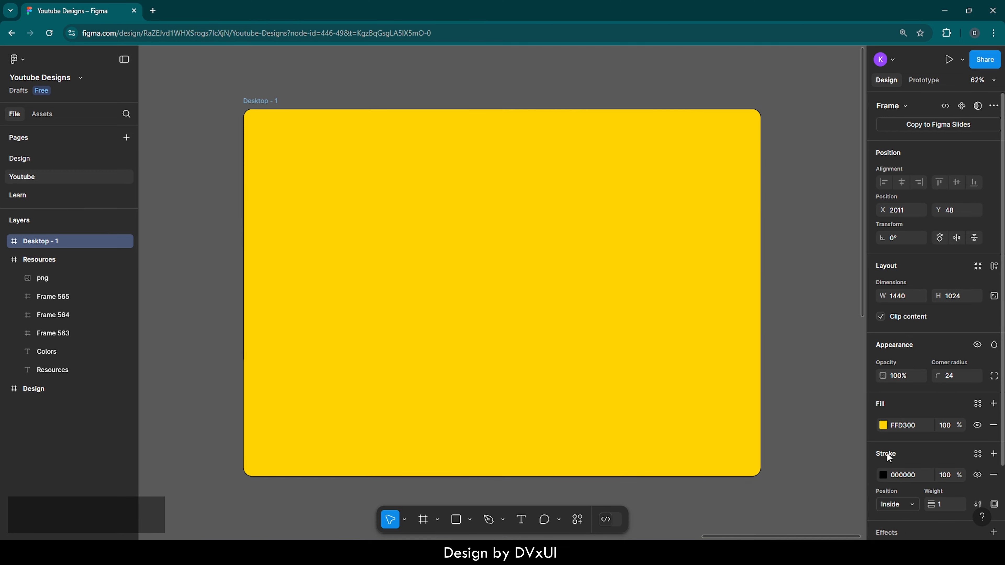
pyautogui.scroll(-2, 886, 452)
pyautogui.click(946, 452)
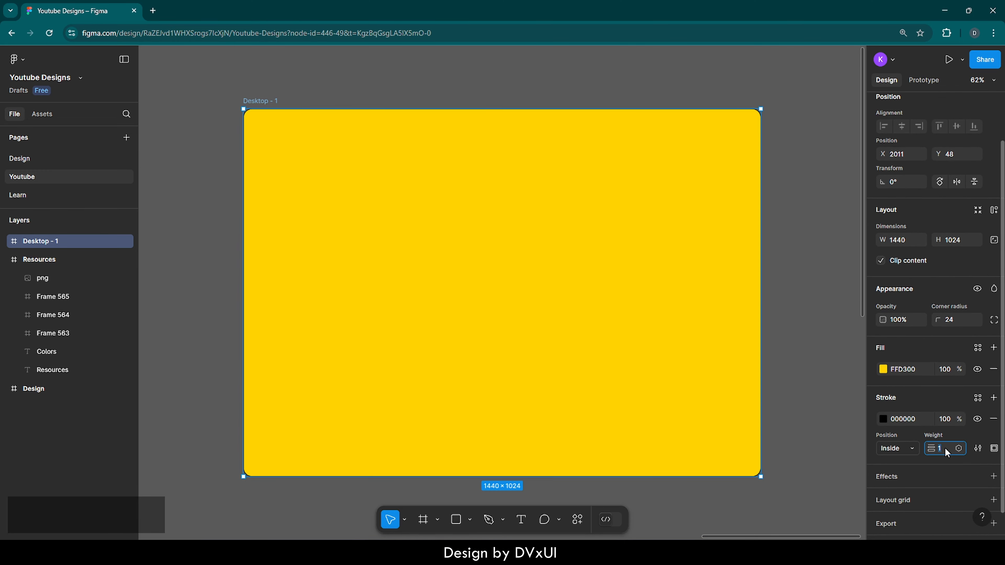
pyautogui.press('BackSpace')
pyautogui.write('4')
pyautogui.press('Return')
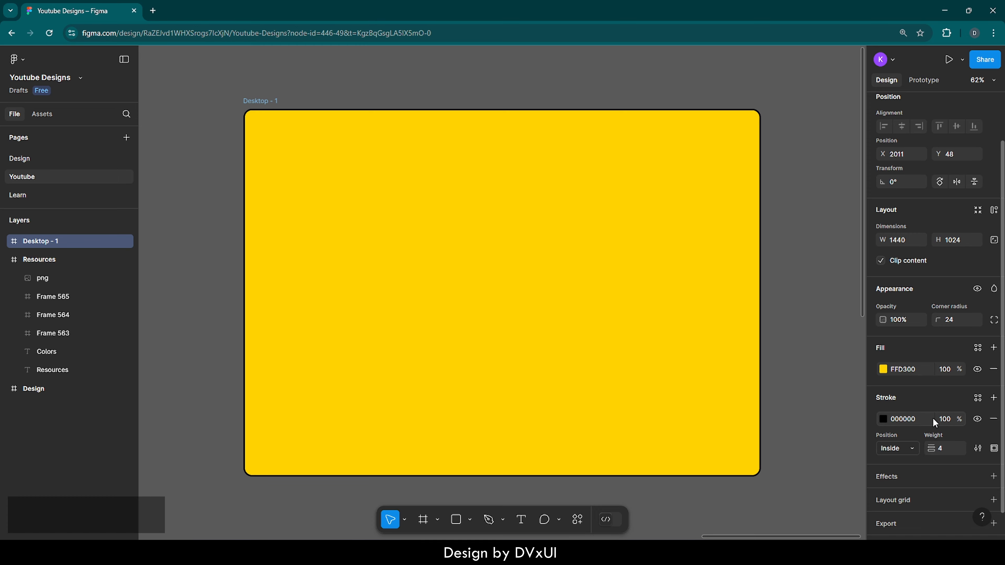
# Change the frame's stroke colour to the page's blue 2B589B
pyautogui.click(881, 418)
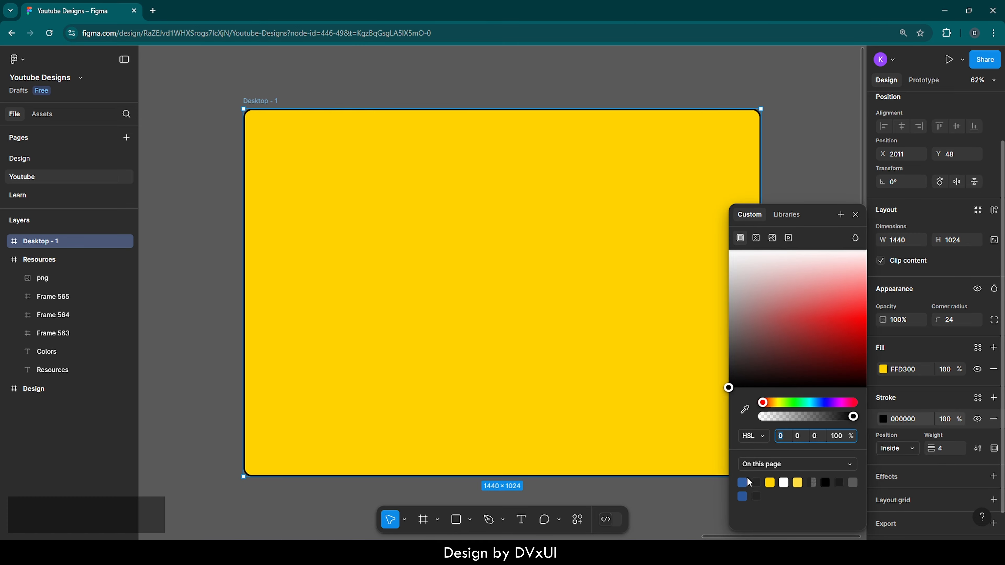
pyautogui.click(743, 495)
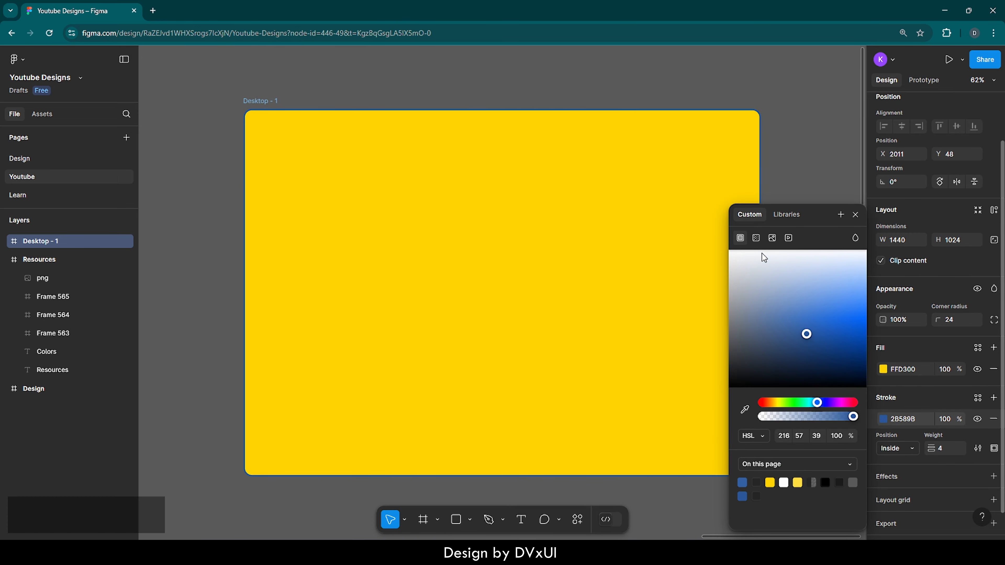
pyautogui.click(793, 152)
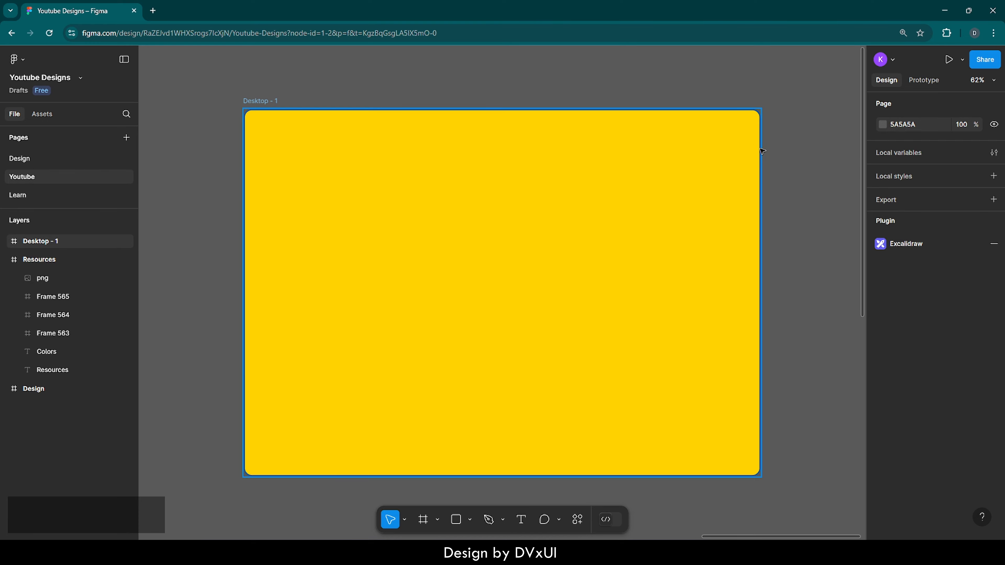
# Set the desktop frame's stroke colour to dark grey 1B1B1B
pyautogui.click(720, 133)
pyautogui.click(910, 467)
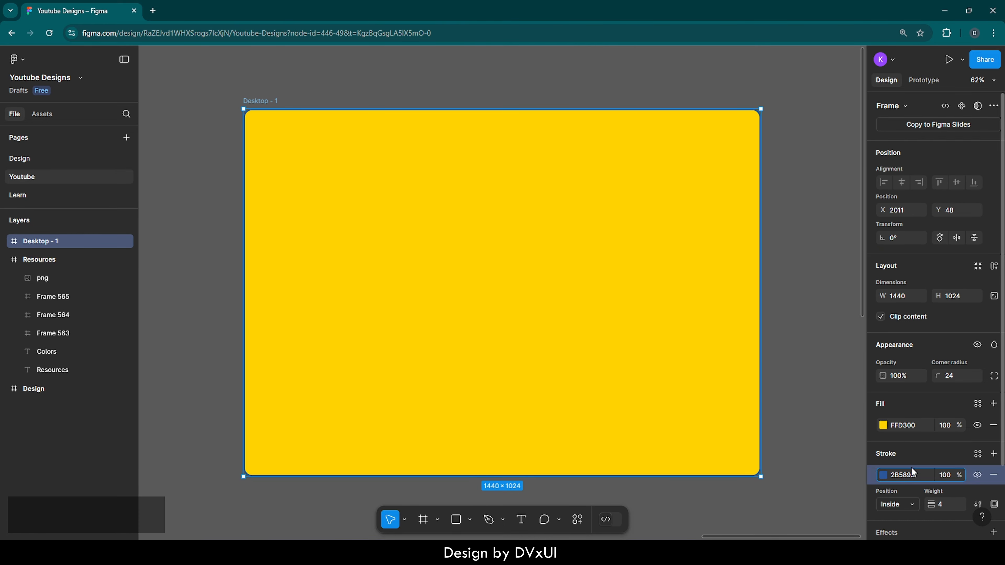
pyautogui.click(914, 477)
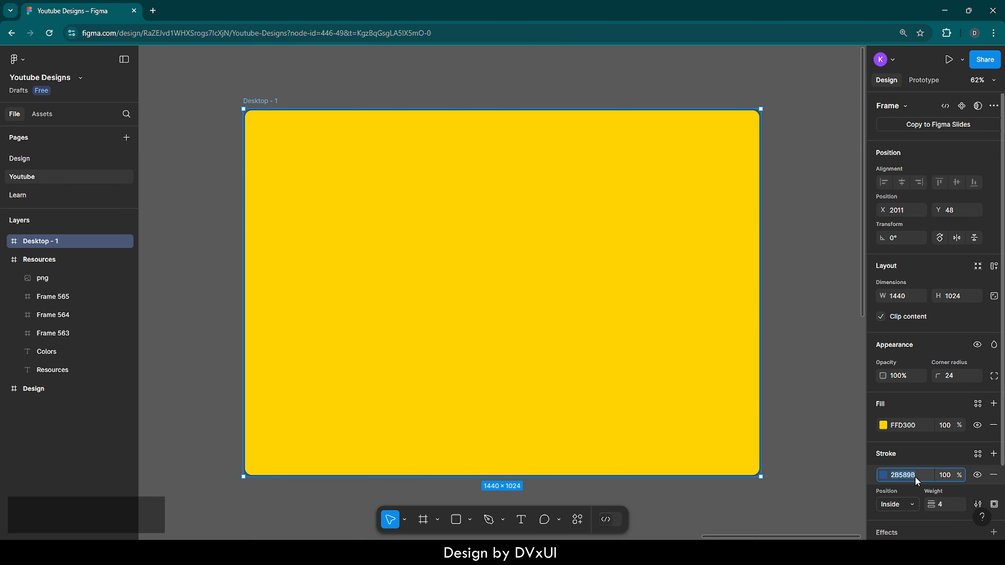
pyautogui.write('1b')
pyautogui.press('Return')
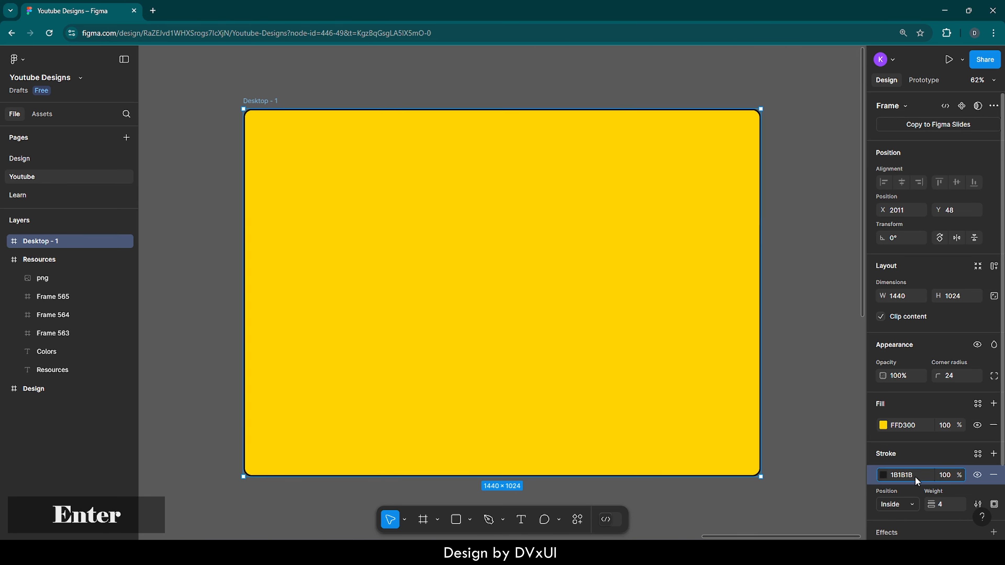
pyautogui.click(813, 310)
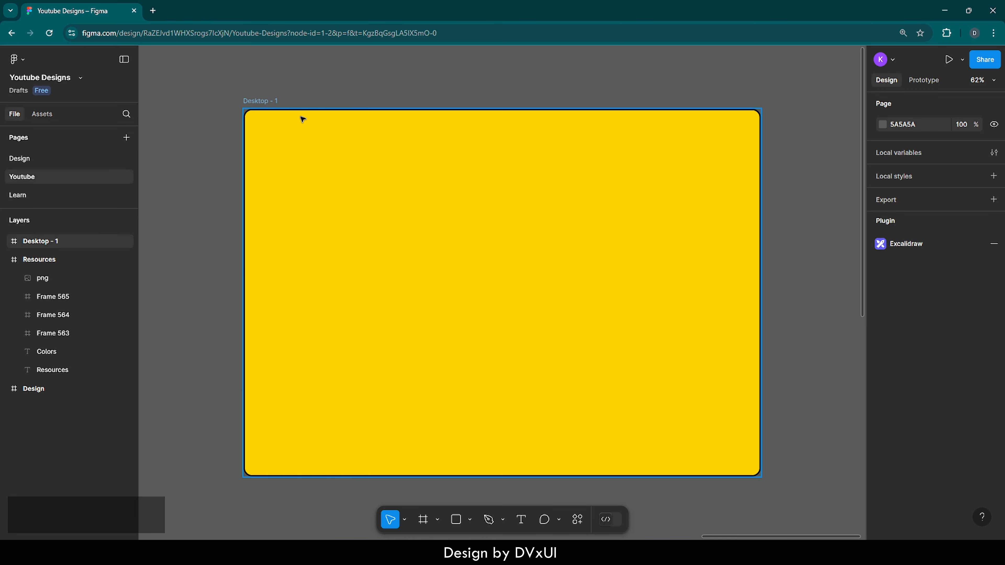
# Add a layout grid to the yellow desktop frame
pyautogui.click(275, 123)
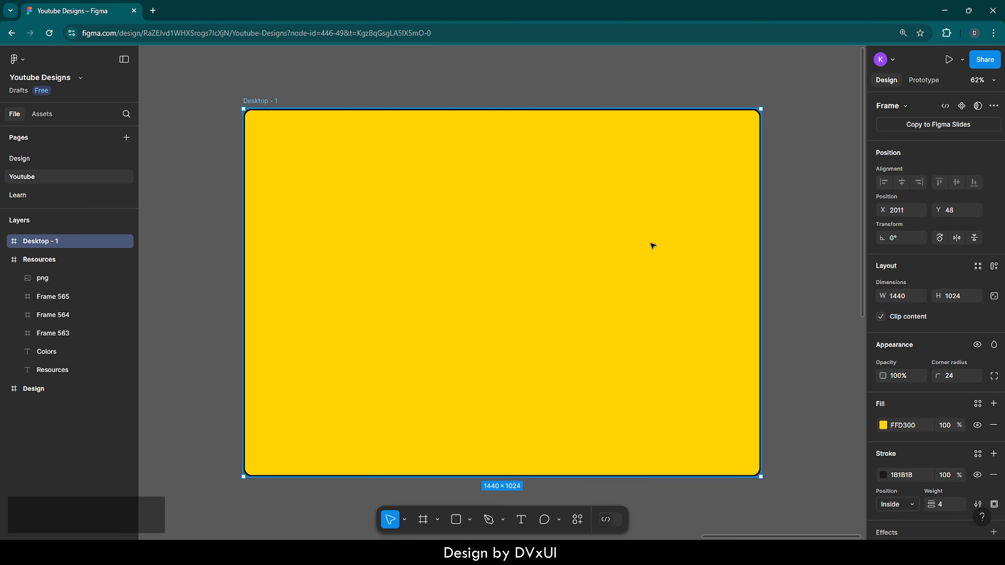
pyautogui.scroll(-2, 951, 392)
pyautogui.scroll(-1, 952, 388)
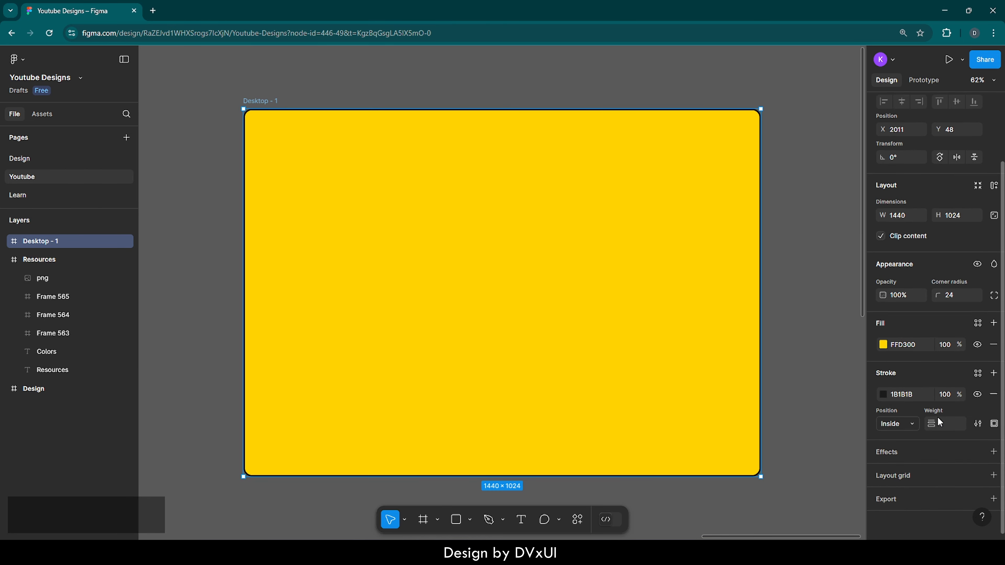
pyautogui.click(902, 476)
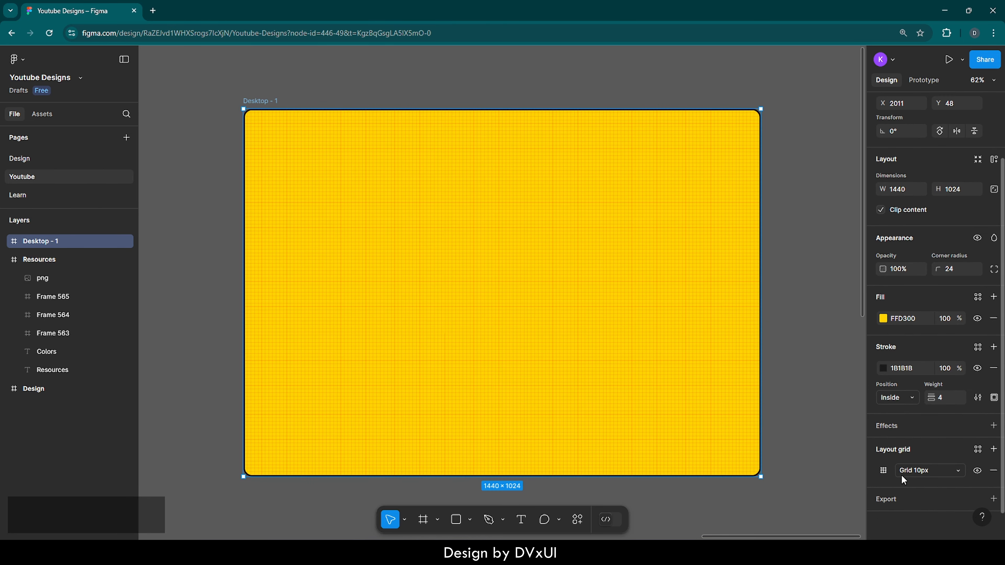
# Change the desktop frame's layout grid from a uniform grid to columns and set the column count to 12
pyautogui.click(884, 471)
pyautogui.click(771, 477)
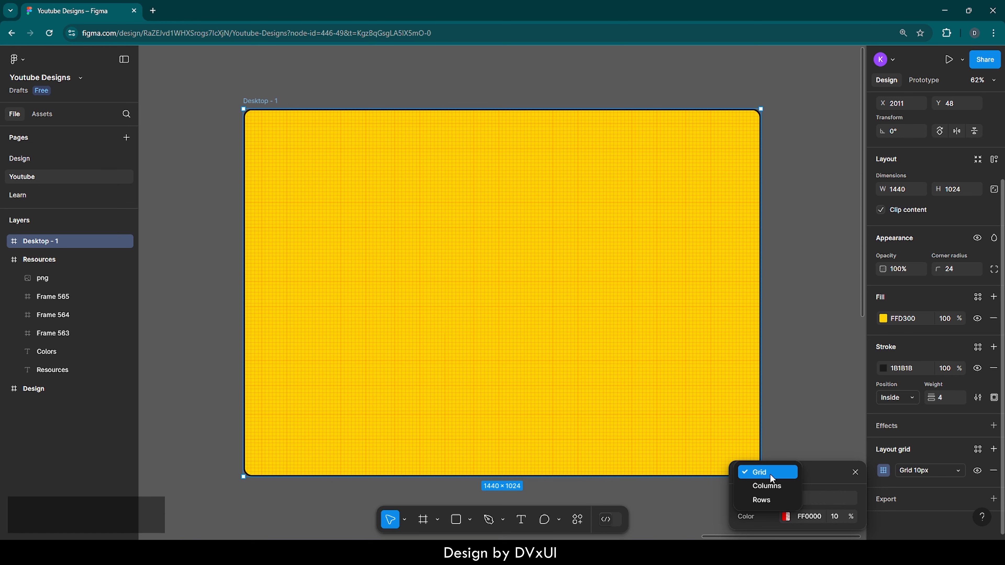
pyautogui.click(767, 485)
pyautogui.click(812, 427)
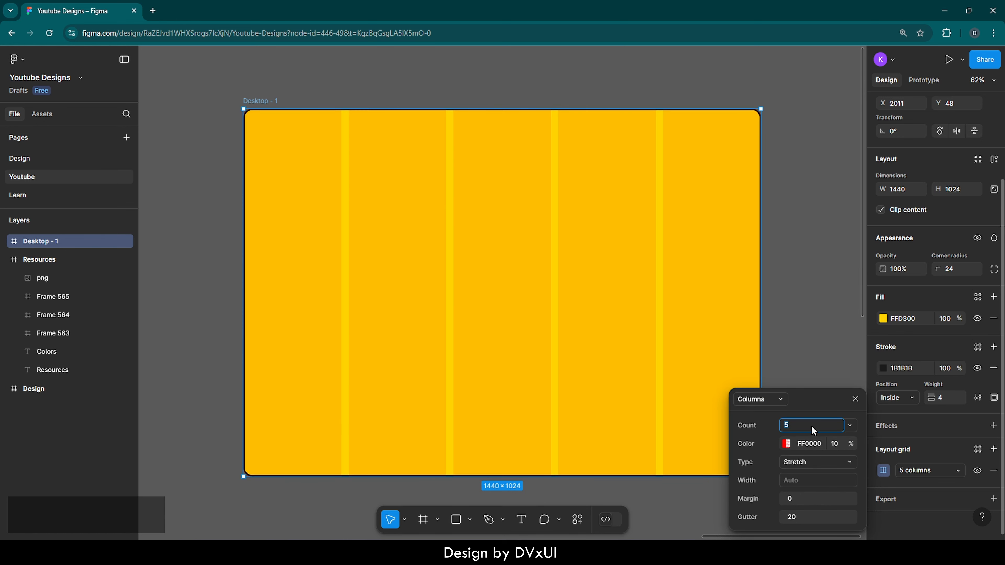
pyautogui.press('BackSpace')
pyautogui.write('12')
pyautogui.press('Return')
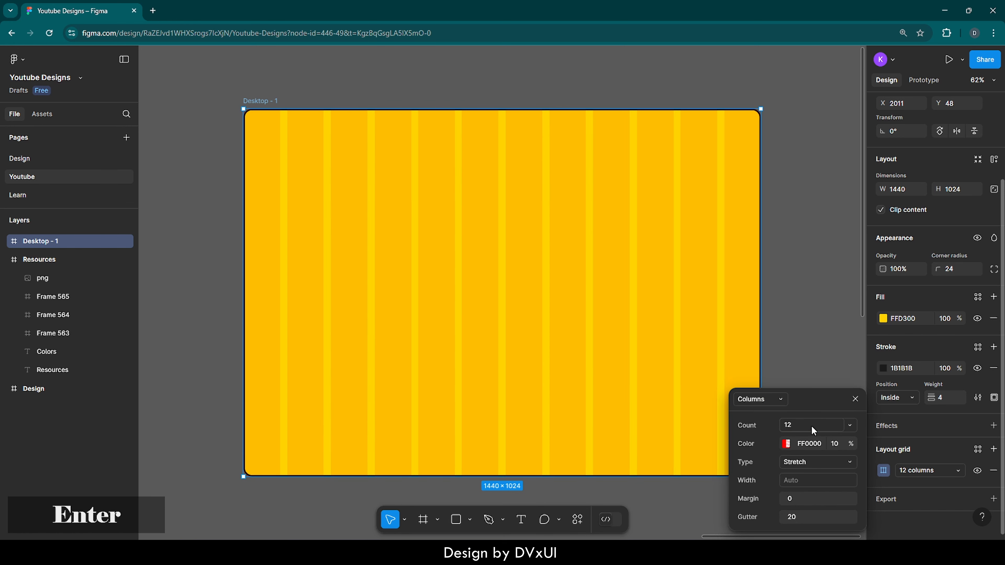
# Set the margin of the frame's column grid to 100 and close the grid settings
pyautogui.click(793, 500)
pyautogui.press('BackSpace')
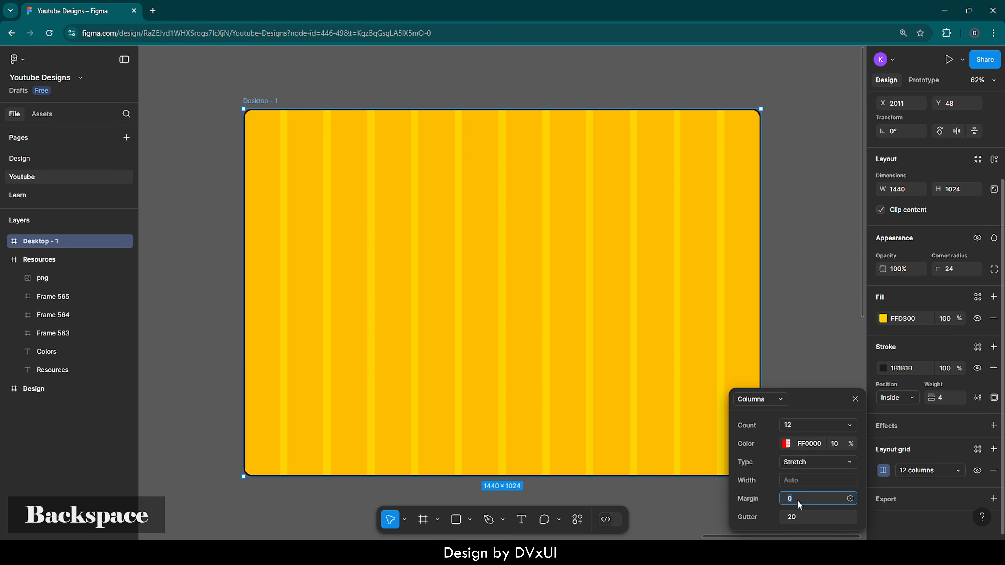
pyautogui.write('100')
pyautogui.press('Return')
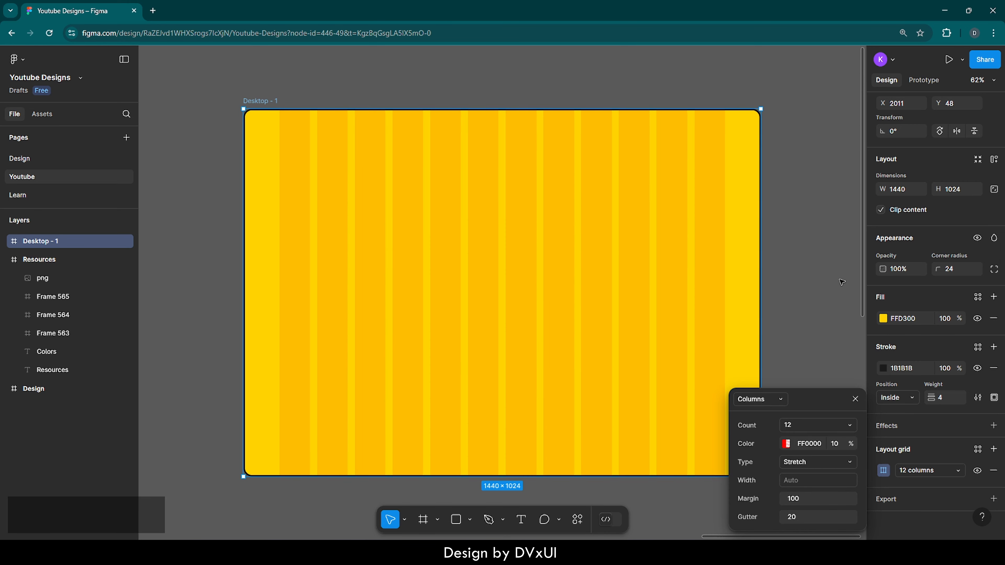
pyautogui.click(833, 273)
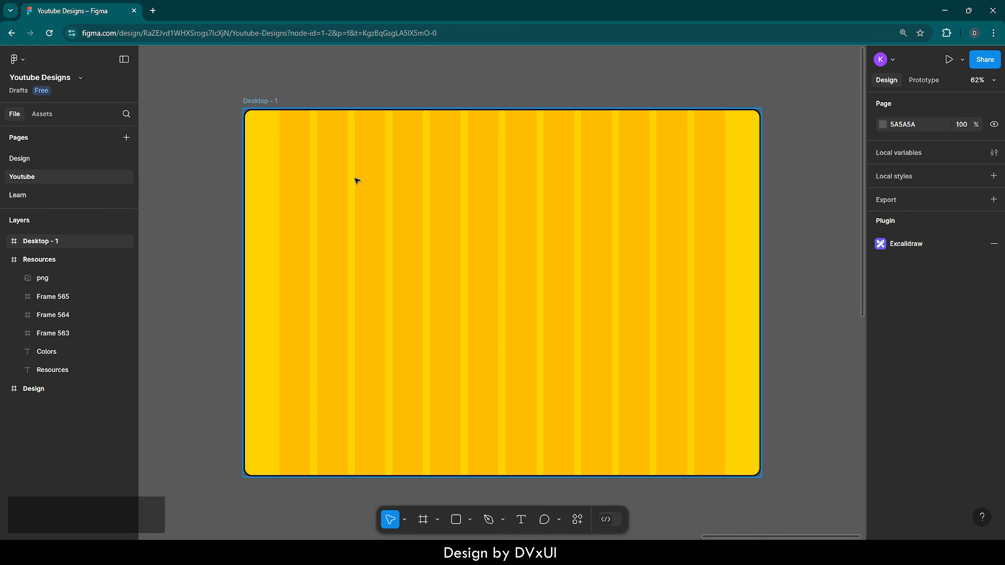
# Activate the Text tool to add text to the desktop frame
pyautogui.press('t')
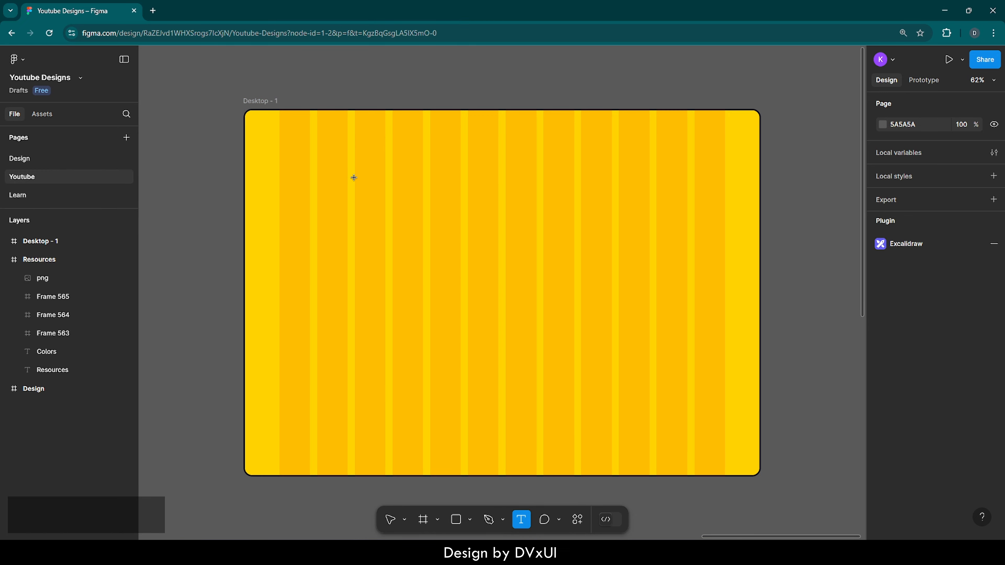
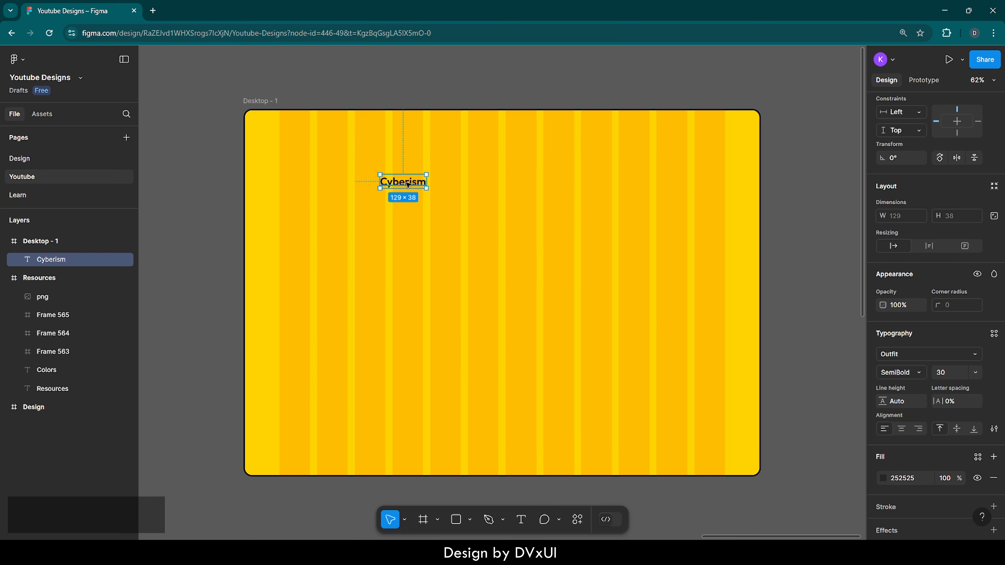
# Move the Cyberism text to the upper-left corner of the desktop frame
pyautogui.moveTo(408, 184); pyautogui.dragTo(288, 133)
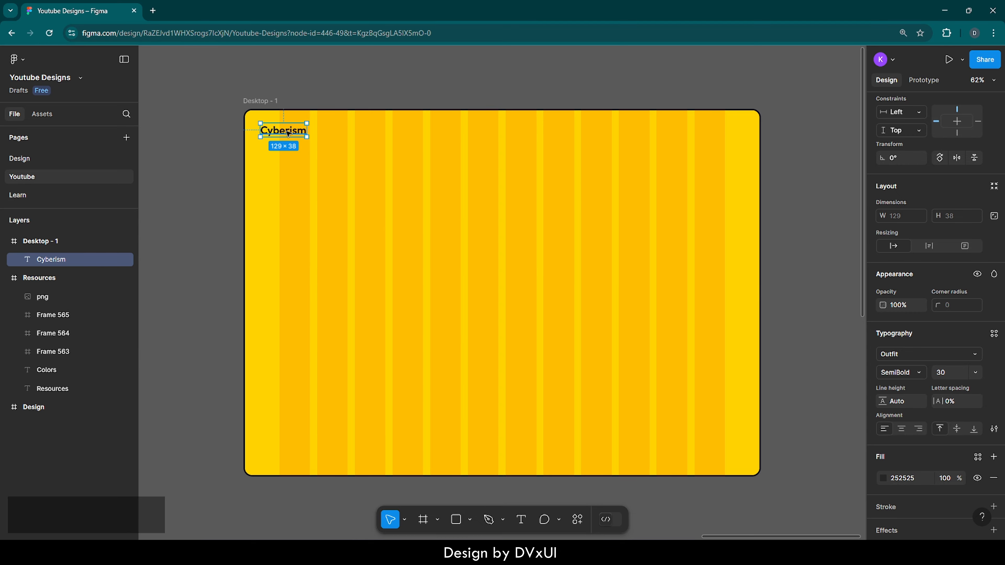
pyautogui.scroll(10, 272, 114)
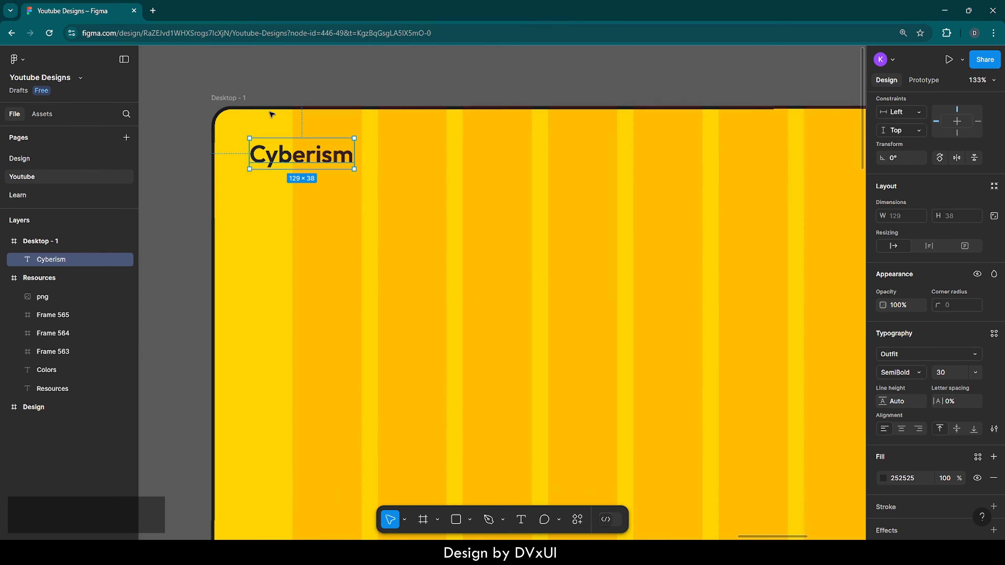
pyautogui.hscroll(-3, 271, 115)
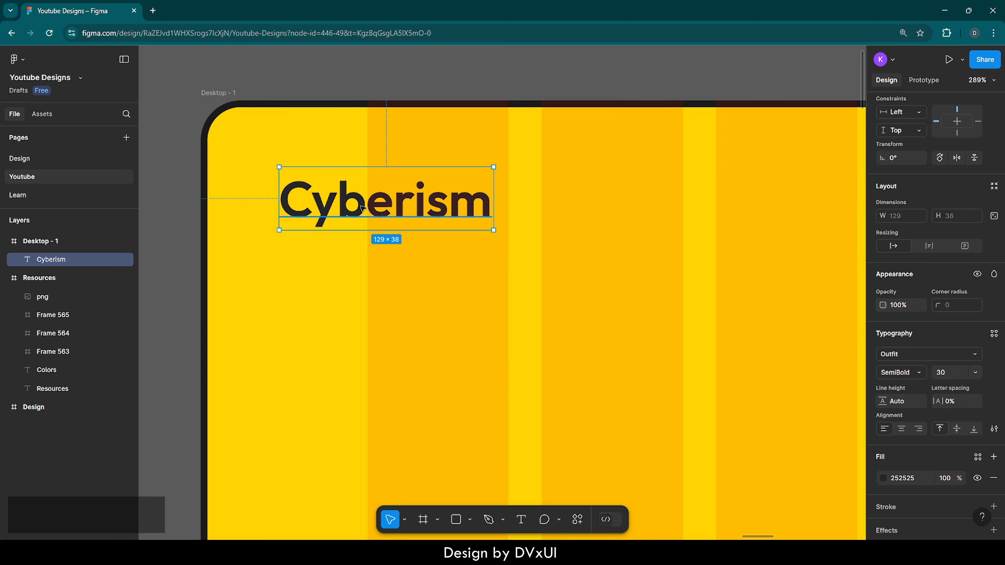
# Search Google for "english to japanese" in a new browser tab and dismiss the new-languages notice on the translator
pyautogui.click(154, 10)
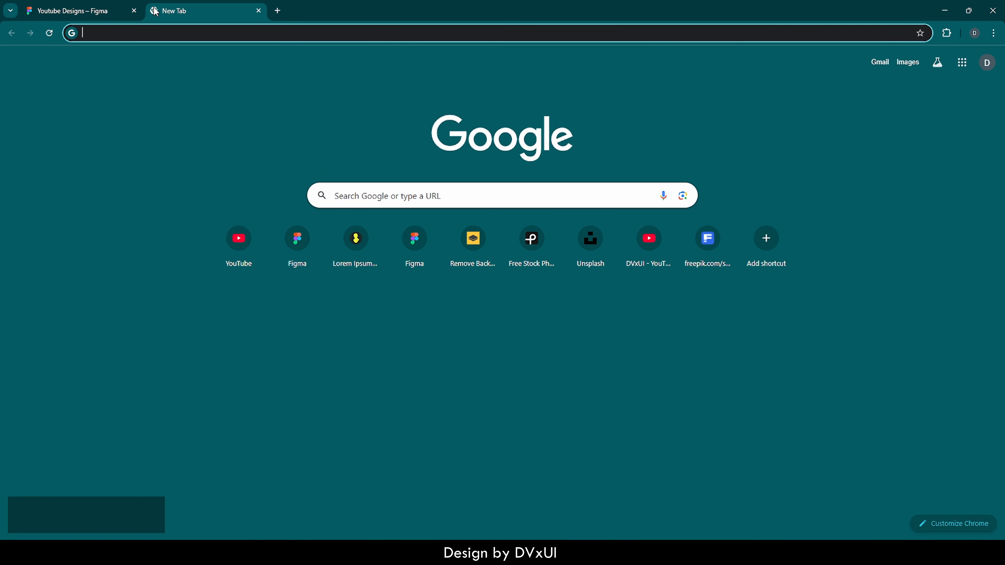
pyautogui.write('english')
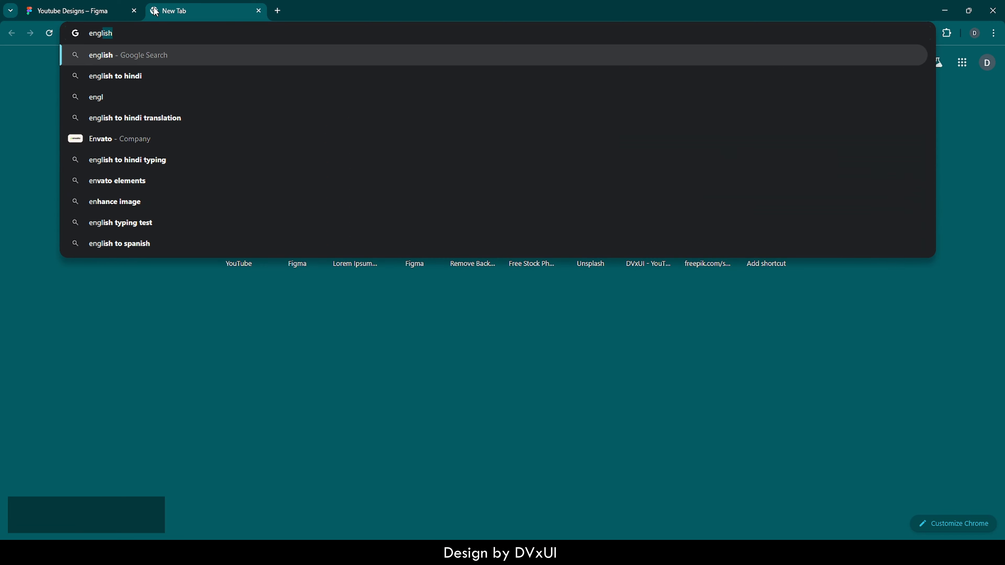
pyautogui.write(' to japa')
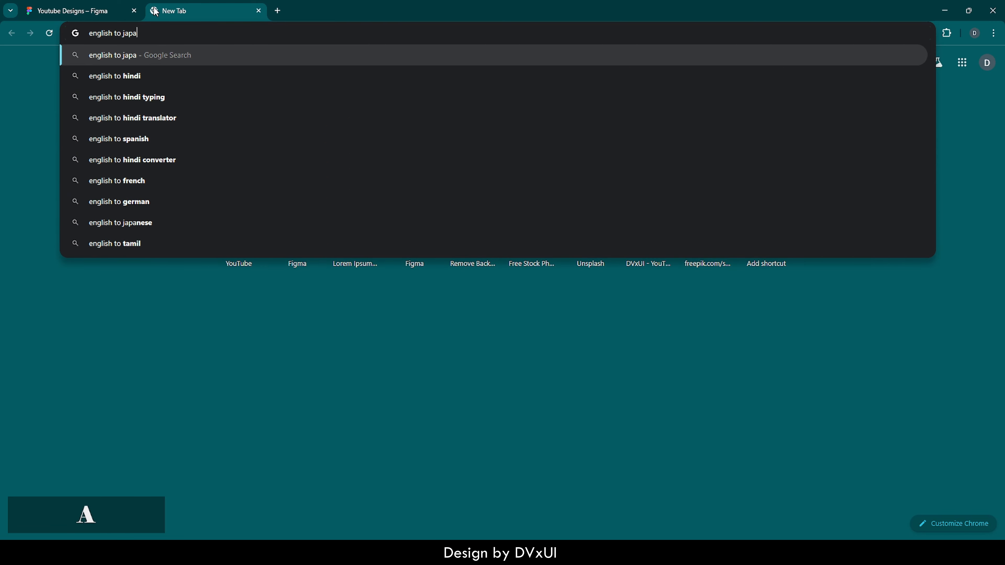
pyautogui.press('Down')
pyautogui.press('Return')
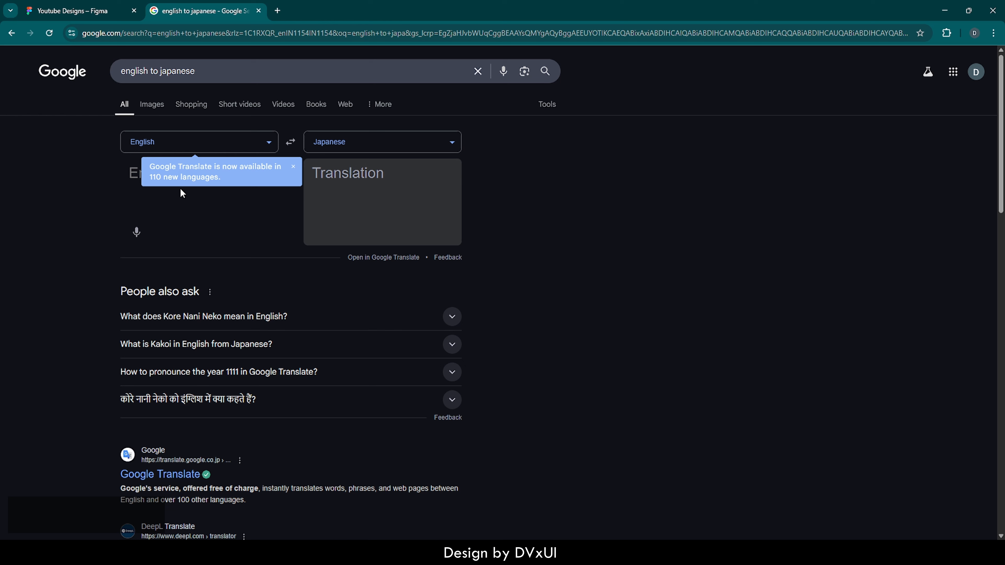
pyautogui.click(293, 167)
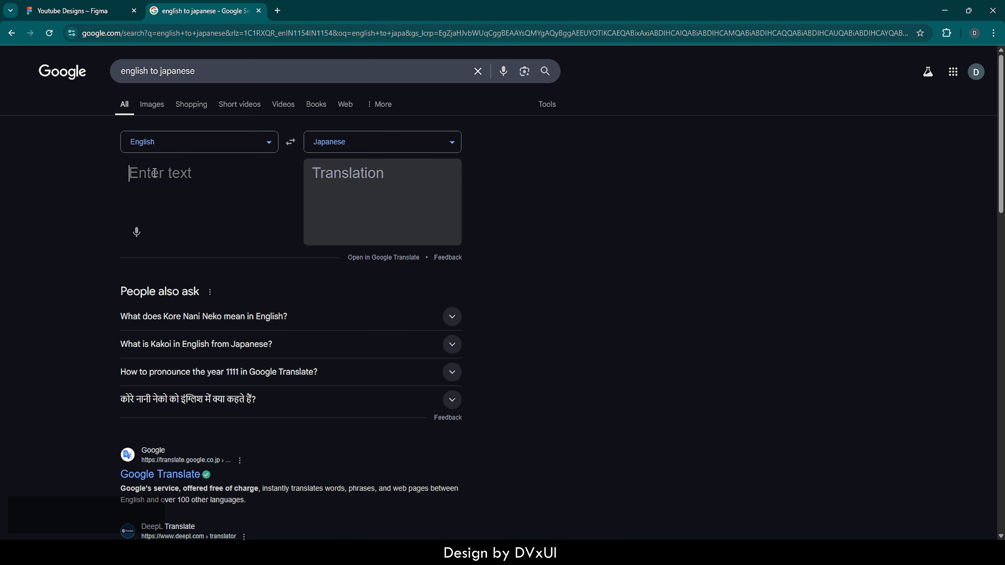
# Translate "Cyber" from English to Japanese and copy the translation
pyautogui.write('Cyber')
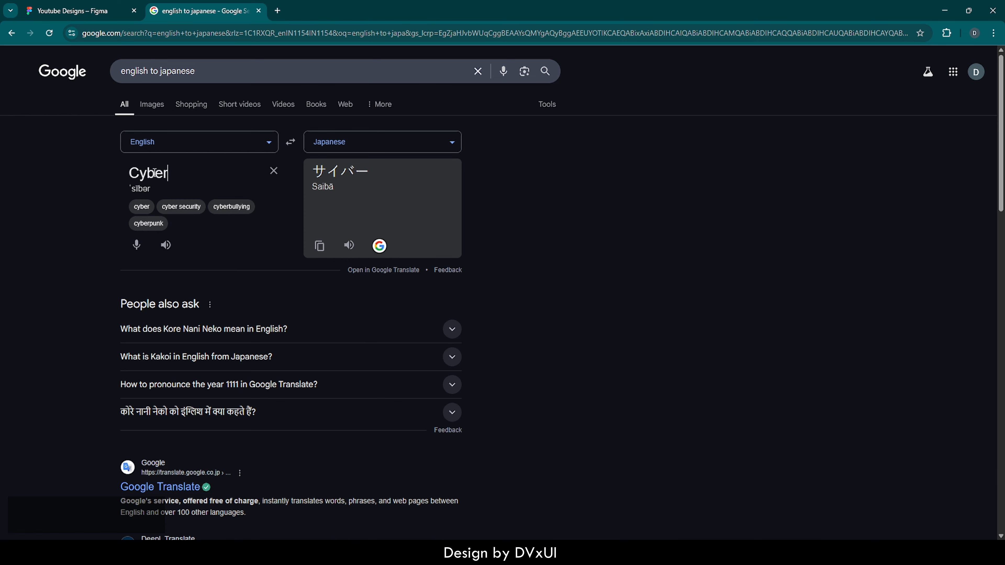
pyautogui.write('-')
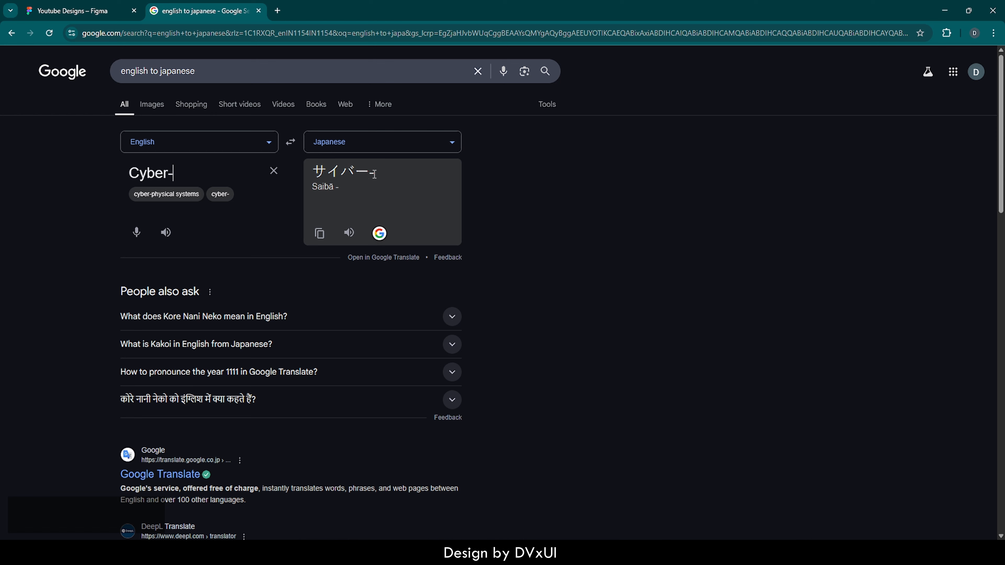
pyautogui.press('BackSpace')
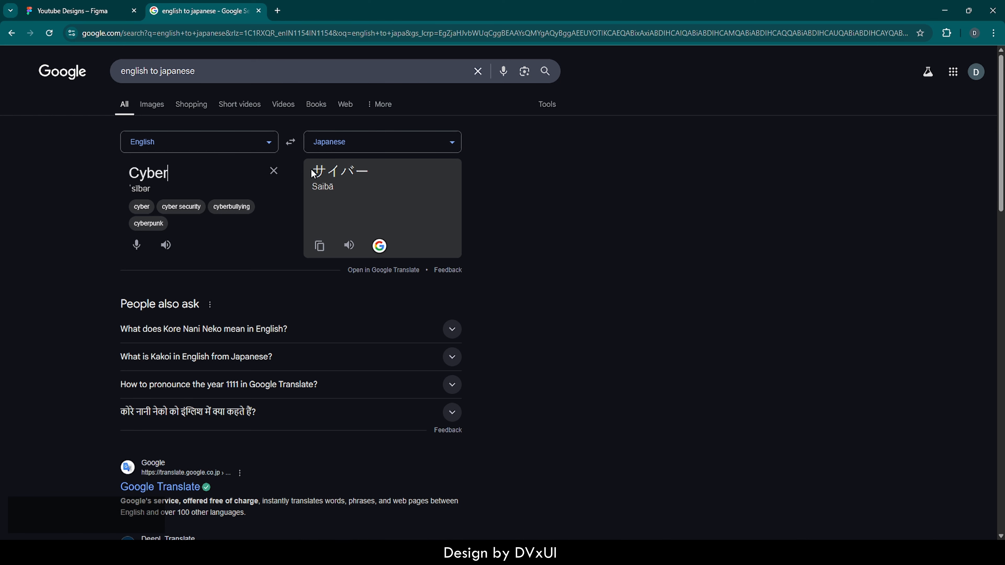
pyautogui.click(319, 246)
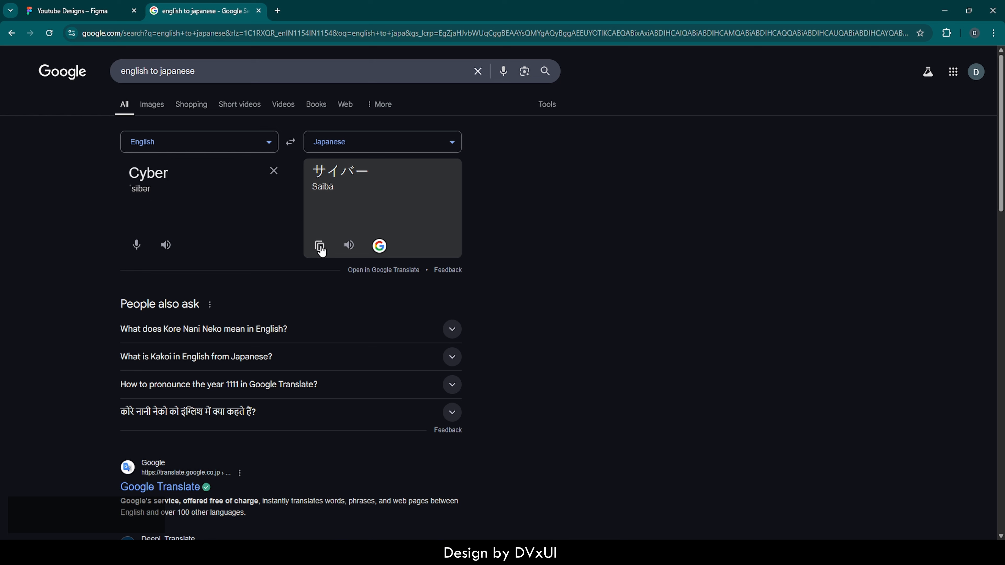
# Switch back to the Figma design and paste the copied translation as a new text layer below Cyberism
pyautogui.click(79, 11)
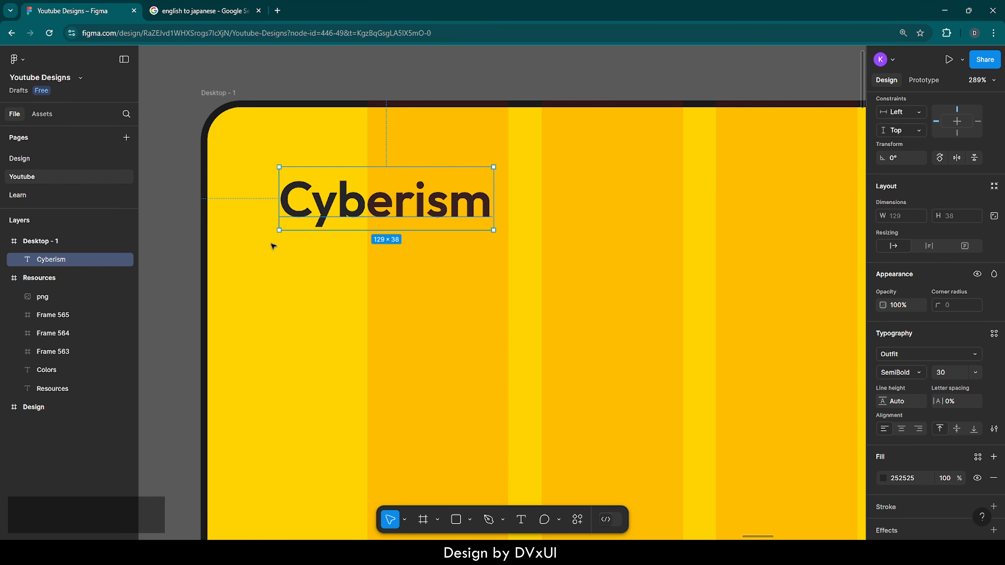
pyautogui.press('Return')
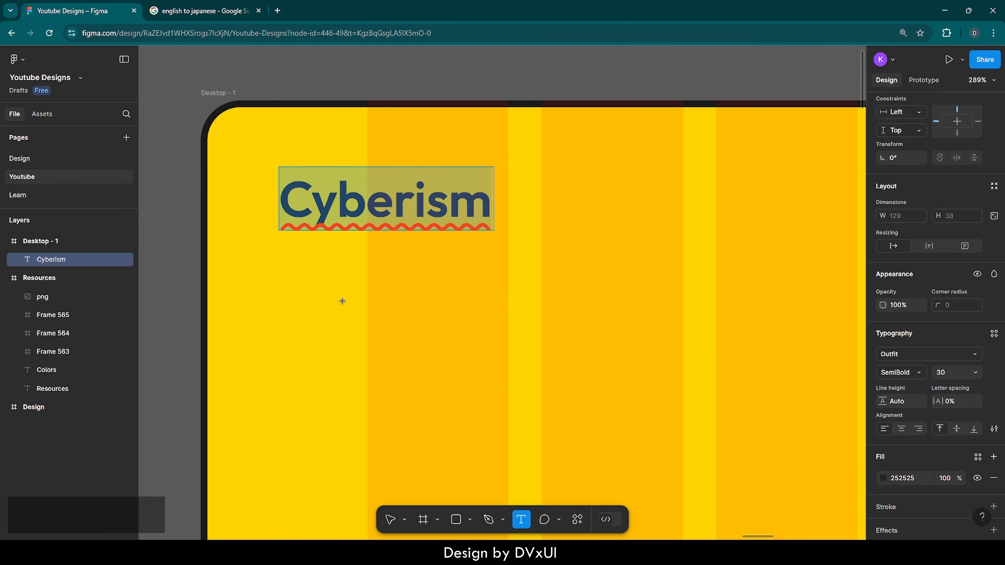
pyautogui.click(342, 301)
pyautogui.hotkey('ctrl', 'v')
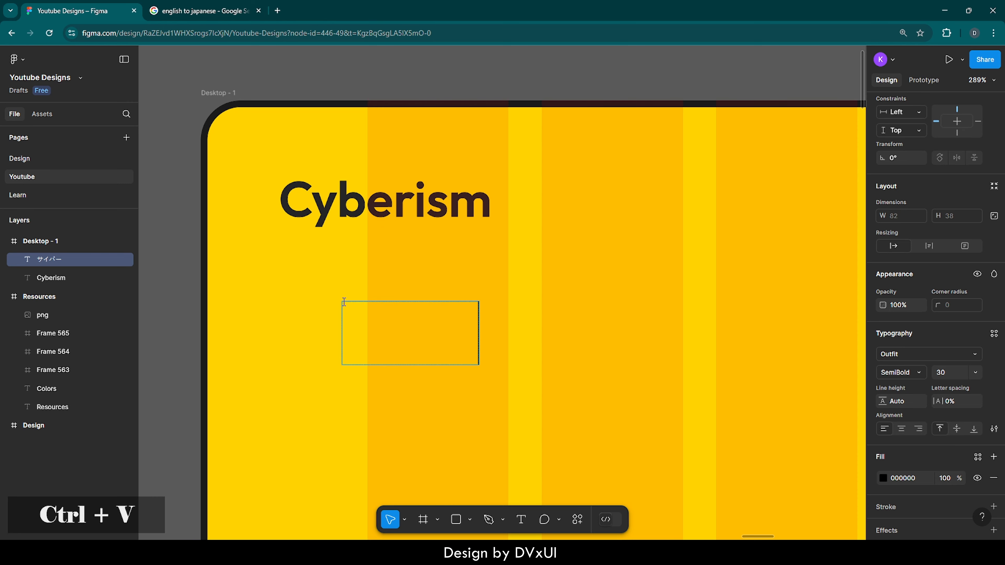
# Change the fill of the whole サイバー text to the page's blue, 2B589B
pyautogui.click(435, 322)
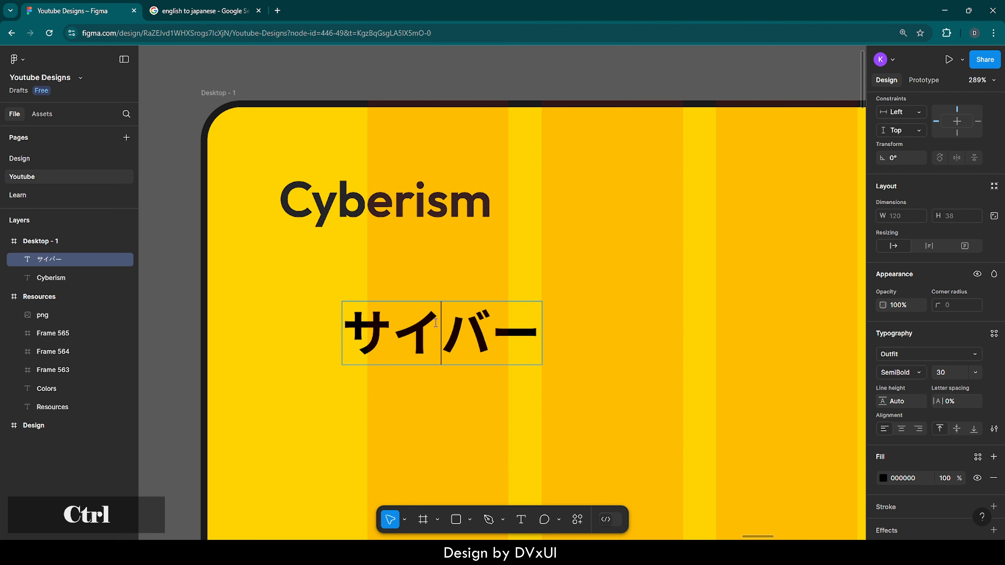
pyautogui.hotkey('ctrl', 'a')
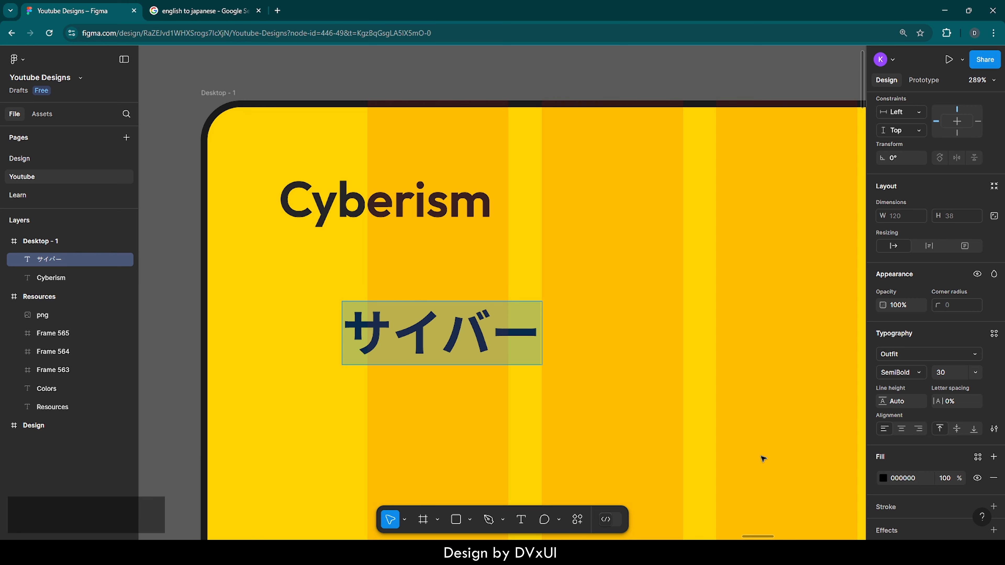
pyautogui.click(883, 478)
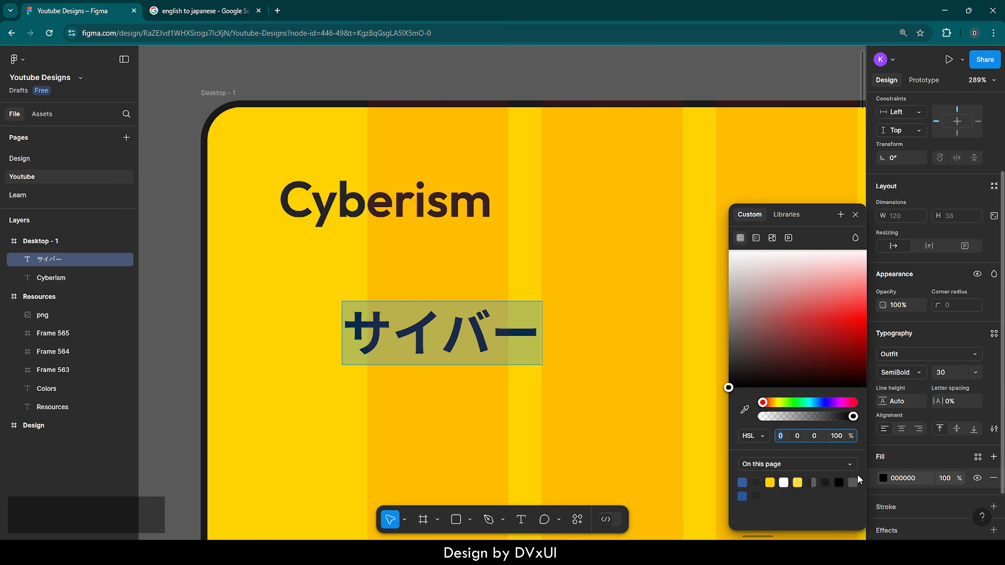
pyautogui.click(742, 482)
pyautogui.press('Escape')
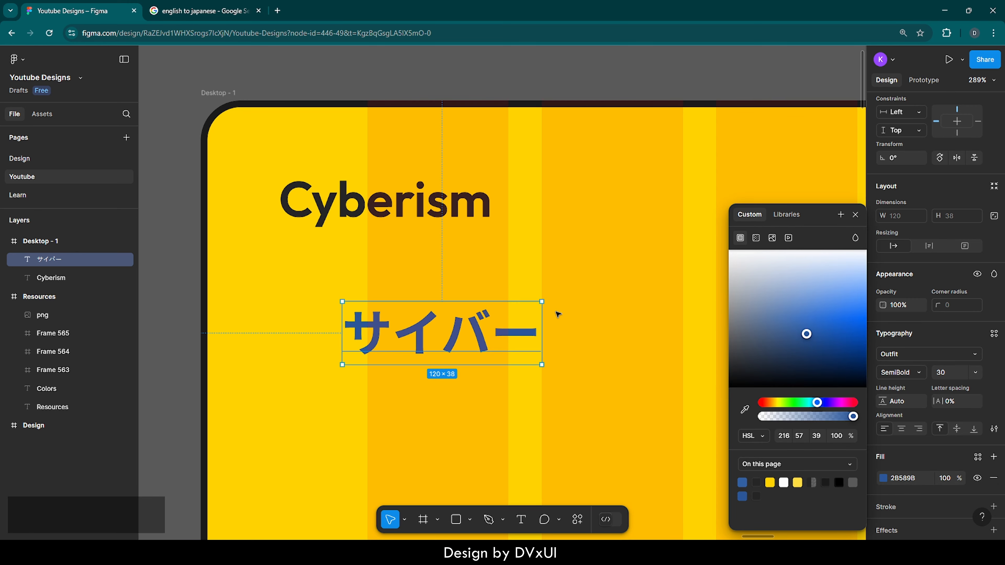
# Move the サイバー text directly beneath Cyberism, with their right edges aligned
pyautogui.doubleClick(459, 333)
pyautogui.press('Escape')
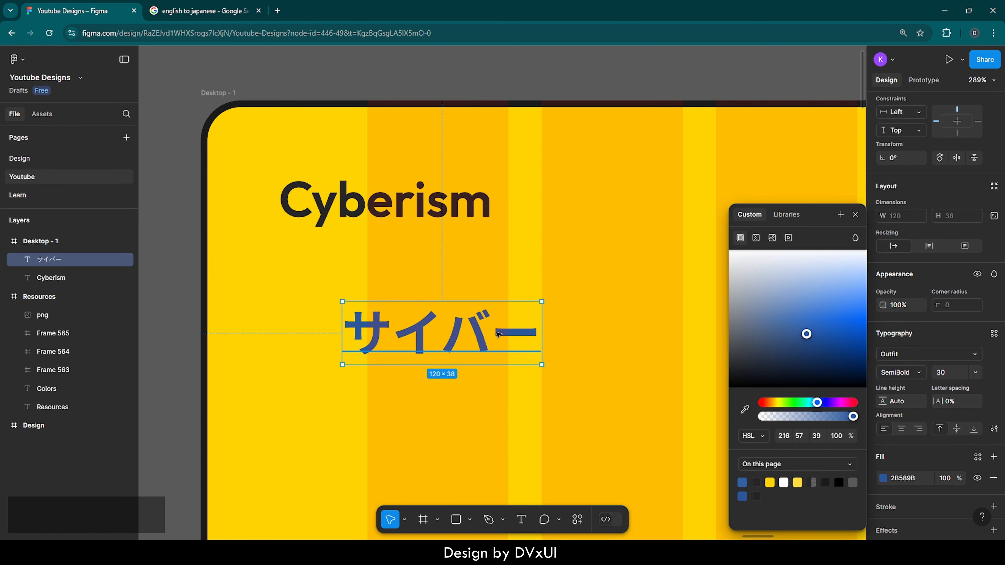
pyautogui.moveTo(496, 334); pyautogui.dragTo(446, 263)
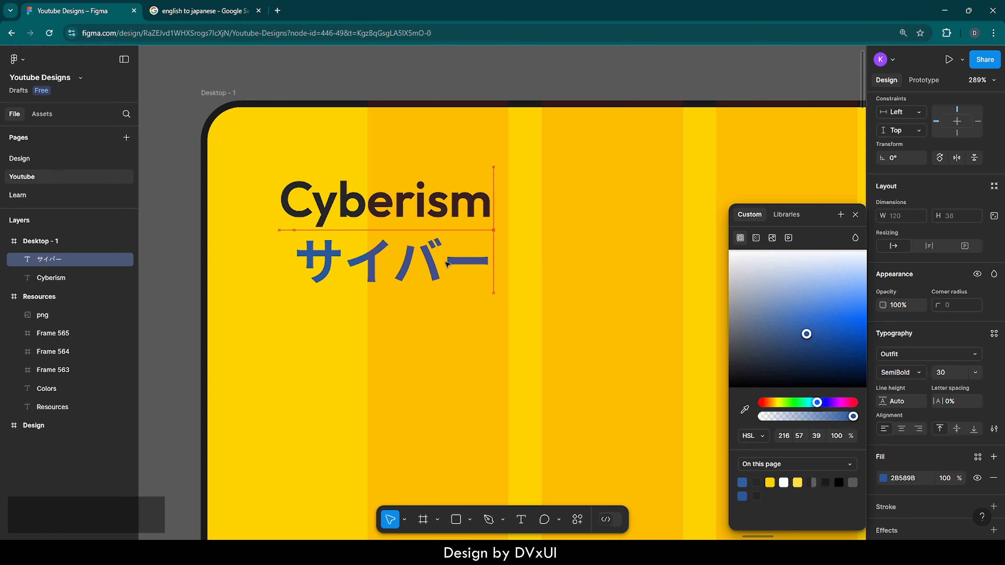
# Set the サイバー text's font size to 20 and realign its right edge with Cyberism
pyautogui.doubleClick(446, 262)
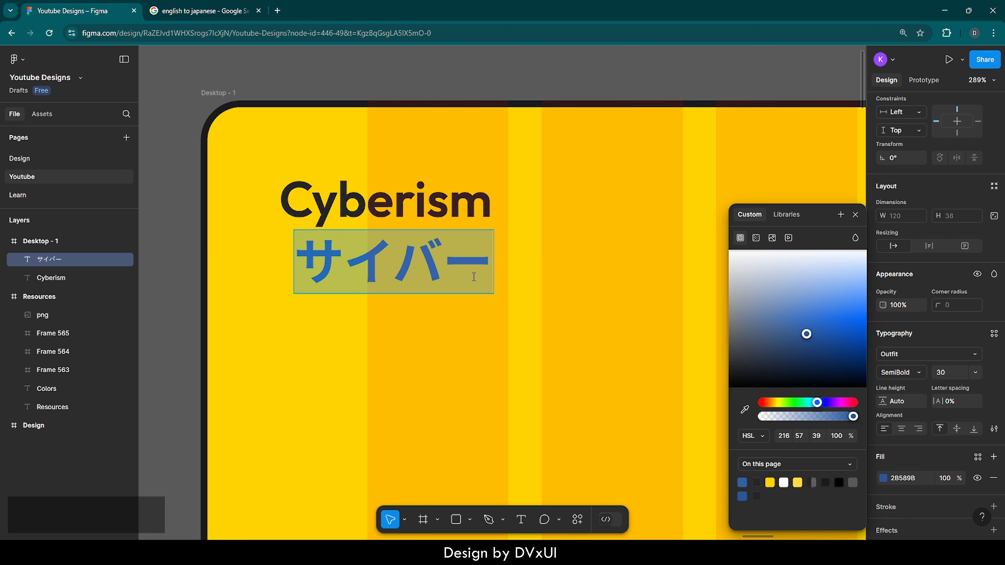
pyautogui.click(946, 374)
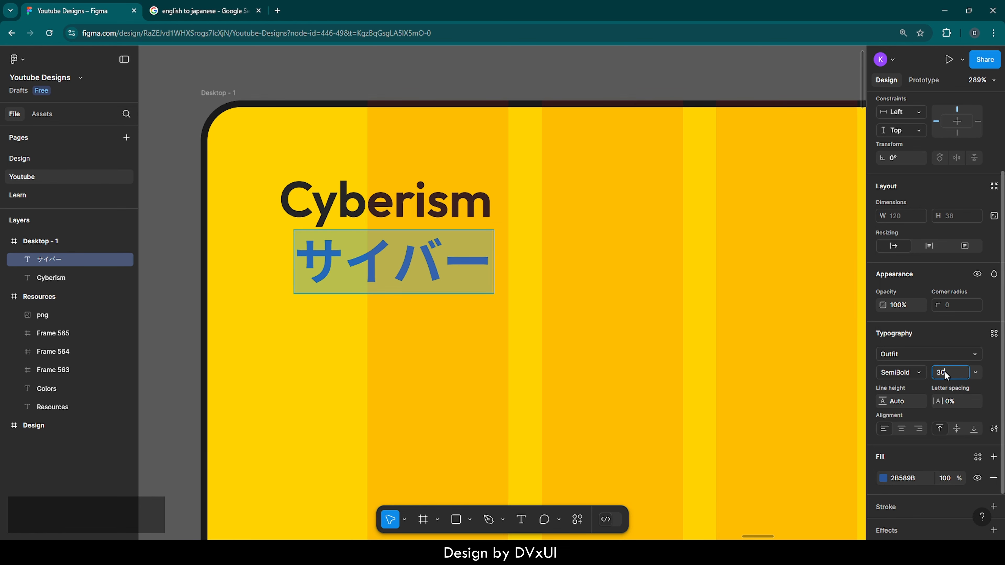
pyautogui.write('20')
pyautogui.press('Return')
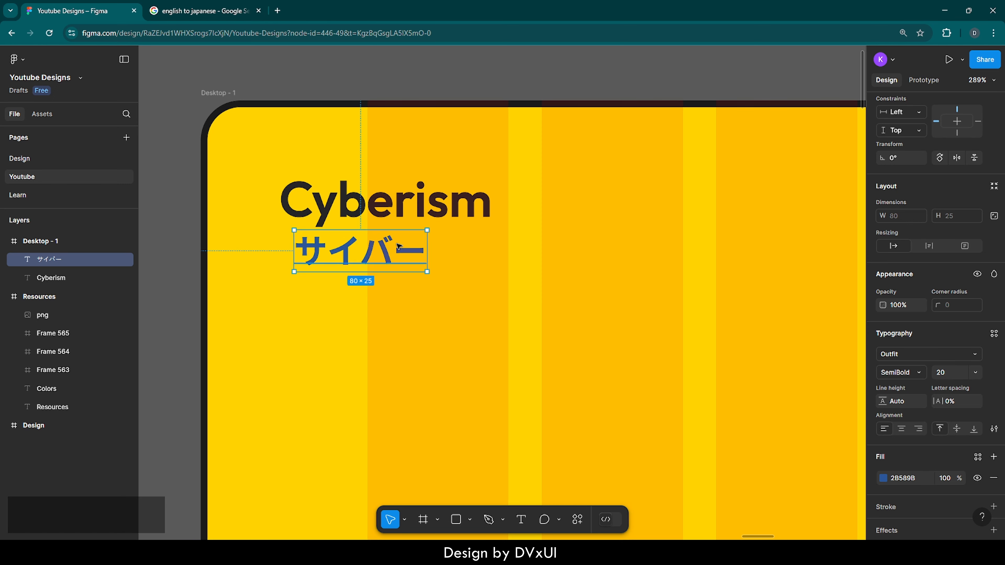
pyautogui.moveTo(394, 243); pyautogui.dragTo(456, 243)
pyautogui.click(424, 299)
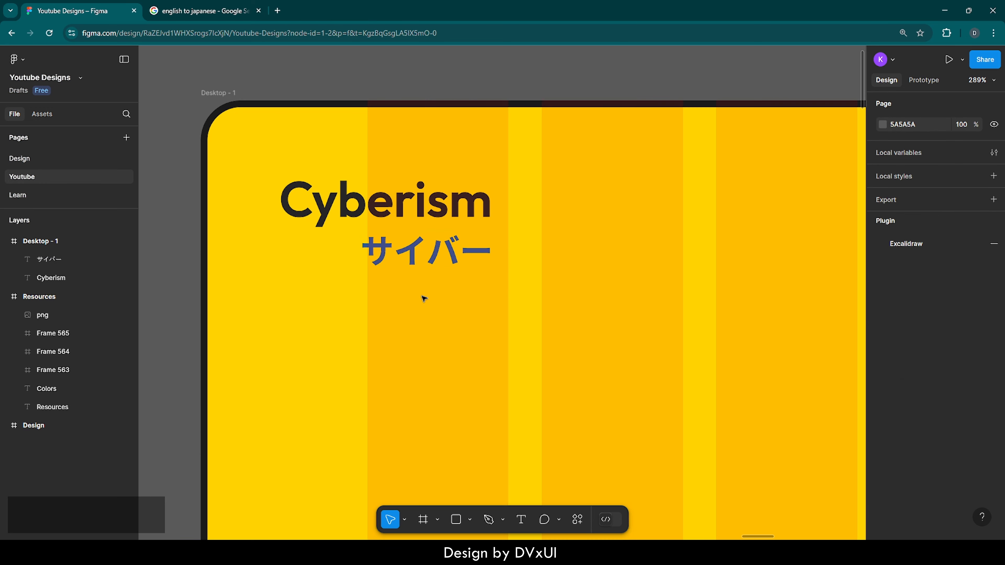
# Add a "Home" text layer in the upper middle of the desktop frame
pyautogui.scroll(-5, 424, 299)
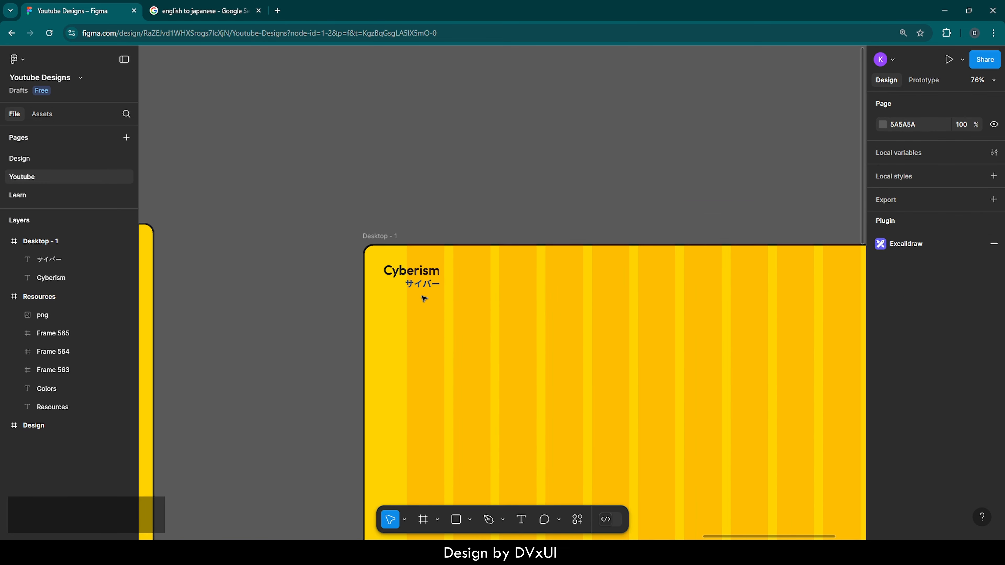
pyautogui.hscroll(3, 424, 298)
pyautogui.scroll(-5, 424, 298)
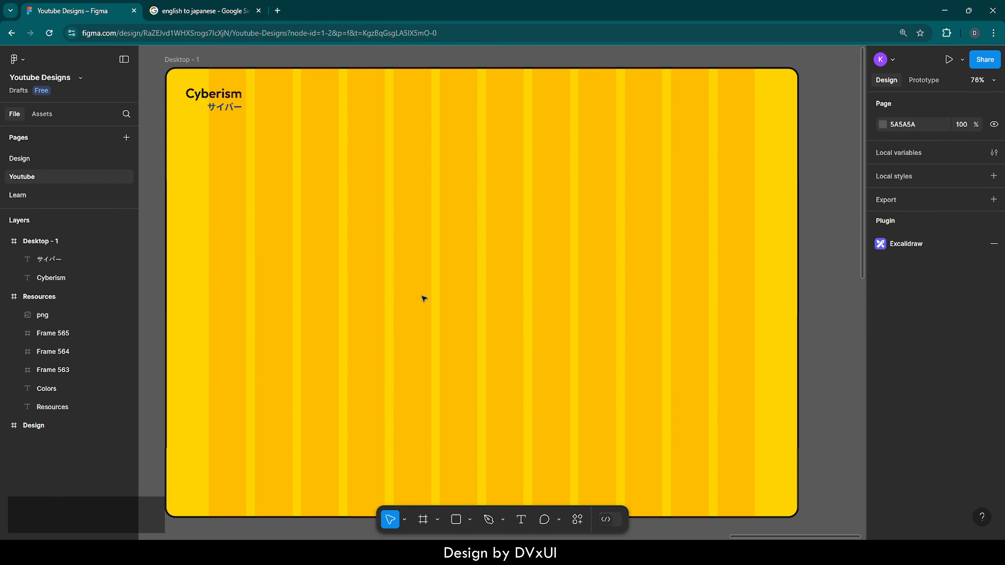
pyautogui.hscroll(-2, 424, 299)
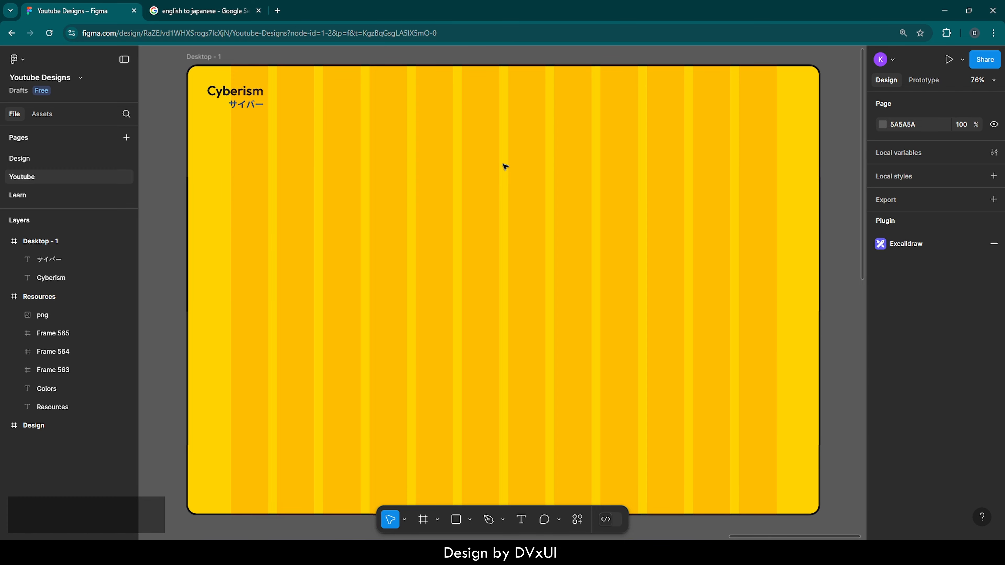
pyautogui.press('t')
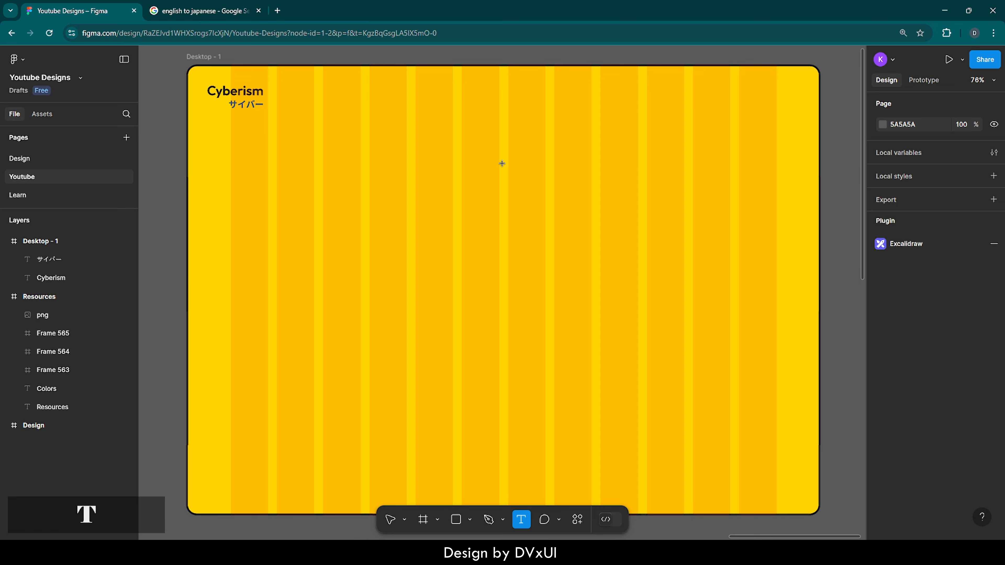
pyautogui.click(503, 192)
pyautogui.write('Home')
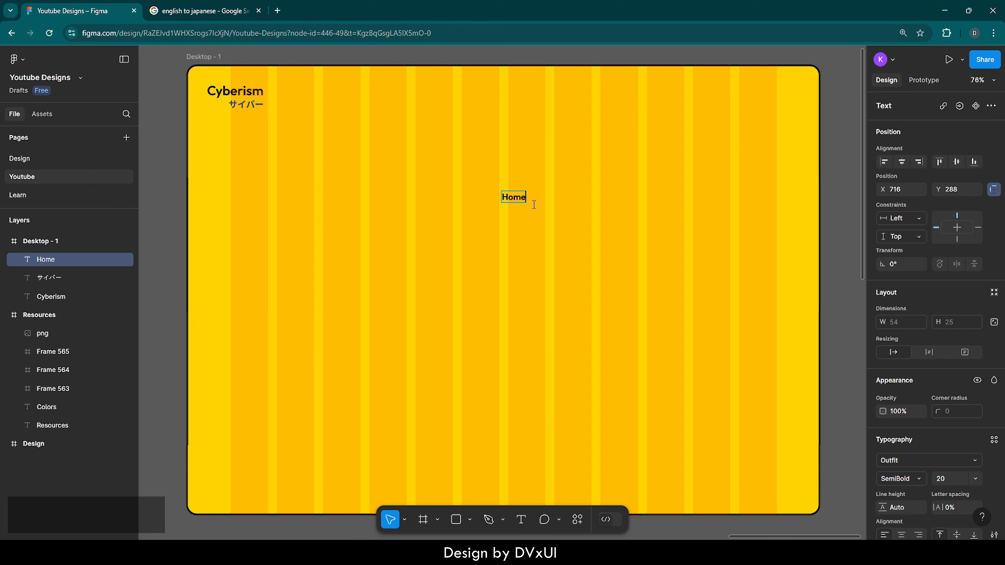
pyautogui.press('Escape')
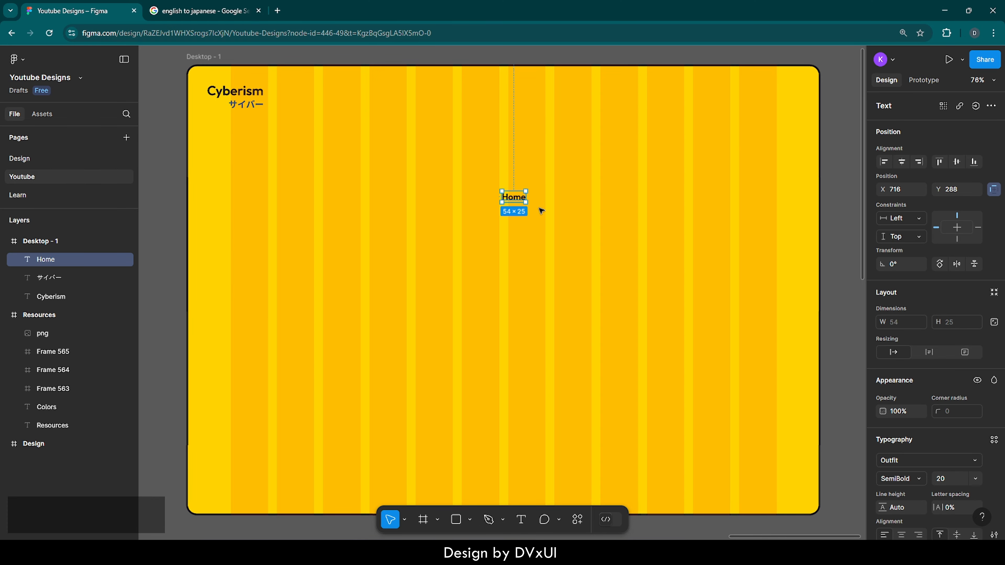
# Duplicate the Home text, place the copy diagonally below it to the right, and change its wording to "Shop"
pyautogui.hotkey('ctrl', 'c')
pyautogui.hotkey('ctrl', 'v')
pyautogui.moveTo(521, 201); pyautogui.dragTo(554, 217)
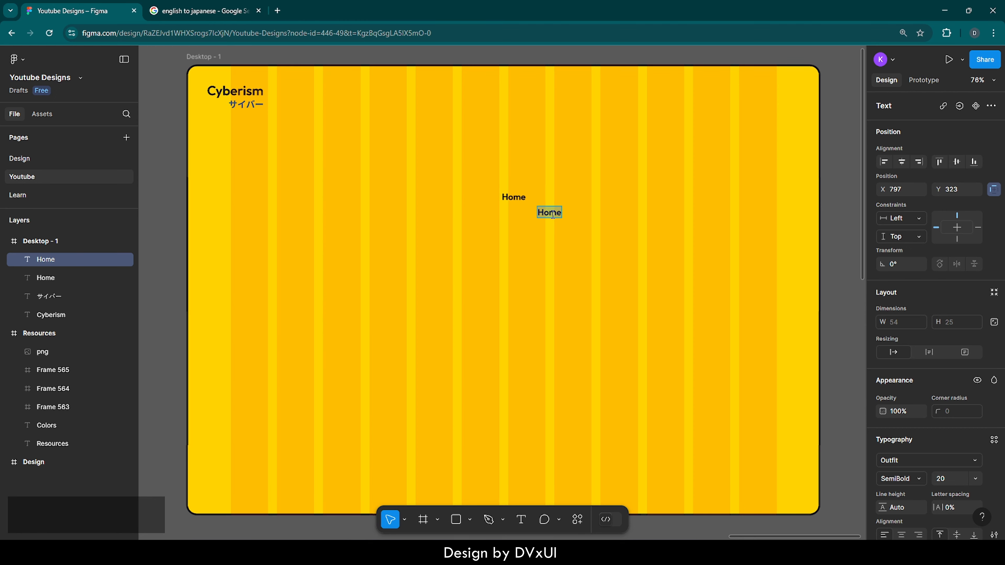
pyautogui.press('BackSpace')
pyautogui.write('Shop')
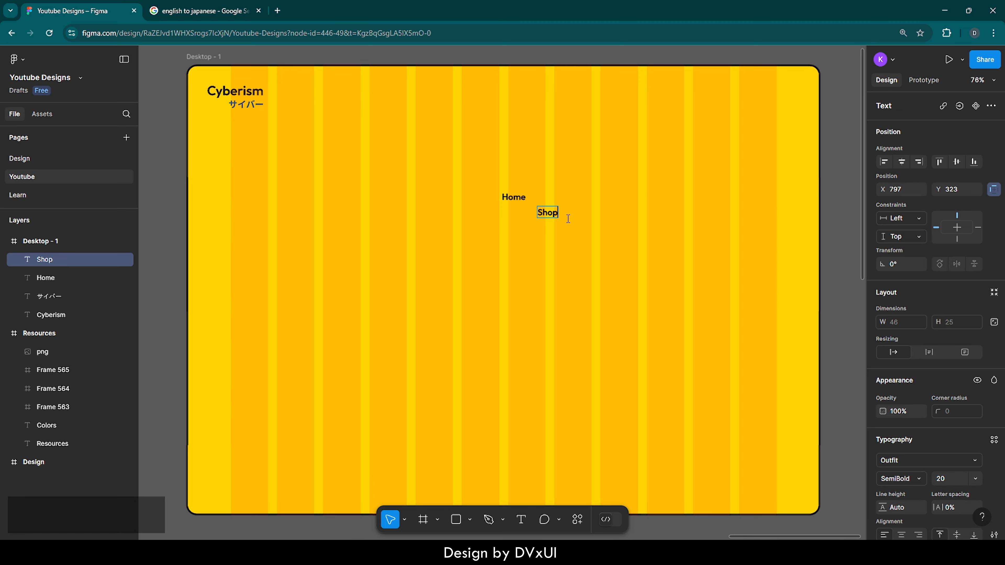
pyautogui.press('Escape')
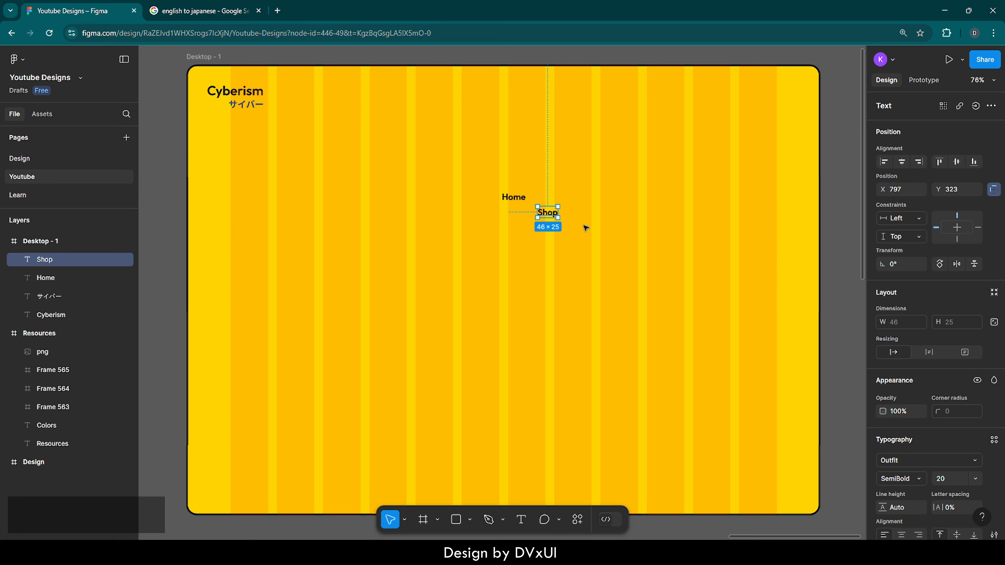
# Duplicate the Shop text, place the copy below it slightly to the right, and change its wording to "About"
pyautogui.hotkey('ctrl', 'c')
pyautogui.hotkey('ctrl', 'v')
pyautogui.moveTo(546, 210); pyautogui.dragTo(566, 232)
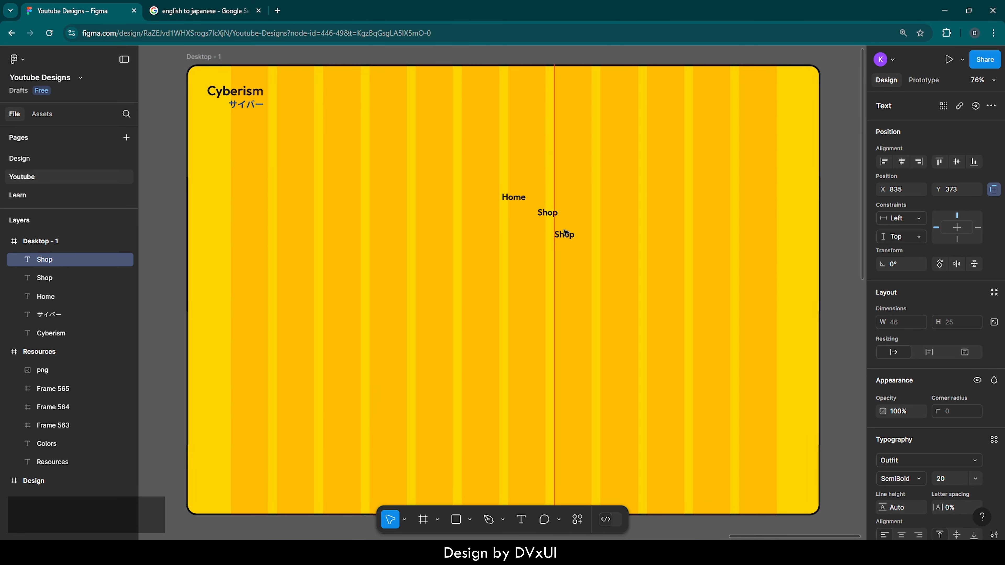
pyautogui.doubleClick(567, 233)
pyautogui.press('BackSpace')
pyautogui.write('About')
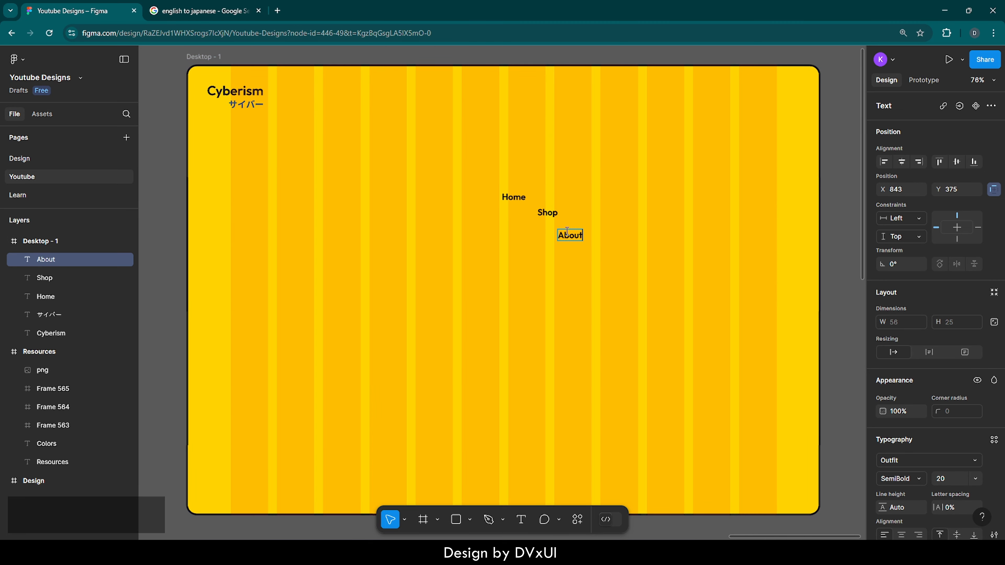
# Duplicate the About text, place the copy diagonally below it to the right, and change its wording to "Contact"
pyautogui.press('Escape')
pyautogui.hotkey('ctrl', 'c')
pyautogui.hotkey('ctrl', 'v')
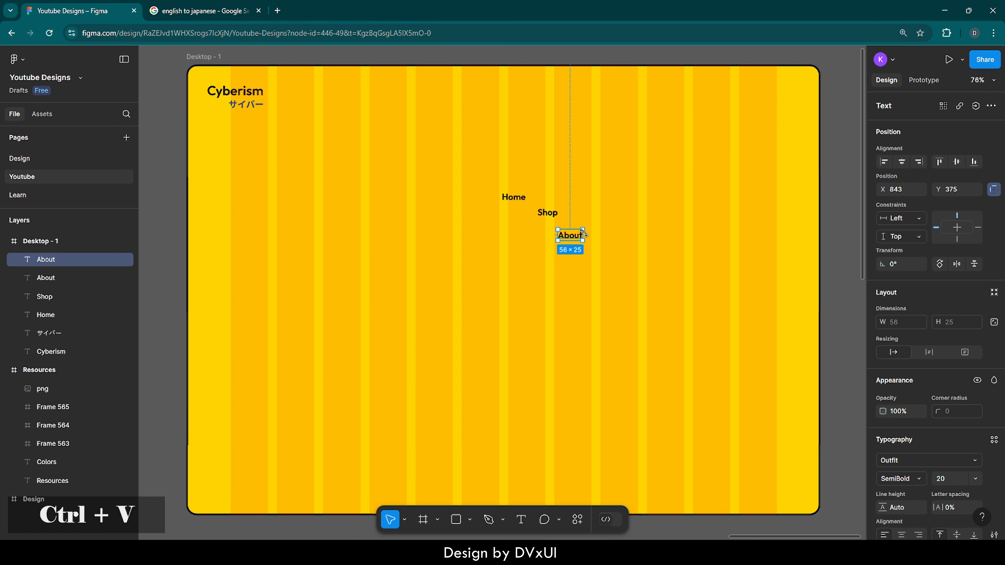
pyautogui.moveTo(573, 237); pyautogui.dragTo(616, 262)
pyautogui.doubleClick(615, 261)
pyautogui.write('Contact')
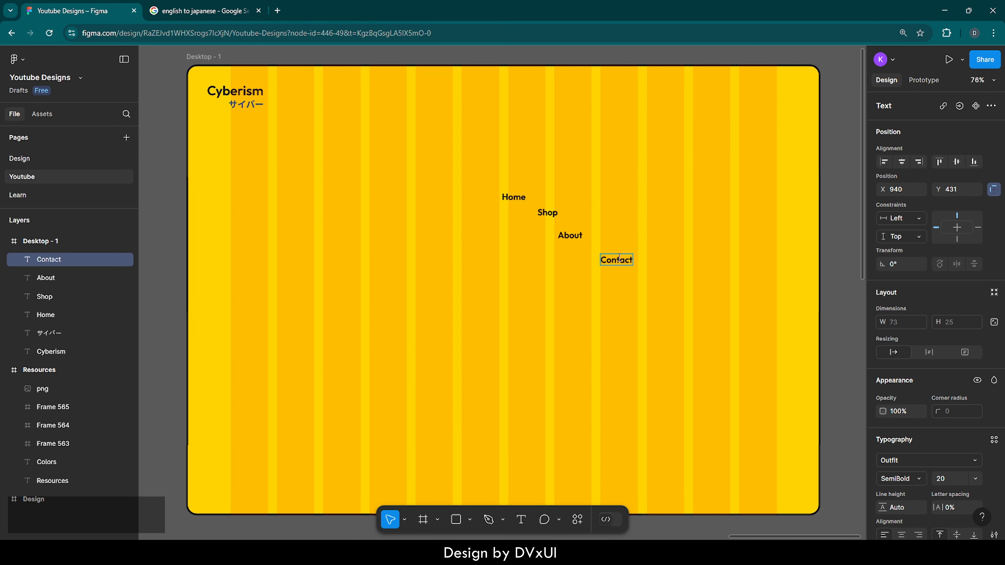
pyautogui.press('Escape')
pyautogui.press('Escape')
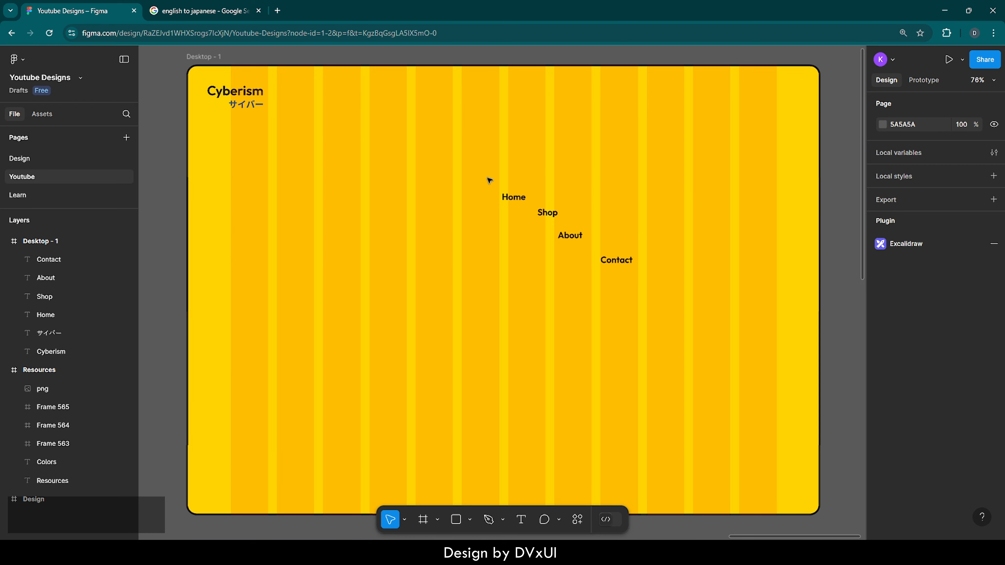
# Set the font weight of the Home, Shop, About and Contact texts to Medium
pyautogui.moveTo(487, 177); pyautogui.dragTo(639, 276)
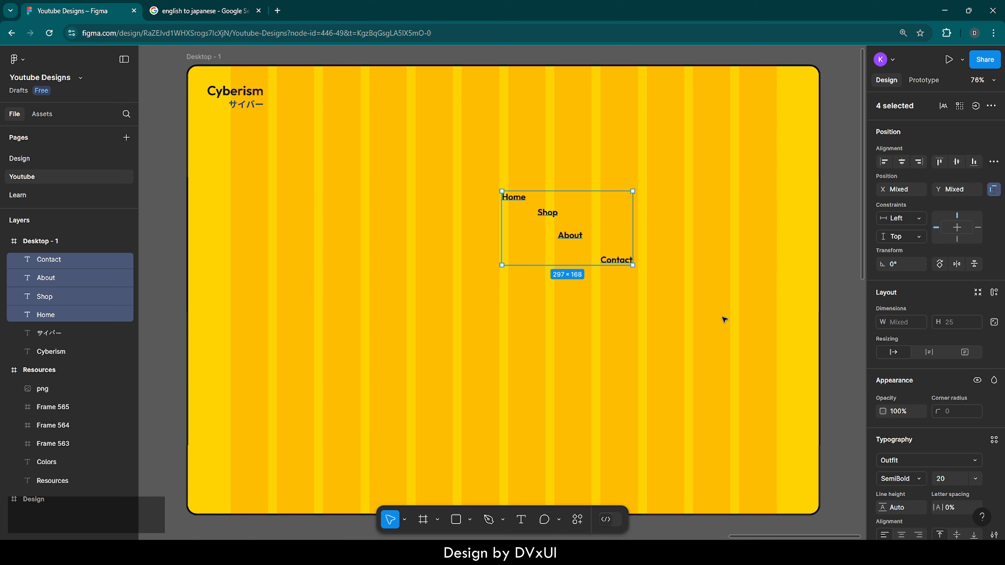
pyautogui.scroll(-3, 925, 448)
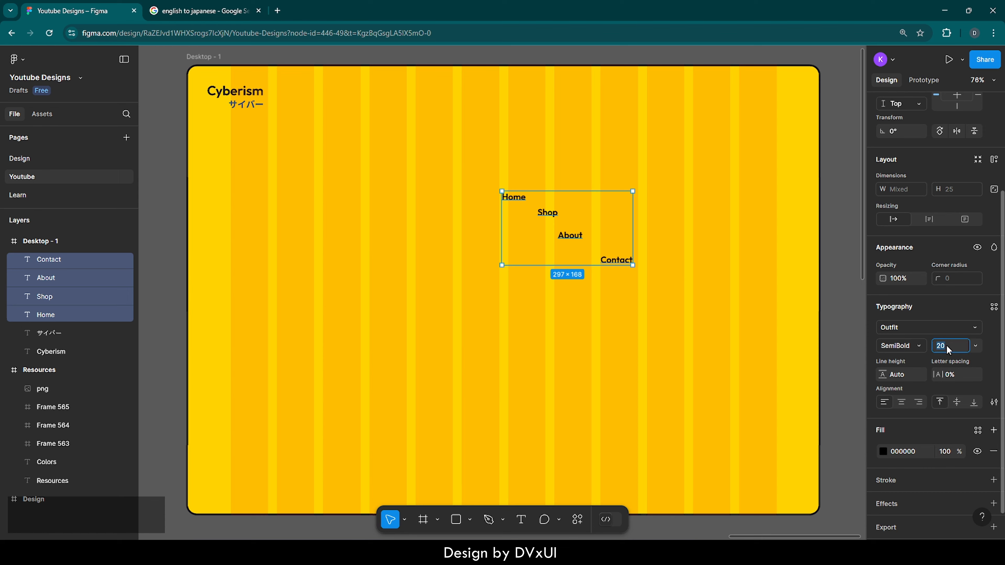
pyautogui.click(917, 348)
pyautogui.click(915, 332)
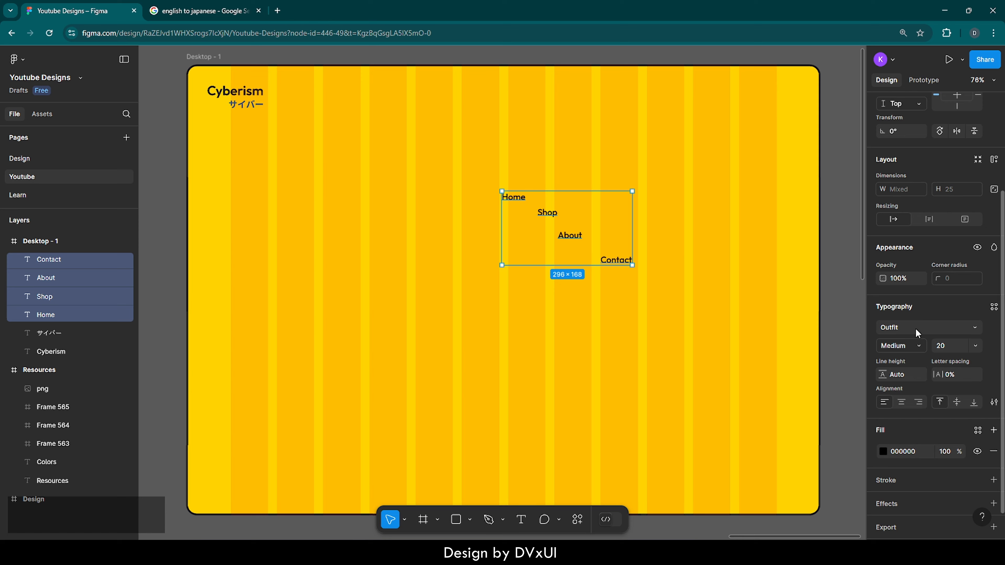
pyautogui.press('shift')
pyautogui.hotkey('shift', 'a')
pyautogui.hotkey('shift', 'a')
pyautogui.hotkey('shift', 'a')
pyautogui.hotkey('shift', 'a')
pyautogui.hotkey('shift', 'a')
pyautogui.hotkey('shift', 'a')
pyautogui.hotkey('shift', 'a')
pyautogui.hotkey('shift', 'a')
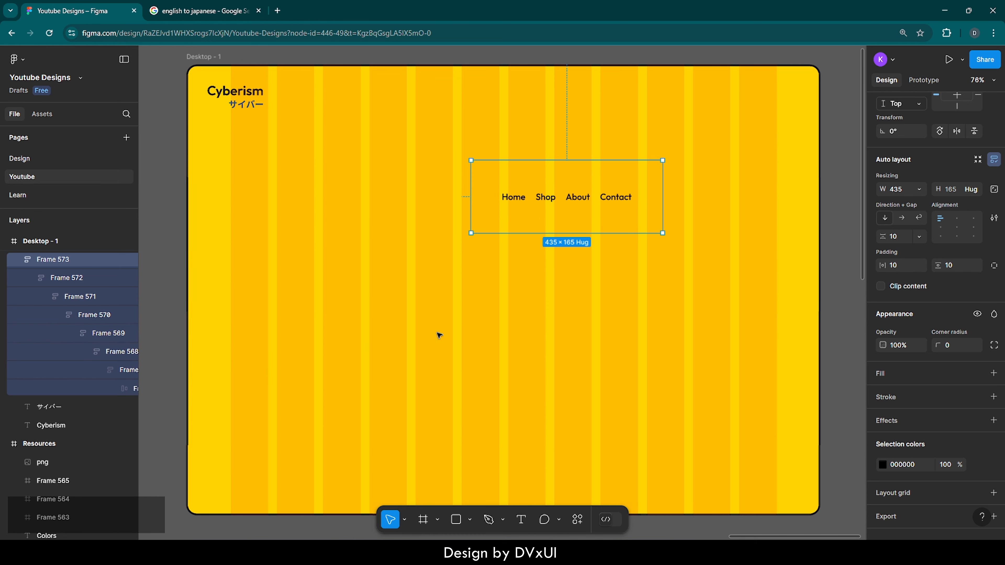
pyautogui.hotkey('ctrl', 'z')
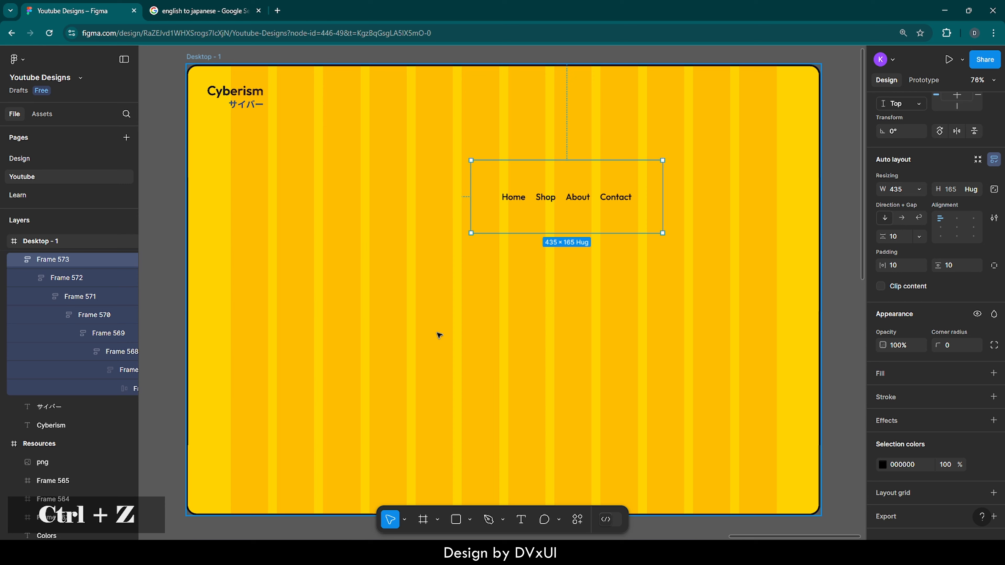
pyautogui.hotkey('ctrl', 'z')
pyautogui.hotkey('ctrl', 'z')
pyautogui.hotkey('ctrl', 'z')
pyautogui.hotkey('ctrl', 'z')
pyautogui.hotkey('ctrl', 'z')
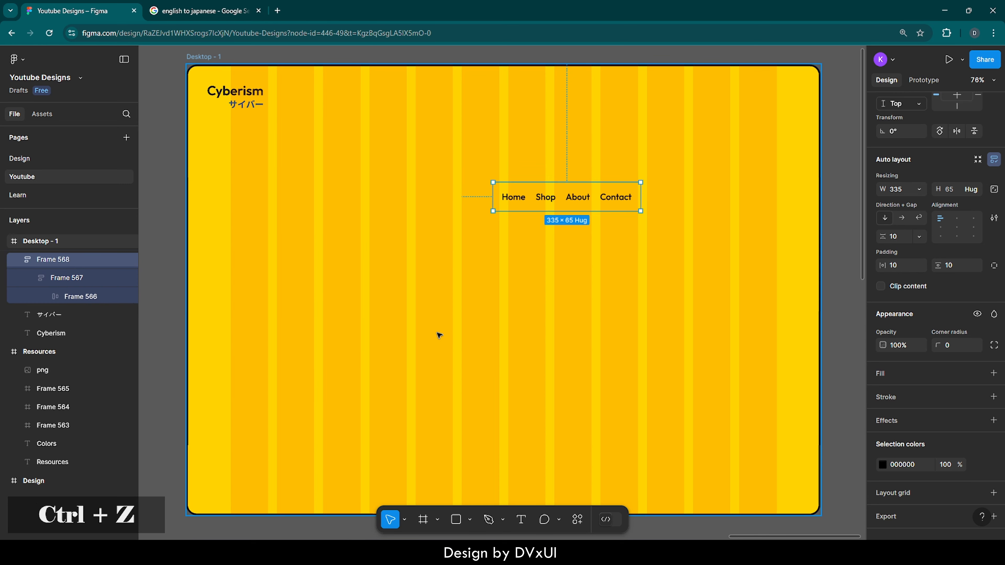
pyautogui.hotkey('ctrl', 'z')
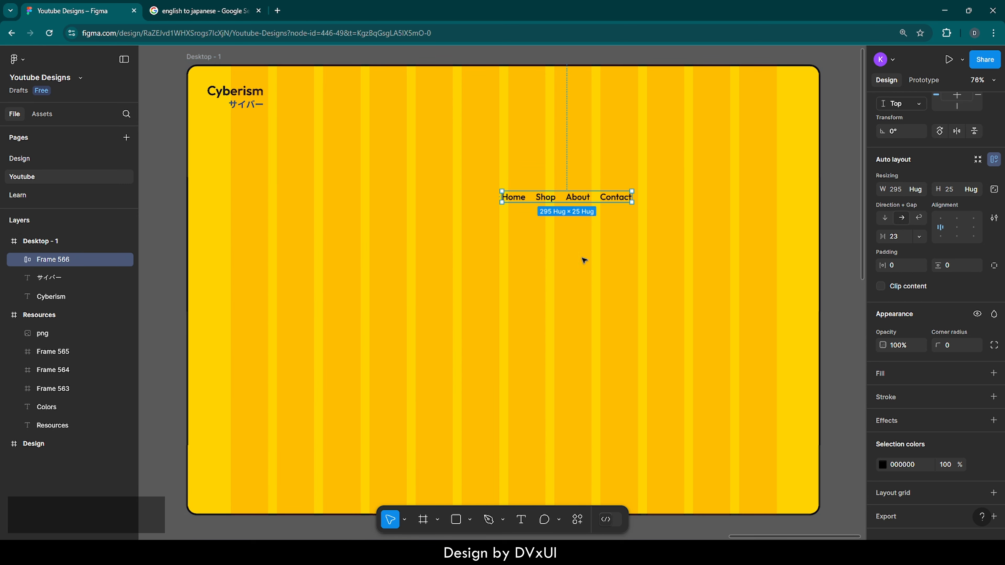
pyautogui.hotkey('ctrl', 'z')
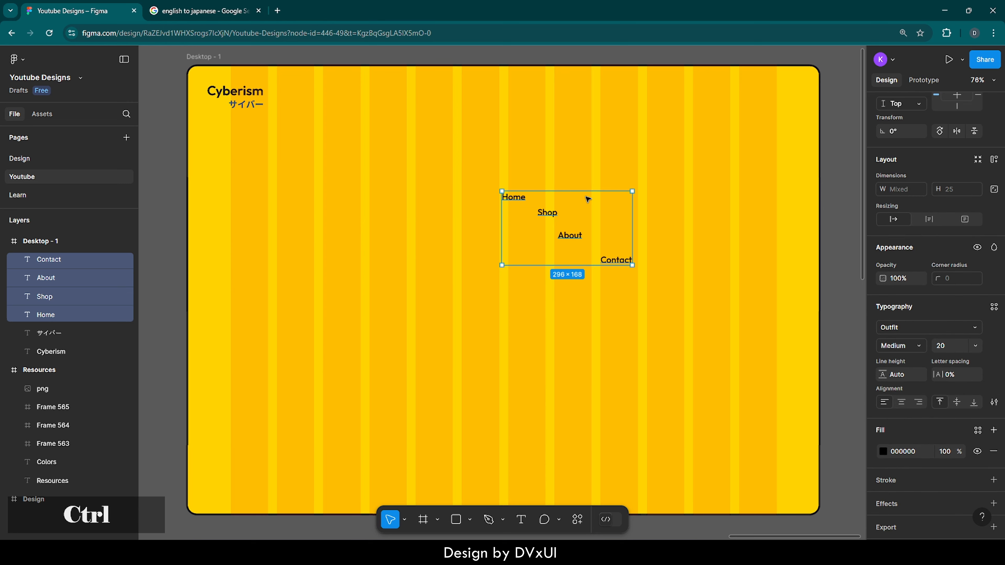
# Group the Home, Shop, About and Contact texts into a single horizontal auto layout frame
pyautogui.click(654, 170)
pyautogui.press('r')
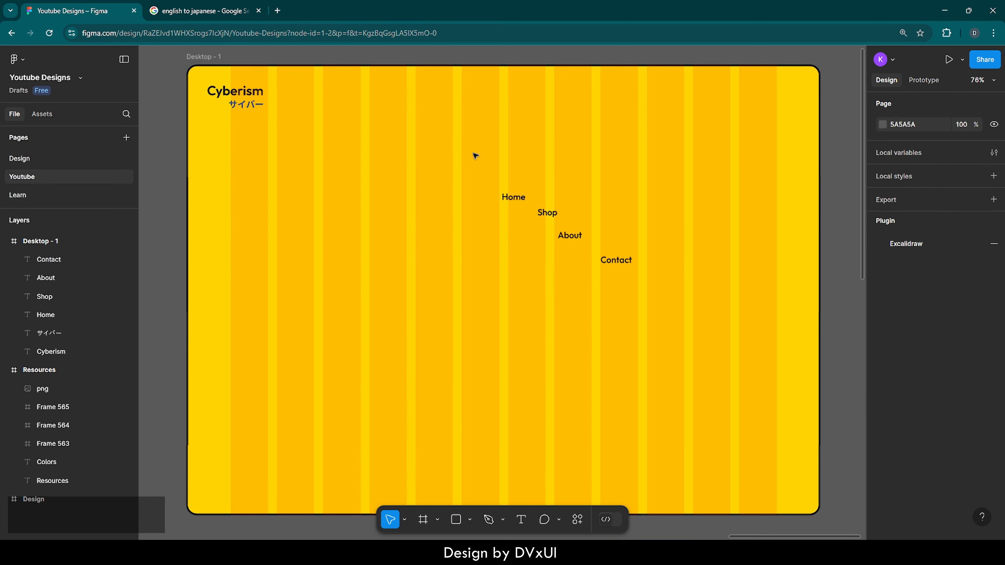
pyautogui.moveTo(472, 153); pyautogui.dragTo(554, 192)
pyautogui.moveTo(637, 271); pyautogui.dragTo(643, 289)
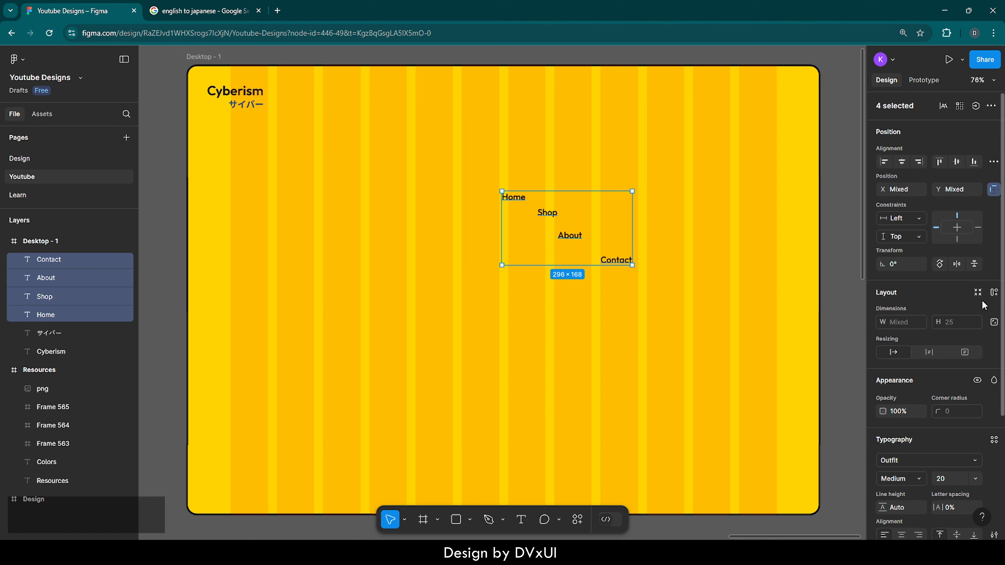
pyautogui.click(994, 294)
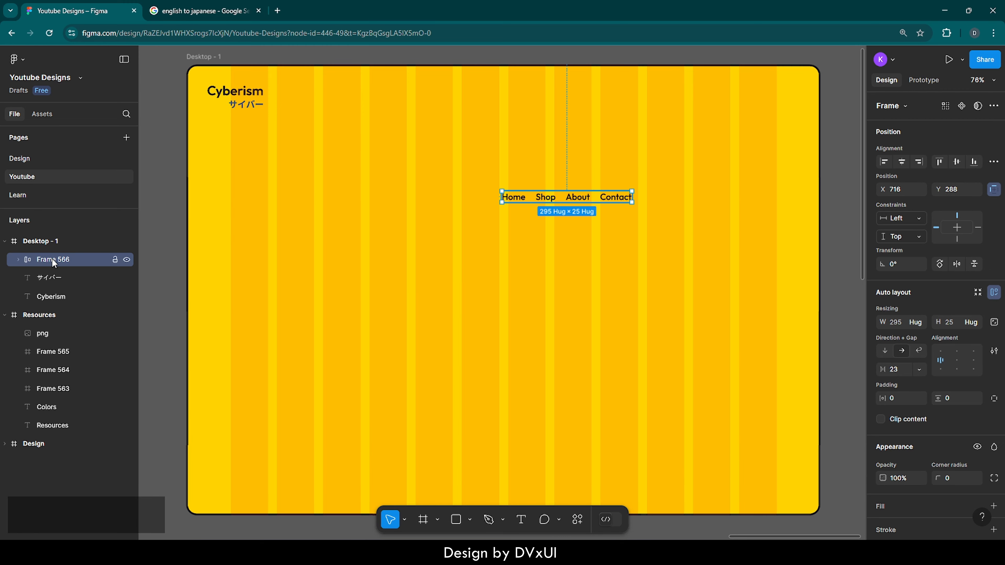
# Rename the auto layout frame holding the four links as "Navlinks"
pyautogui.doubleClick(72, 263)
pyautogui.press('BackSpace')
pyautogui.write('Na')
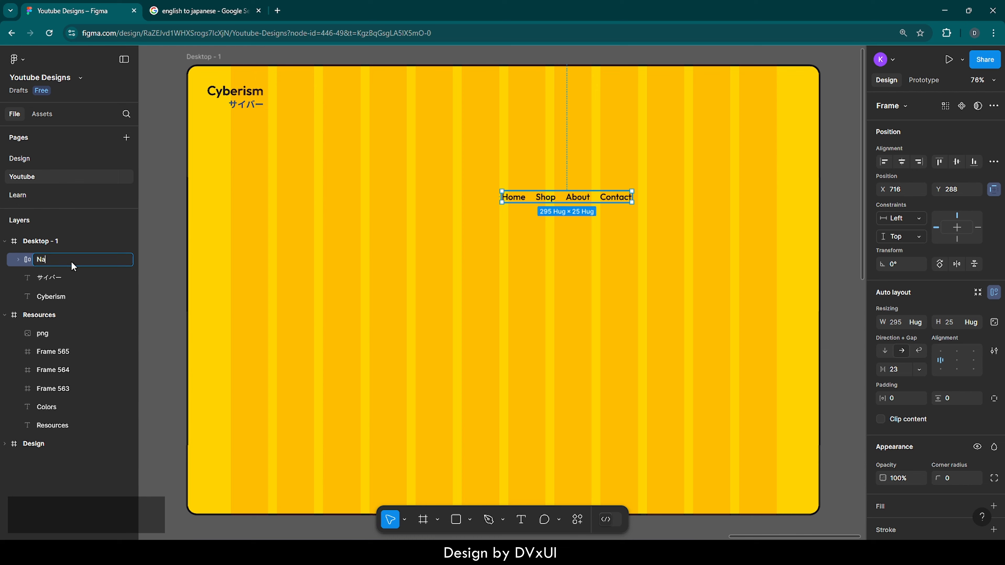
pyautogui.write('vklinks')
pyautogui.press('Return')
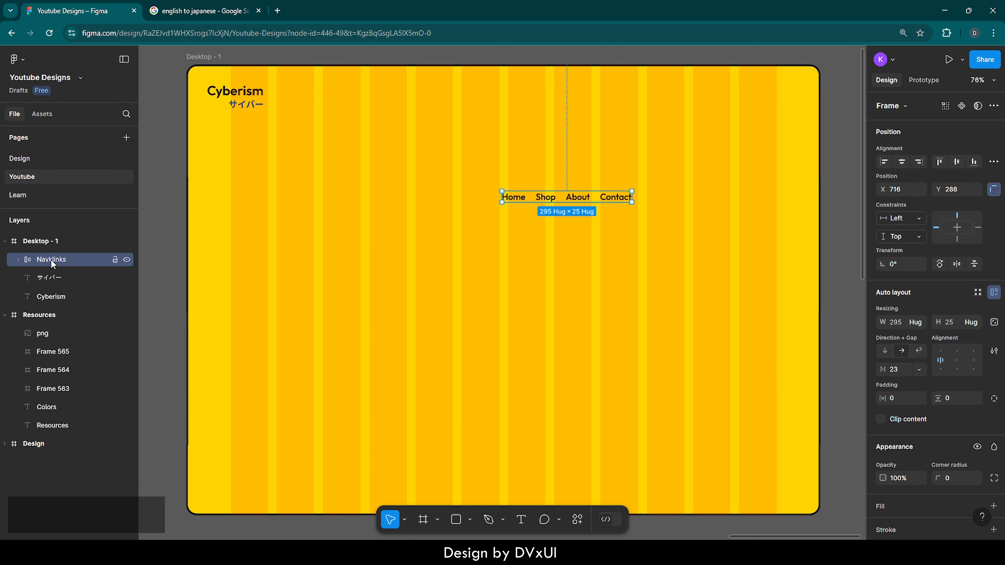
pyautogui.doubleClick(50, 260)
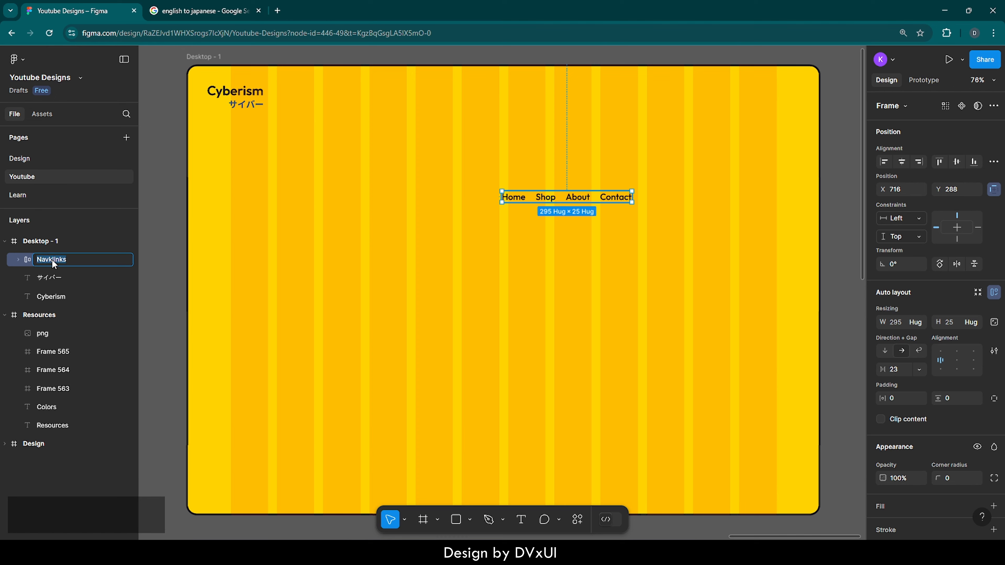
pyautogui.press('BackSpace')
pyautogui.press('Return')
pyautogui.click(540, 283)
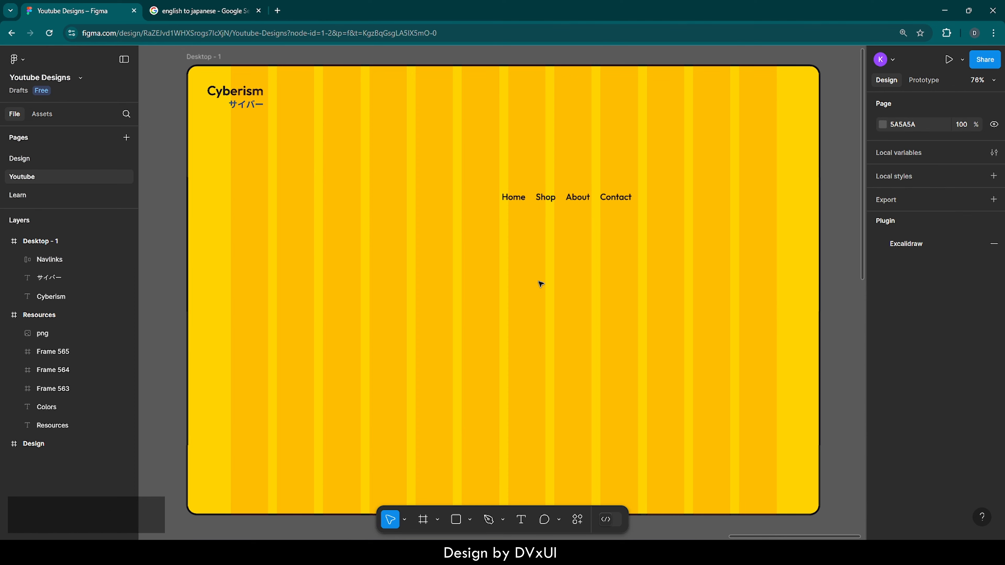
# Set the gap between the items in the Navlinks frame to 70
pyautogui.click(593, 204)
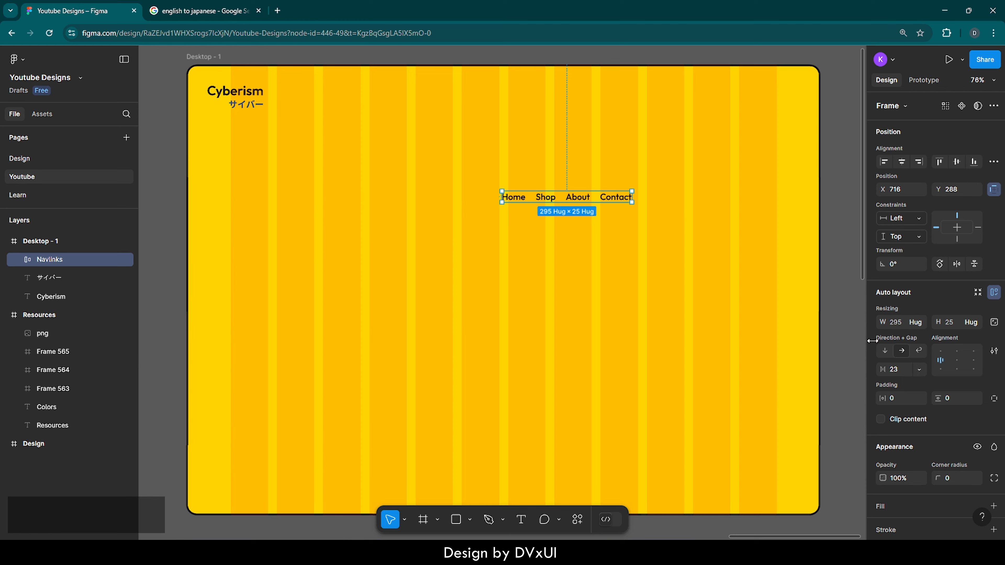
pyautogui.write('70')
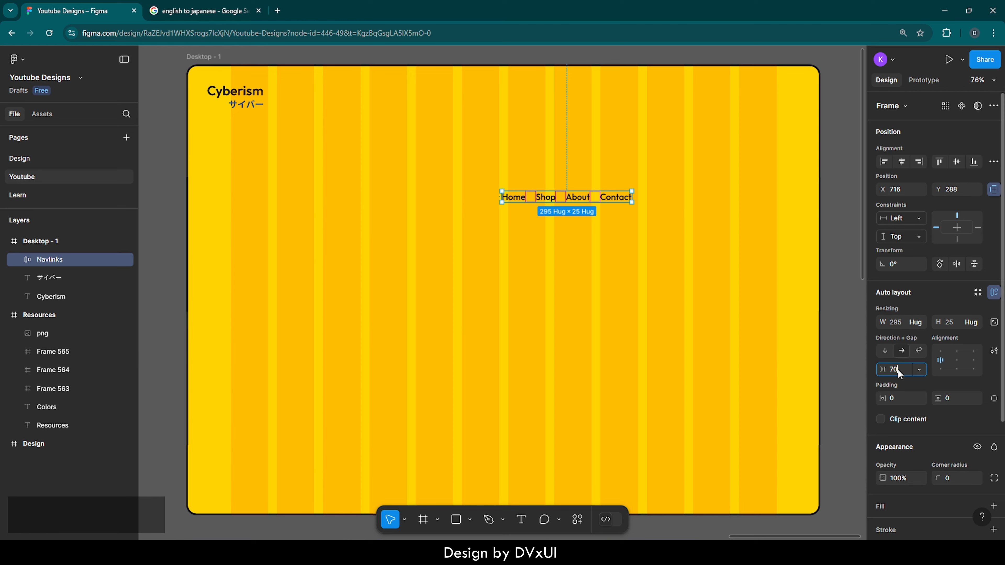
pyautogui.press('Return')
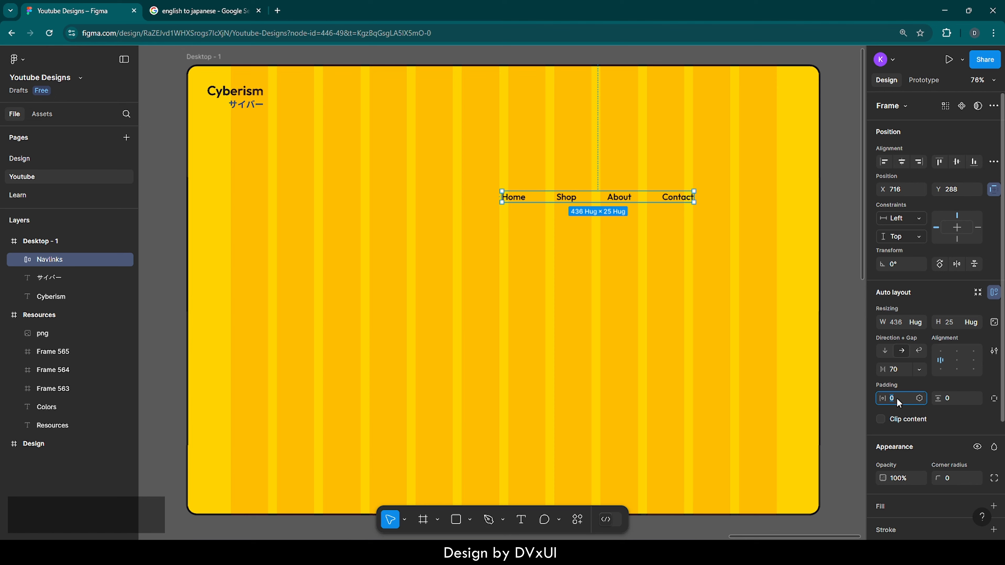
# Set the Navlinks frame's horizontal padding to 34 and its vertical padding to 16
pyautogui.write('34')
pyautogui.press('Return')
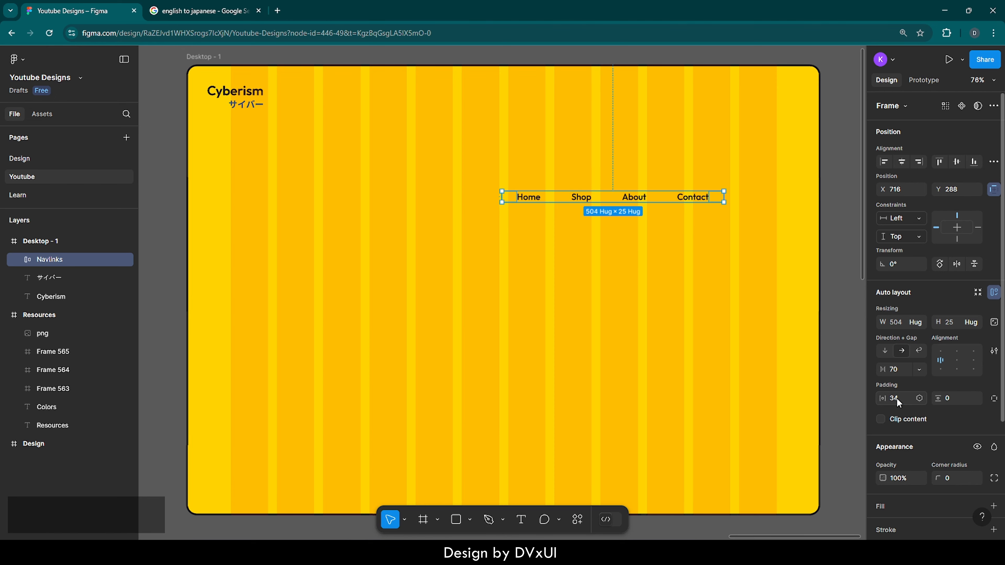
pyautogui.click(954, 400)
pyautogui.write('16')
pyautogui.press('Return')
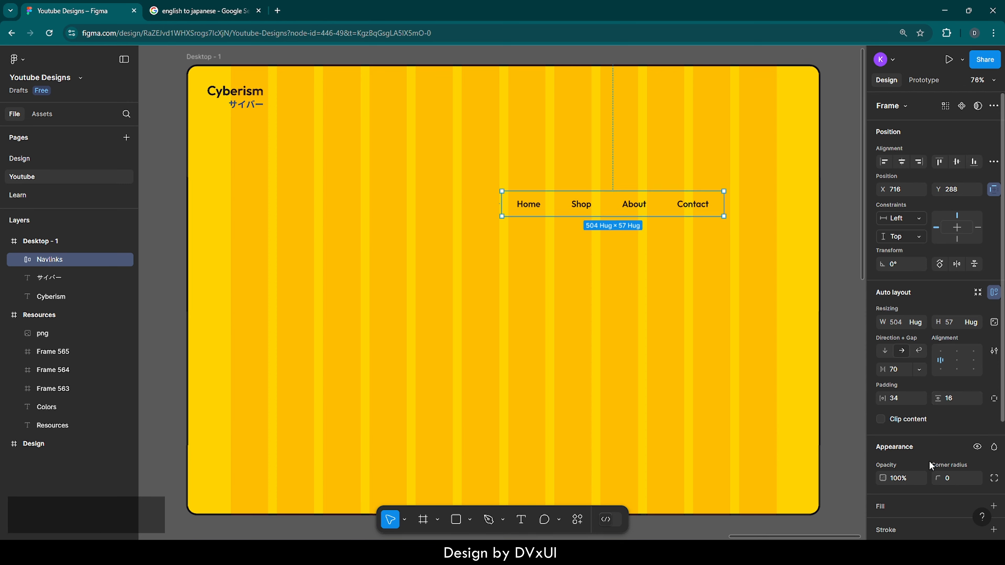
# Add a fill to the Navlinks frame and set it to the page's blue 3461A5
pyautogui.scroll(-2, 914, 493)
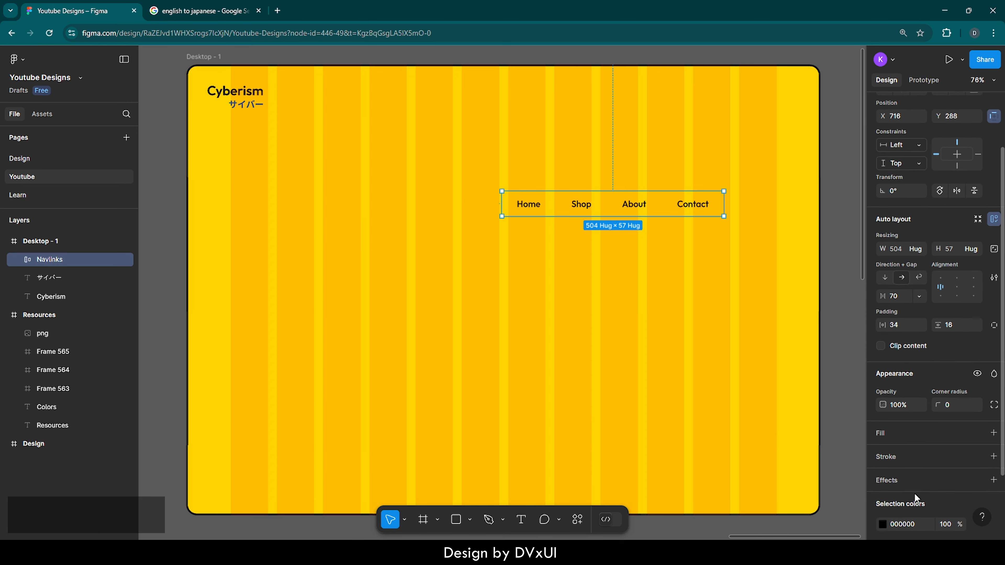
pyautogui.click(884, 432)
pyautogui.scroll(-1, 884, 432)
pyautogui.click(883, 415)
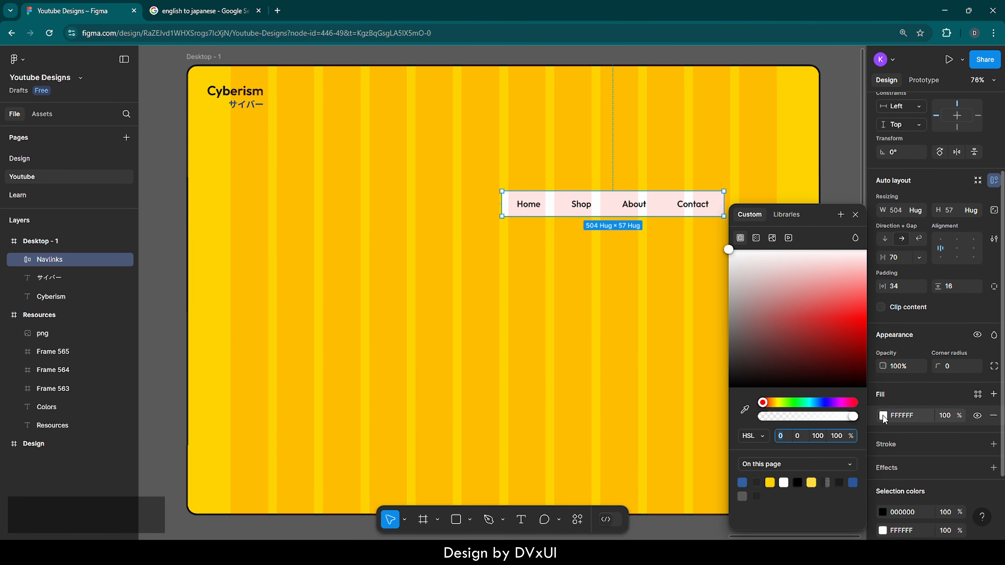
pyautogui.click(742, 482)
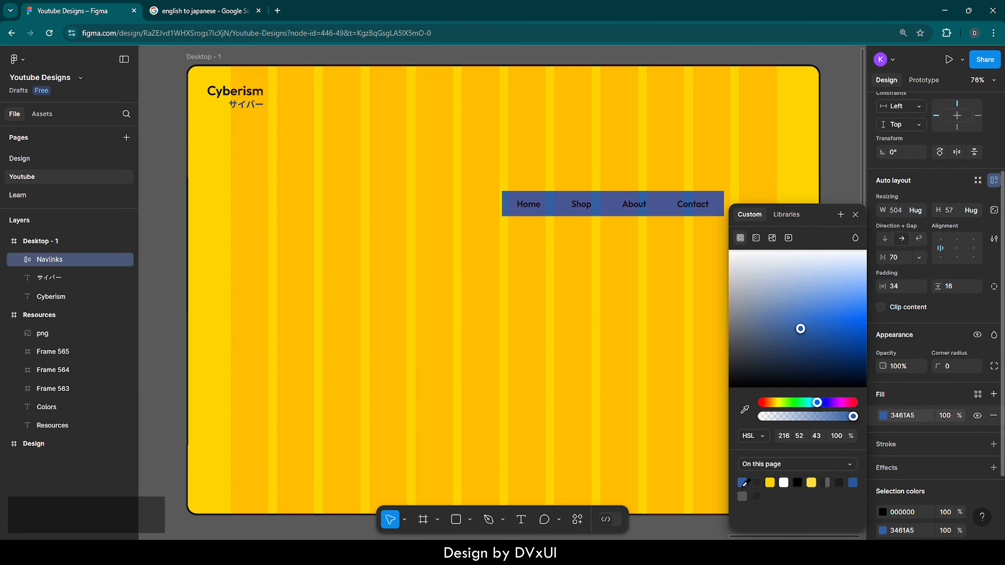
pyautogui.click(693, 386)
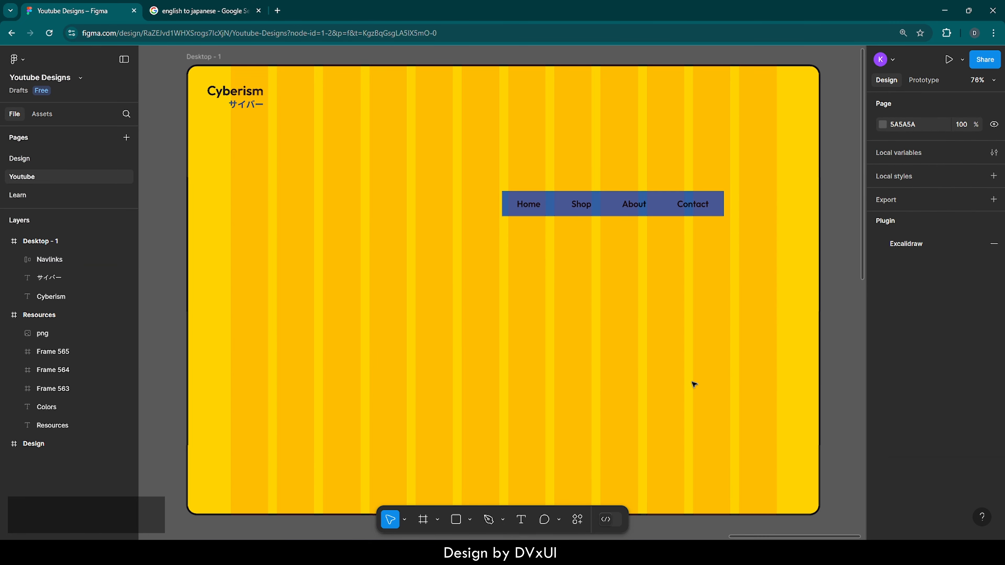
# Change the color of the link texts in the Navlinks frame to white, FFFFFF
pyautogui.click(670, 211)
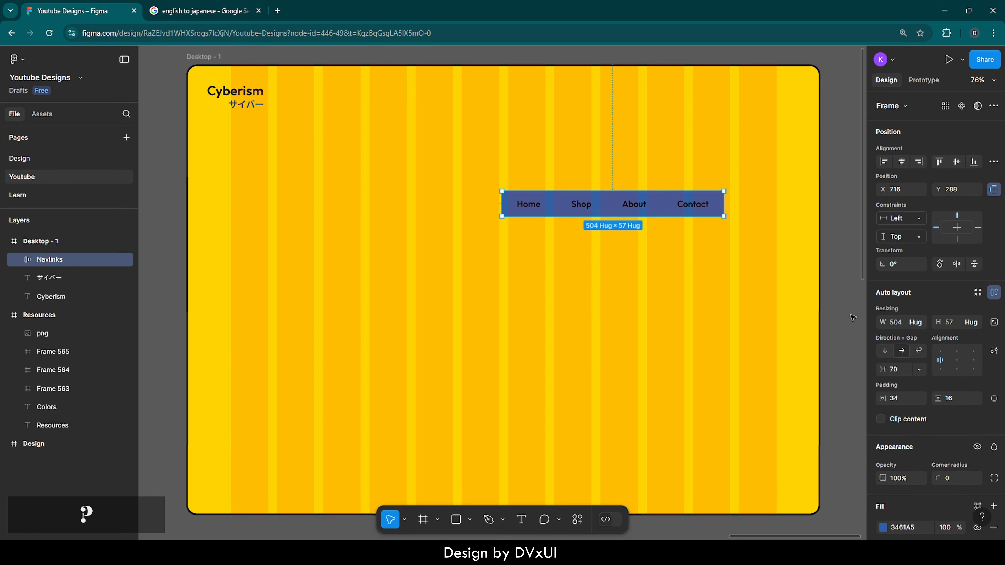
pyautogui.scroll(-5, 897, 369)
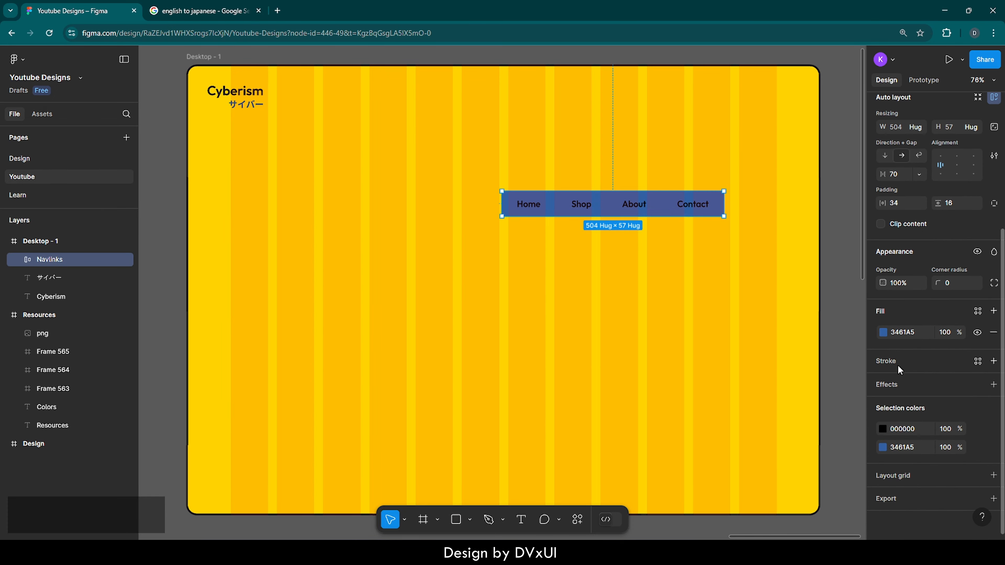
pyautogui.click(906, 429)
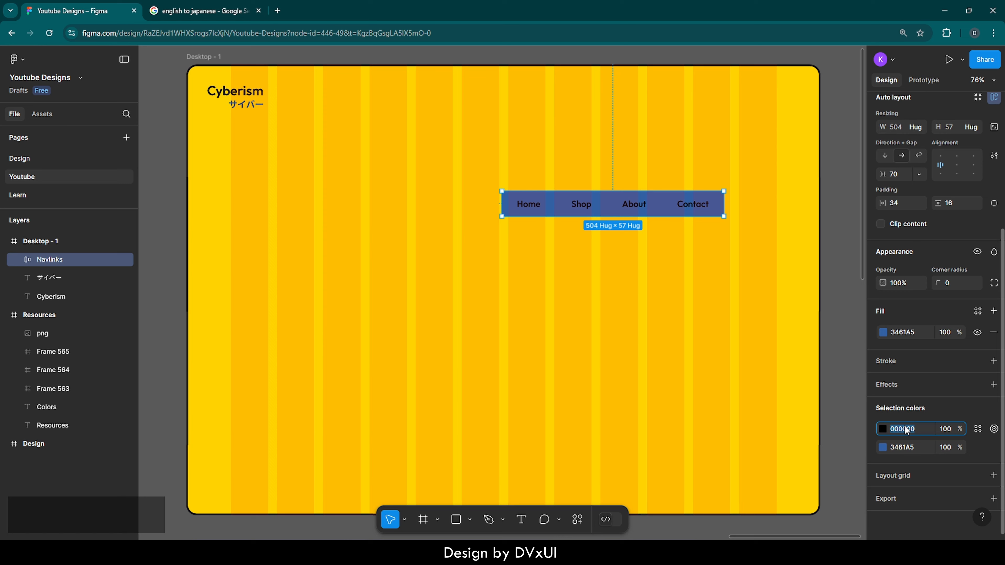
pyautogui.write('ff')
pyautogui.press('Return')
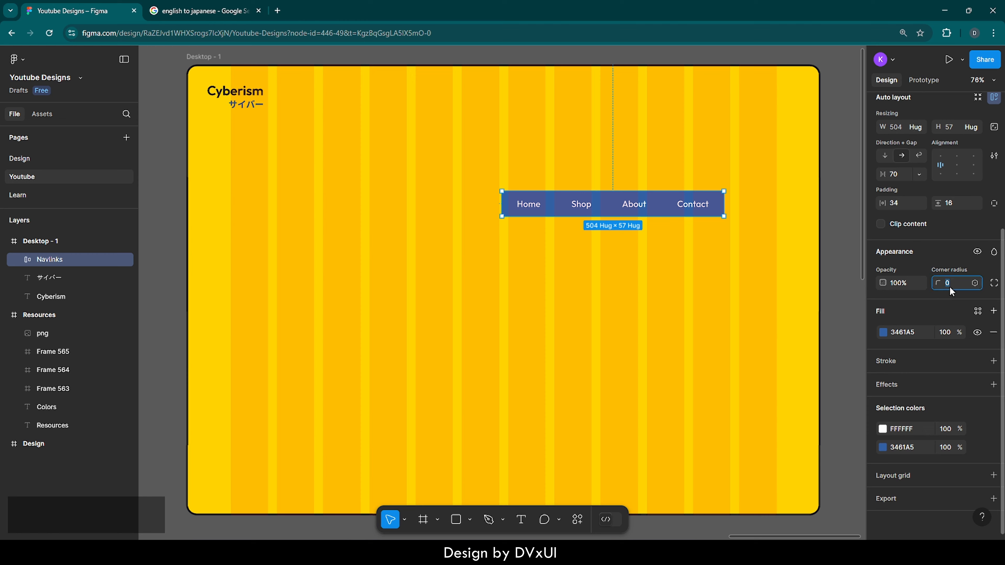
# Round the Navlinks frame's corners with a radius of 40
pyautogui.hotkey('shift', 'Up')
pyautogui.hotkey('shift', 'Up')
pyautogui.hotkey('shift', 'Up')
pyautogui.hotkey('shift', 'Up')
# Add an inside stroke to the Navlinks frame with weight 2 and color 252525
pyautogui.click(899, 361)
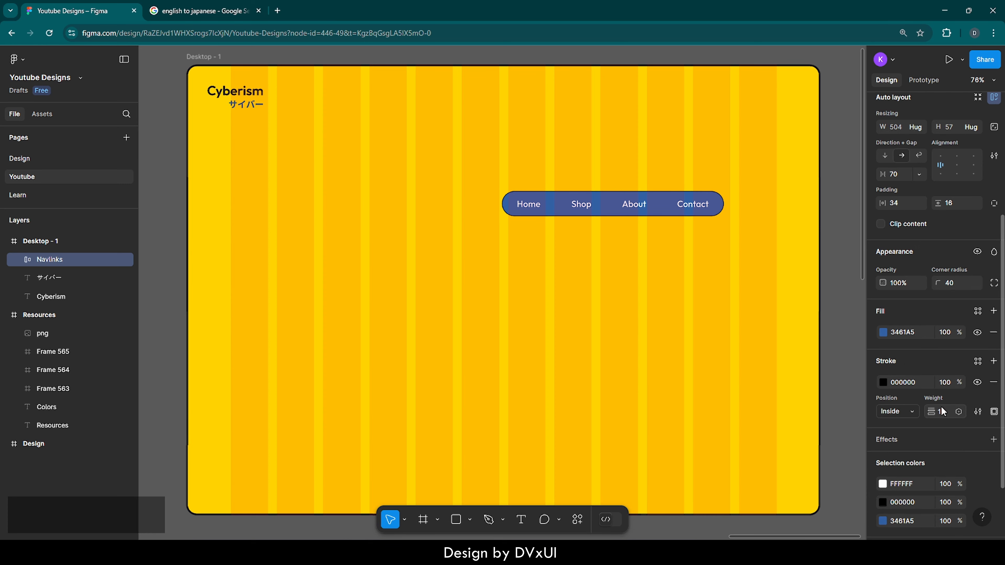
pyautogui.press('BackSpace')
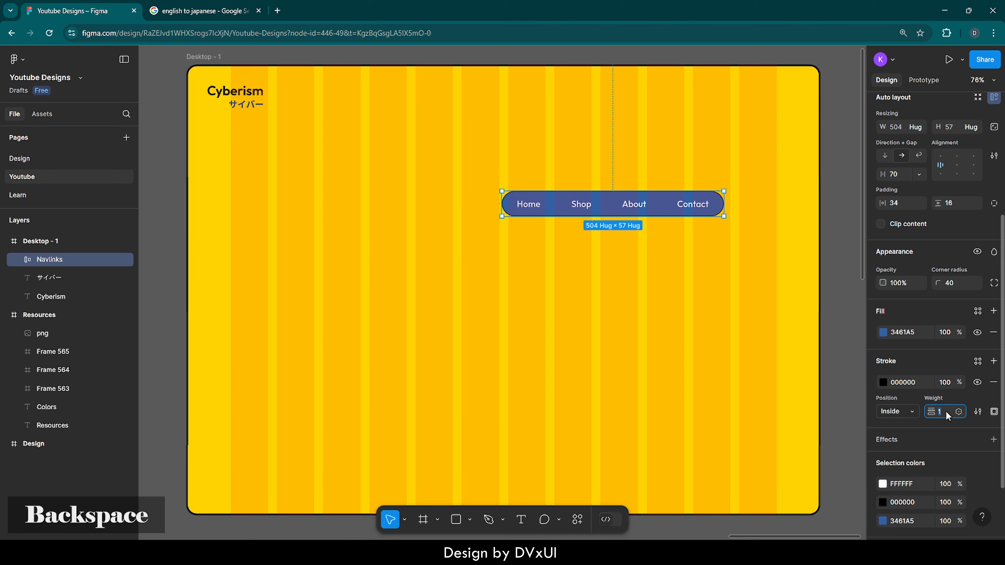
pyautogui.write('2')
pyautogui.press('Return')
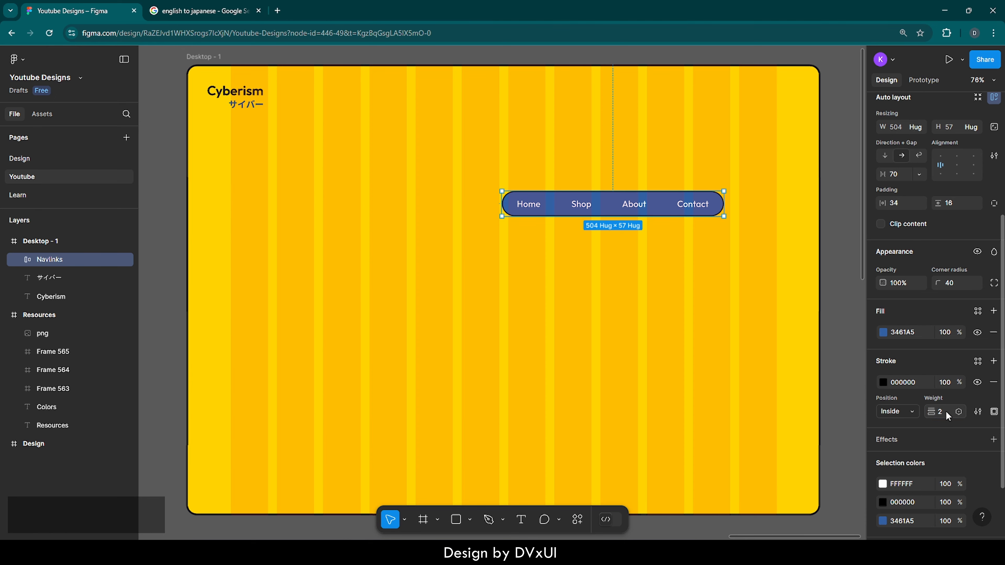
pyautogui.click(915, 380)
pyautogui.write('252525')
pyautogui.press('Return')
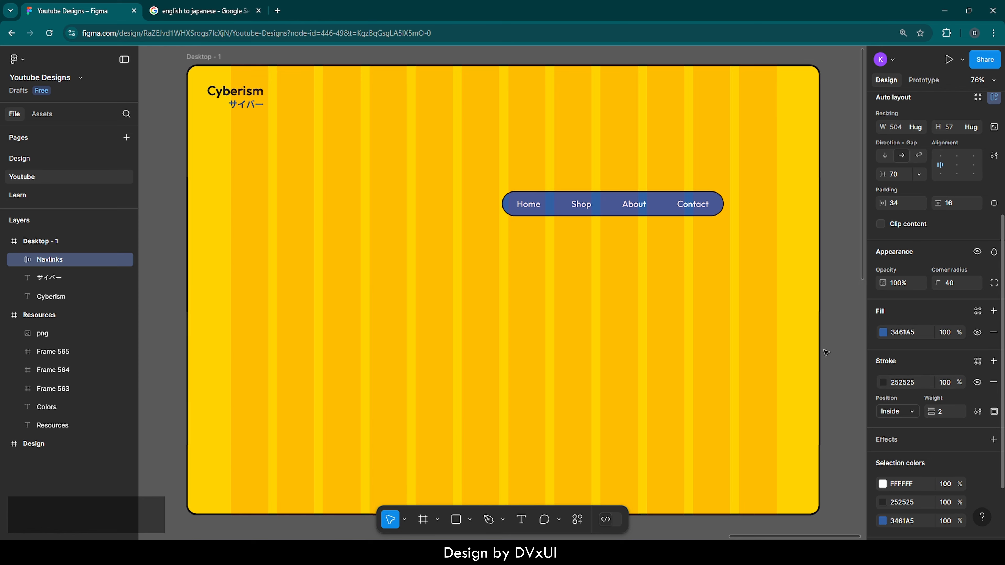
# Change the fill color of the Home link text in the Navlinks bar to yellow, FFD300
pyautogui.click(752, 309)
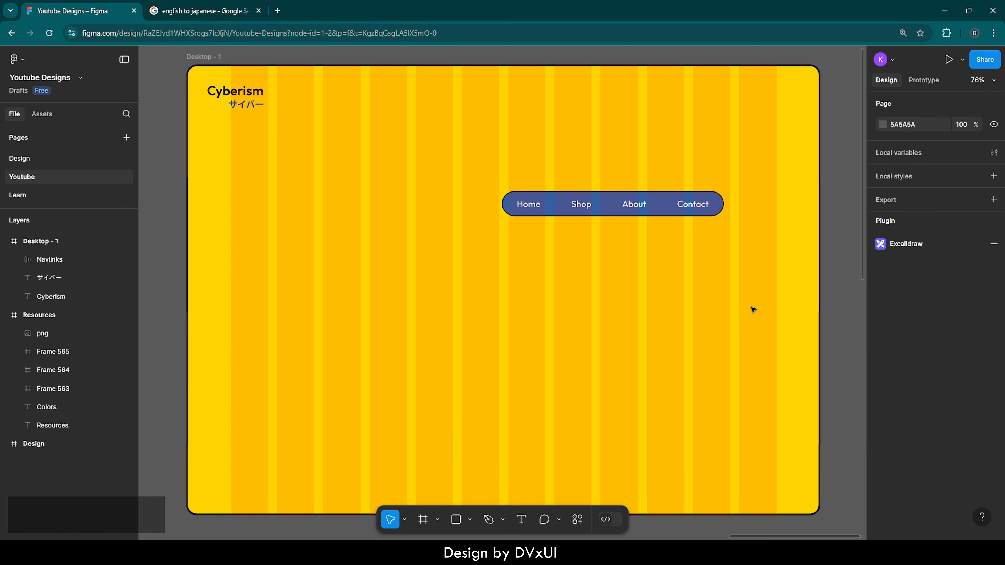
pyautogui.click(544, 210)
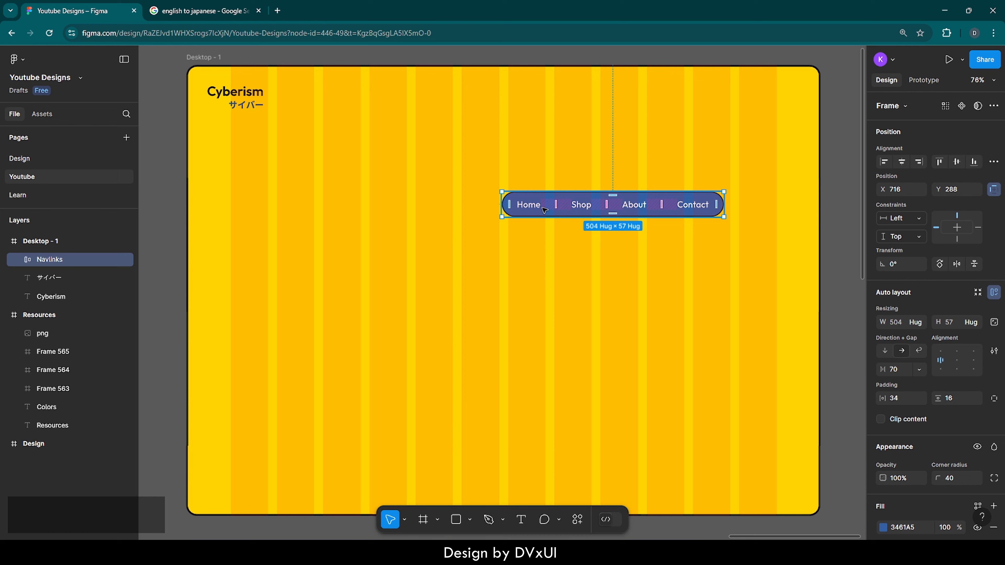
pyautogui.doubleClick(523, 205)
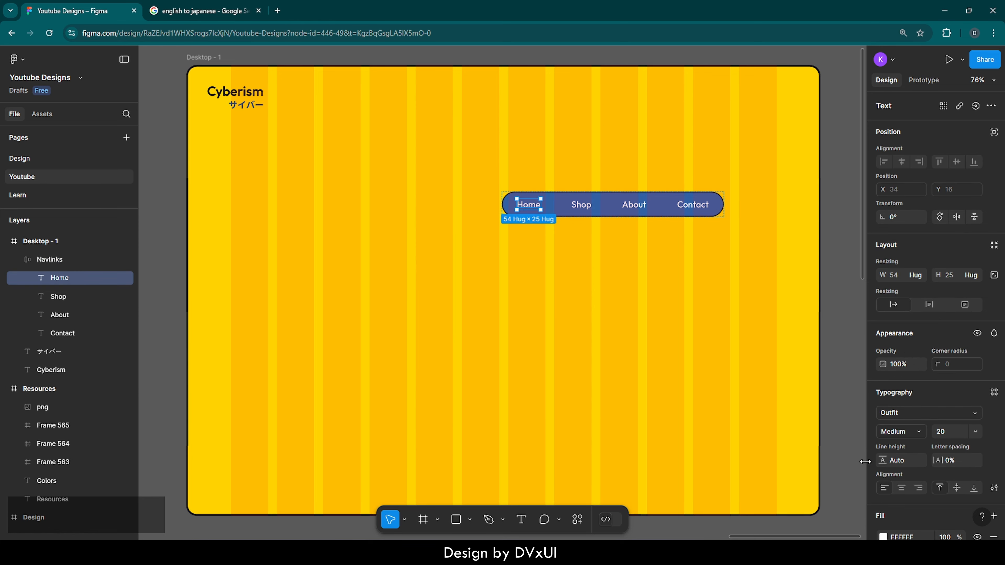
pyautogui.scroll(-3, 884, 497)
pyautogui.click(883, 423)
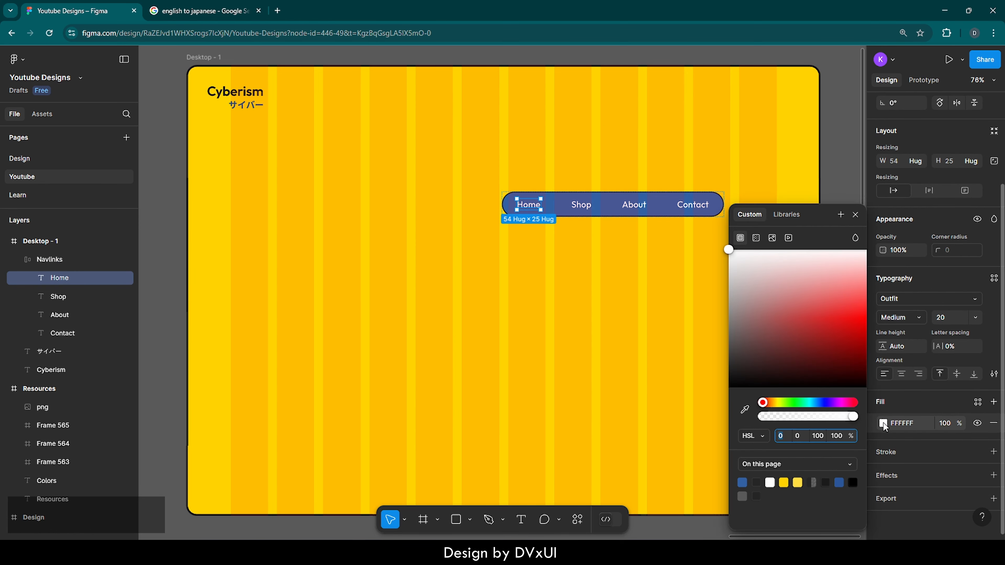
pyautogui.click(784, 481)
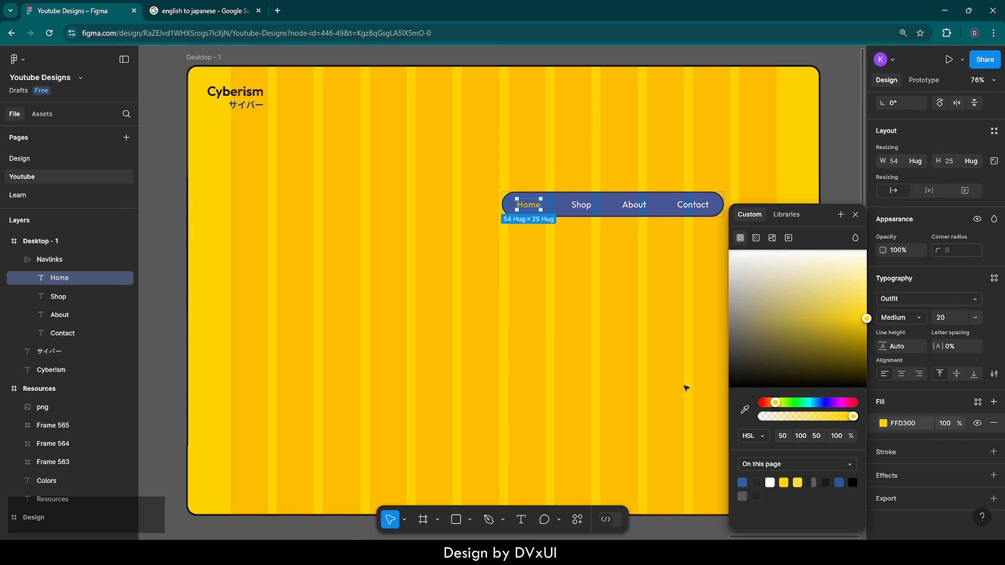
pyautogui.click(622, 278)
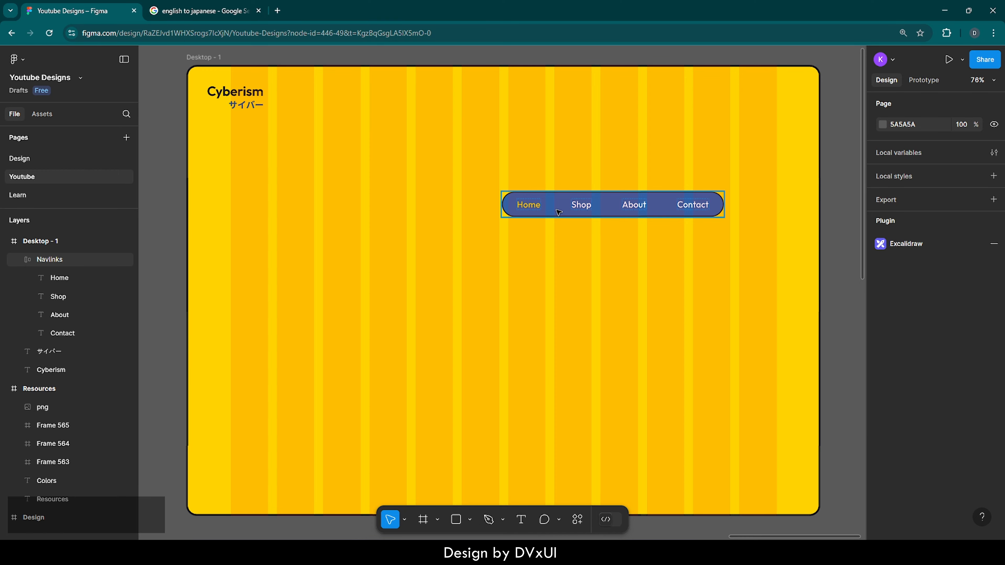
# Move the Navlinks bar straight up to Y 50, level with the logo
pyautogui.click(559, 212)
pyautogui.hotkey('shift', 'Up')
pyautogui.hotkey('shift', 'Up')
pyautogui.hotkey('shift', 'Up')
pyautogui.hotkey('shift', 'Up')
pyautogui.hotkey('shift', 'Up')
pyautogui.hotkey('shift', 'Up')
pyautogui.hotkey('shift', 'Up')
pyautogui.hotkey('shift', 'Up')
pyautogui.hotkey('shift', 'Up')
pyautogui.hotkey('shift', 'Up')
pyautogui.hotkey('shift', 'Up')
pyautogui.hotkey('shift', 'Up')
pyautogui.hotkey('shift', 'Up')
pyautogui.hotkey('shift', 'Up')
pyautogui.hotkey('shift', 'Up')
pyautogui.hotkey('shift', 'Up')
pyautogui.hotkey('shift', 'Up')
pyautogui.hotkey('shift', 'Up')
pyautogui.hotkey('shift', 'Up')
pyautogui.hotkey('shift', 'Up')
pyautogui.hotkey('shift', 'Up')
pyautogui.hotkey('shift', 'Up')
pyautogui.hotkey('shift', 'Up')
pyautogui.hotkey('shift', 'Up')
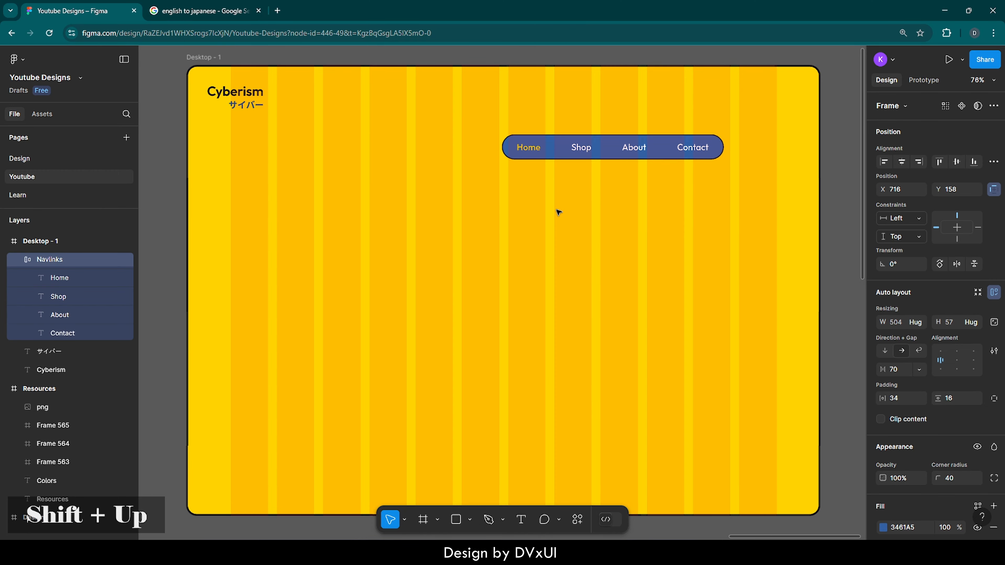
pyautogui.hotkey('shift', 'Up')
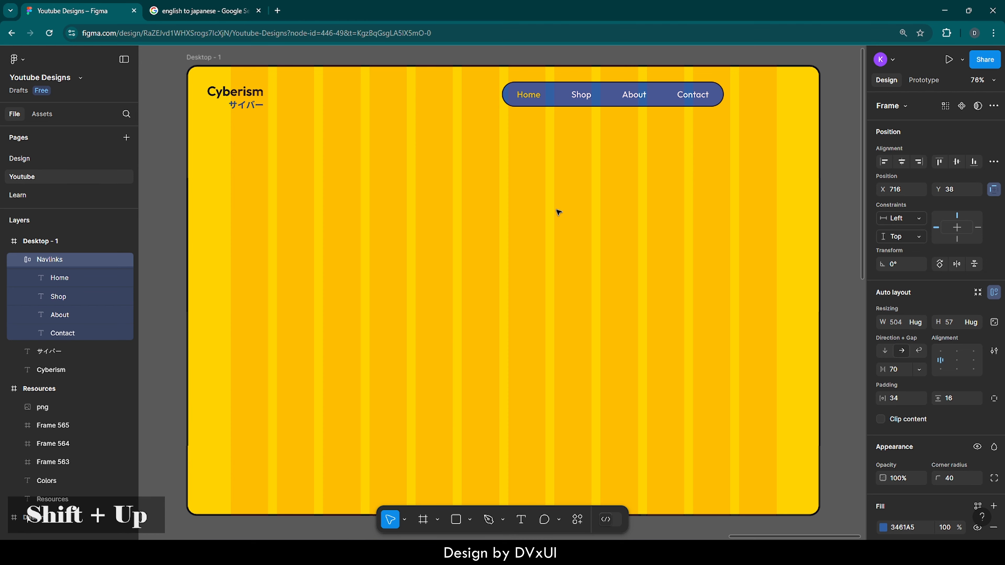
pyautogui.hotkey('shift', 'Down')
pyautogui.press('Down')
pyautogui.press('Down')
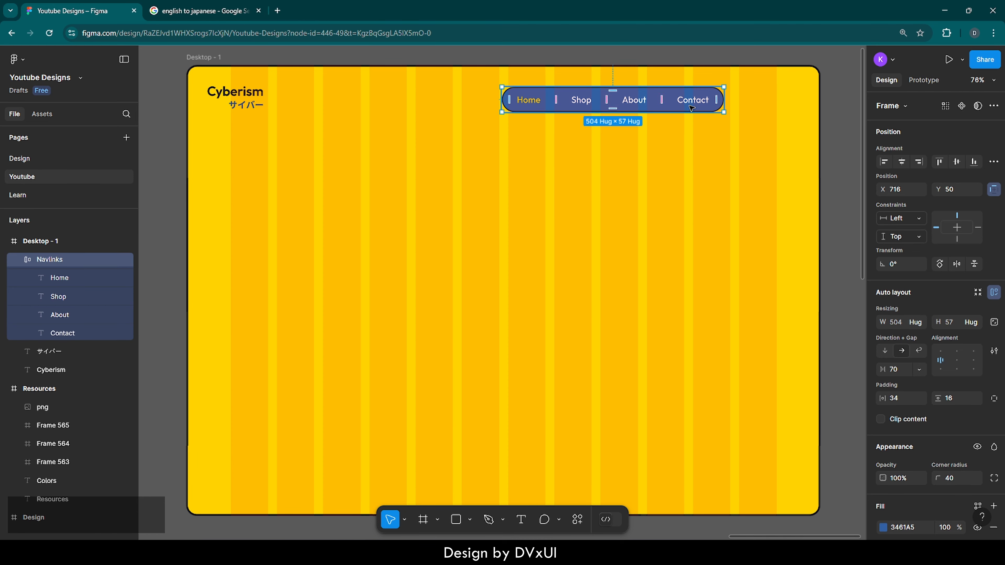
# Duplicate the Navlinks bar and place the copy directly below the original at Y 185
pyautogui.press('ctrl')
pyautogui.hotkey('ctrl', 'v')
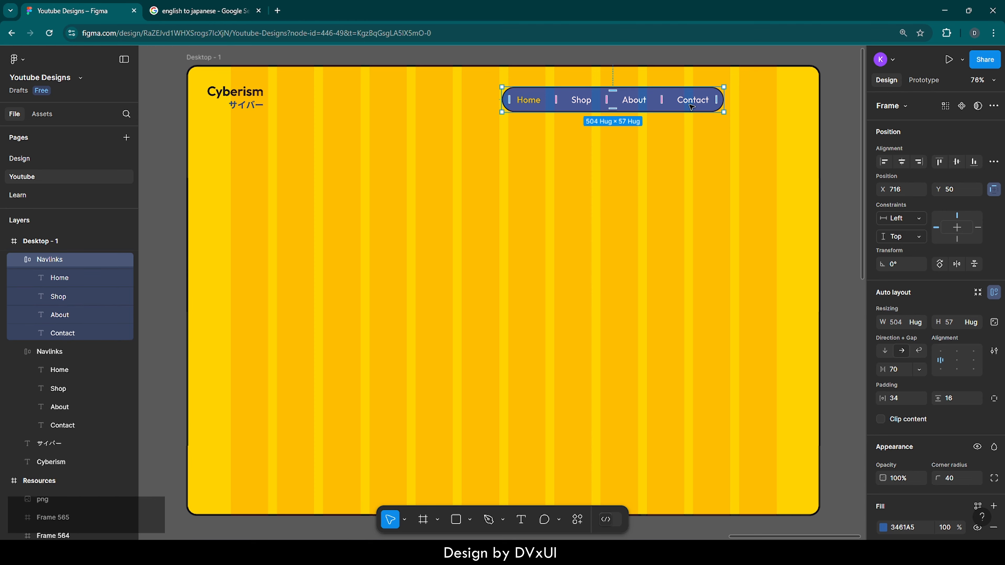
pyautogui.moveTo(691, 107); pyautogui.dragTo(689, 165)
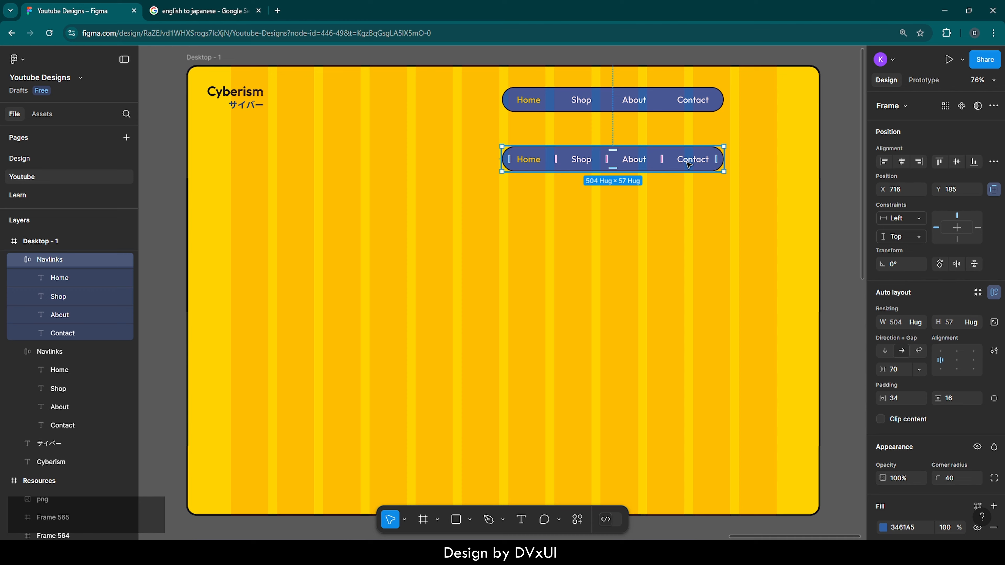
# Delete the Home, Shop and About links from the copied Navlinks bar, keeping only Contact
pyautogui.click(72, 277)
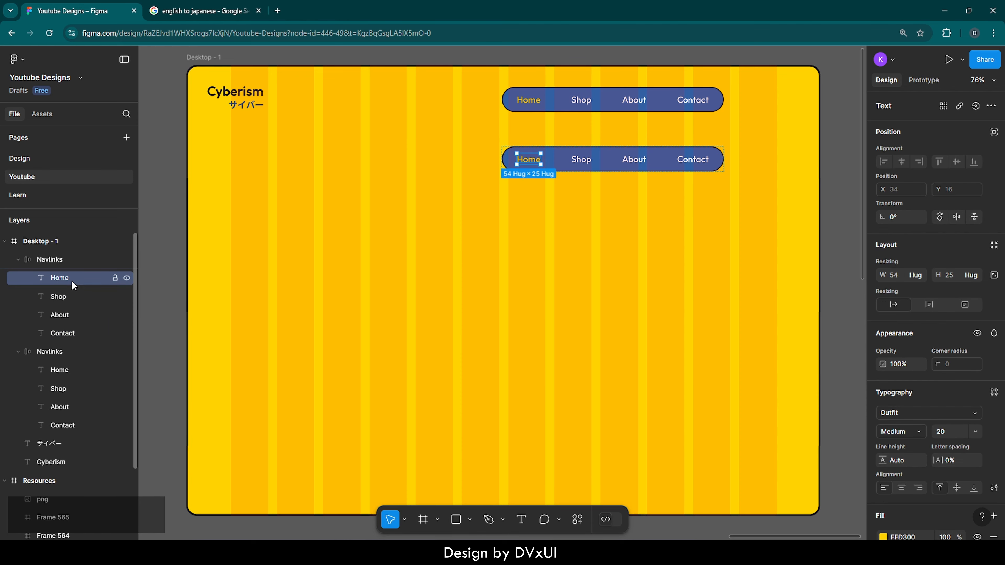
pyautogui.keyDown('shift'); pyautogui.click(68, 313); pyautogui.keyUp('shift')
pyautogui.press('Delete')
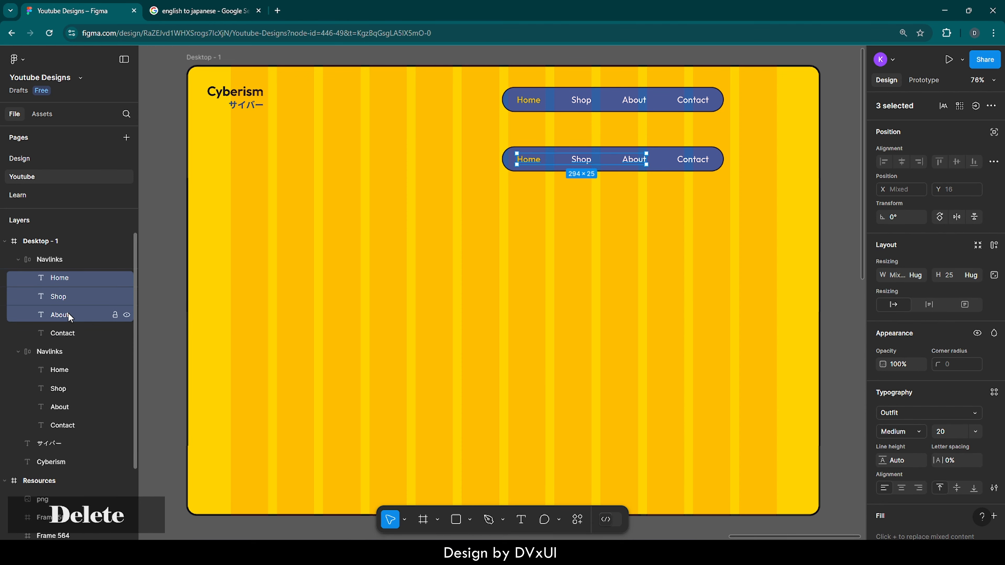
# Replace the remaining Contact text in the copied bar with "Register"
pyautogui.doubleClick(530, 161)
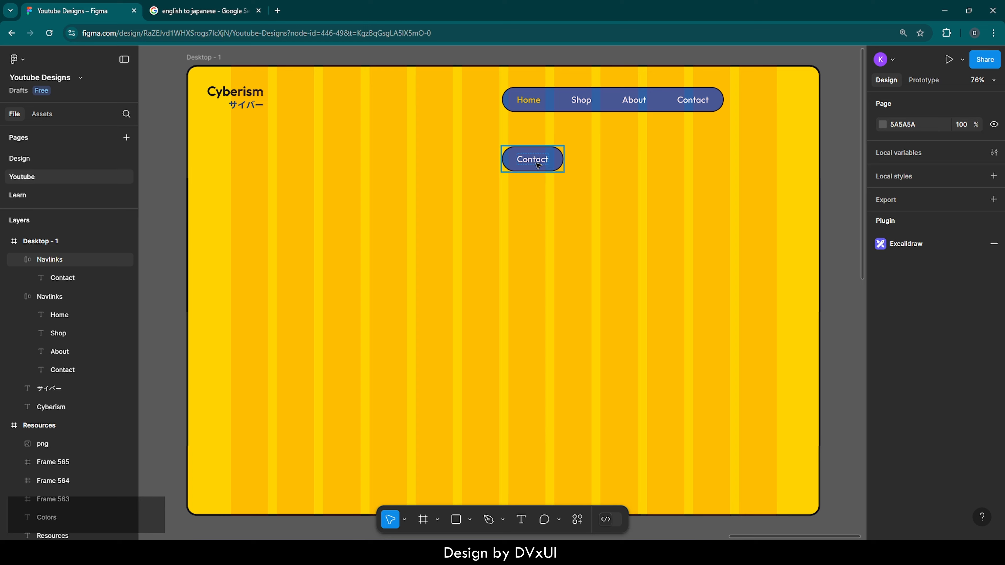
pyautogui.doubleClick(536, 163)
pyautogui.press('BackSpace')
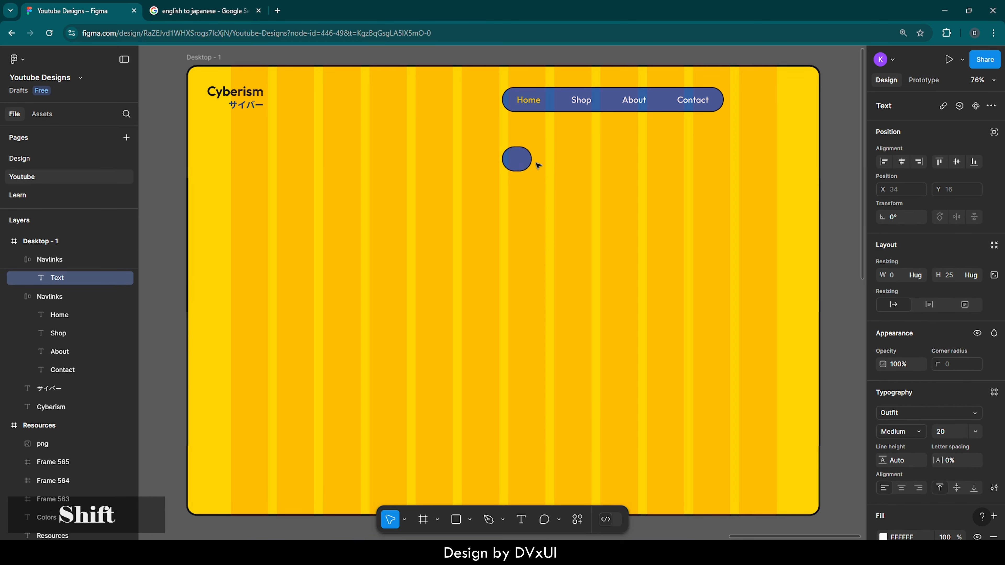
pyautogui.write('Register')
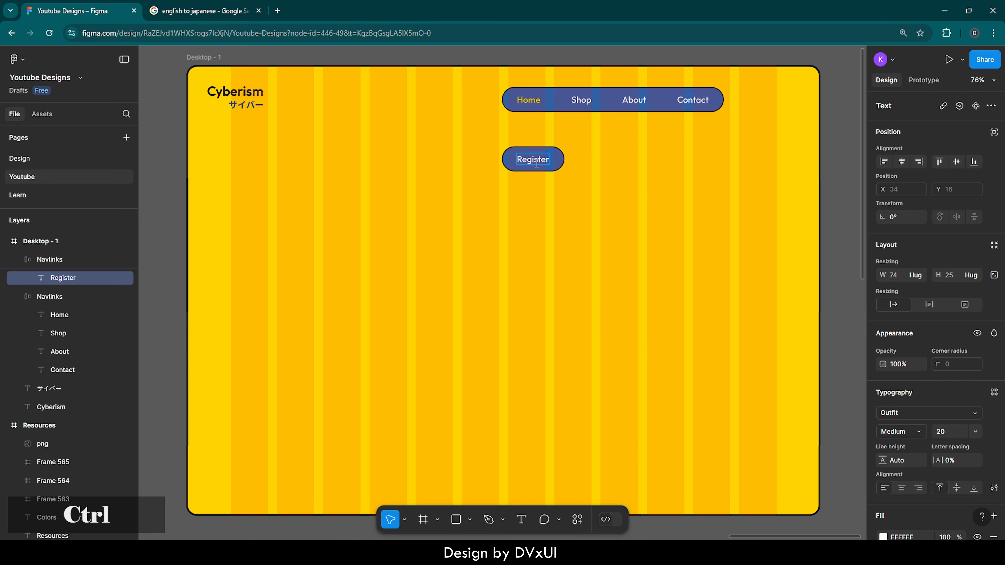
# Change the fill color of the Register text to yellow, FFD300
pyautogui.hotkey('ctrl', 'a')
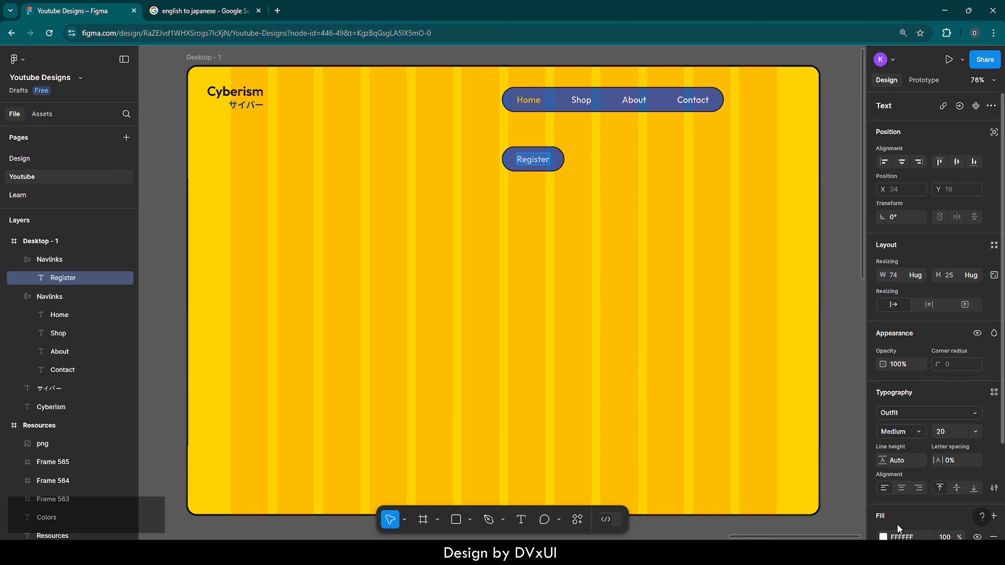
pyautogui.scroll(-3, 896, 524)
pyautogui.click(883, 423)
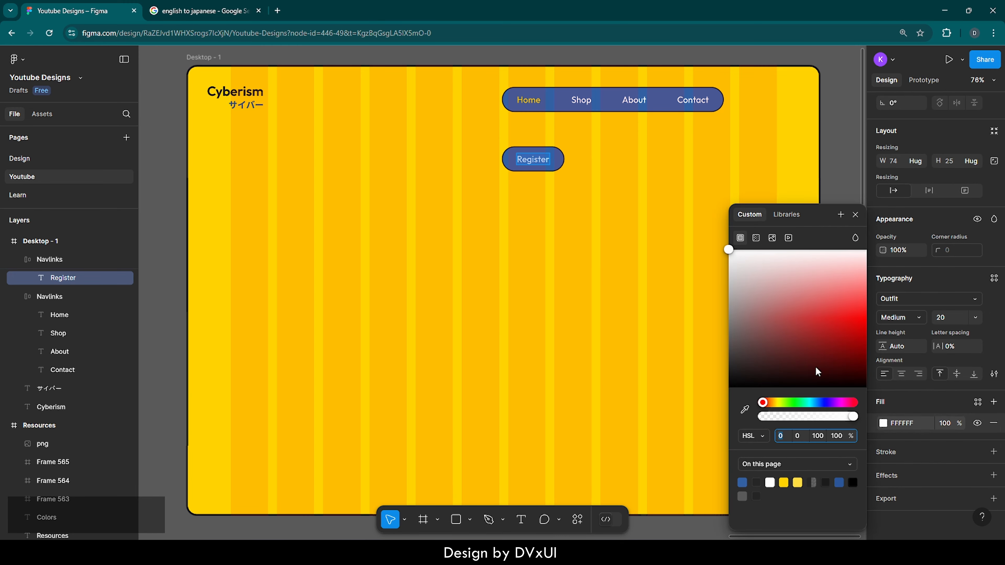
pyautogui.click(785, 482)
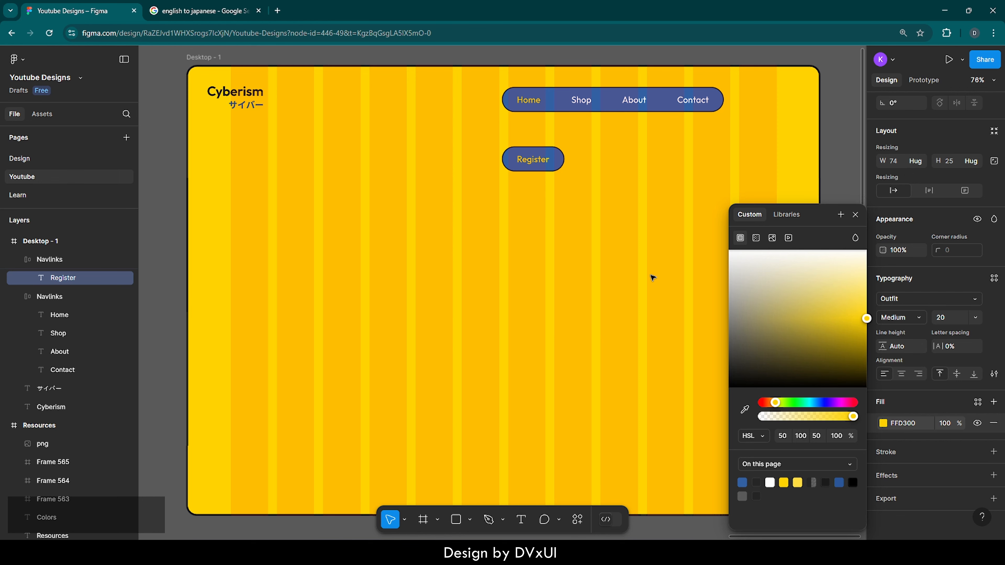
pyautogui.press('Escape')
pyautogui.click(596, 163)
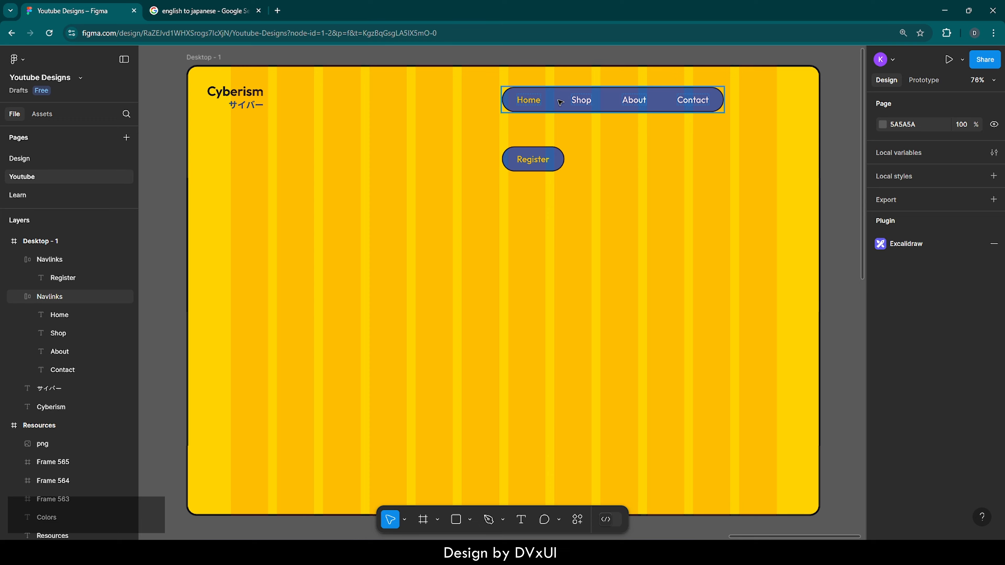
# Place the Register button beside the navigation bar with a 15 px gap, and shift both 30 px right and up to Y 40
pyautogui.click(535, 162)
pyautogui.moveTo(535, 162); pyautogui.dragTo(762, 102)
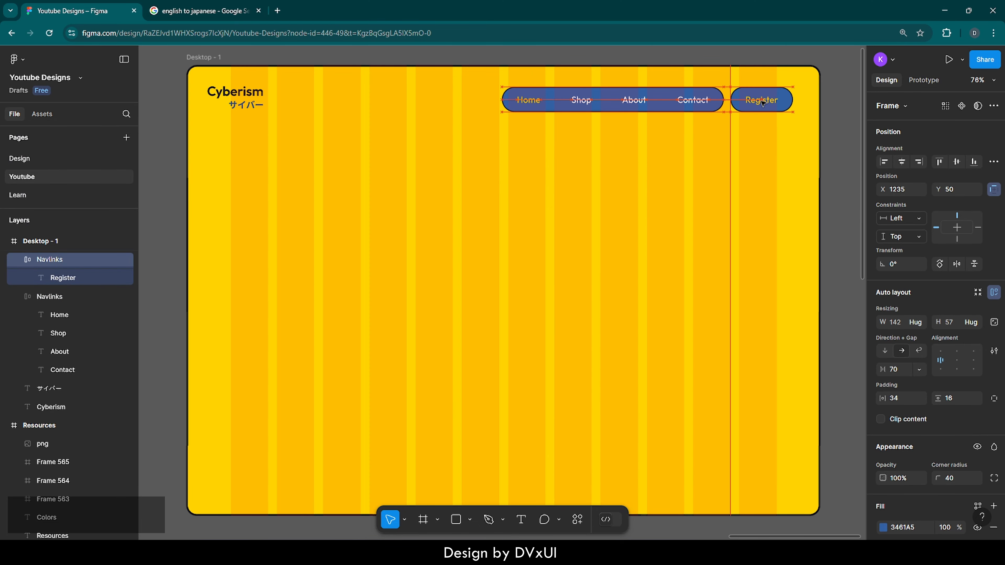
pyautogui.keyDown('shift'); pyautogui.click(713, 106); pyautogui.keyUp('shift')
pyautogui.hotkey('shift', 'Right')
pyautogui.hotkey('shift', 'Right')
pyautogui.hotkey('shift', 'Right')
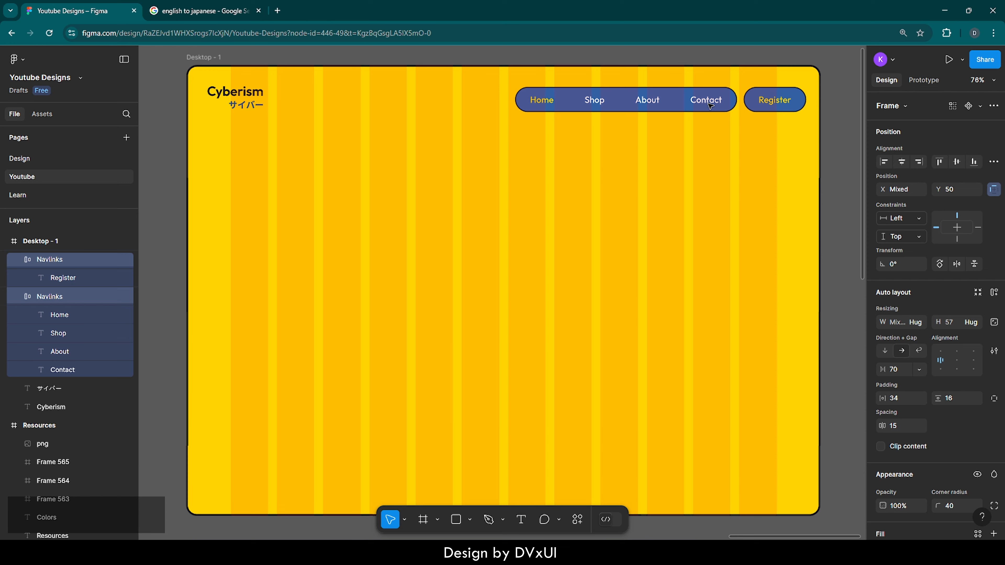
pyautogui.hotkey('shift', 'Up')
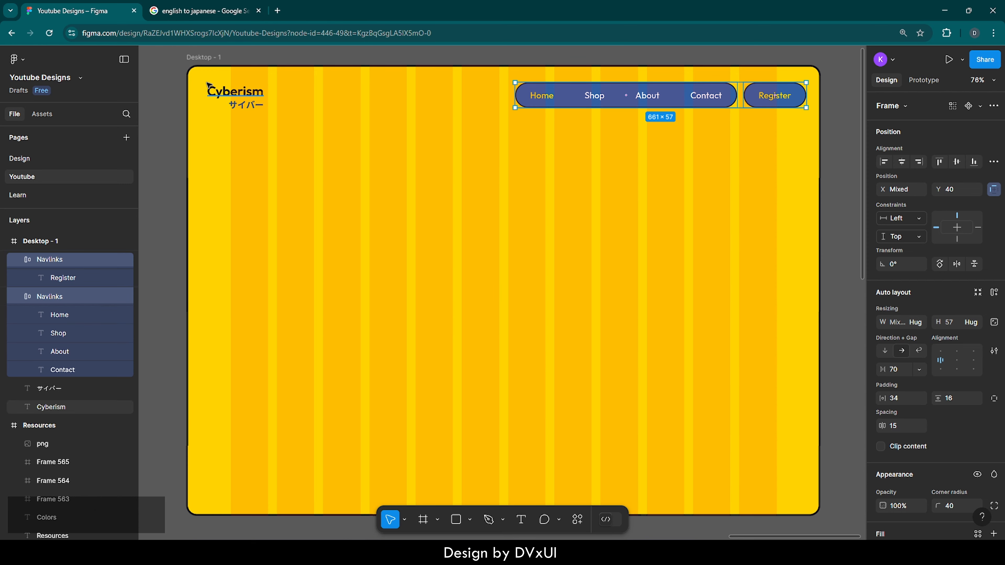
# Move the Cyberism and サイバー logo texts up together by 10 px
pyautogui.click(219, 85)
pyautogui.moveTo(218, 85); pyautogui.dragTo(260, 124)
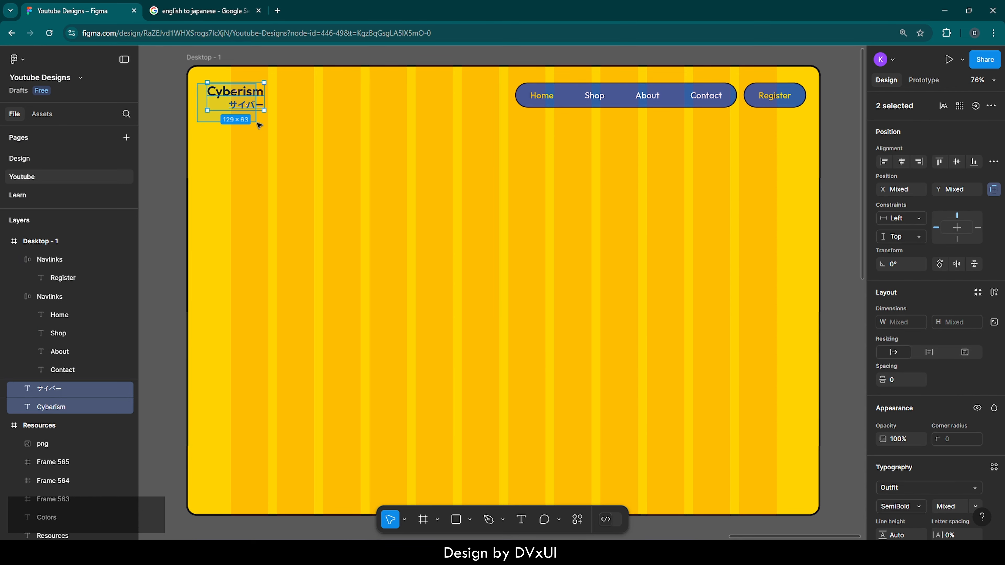
pyautogui.hotkey('shift', 'Up')
pyautogui.press('Down')
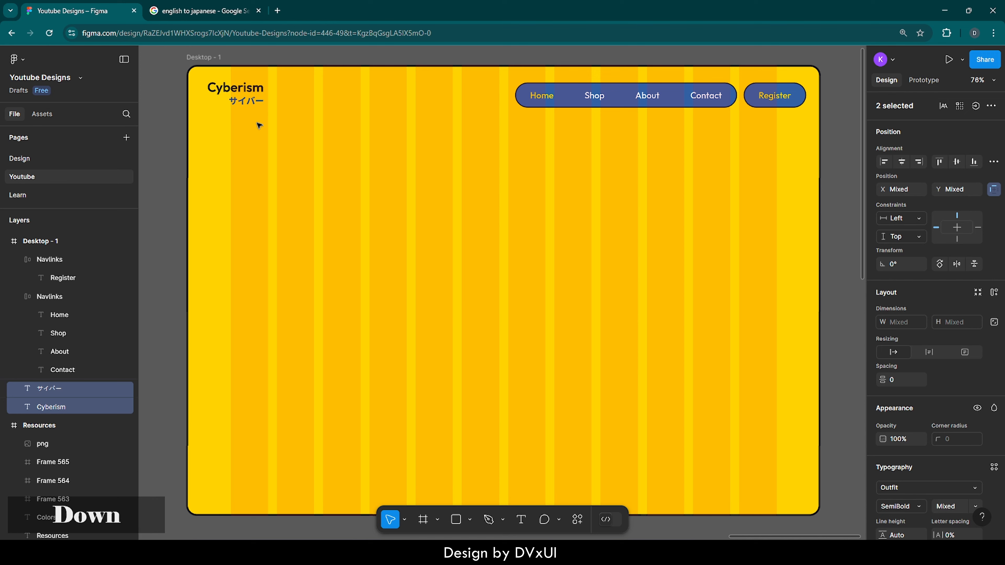
pyautogui.press('Up')
pyautogui.click(387, 213)
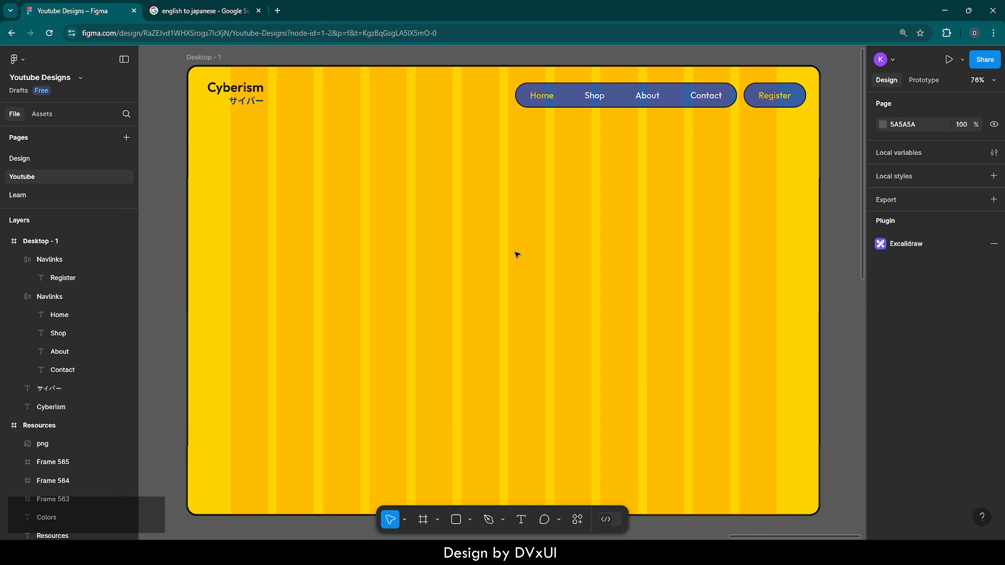
# Switch to the Google translation page, translate "Cyber clothes" into Japanese and copy the translation サイバー服
pyautogui.click(176, 5)
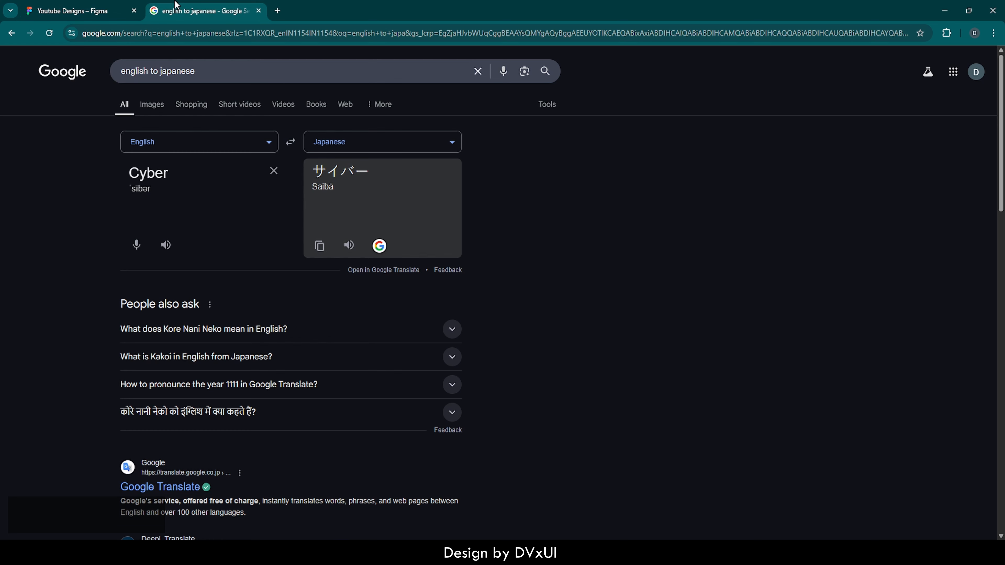
pyautogui.doubleClick(196, 172)
pyautogui.click(195, 172)
pyautogui.write('clothe')
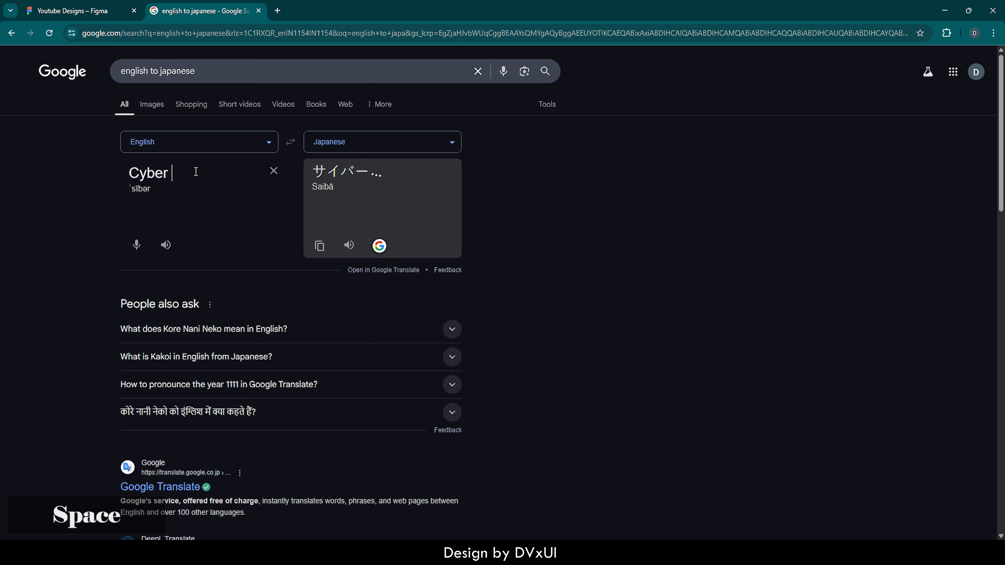
pyautogui.write('s')
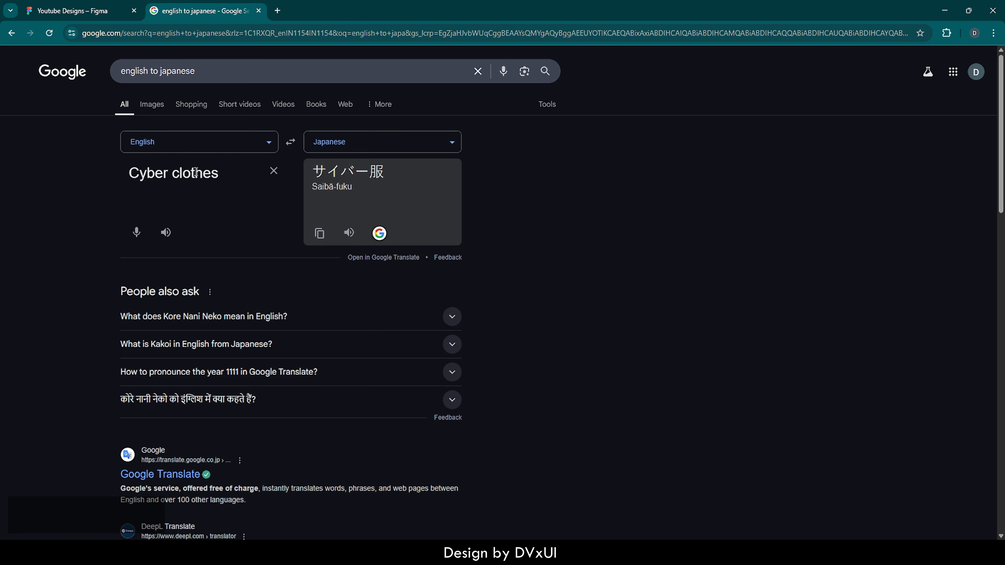
pyautogui.moveTo(314, 173); pyautogui.dragTo(388, 176)
pyautogui.hotkey('ctrl', 'c')
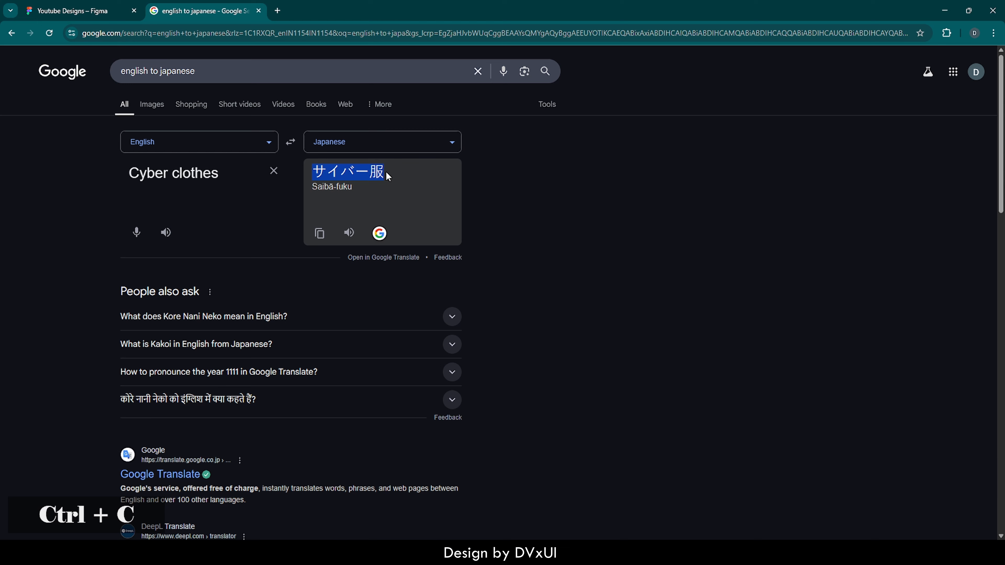
# Return to the Figma design and add a text layer with the copied サイバー服 at about X 468, Y 451 in Desktop - 1
pyautogui.click(39, 4)
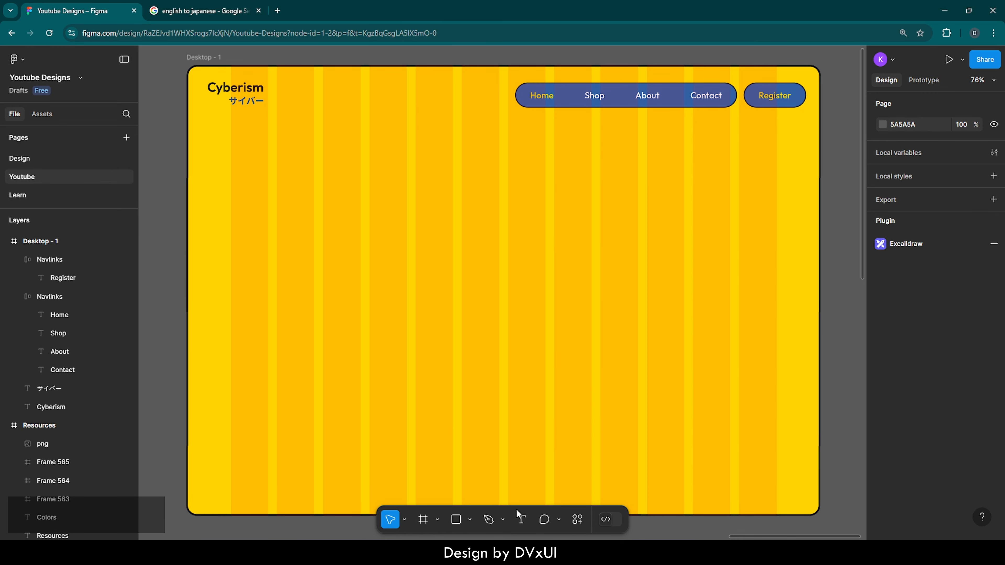
pyautogui.click(521, 518)
pyautogui.click(393, 263)
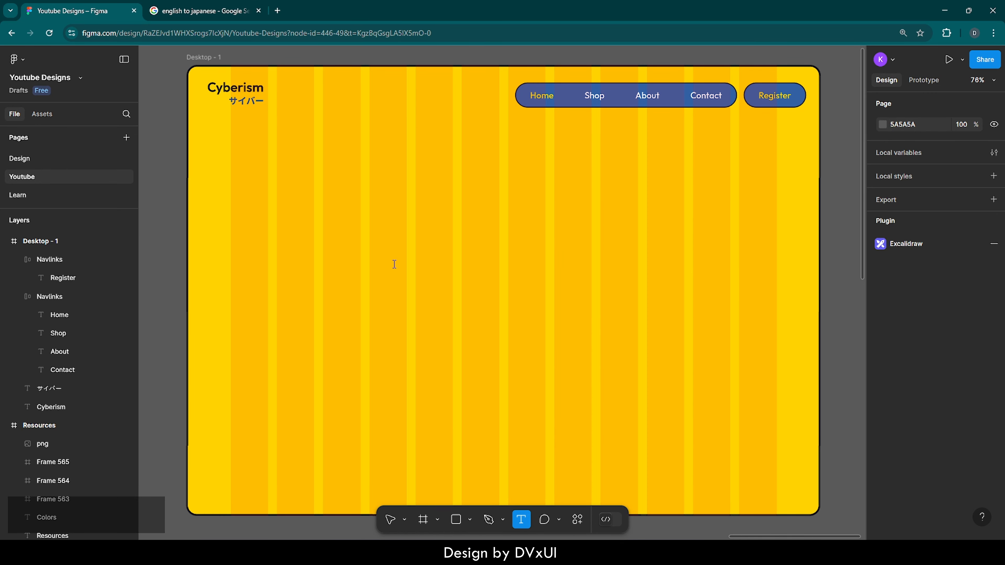
pyautogui.hotkey('ctrl', 'v')
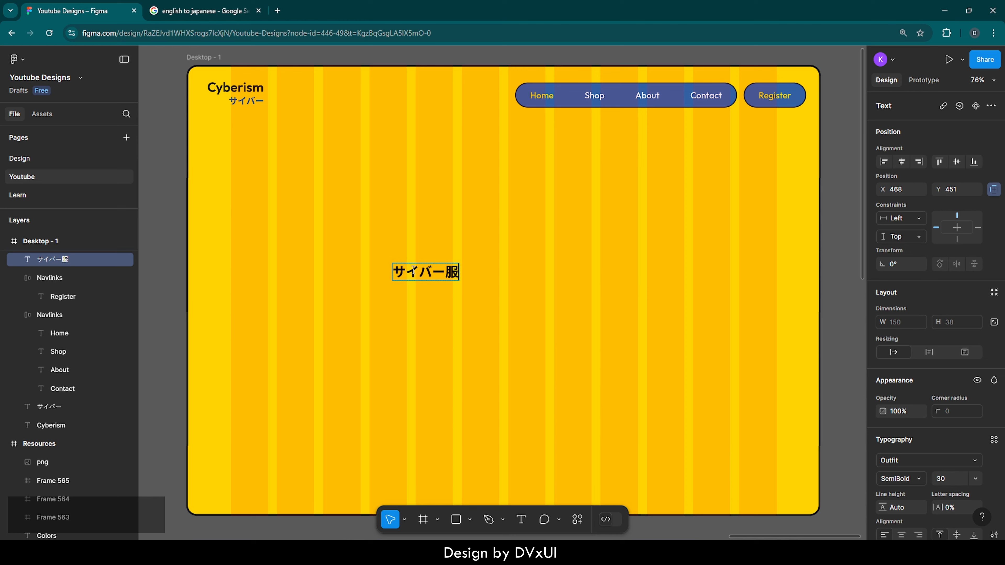
# Set the font size of the whole サイバー服 text to 220
pyautogui.click(413, 271)
pyautogui.hotkey('ctrl', 'a')
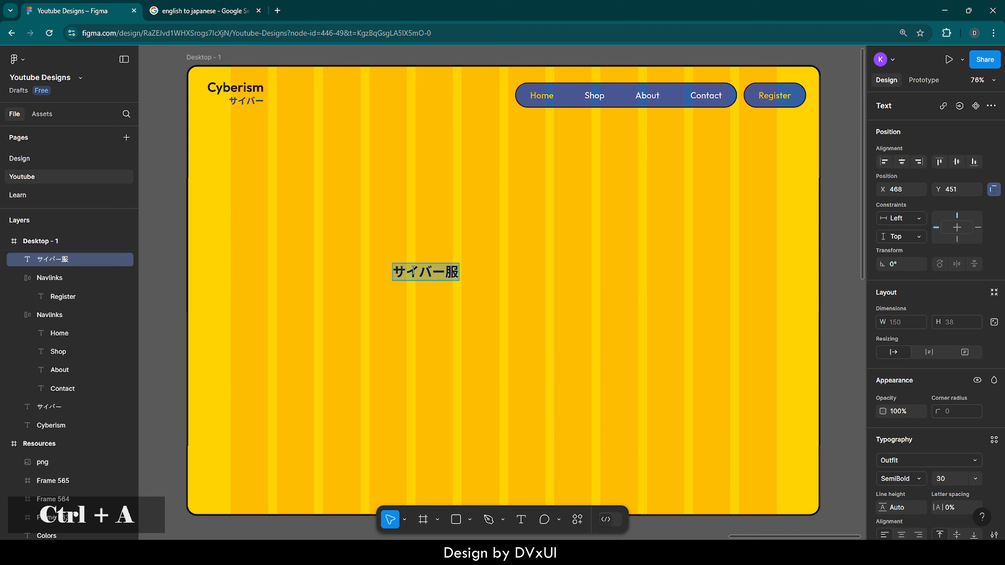
pyautogui.scroll(-1, 915, 459)
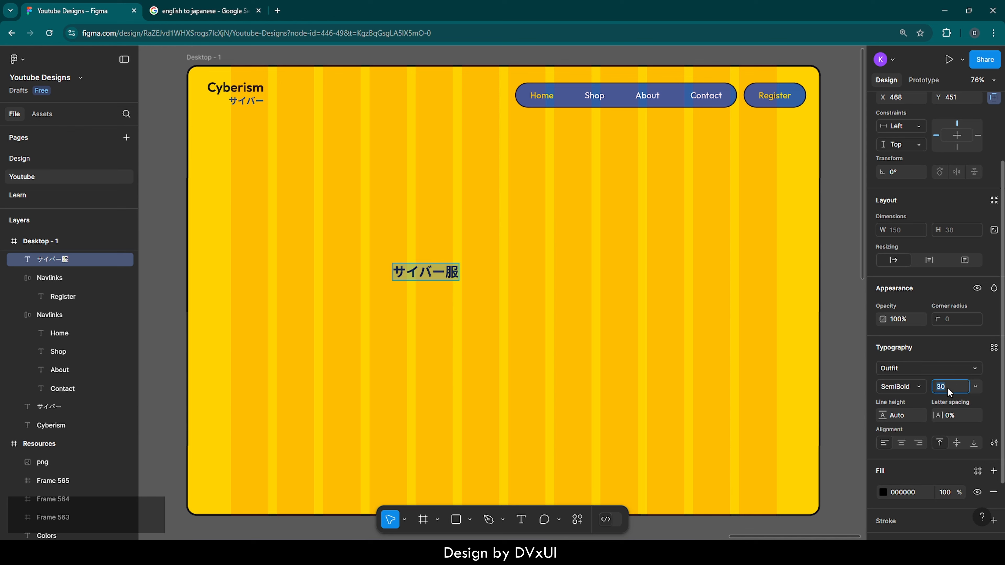
pyautogui.write('220')
pyautogui.press('Return')
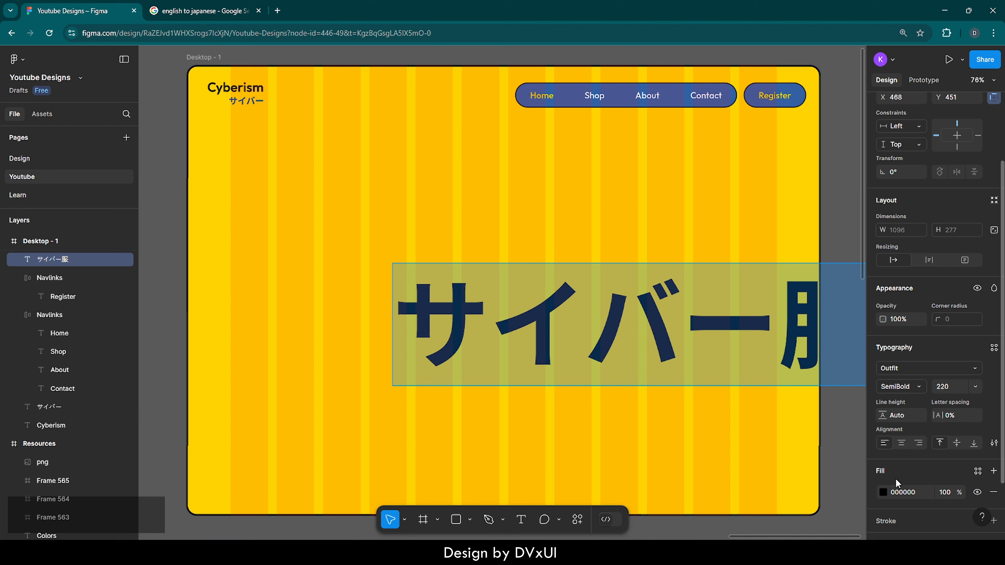
# Change the fill of the サイバー服 text to the page's blue, 3461A5
pyautogui.scroll(-3, 895, 478)
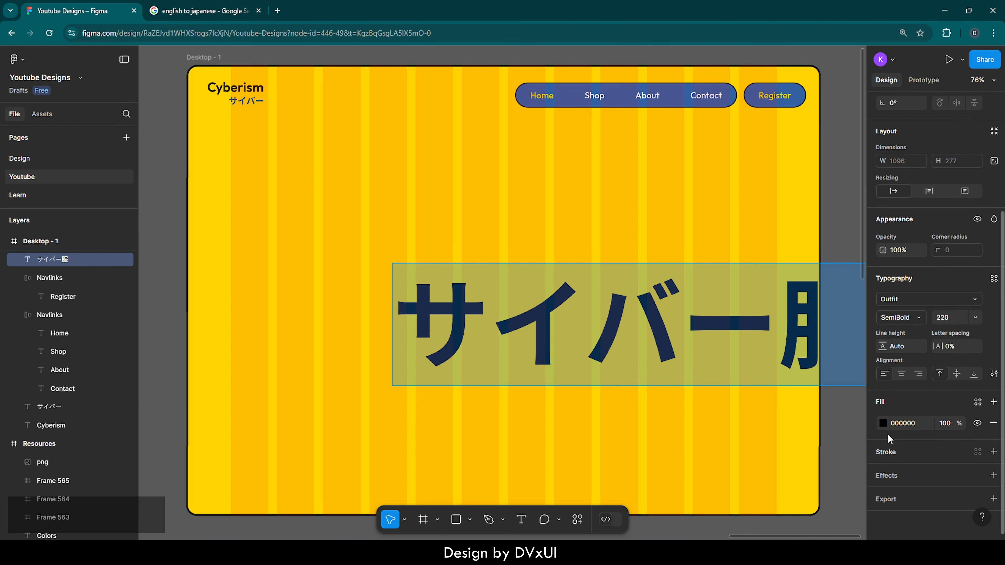
pyautogui.click(883, 423)
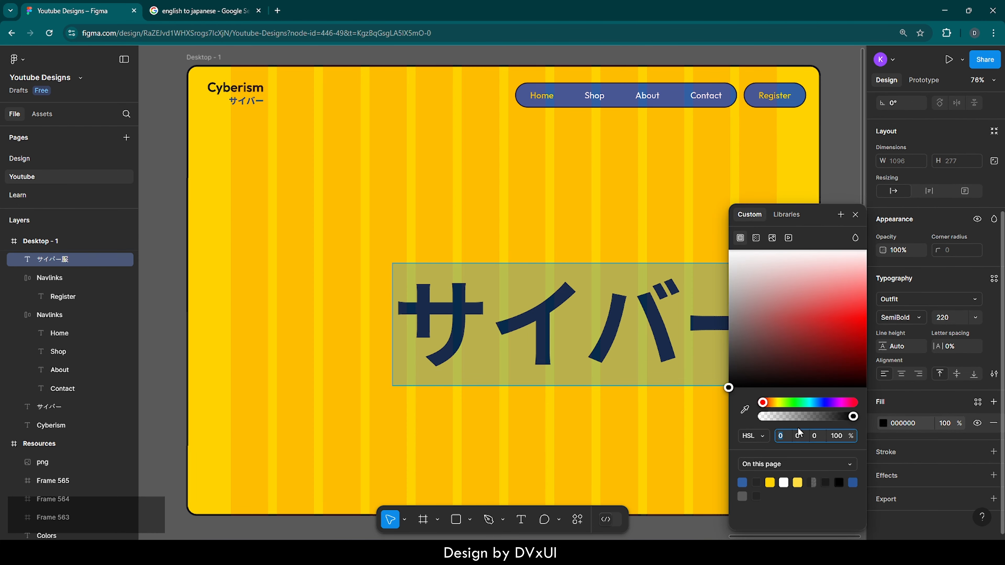
pyautogui.click(743, 482)
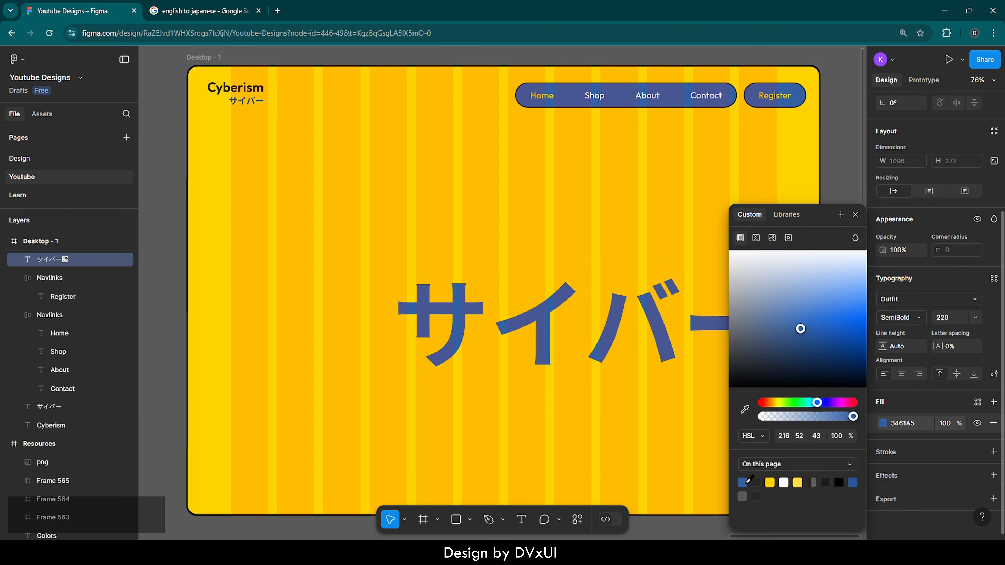
# Add an outside stroke to the サイバー服 text with weight 2 and color 252525
pyautogui.click(903, 451)
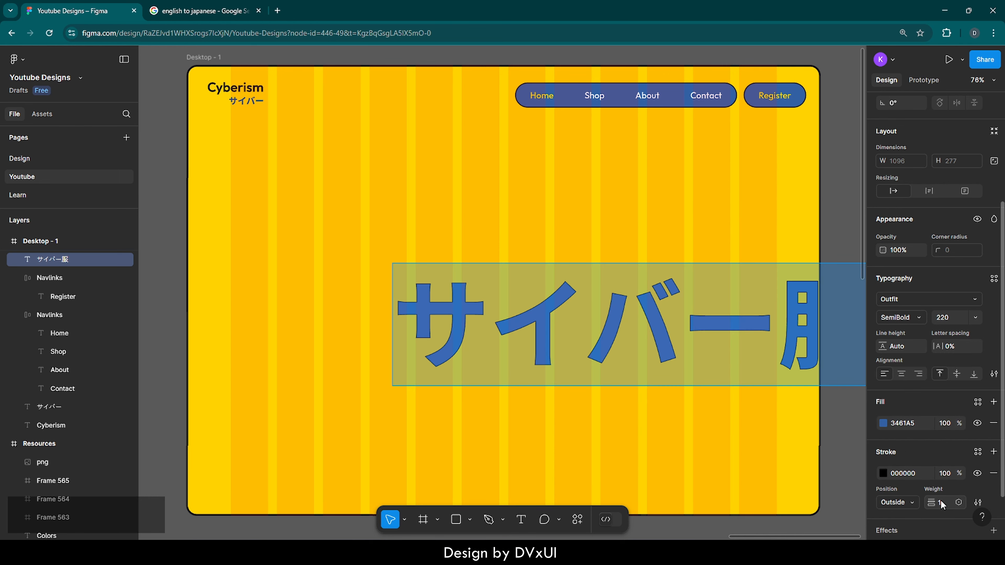
pyautogui.write('2')
pyautogui.press('Return')
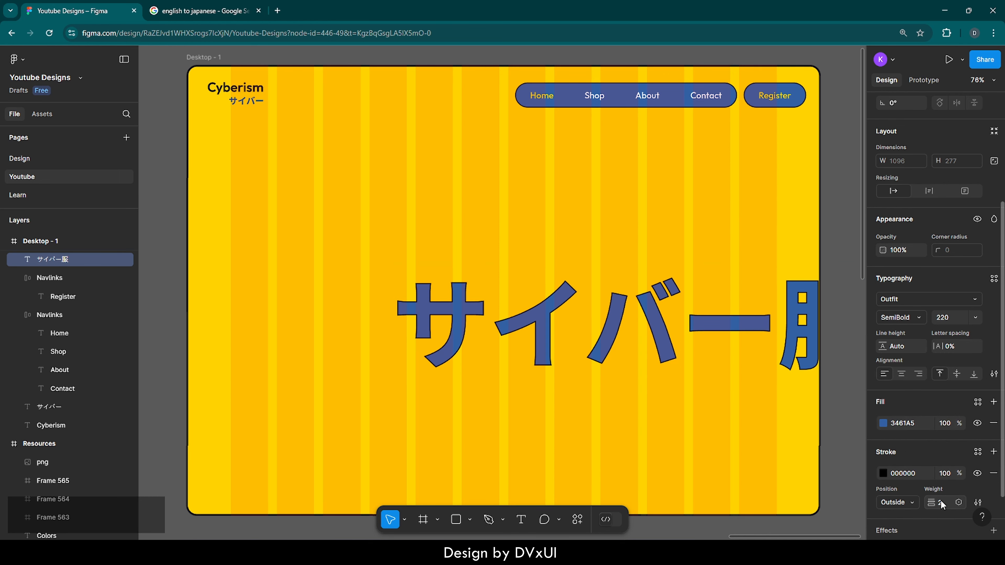
pyautogui.click(907, 473)
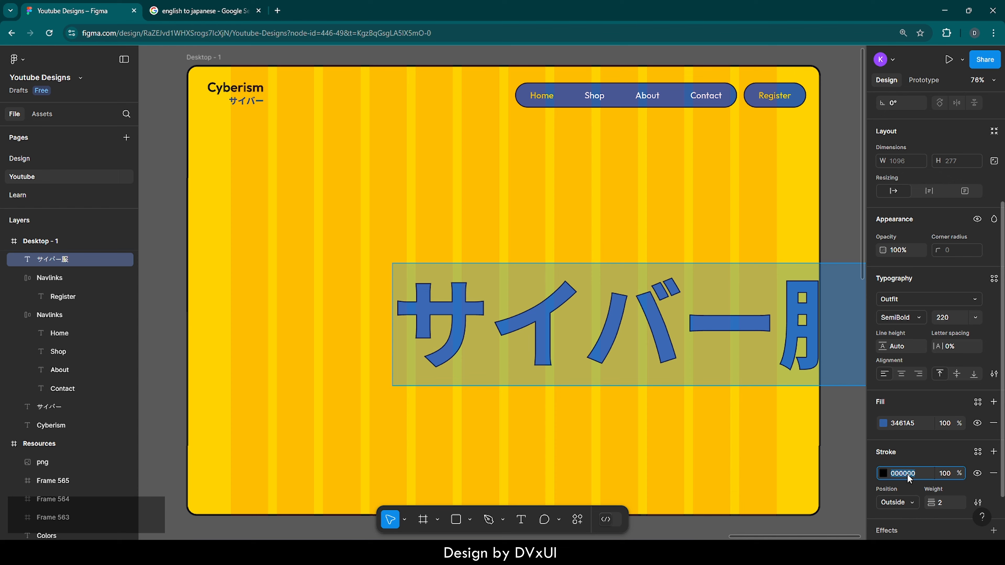
pyautogui.write('25')
pyautogui.press('Return')
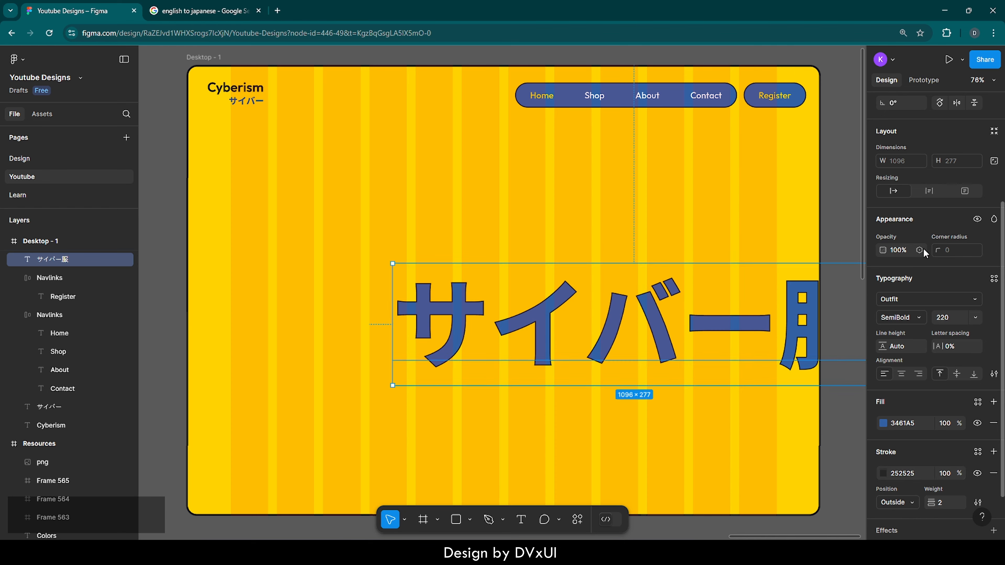
# Center the サイバー服 text horizontally in Desktop - 1 and move it up to about Y 291
pyautogui.scroll(4, 925, 253)
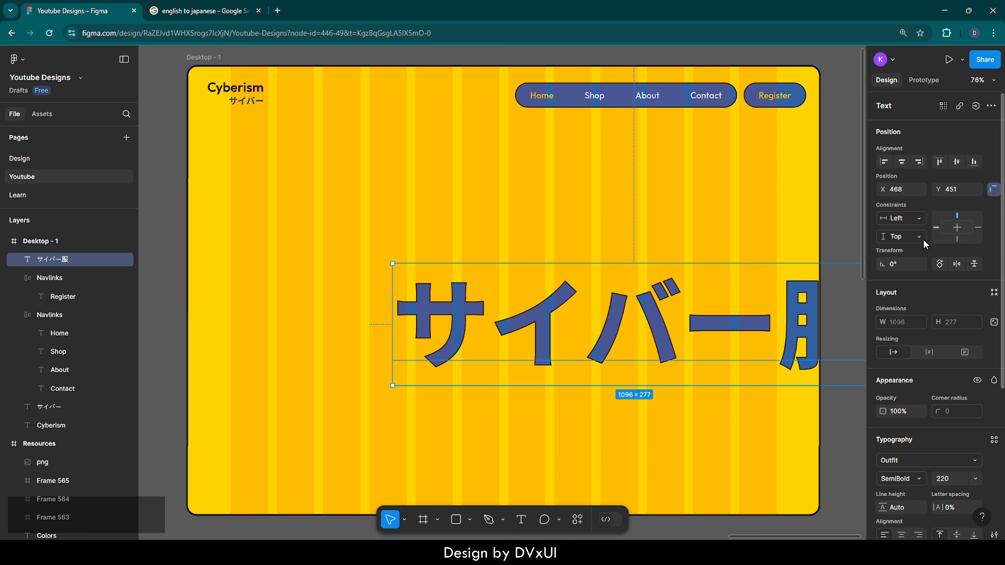
pyautogui.click(902, 163)
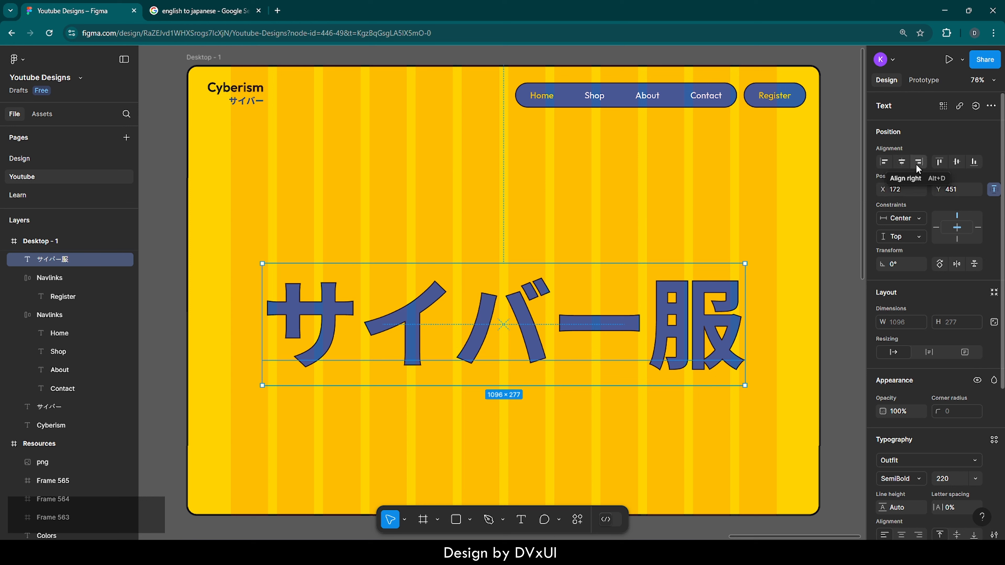
pyautogui.hotkey('shift', 'Up')
pyautogui.hotkey('shift', 'Up')
pyautogui.hotkey('shift', 'Up')
pyautogui.hotkey('shift', 'Up')
pyautogui.hotkey('shift', 'Up')
pyautogui.hotkey('shift', 'Up')
pyautogui.hotkey('shift', 'Up')
pyautogui.hotkey('shift', 'Up')
pyautogui.hotkey('shift', 'Up')
pyautogui.hotkey('shift', 'Up')
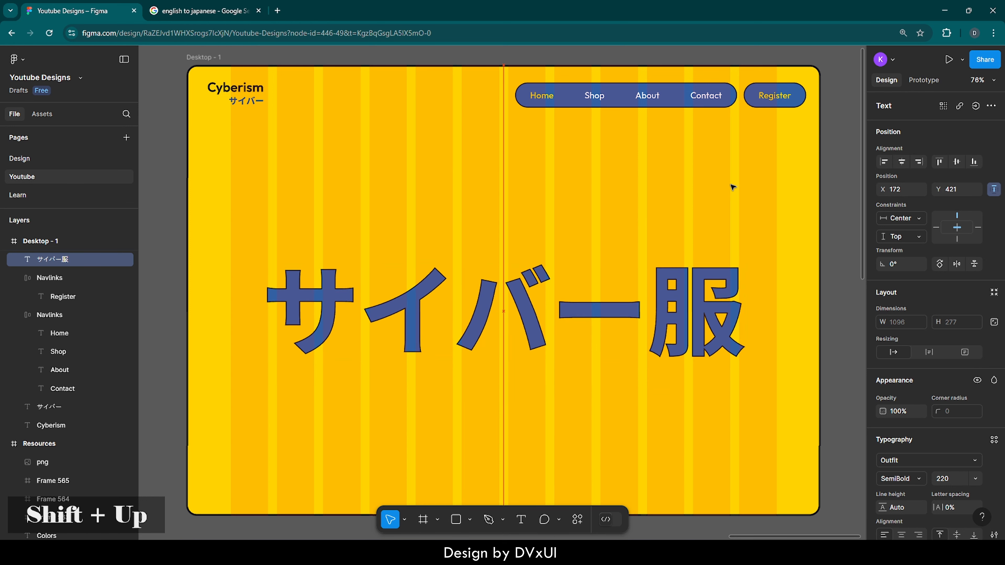
pyautogui.hotkey('shift', 'Up')
pyautogui.hotkey('shift', 'Up')
pyautogui.hotkey('shift', 'Up')
pyautogui.hotkey('shift', 'Up')
pyautogui.hotkey('shift', 'Up')
pyautogui.hotkey('shift', 'Up')
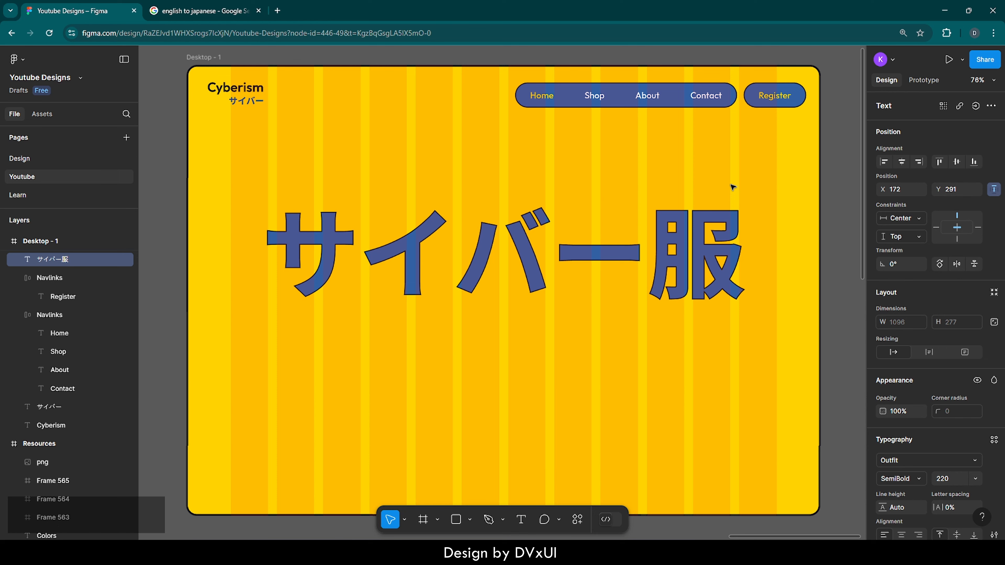
pyautogui.press('Down')
pyautogui.press('Down')
pyautogui.click(673, 372)
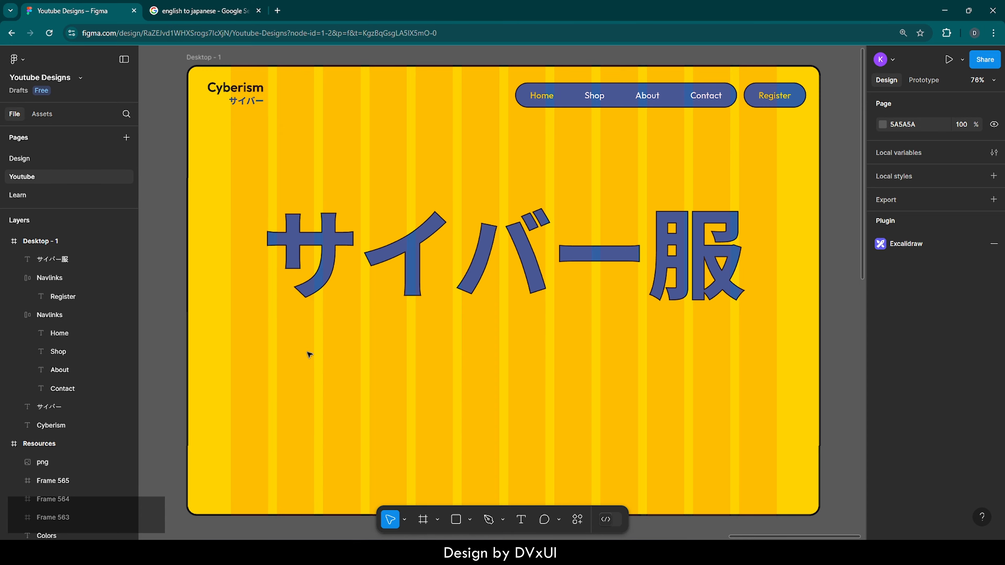
# Copy the robot figure image from the Resources frame and paste it into the Desktop - 1 frame
pyautogui.click(13, 448)
pyautogui.hotkey('shift', '2')
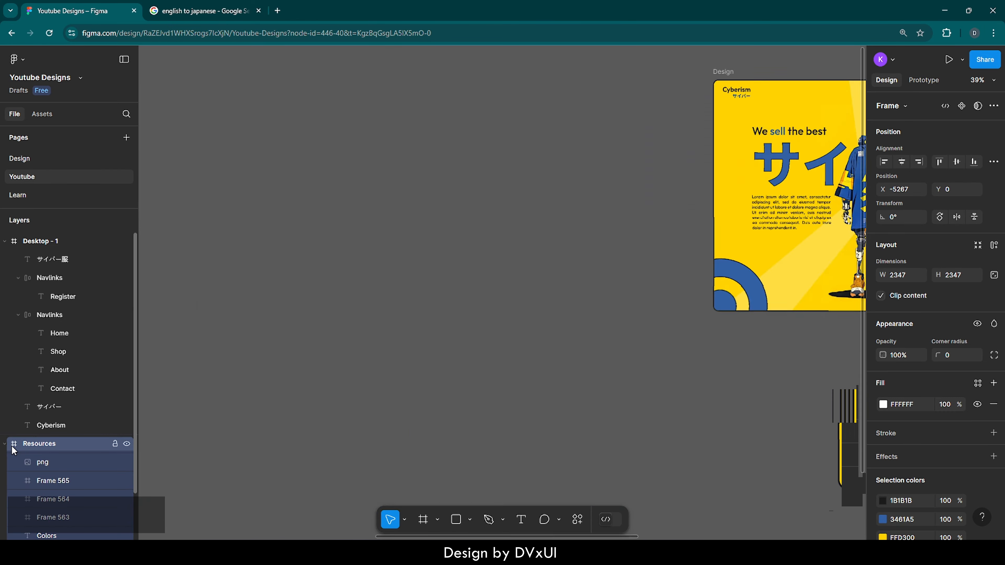
pyautogui.click(392, 225)
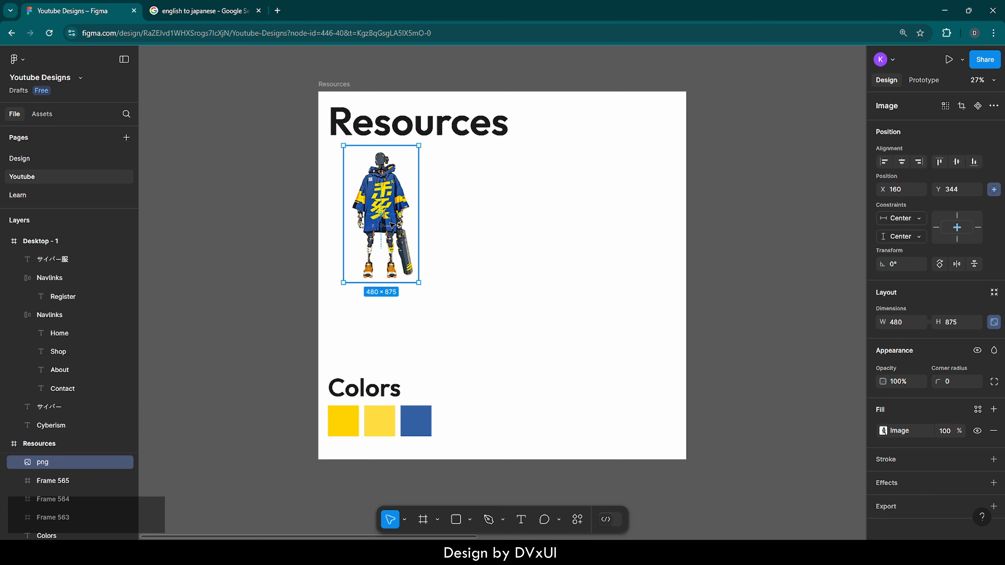
pyautogui.hotkey('ctrl', 'c')
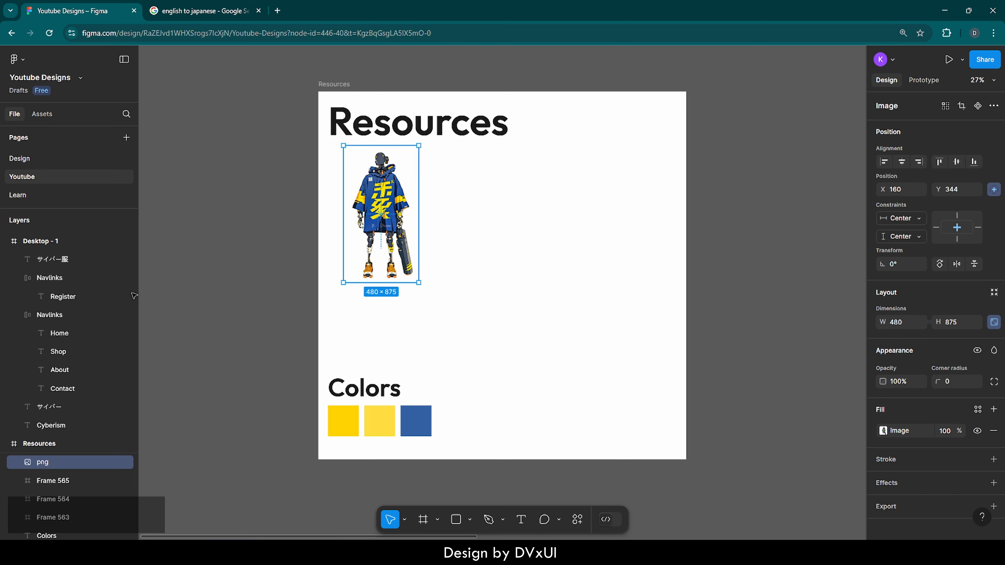
pyautogui.click(15, 242)
pyautogui.hotkey('shift', '2')
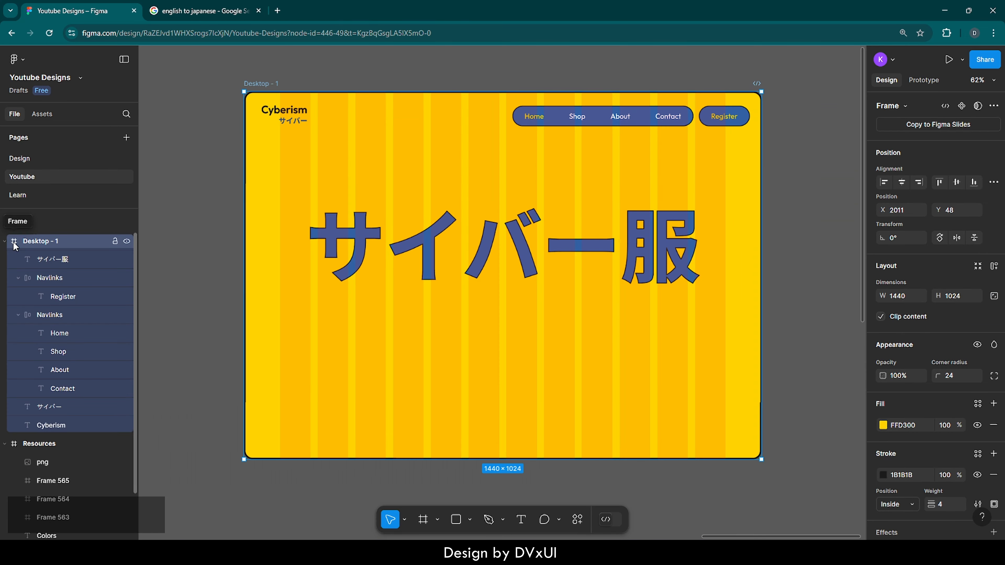
pyautogui.click(439, 153)
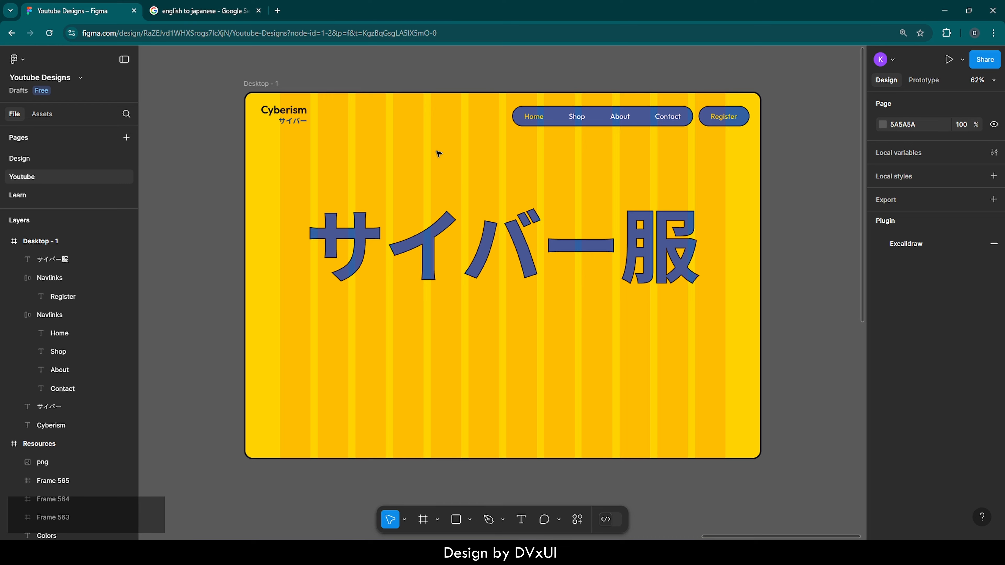
pyautogui.click(261, 85)
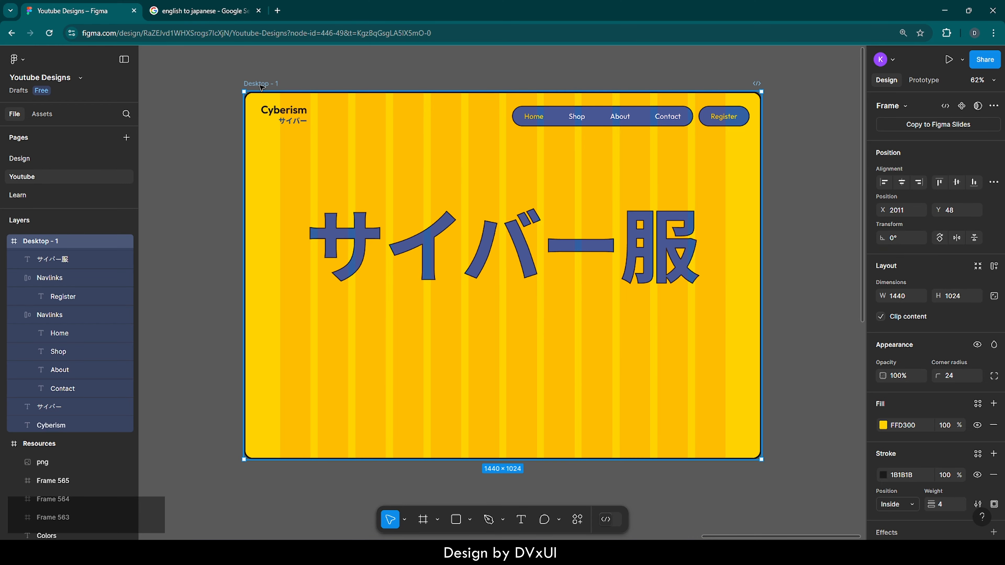
pyautogui.press('ctrl')
pyautogui.hotkey('ctrl', 'v')
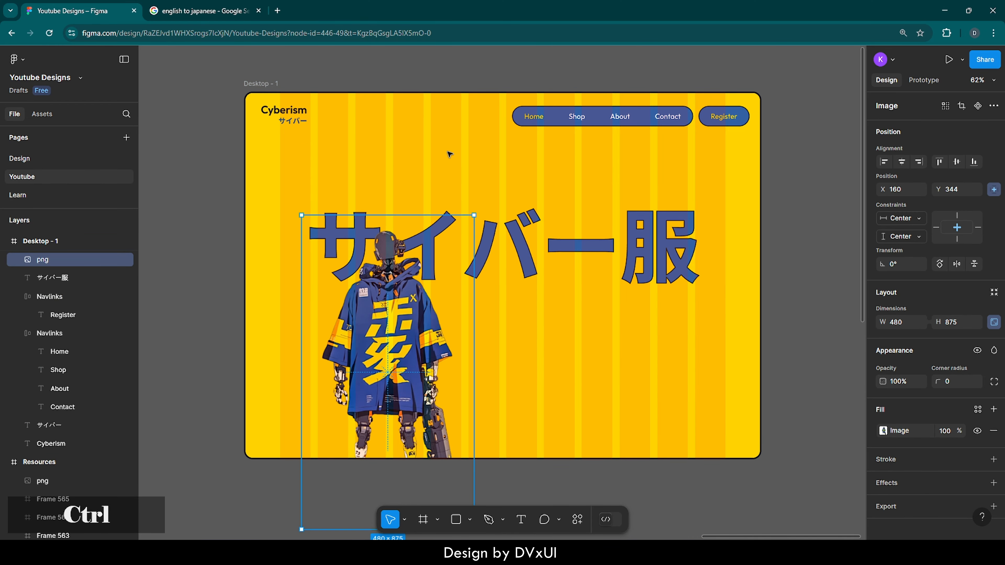
# Center the robot image horizontally and vertically in Desktop - 1, and shift it down 50 px to Y 125
pyautogui.click(902, 162)
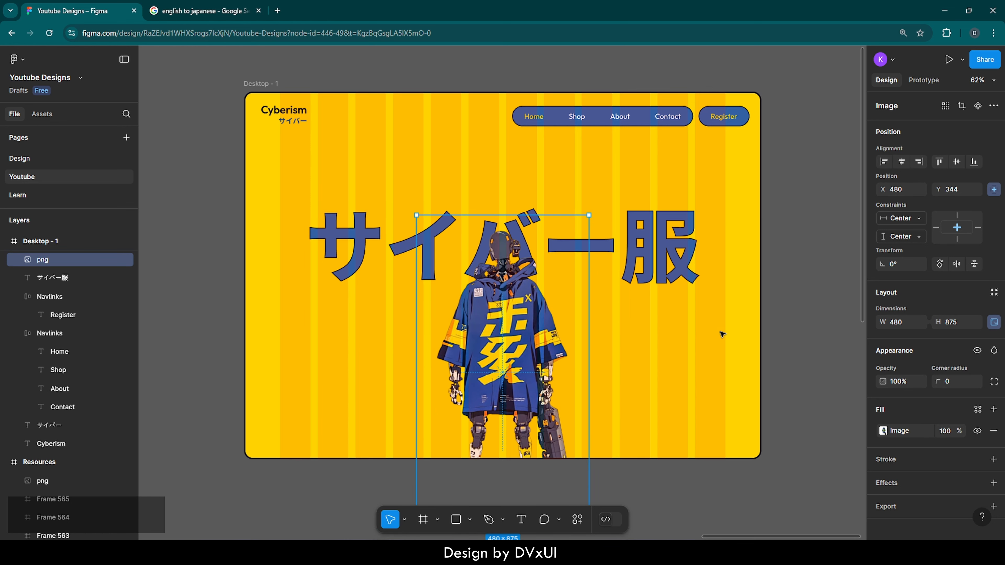
pyautogui.click(956, 162)
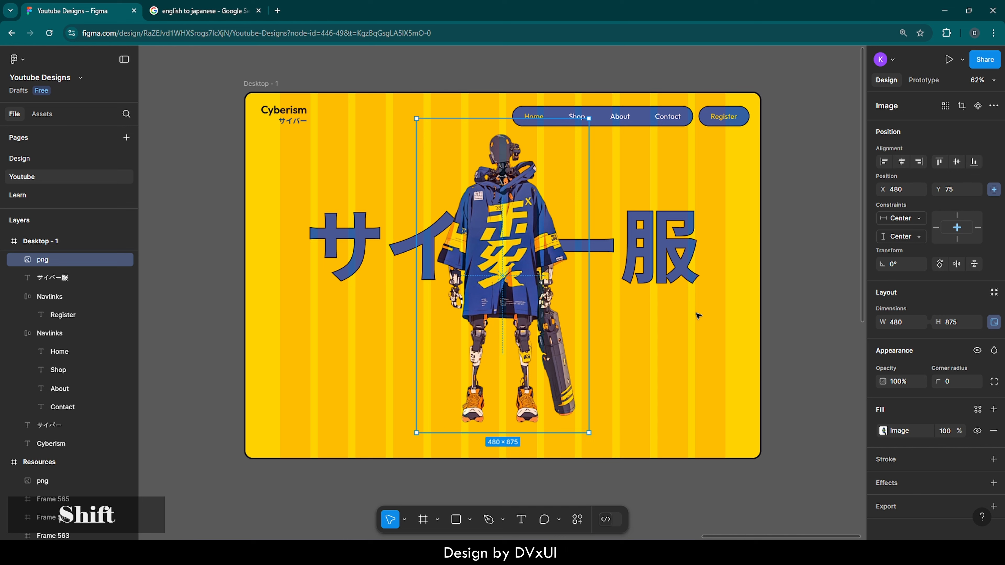
pyautogui.hotkey('shift', 'Down')
pyautogui.hotkey('shift', 'Down')
pyautogui.hotkey('shift', 'Down')
pyautogui.hotkey('shift', 'Down')
pyautogui.hotkey('shift', 'Down')
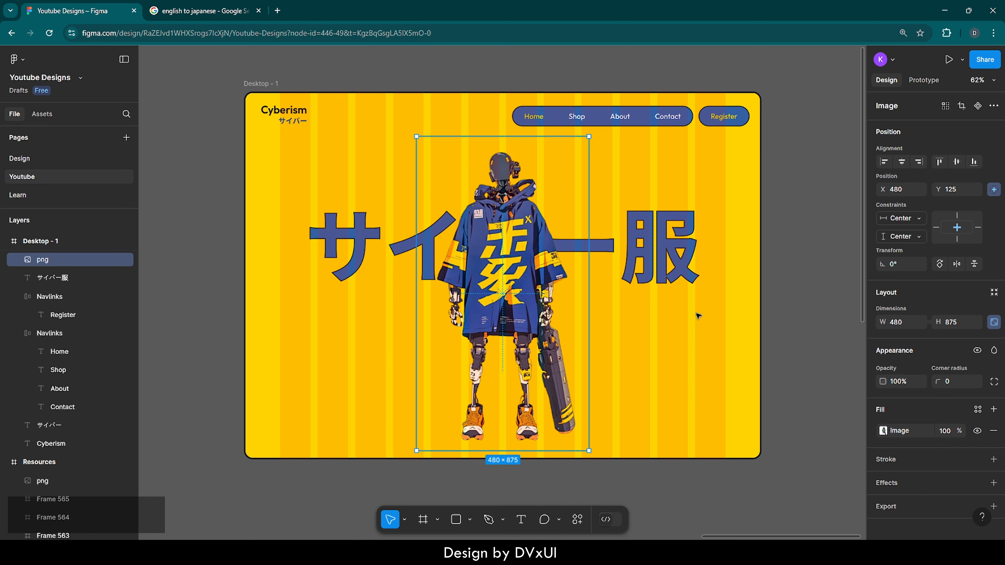
pyautogui.click(617, 389)
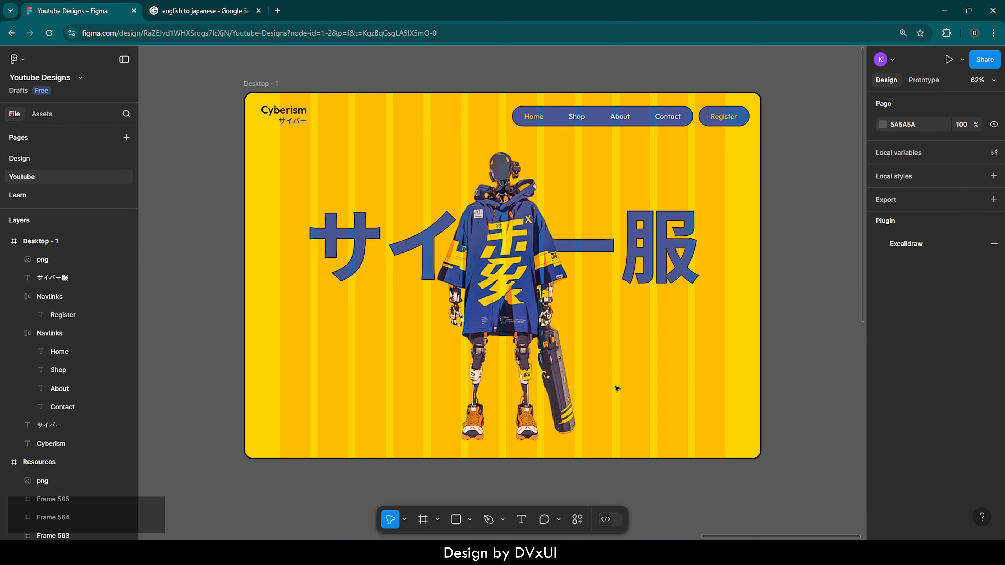
# Draw a flat ellipse about 384 × 83 px at the robot's feet, centered horizontally at about X 528, Y 901
pyautogui.scroll(-1, 620, 381)
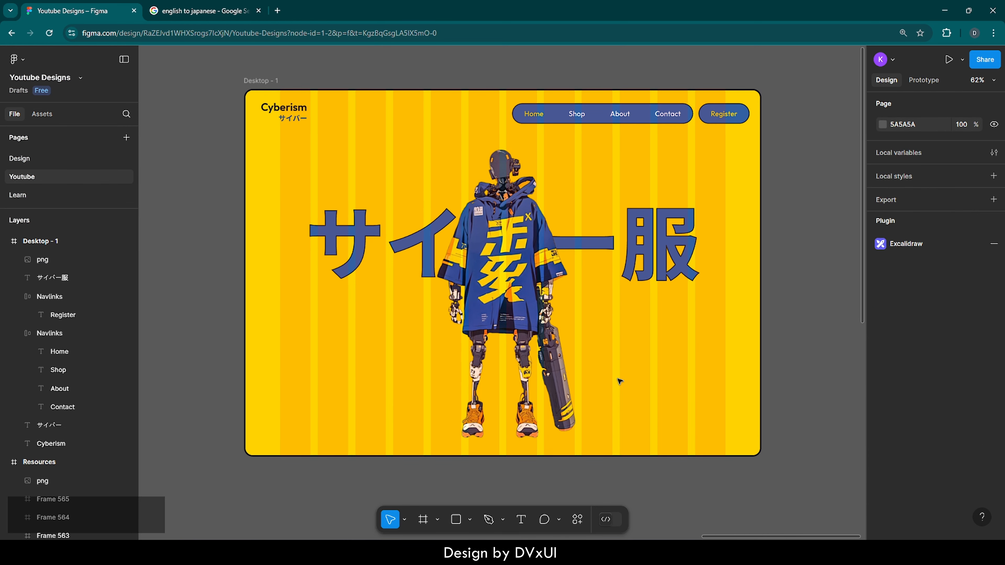
pyautogui.scroll(-1, 619, 382)
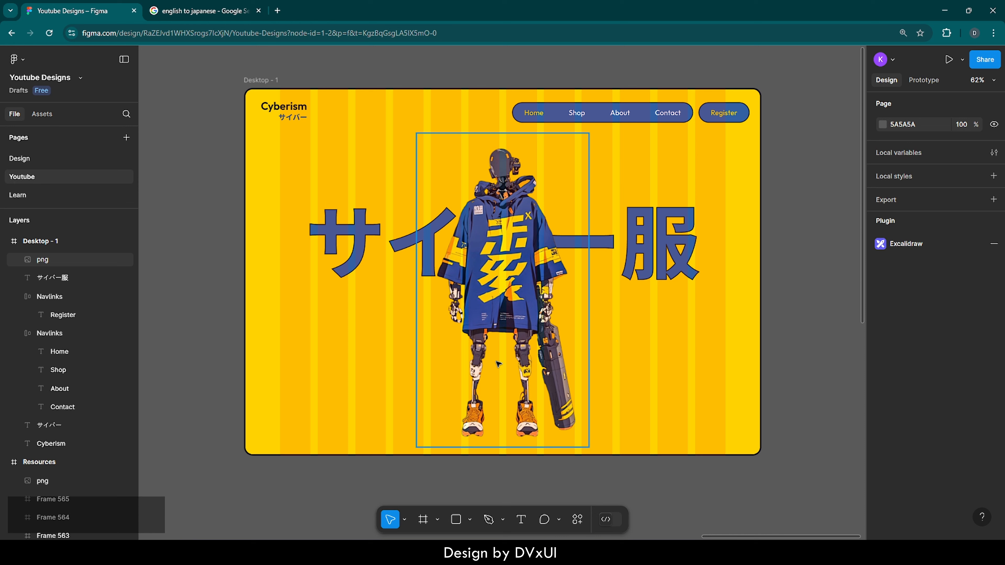
pyautogui.press('Escape')
pyautogui.press('o')
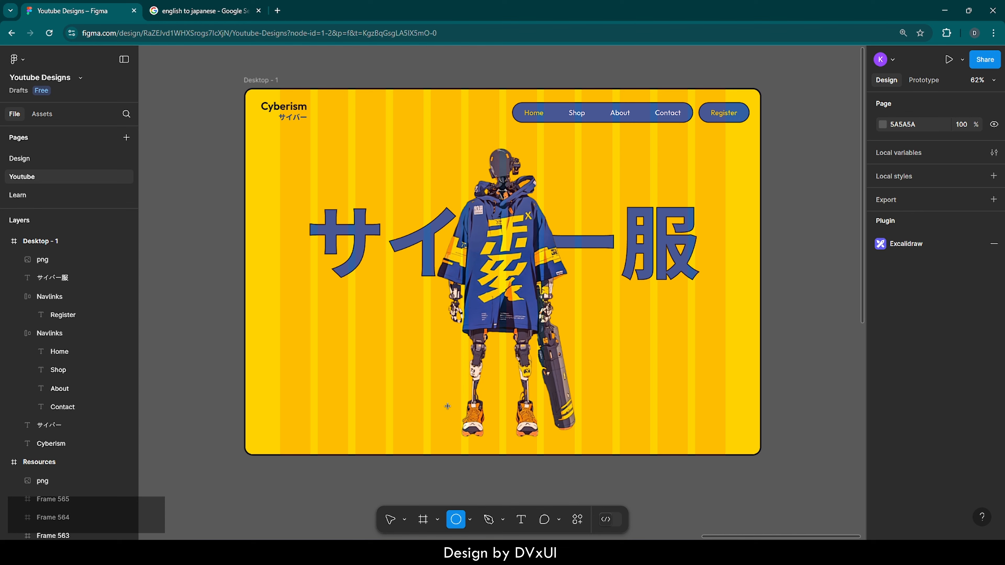
pyautogui.moveTo(439, 405); pyautogui.dragTo(577, 435)
pyautogui.moveTo(516, 425); pyautogui.dragTo(511, 431)
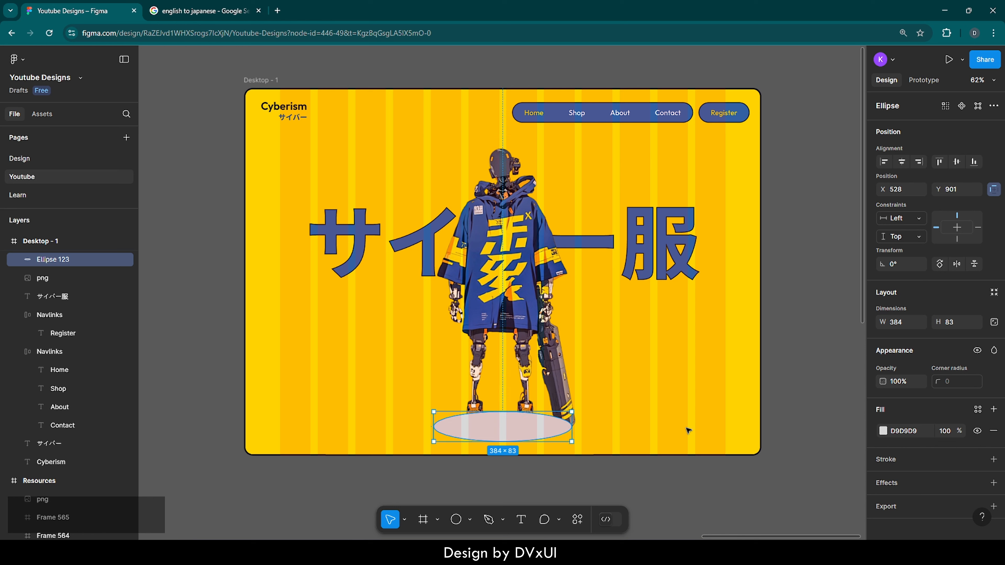
# Fill the ellipse at the robot's feet with black and send it to the back, behind the figure
pyautogui.click(898, 430)
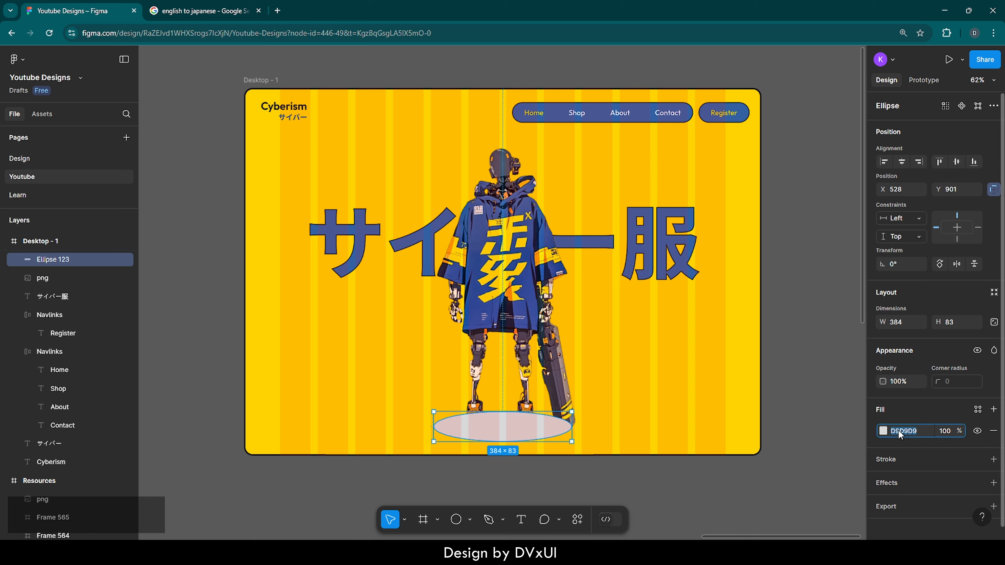
pyautogui.write('black')
pyautogui.press('Return')
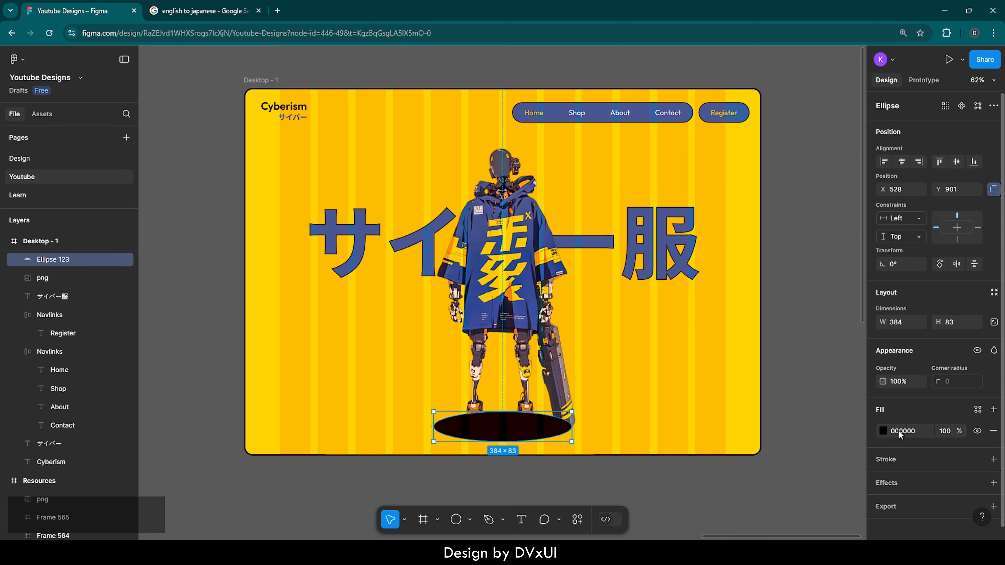
pyautogui.rightClick(507, 418)
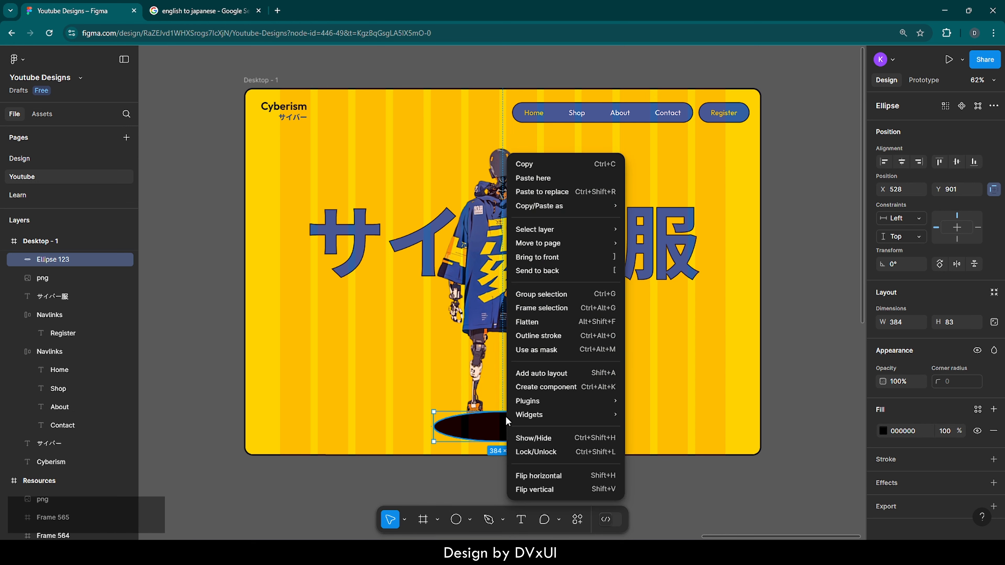
pyautogui.click(543, 271)
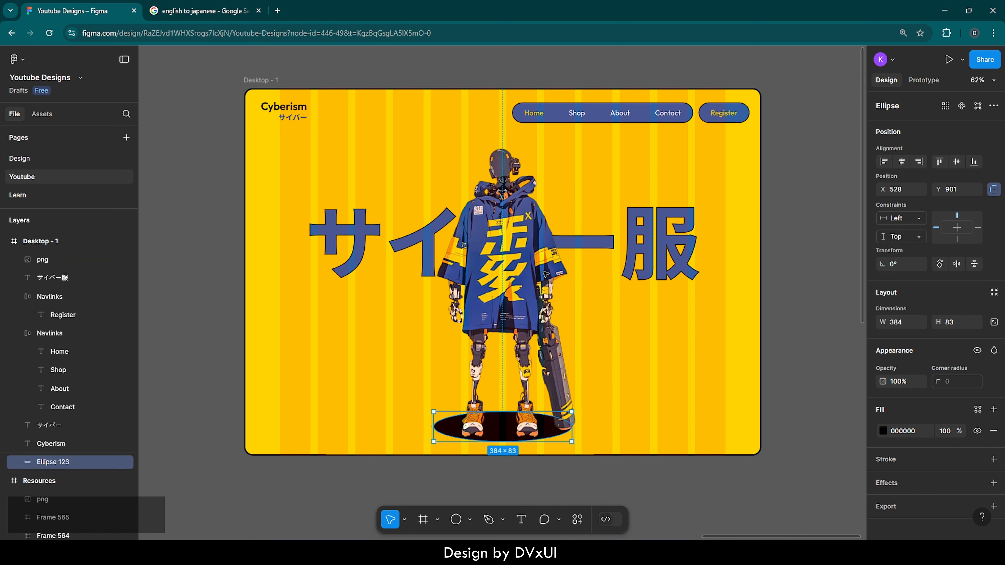
pyautogui.click(618, 431)
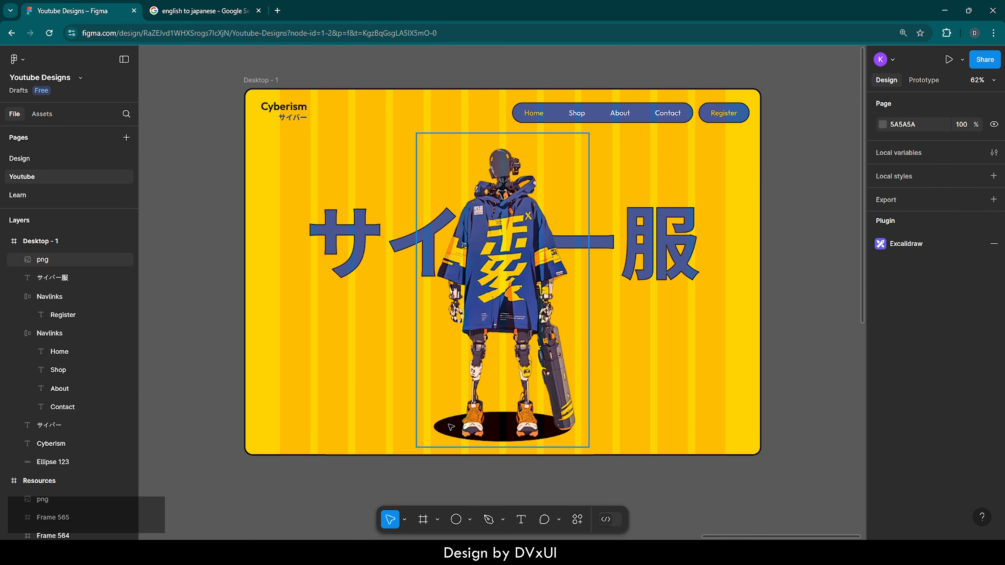
# Move the black ellipse under the robot's feet to X 531, Y 893 and resize it to 384 × 95 px
pyautogui.click(67, 461)
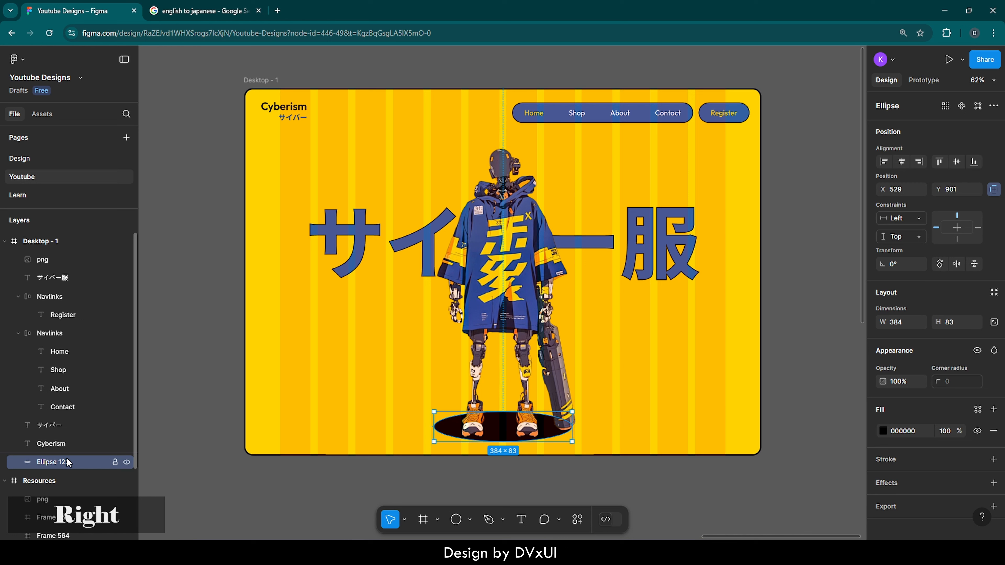
pyautogui.press('Right')
pyautogui.press('Right')
pyautogui.press('Right')
pyautogui.press('Right')
pyautogui.press('Right')
pyautogui.press('Down')
pyautogui.press('Down')
pyautogui.press('Down')
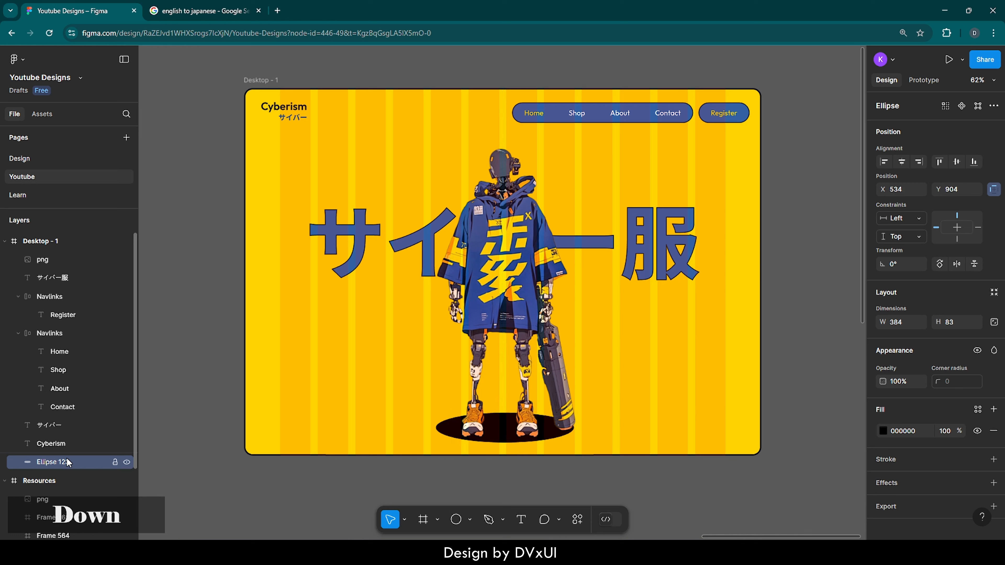
pyautogui.press('Down')
pyautogui.press('Left')
pyautogui.press('Left')
pyautogui.press('Left')
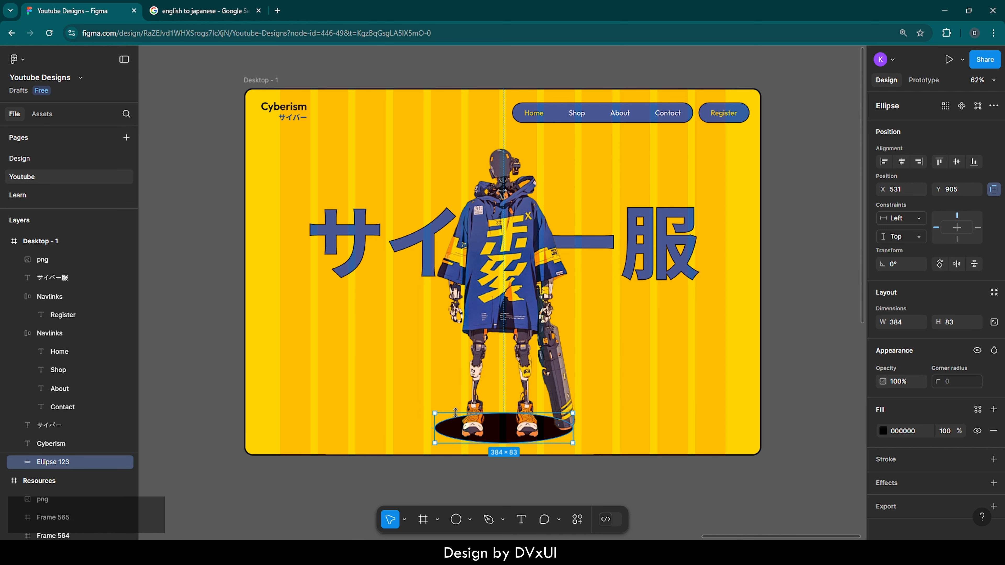
pyautogui.click(649, 435)
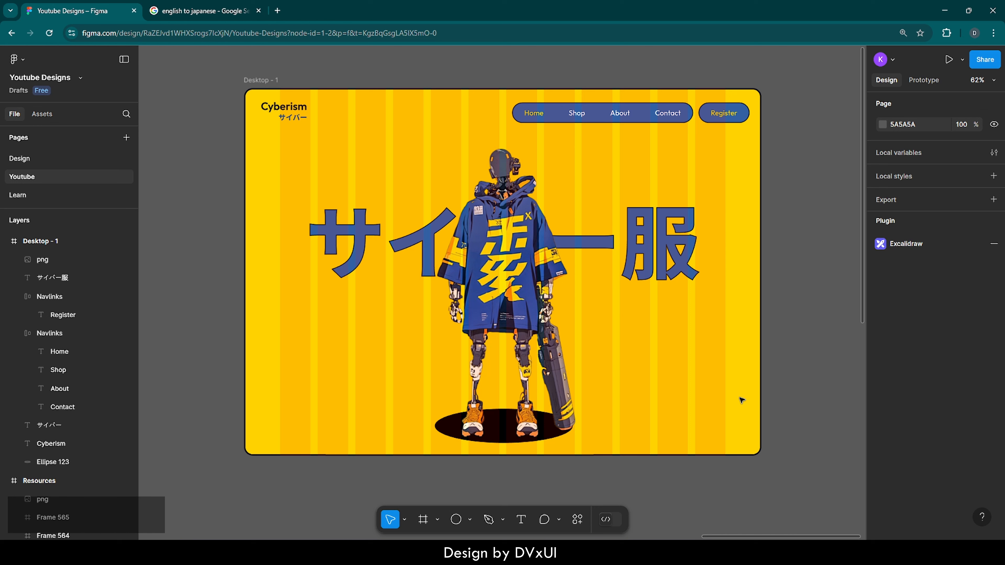
pyautogui.click(39, 463)
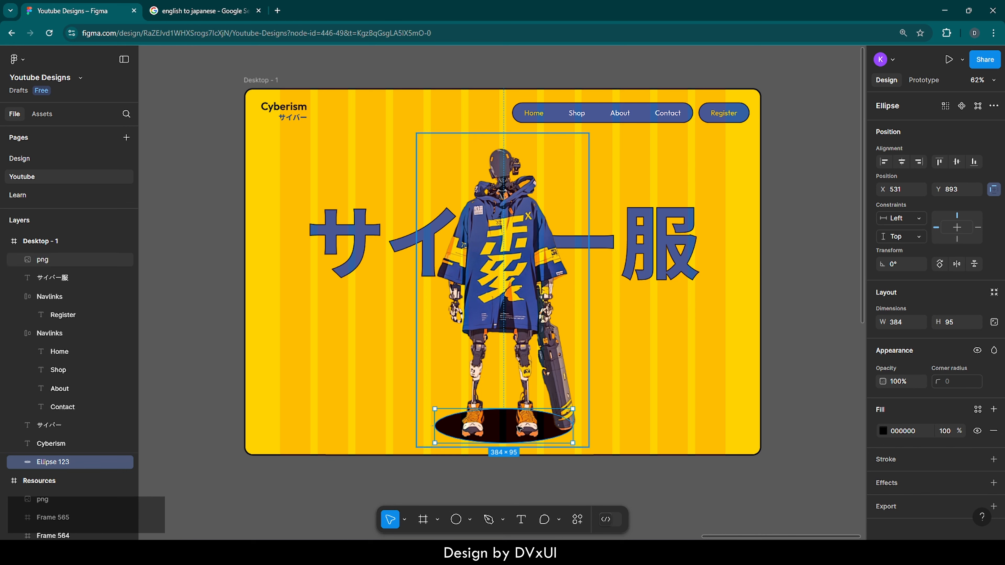
pyautogui.click(639, 397)
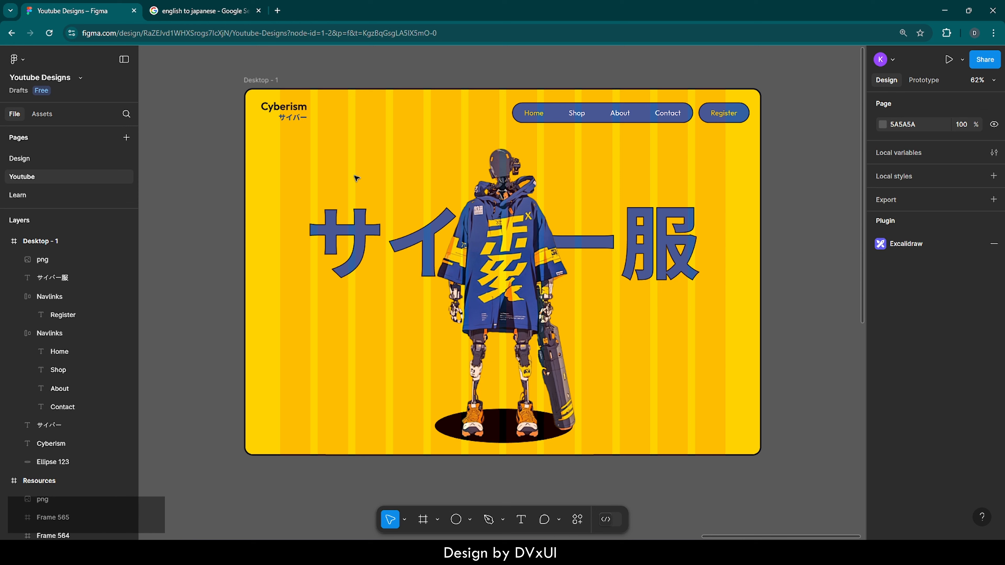
# Add the text "We sell the best" above the large Japanese heading, starting at about X 216, Y 242
pyautogui.press('t')
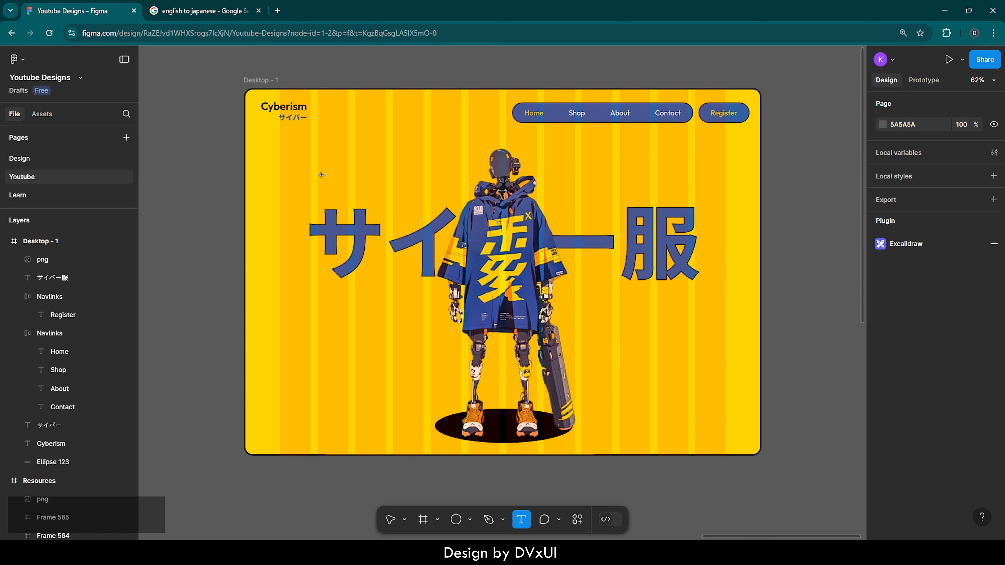
pyautogui.click(323, 176)
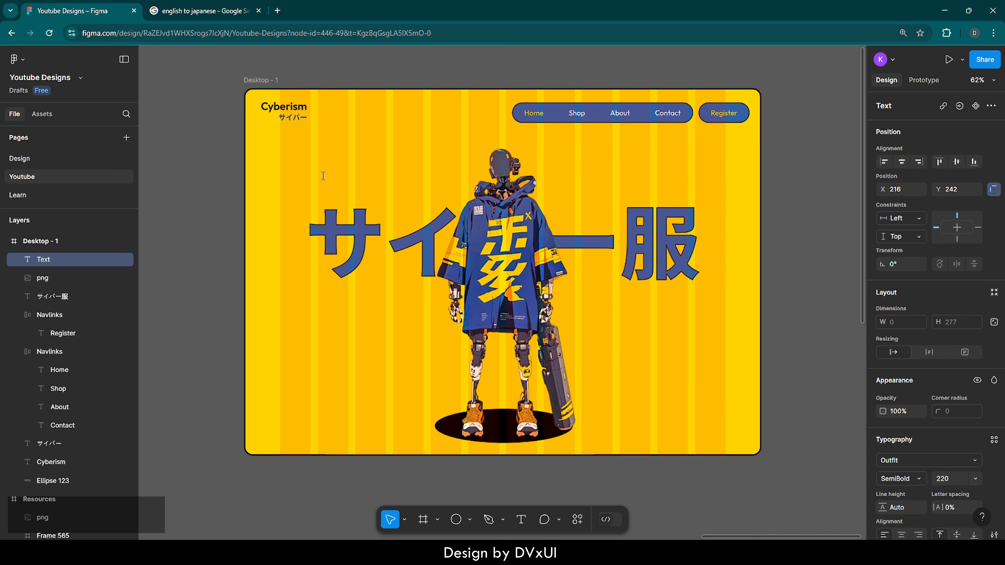
pyautogui.write('We sell')
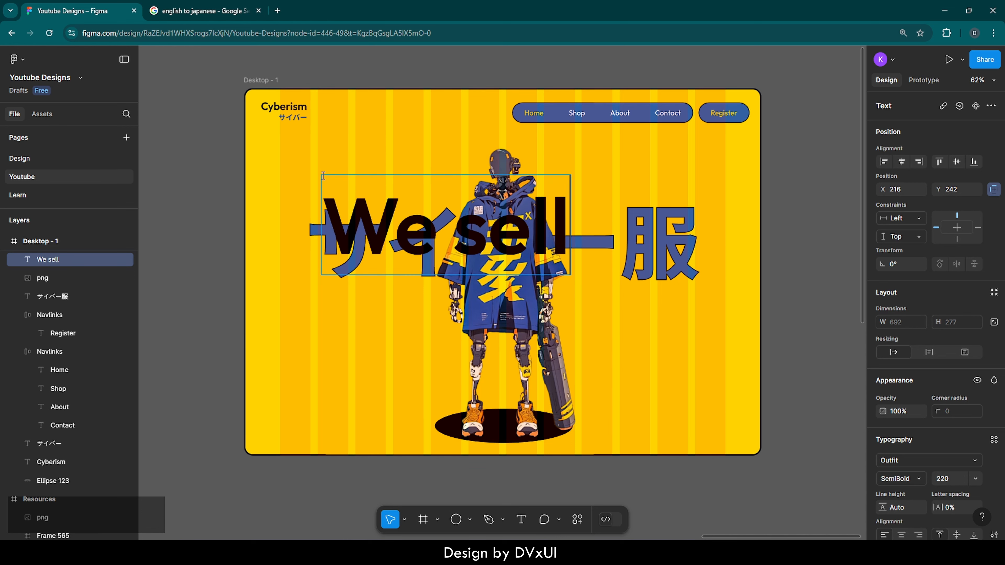
pyautogui.write(' the best')
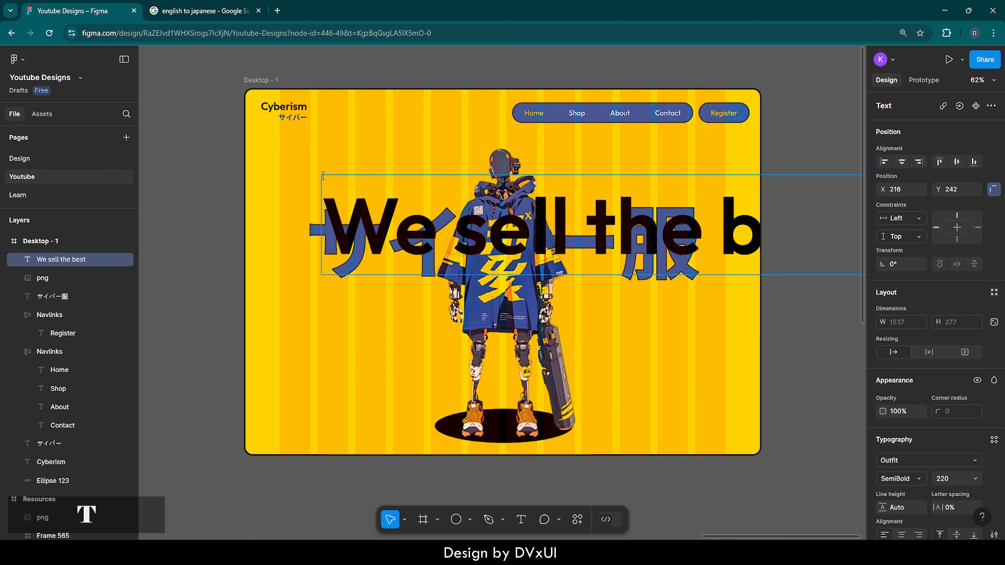
# Set the "We sell the best" text to font size 48 and Medium weight
pyautogui.hotkey('ctrl', 'a')
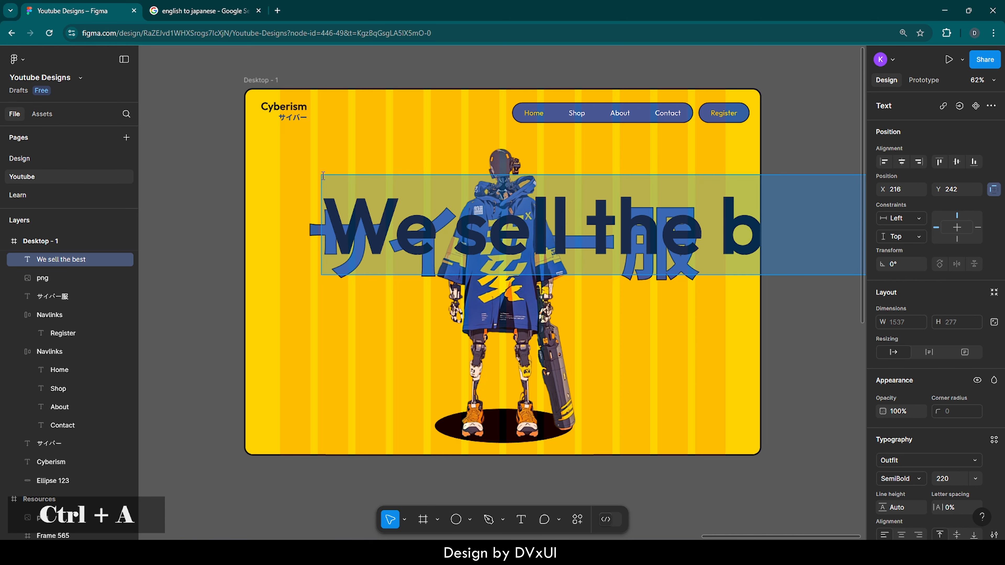
pyautogui.click(946, 479)
pyautogui.press('BackSpace')
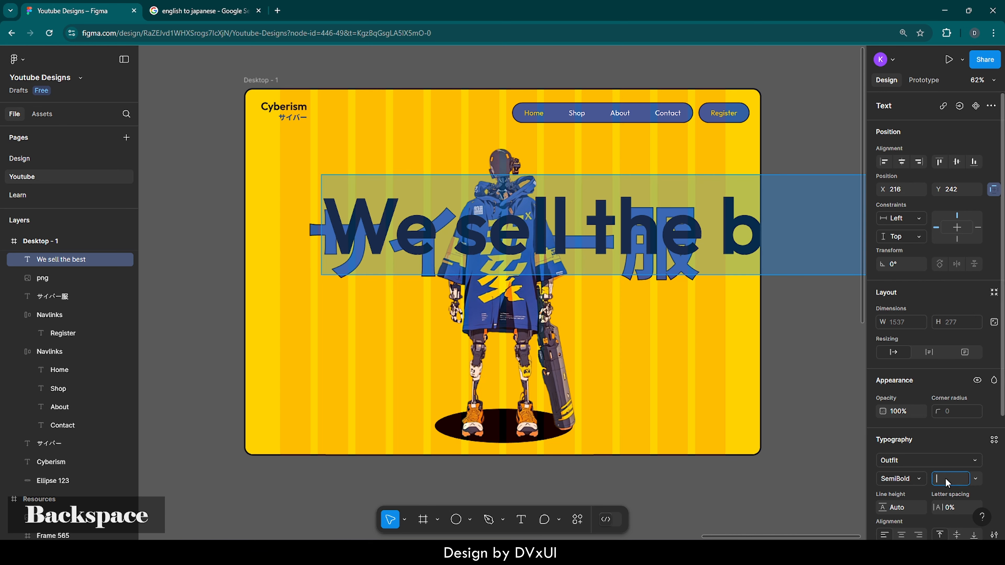
pyautogui.write('48')
pyautogui.press('Return')
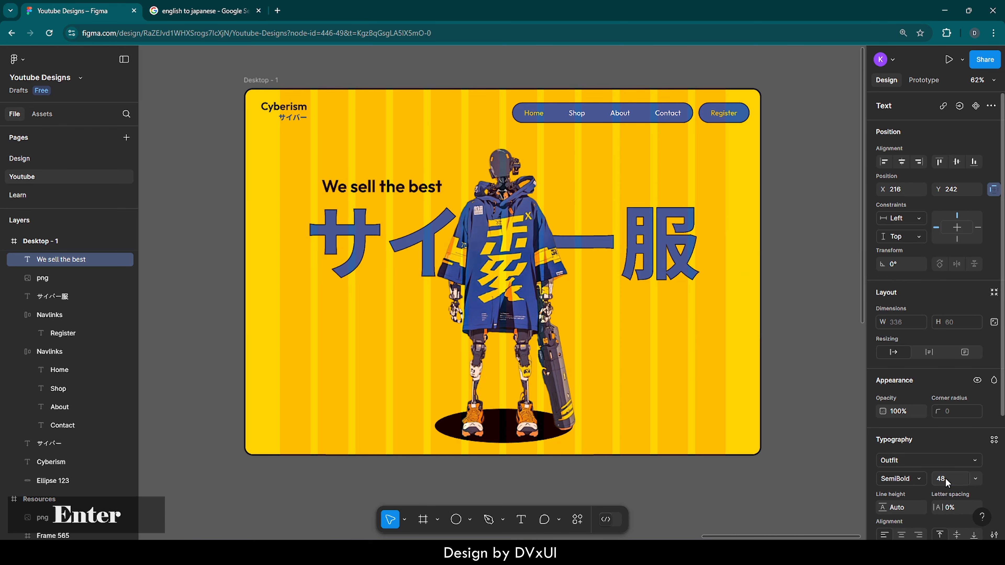
pyautogui.click(911, 480)
pyautogui.click(906, 422)
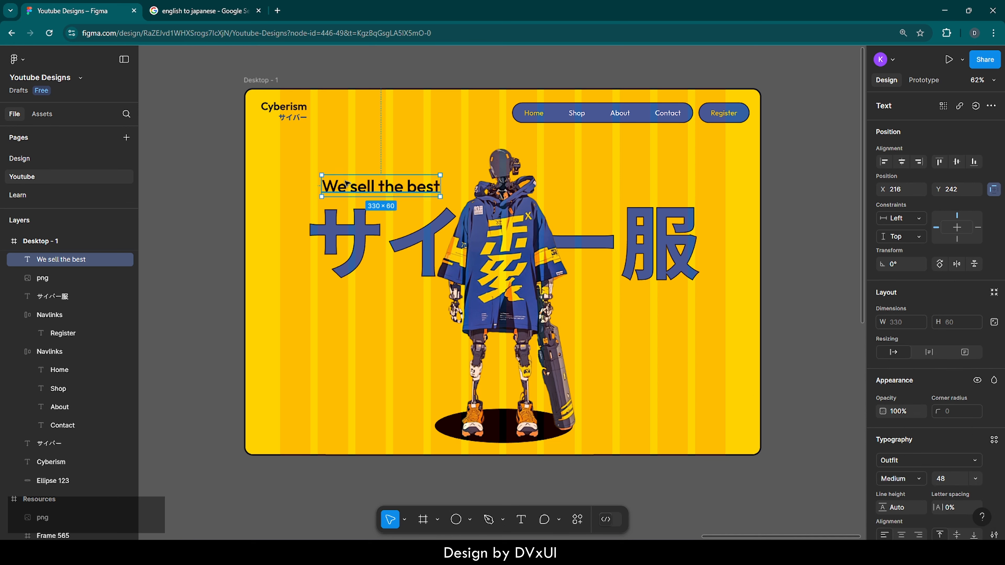
# Move "We sell the best" to X 181, Y 246, in line with the start of the Japanese heading
pyautogui.moveTo(346, 184); pyautogui.dragTo(334, 184)
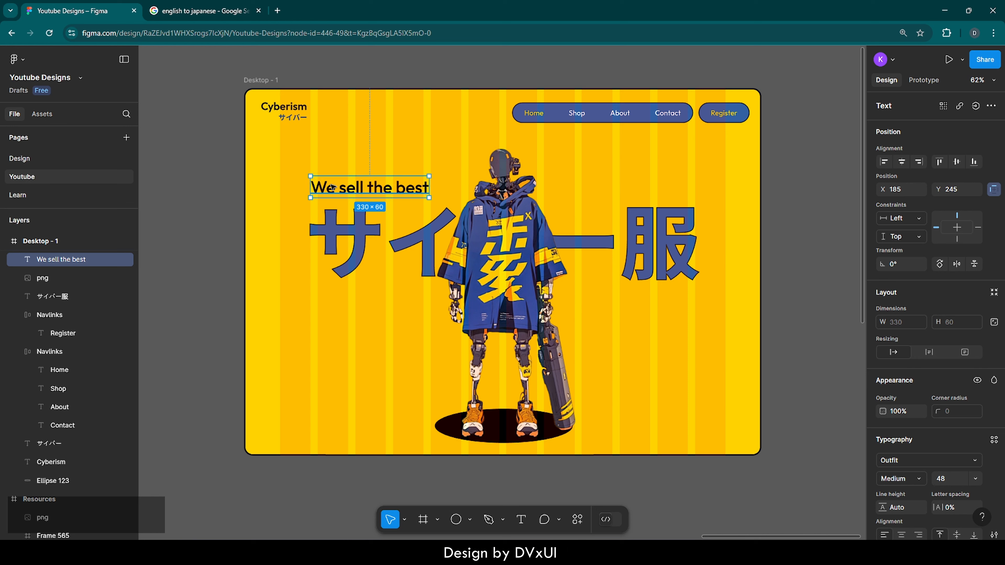
pyautogui.press('Left')
pyautogui.press('Down')
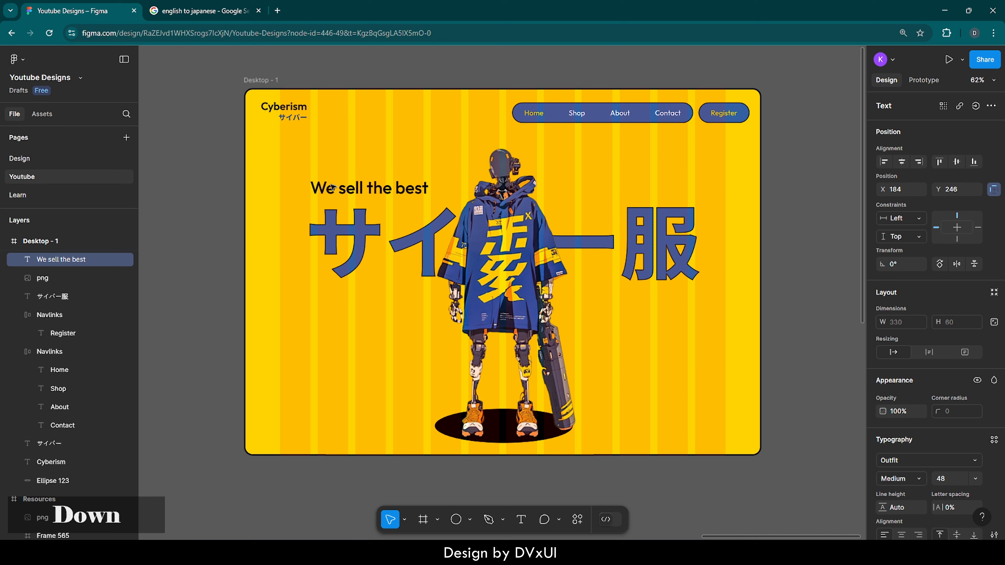
pyautogui.press('Left')
pyautogui.press('Left')
pyautogui.press('Left')
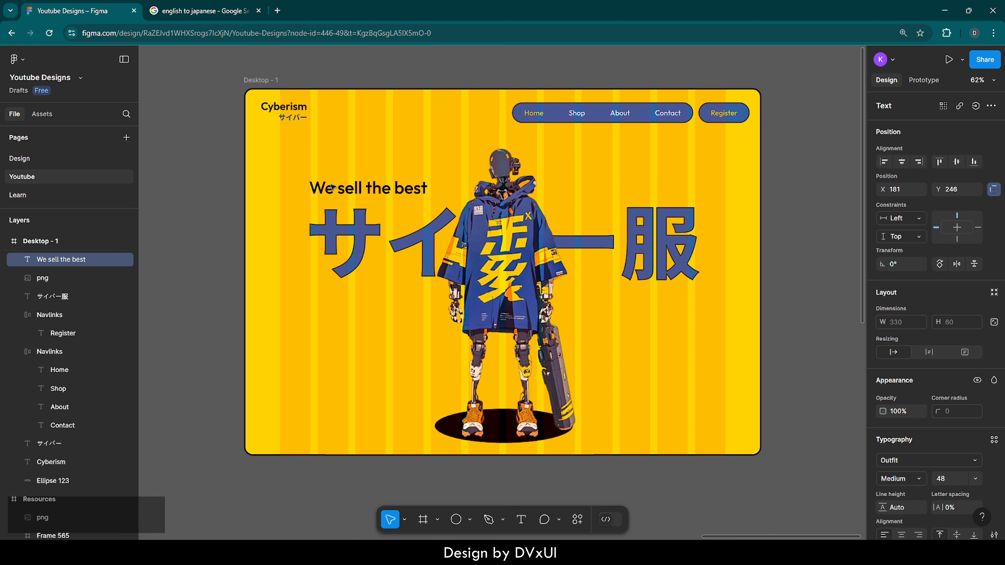
# Color only the word "sell" in the tagline with the page's blue, 3461A5
pyautogui.doubleClick(337, 188)
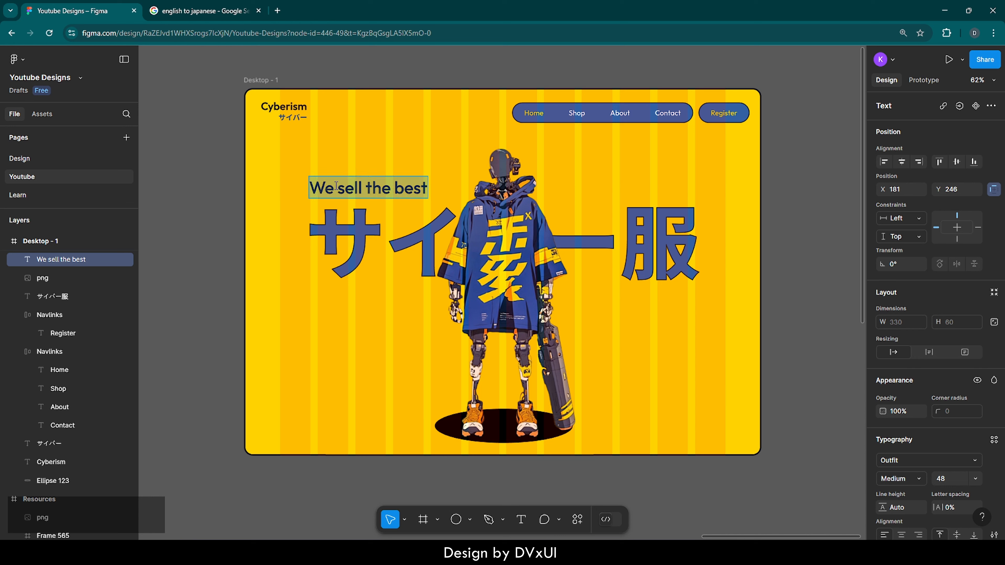
pyautogui.doubleClick(349, 189)
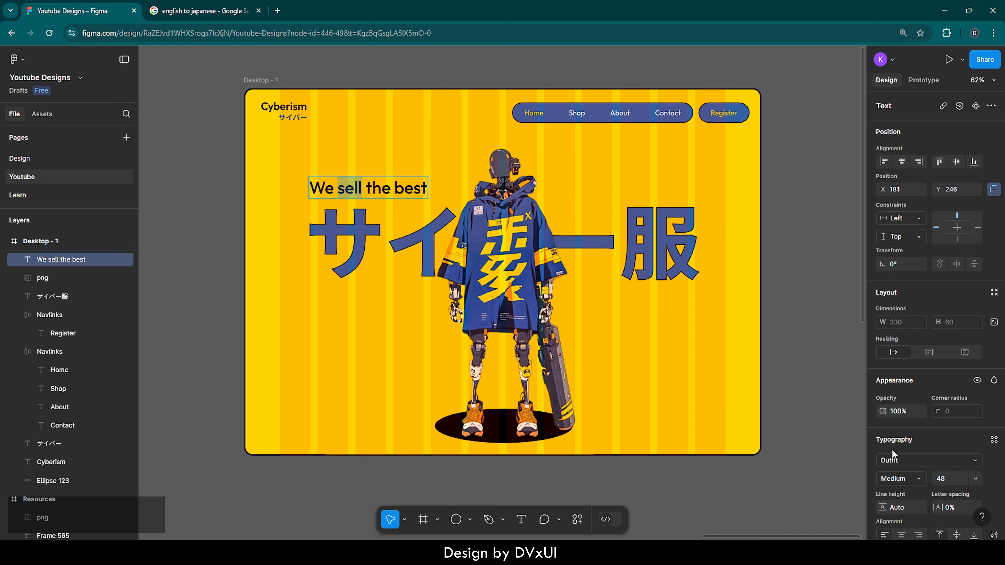
pyautogui.scroll(-3, 917, 447)
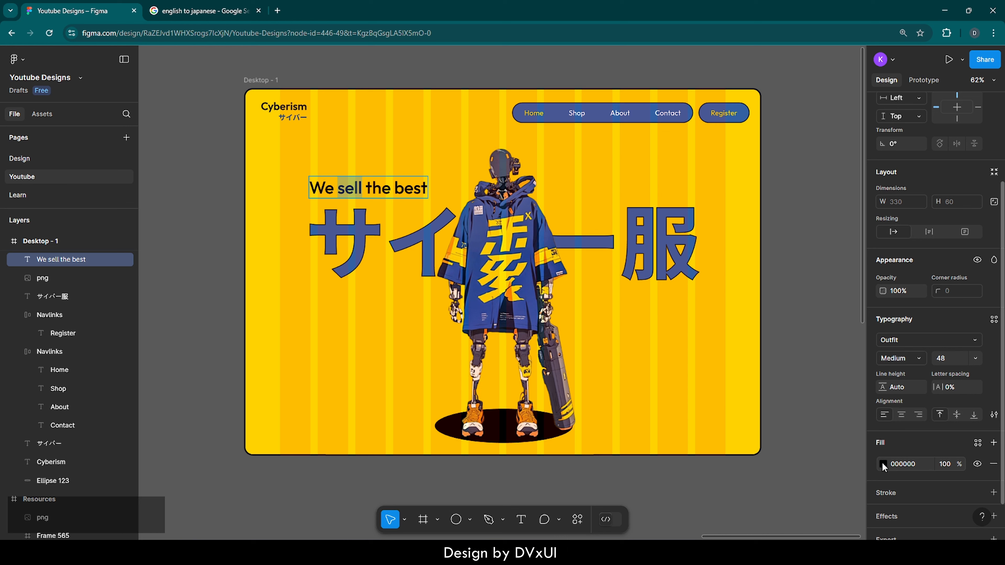
pyautogui.click(883, 464)
pyautogui.click(742, 482)
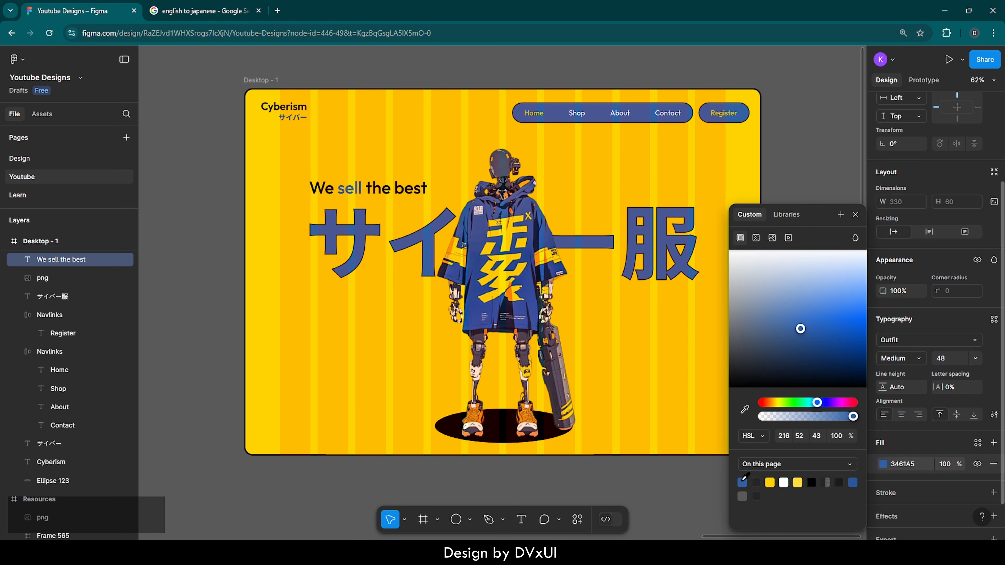
pyautogui.click(634, 372)
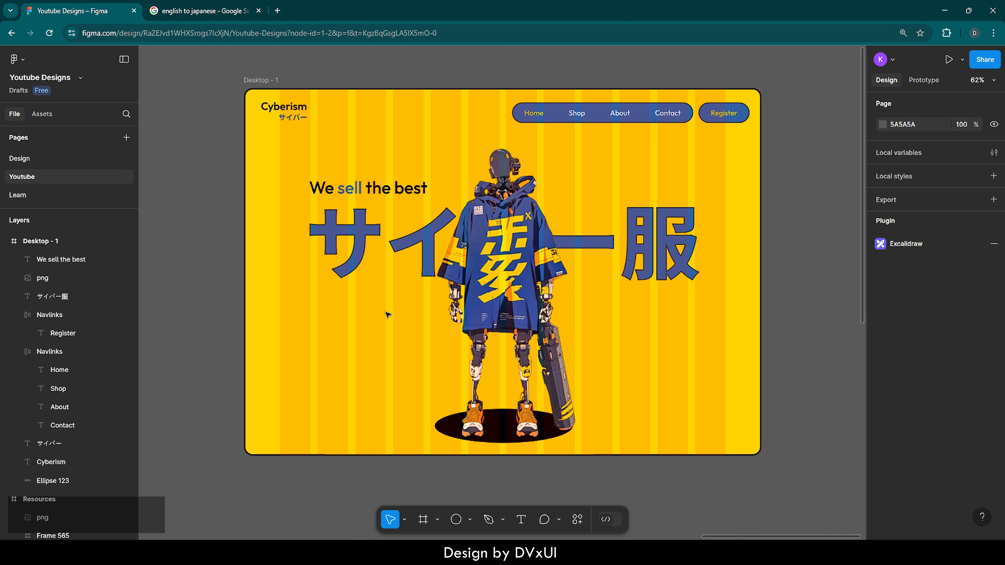
# Open loremipsum.io in a new browser tab and copy the placeholder text from "Lorem ipsum" through "commodo consequat."
pyautogui.click(278, 12)
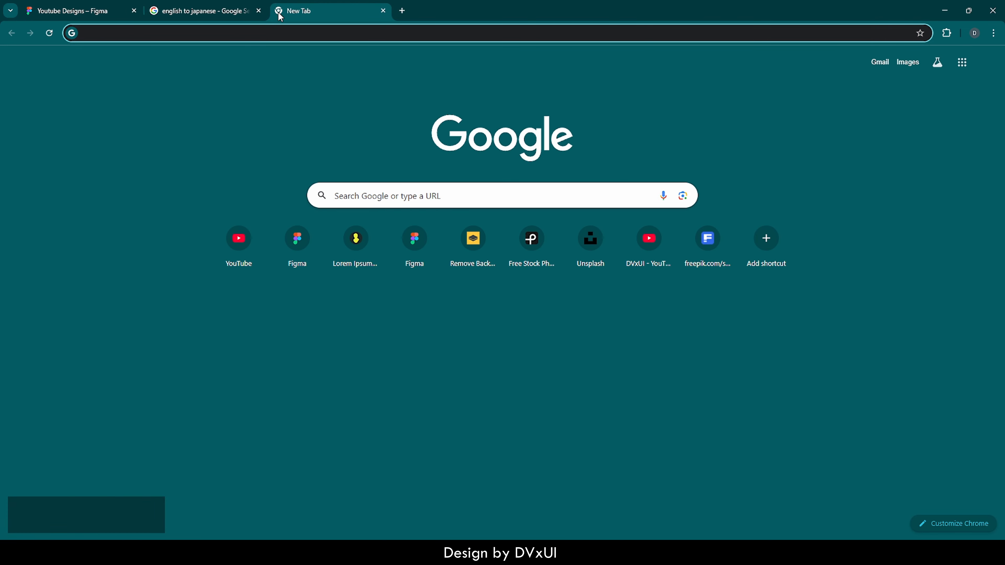
pyautogui.write('lore')
pyautogui.press('Return')
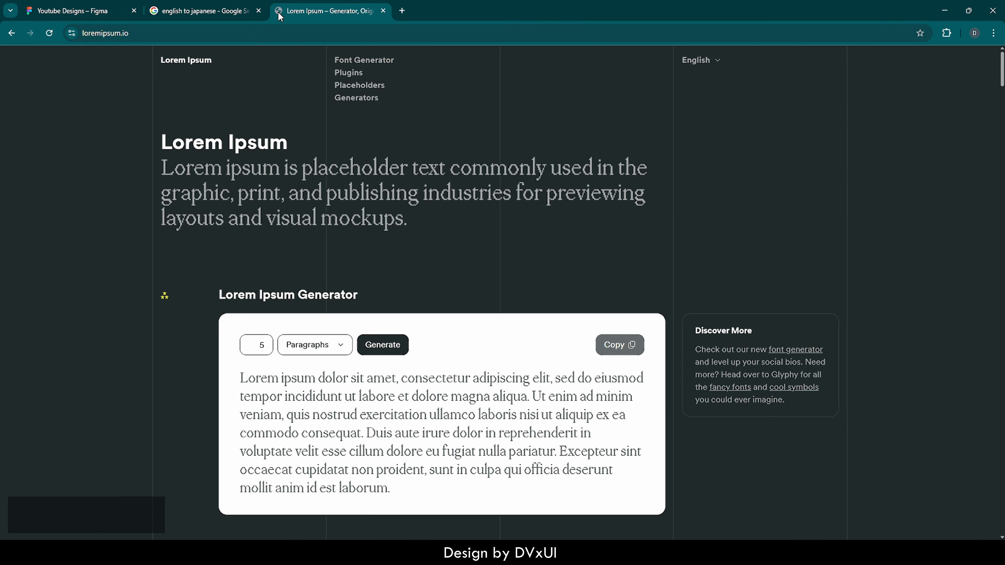
pyautogui.scroll(-1, 329, 299)
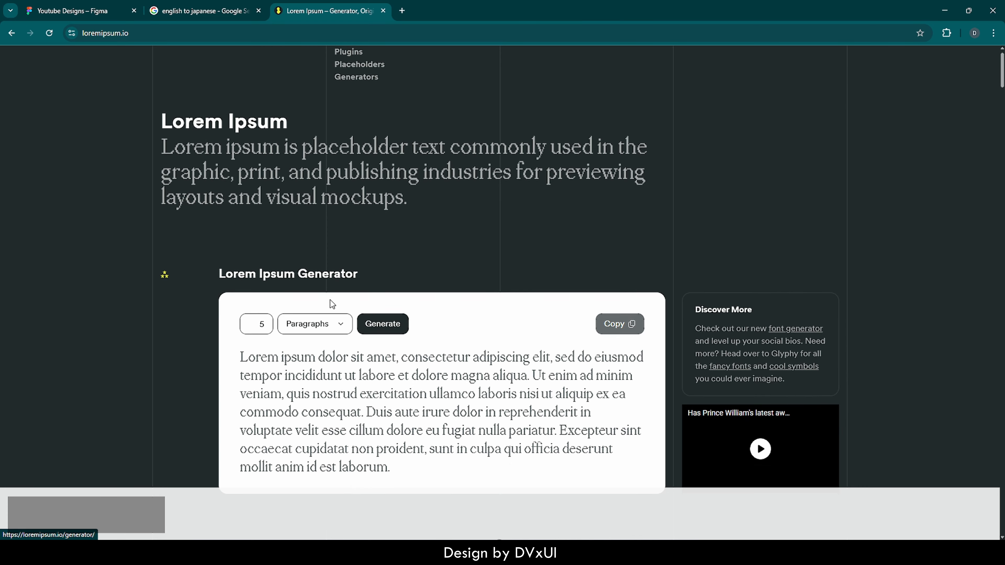
pyautogui.moveTo(240, 317); pyautogui.dragTo(366, 375)
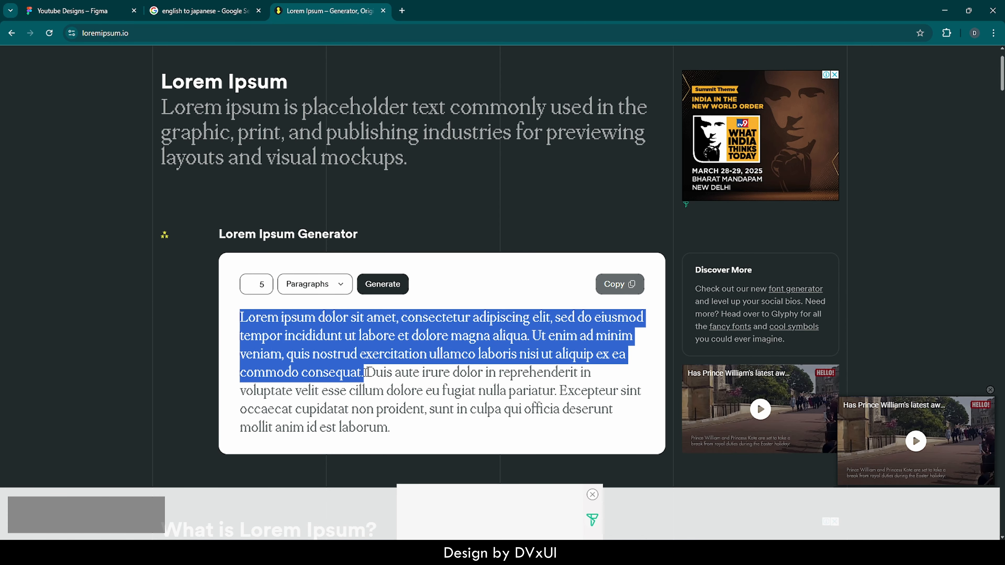
pyautogui.hotkey('ctrl', 'c')
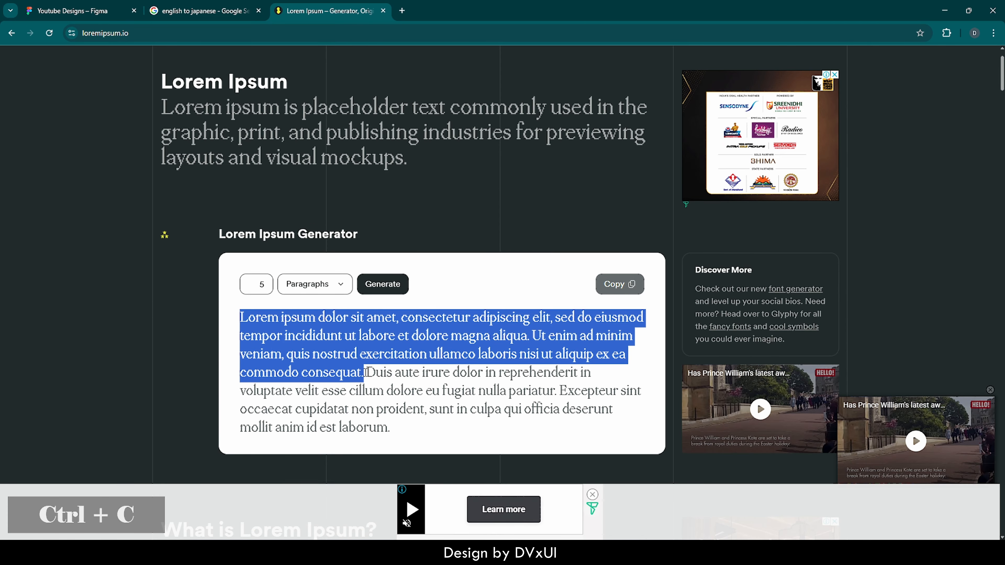
# Switch back to Figma and paste the placeholder text as a new text layer under the Japanese heading, at about X 210, Y 595
pyautogui.click(106, 4)
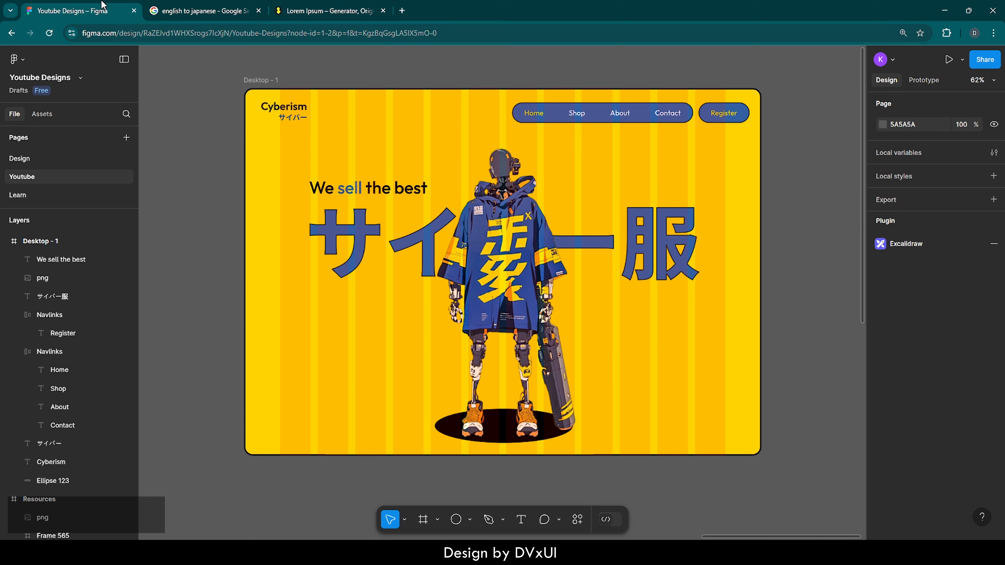
pyautogui.click(521, 521)
pyautogui.click(320, 302)
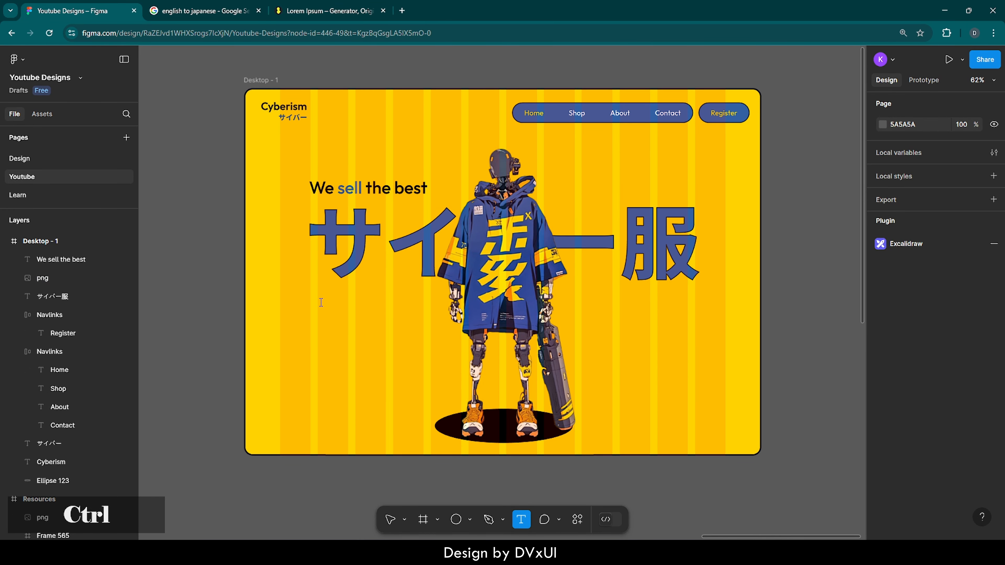
pyautogui.hotkey('ctrl', 'v')
# Set the pasted lorem ipsum text to font size 18 and Regular weight
pyautogui.hotkey('ctrl', 'a')
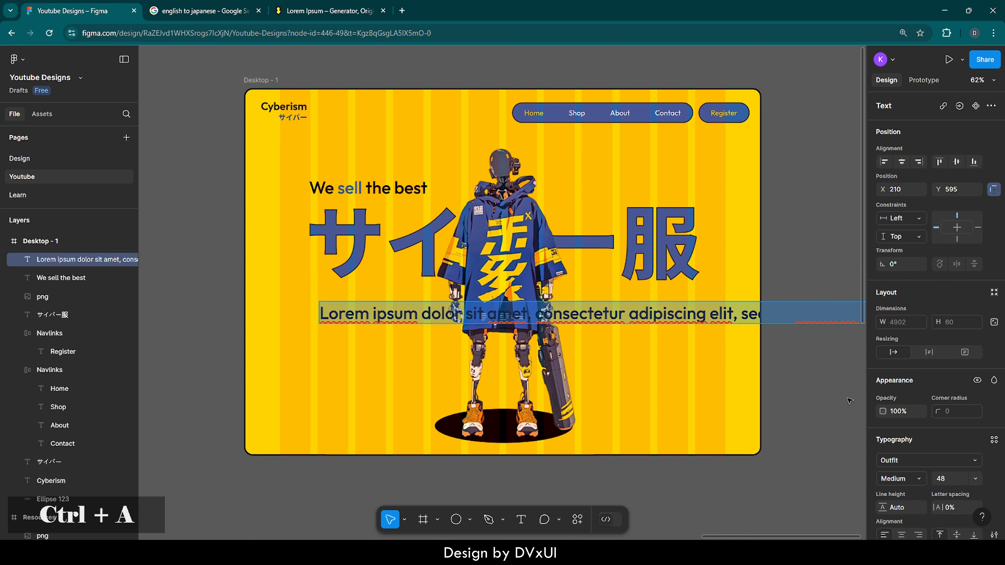
pyautogui.scroll(-3, 922, 463)
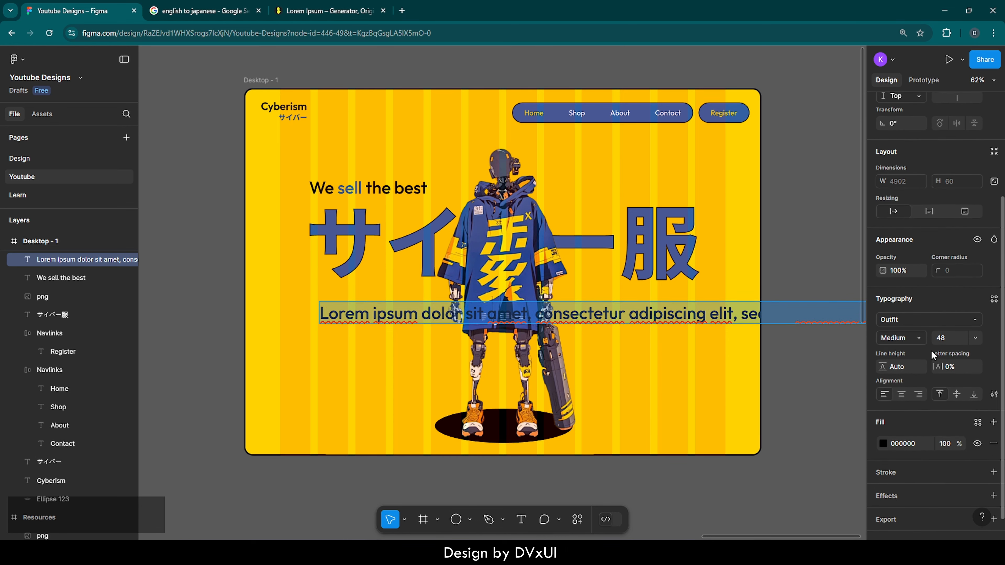
pyautogui.click(949, 338)
pyautogui.write('18')
pyautogui.press('Return')
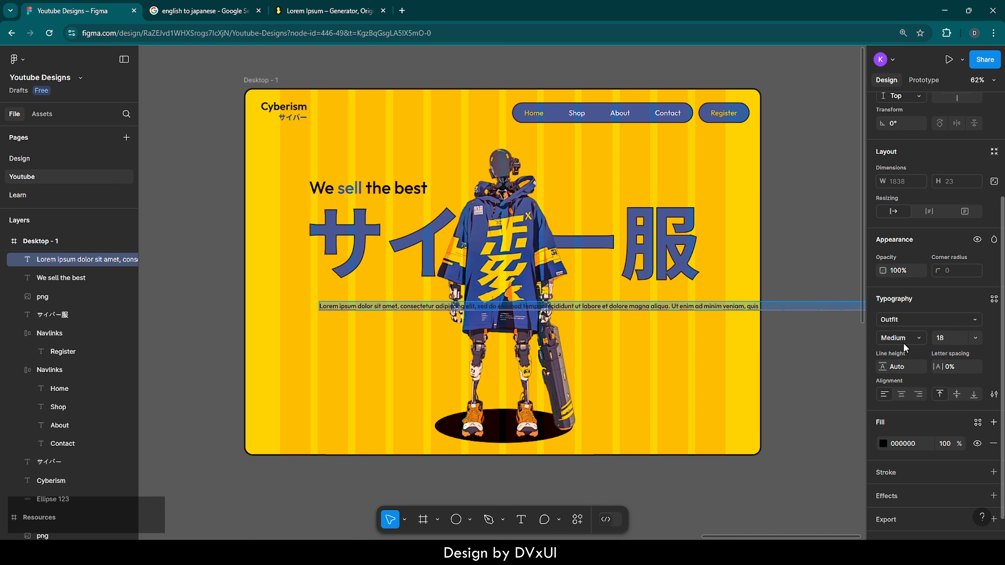
pyautogui.click(903, 342)
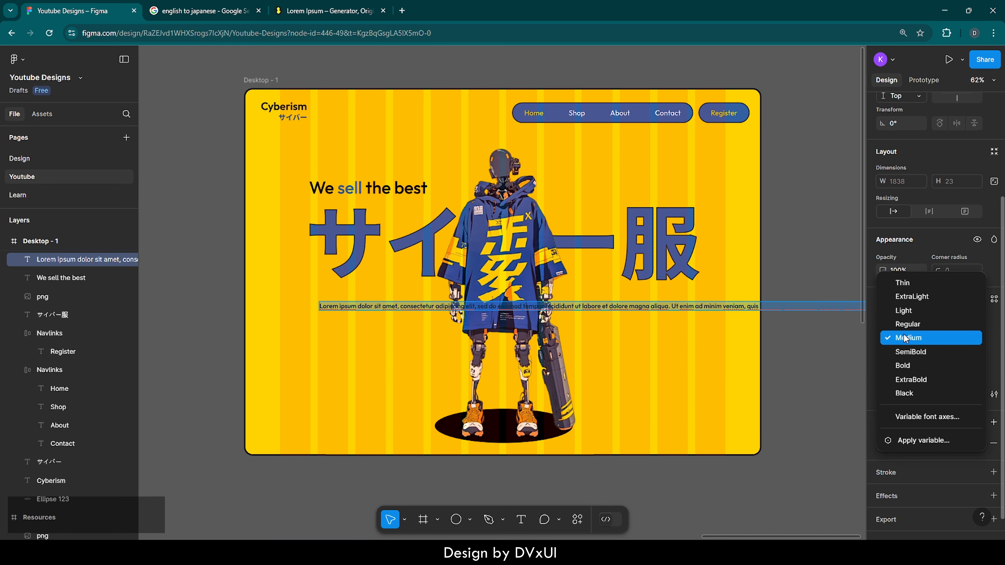
pyautogui.click(904, 326)
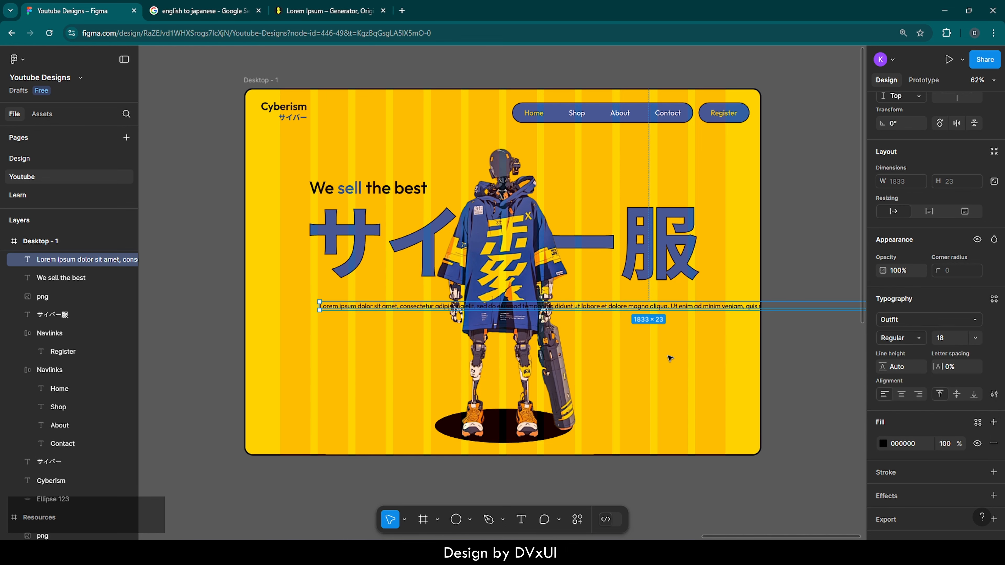
pyautogui.scroll(-5, 580, 322)
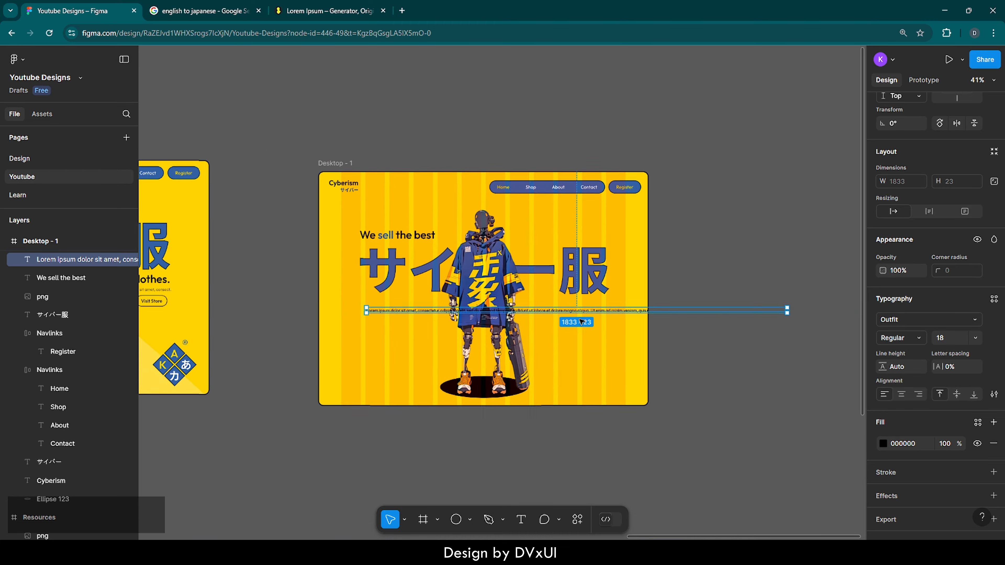
# Wrap the lorem ipsum text into a box about 393 wide and line it up beneath the Japanese heading's first character
pyautogui.moveTo(767, 312); pyautogui.dragTo(447, 322)
pyautogui.scroll(1, 447, 322)
pyautogui.scroll(3, 447, 322)
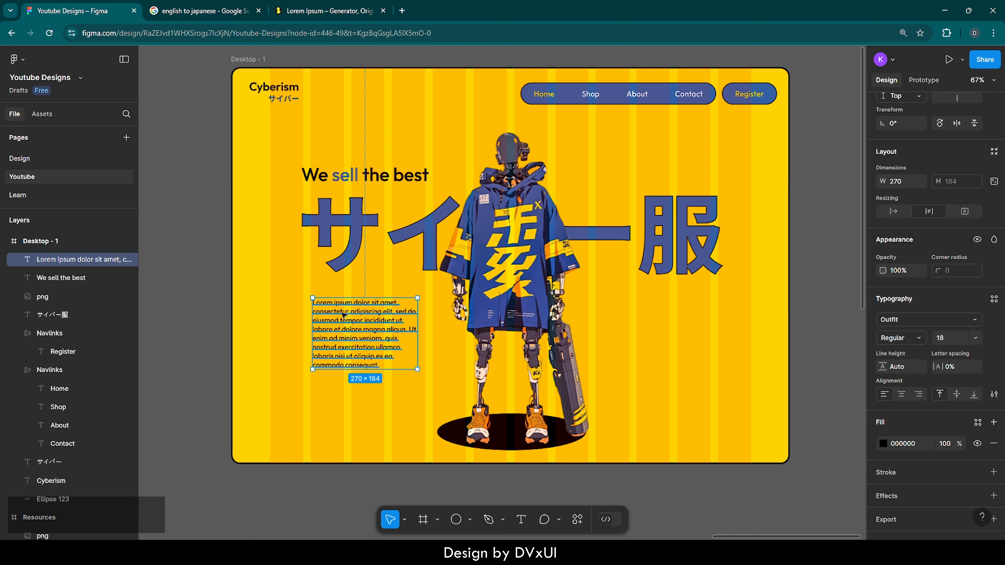
pyautogui.moveTo(343, 315); pyautogui.dragTo(335, 301)
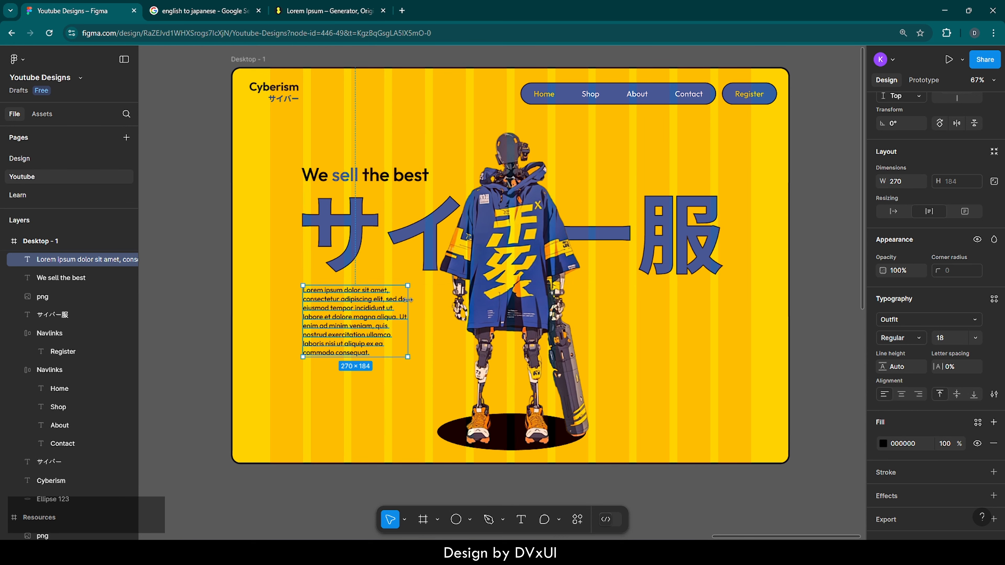
pyautogui.moveTo(408, 299); pyautogui.dragTo(456, 302)
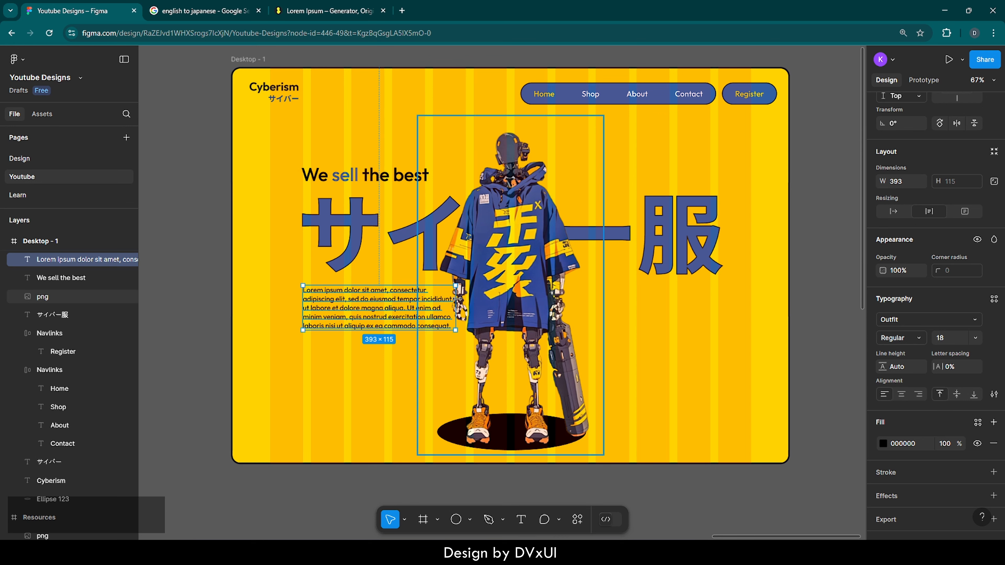
# Justify the lorem ipsum paragraph and narrow its text box to about 375 wide
pyautogui.doubleClick(426, 307)
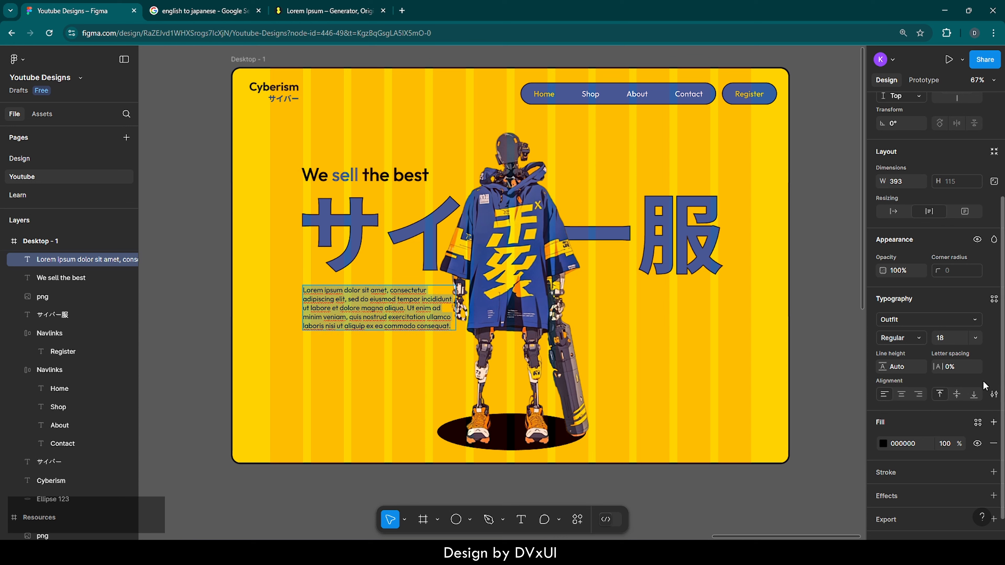
pyautogui.click(994, 395)
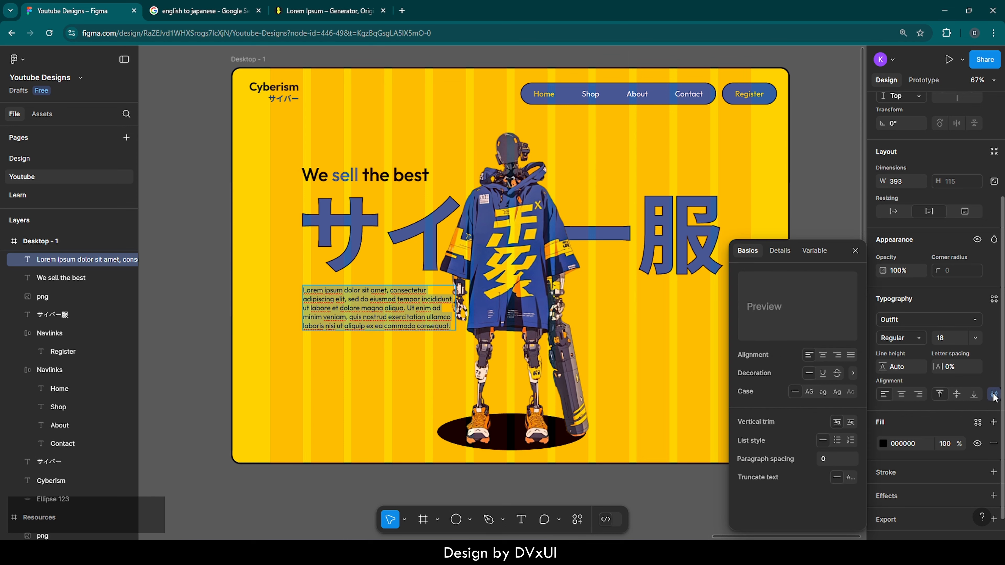
pyautogui.click(852, 355)
pyautogui.press('Escape')
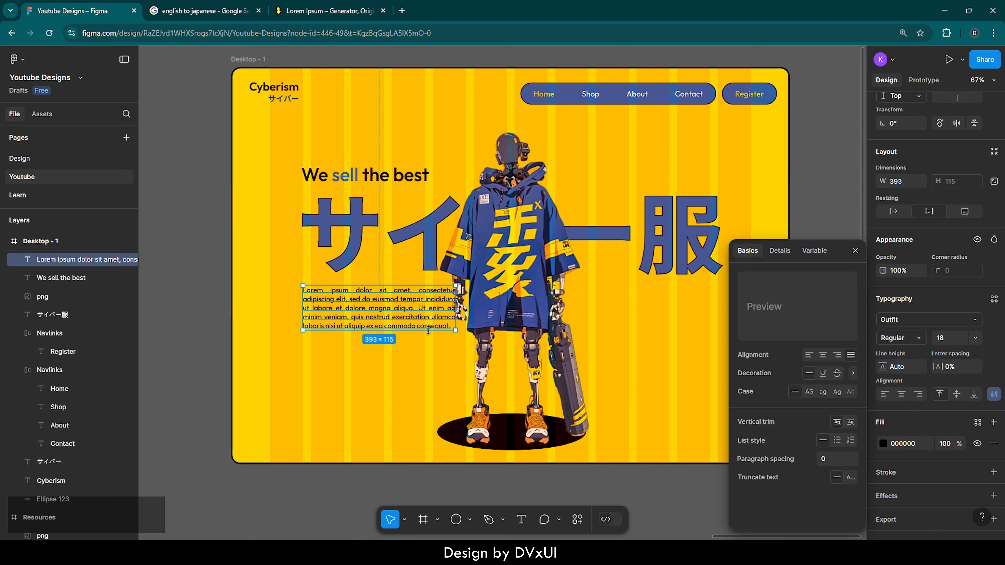
pyautogui.moveTo(453, 297); pyautogui.dragTo(448, 296)
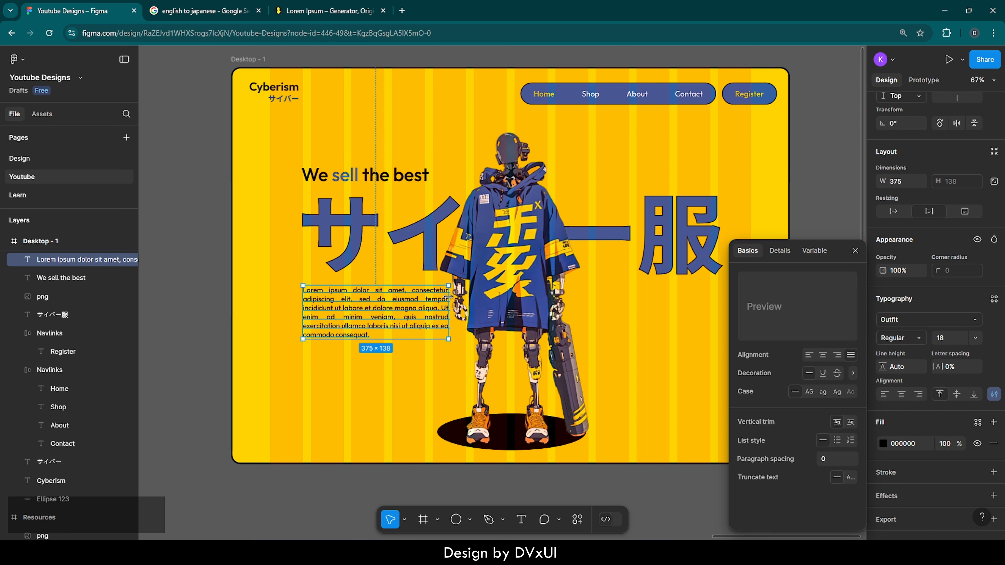
# Nudge the lorem ipsum paragraph vertically to Y 565
pyautogui.click(395, 379)
pyautogui.click(384, 310)
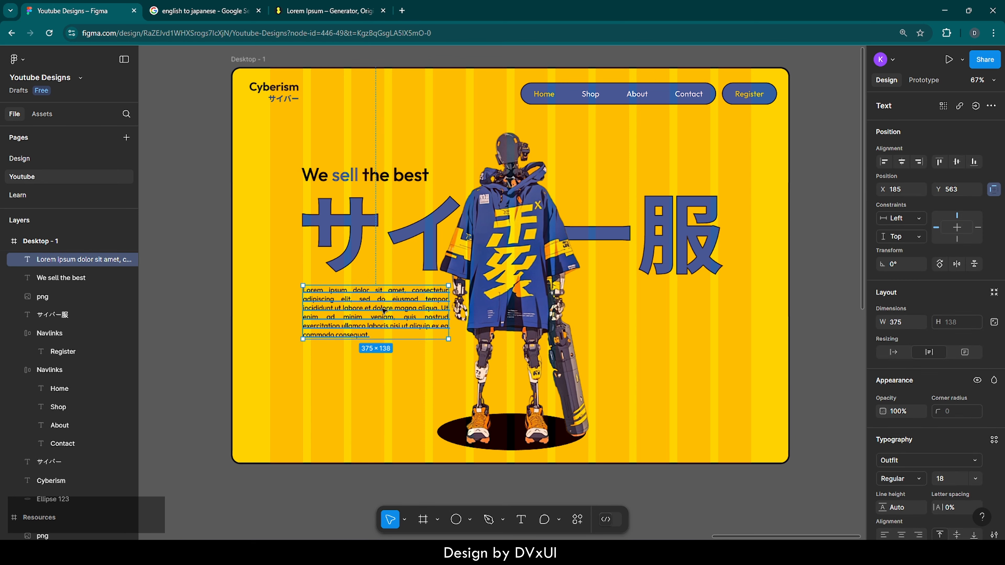
pyautogui.press('Up')
pyautogui.press('Up')
pyautogui.press('Up')
pyautogui.press('Down')
pyautogui.press('Down')
pyautogui.press('Down')
pyautogui.press('Down')
pyautogui.press('Down')
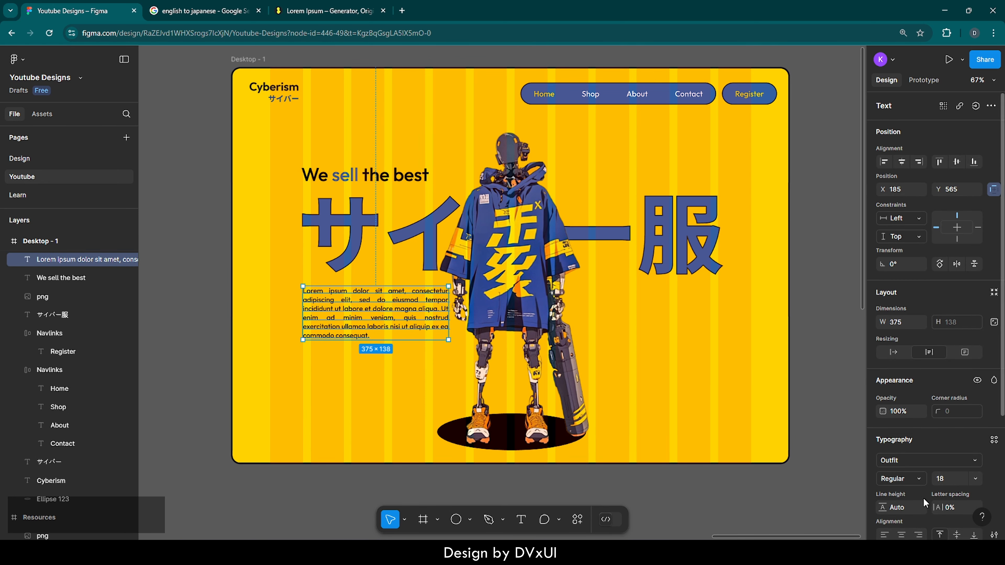
# Set the lorem ipsum paragraph's black fill to 70% opacity and deselect it
pyautogui.scroll(-4, 952, 501)
pyautogui.click(950, 424)
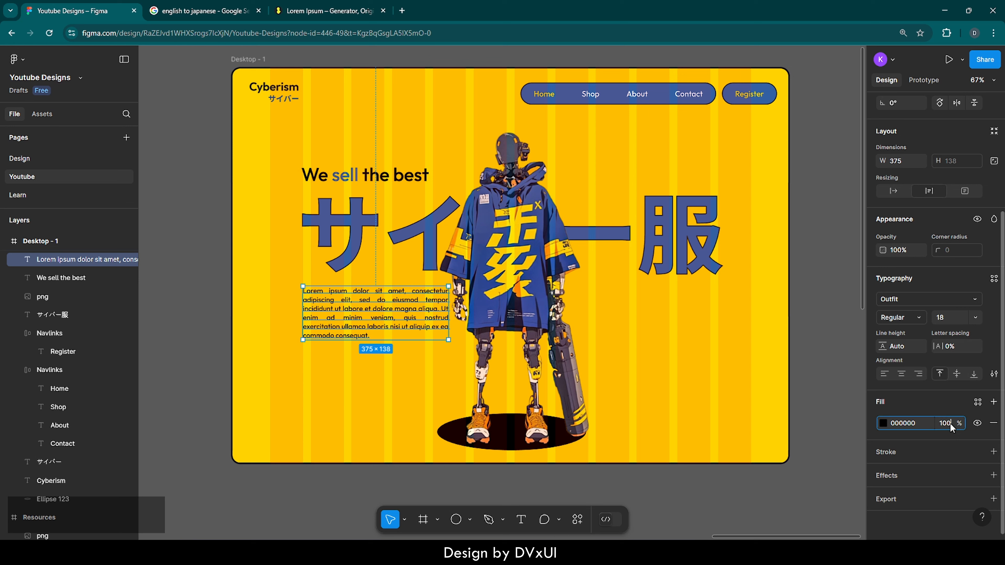
pyautogui.write('70')
pyautogui.press('Return')
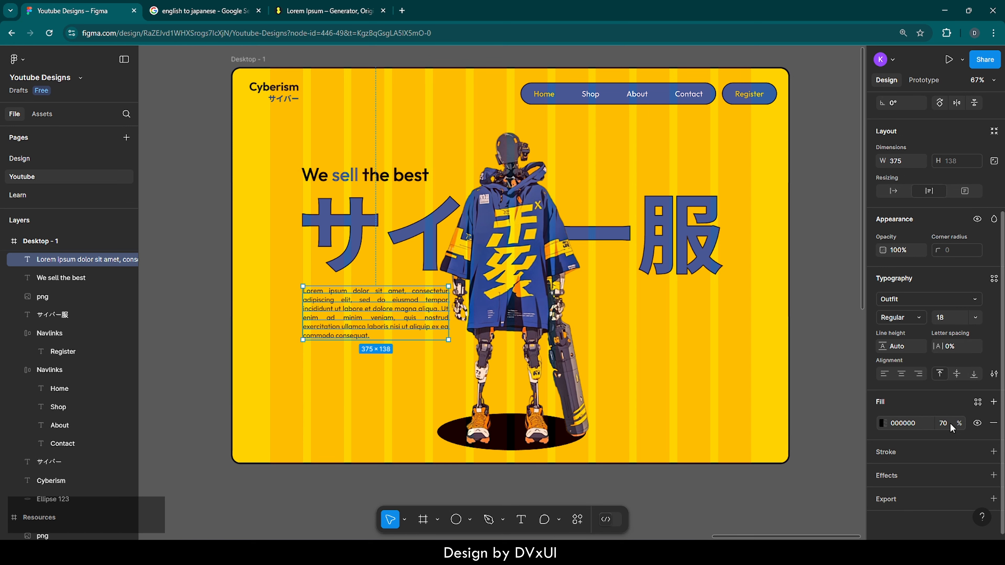
pyautogui.click(734, 359)
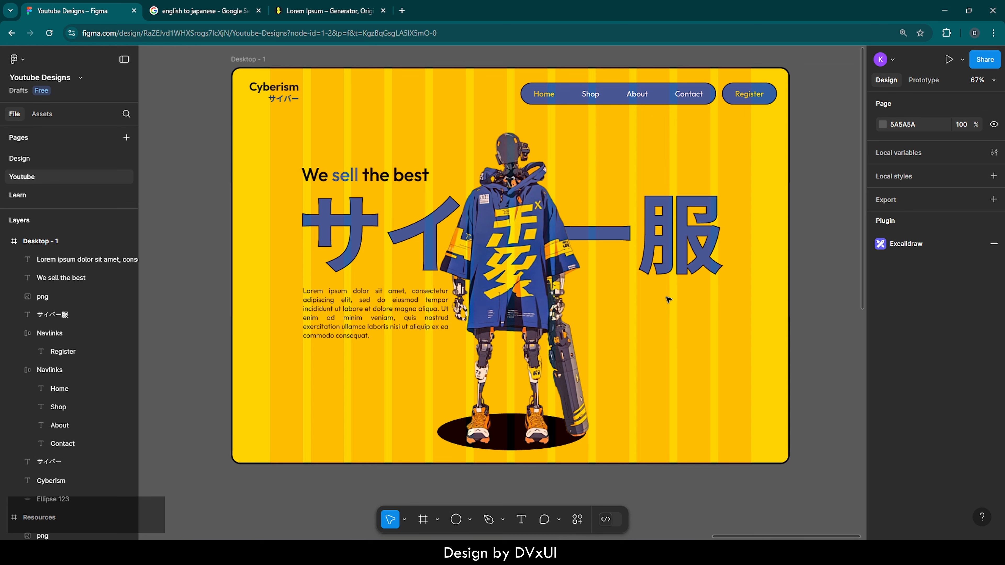
# Duplicate the "We sell the best" tagline and place the copy under the heading's last character, at about X 935, Y 599
pyautogui.click(339, 168)
pyautogui.hotkey('ctrl', 'c')
pyautogui.hotkey('ctrl', 'v')
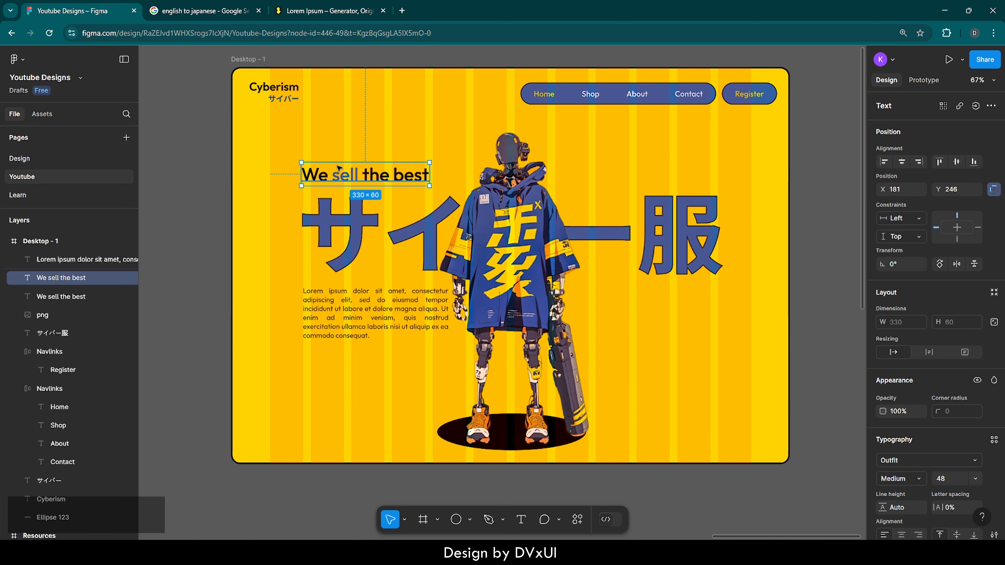
pyautogui.moveTo(338, 168); pyautogui.dragTo(631, 304)
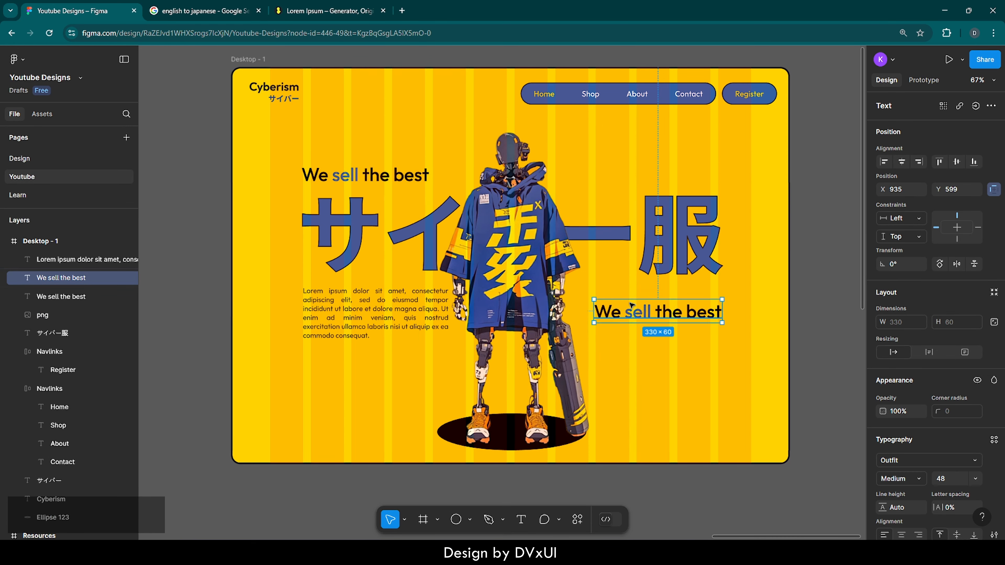
# Replace the copied tagline's text with "cyberclothes." and align its end with the Japanese heading's end, just below it
pyautogui.doubleClick(646, 313)
pyautogui.write('cyb')
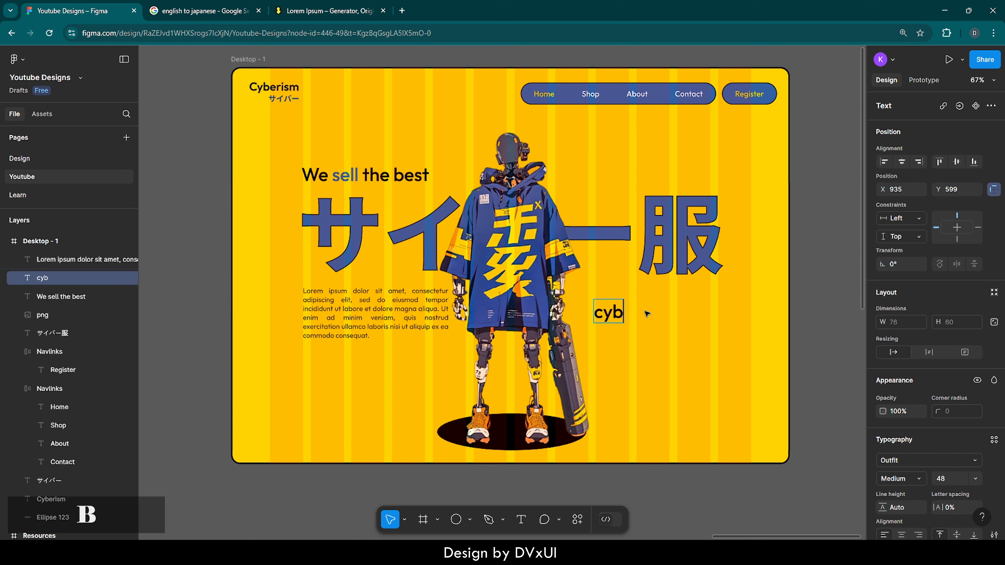
pyautogui.write('er clothes')
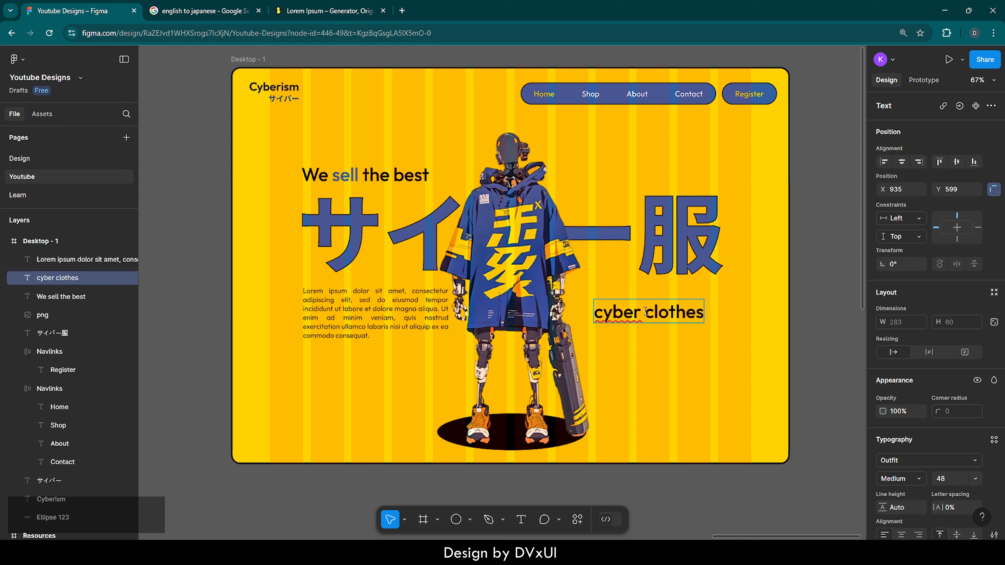
pyautogui.press('BackSpace')
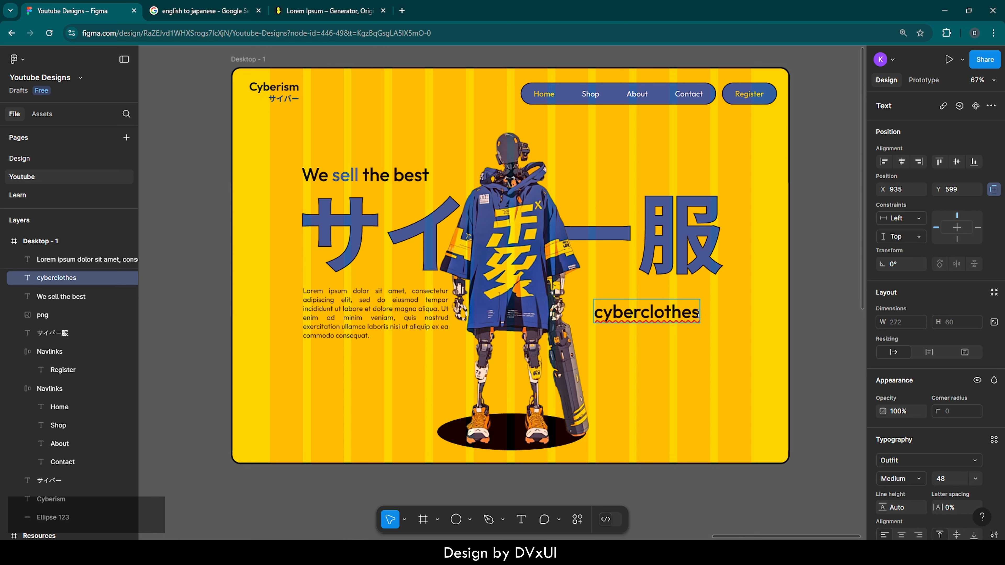
pyautogui.write('.')
pyautogui.press('Escape')
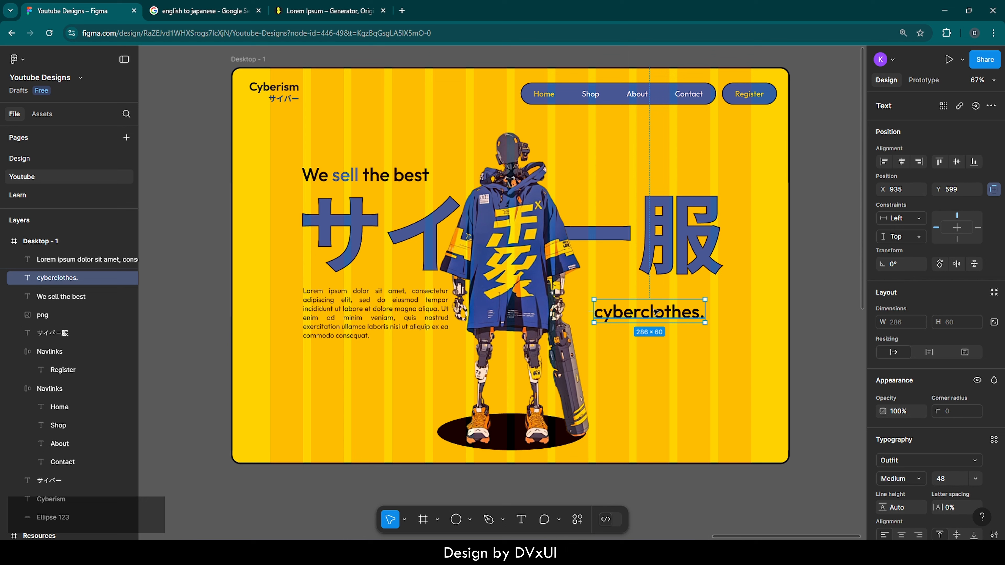
pyautogui.moveTo(671, 301); pyautogui.dragTo(674, 292)
pyautogui.click(683, 347)
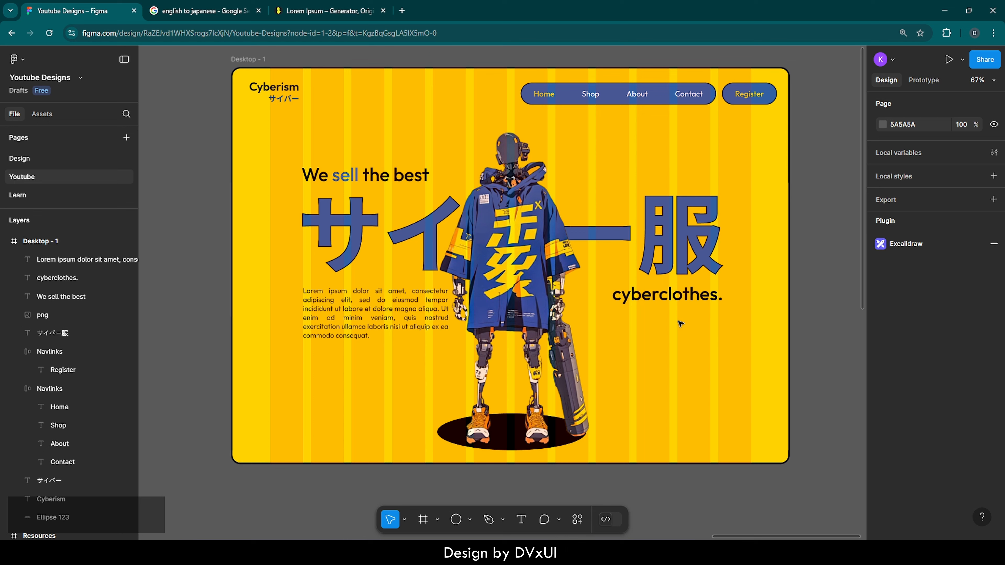
# Copy the opening words "Lorem ipsum dolor sit amet, consect" from the justified paragraph
pyautogui.doubleClick(305, 292)
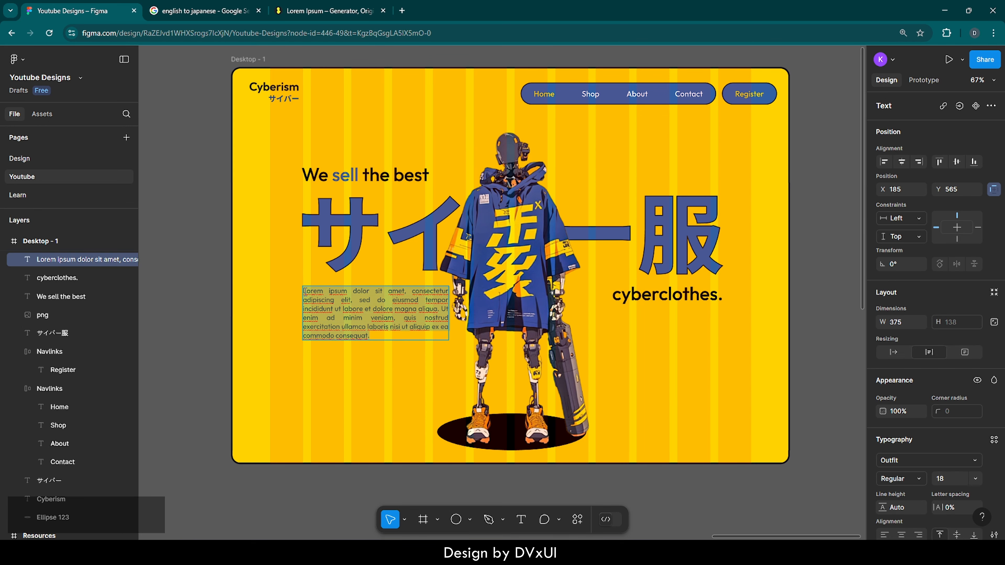
pyautogui.click(308, 292)
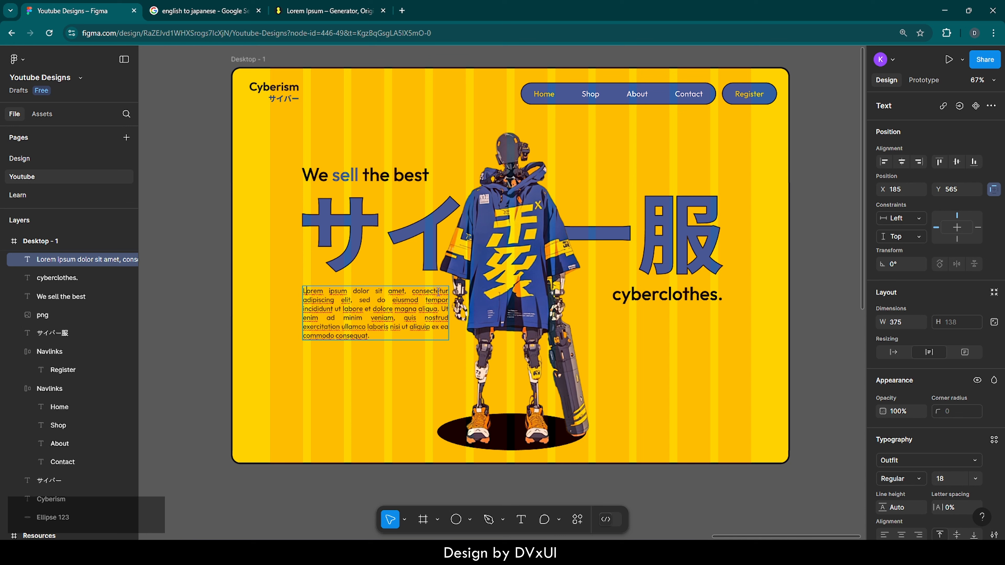
pyautogui.moveTo(448, 292); pyautogui.dragTo(297, 296)
pyautogui.hotkey('ctrl', 'c')
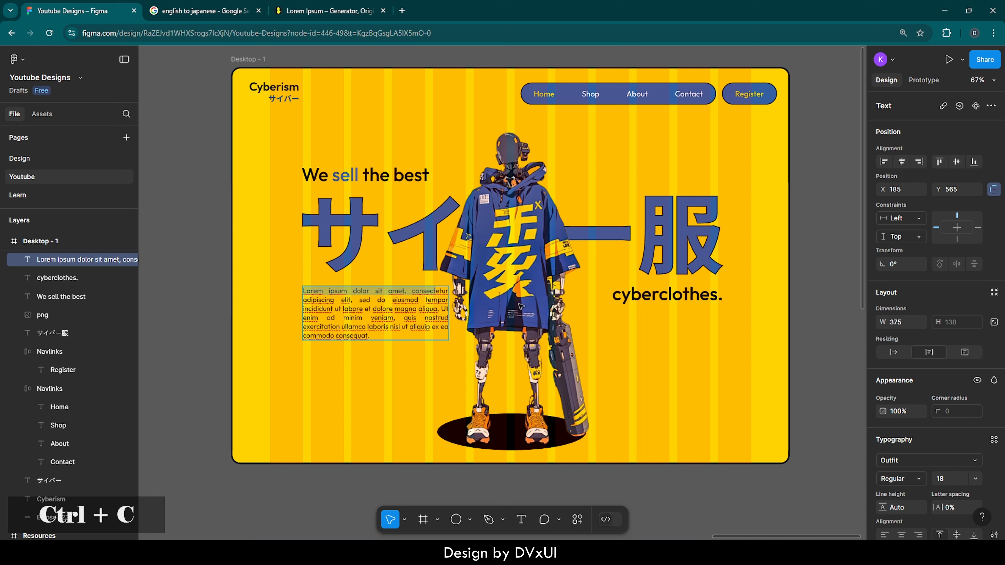
pyautogui.press('Escape')
# Paste the copied words as a new text layer and align it directly under "cyberclothes." at about X 982, Y 622
pyautogui.press('t')
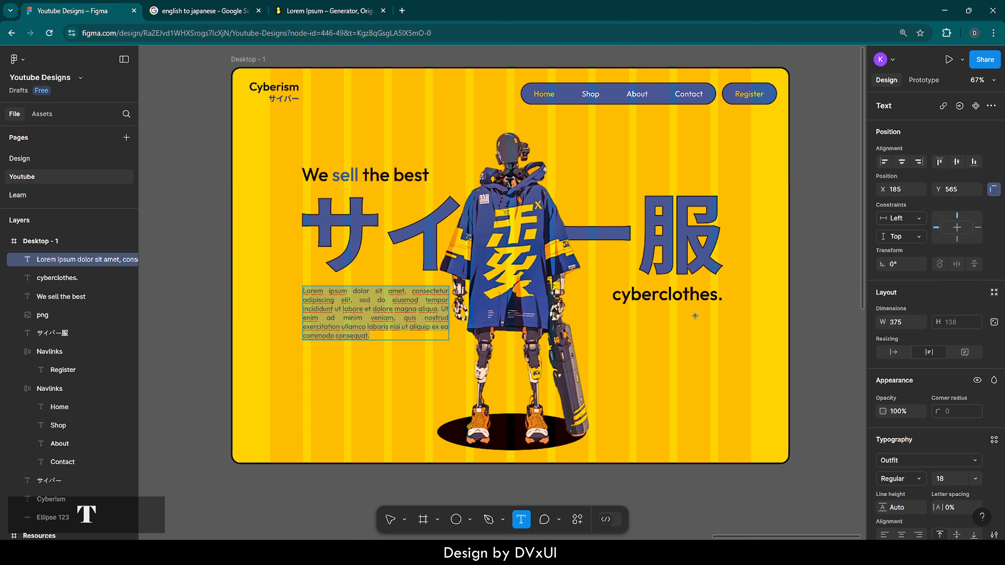
pyautogui.click(624, 322)
pyautogui.hotkey('ctrl', 'v')
pyautogui.press('Escape')
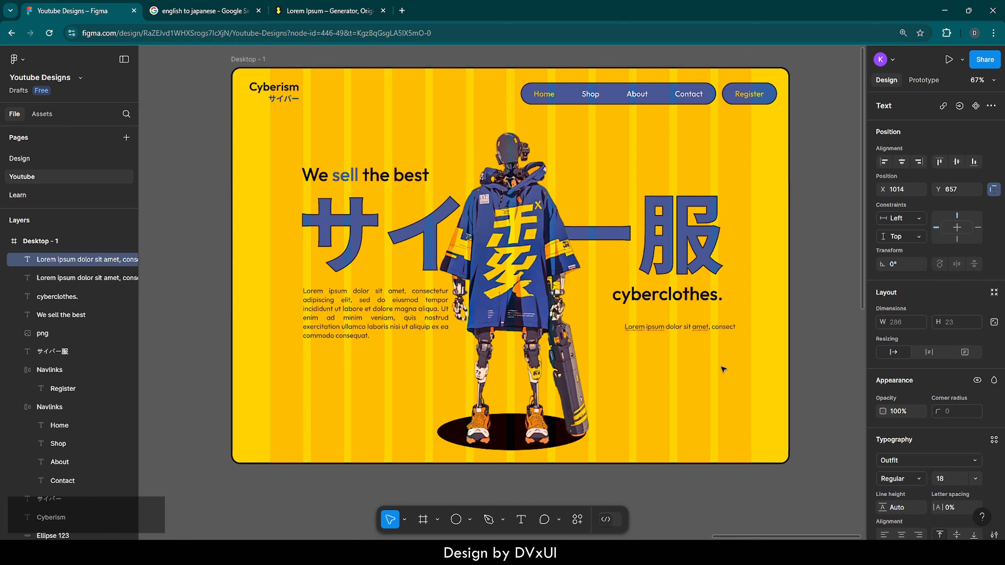
pyautogui.moveTo(689, 326); pyautogui.dragTo(681, 317)
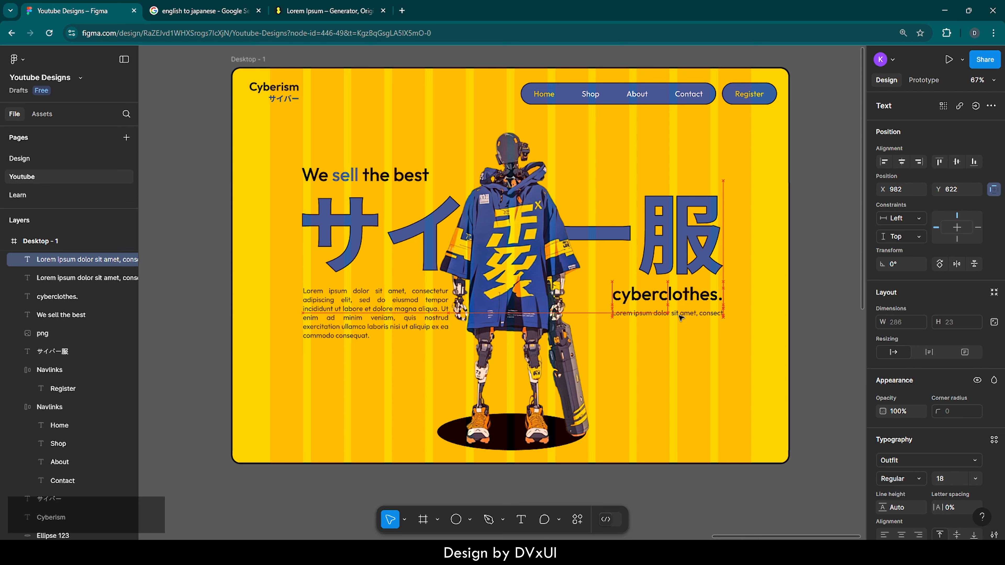
pyautogui.click(683, 347)
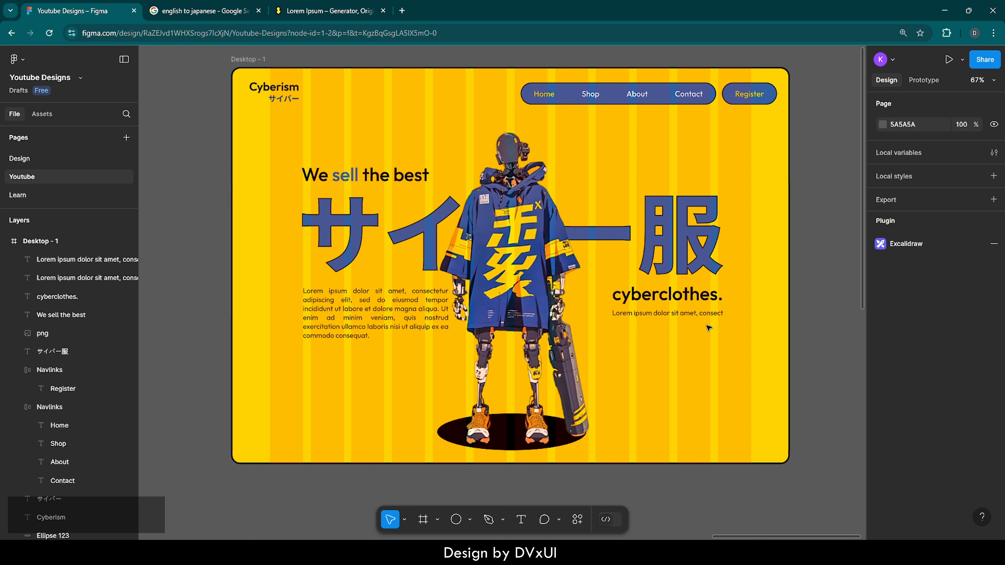
# Add a "Buy Now" text label below the short lorem ipsum line, at about X 1069, Y 746
pyautogui.press('t')
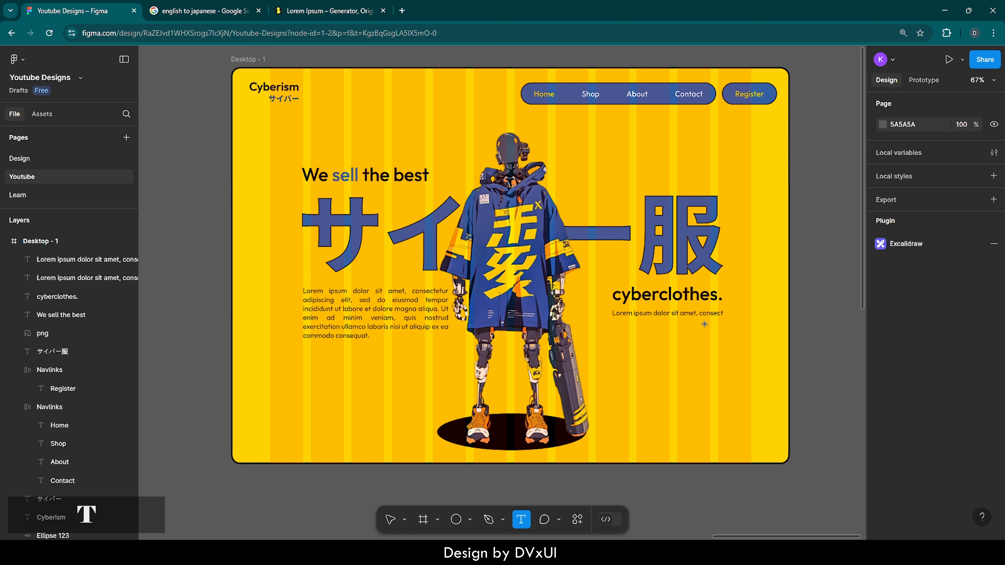
pyautogui.click(649, 361)
pyautogui.write('Buy')
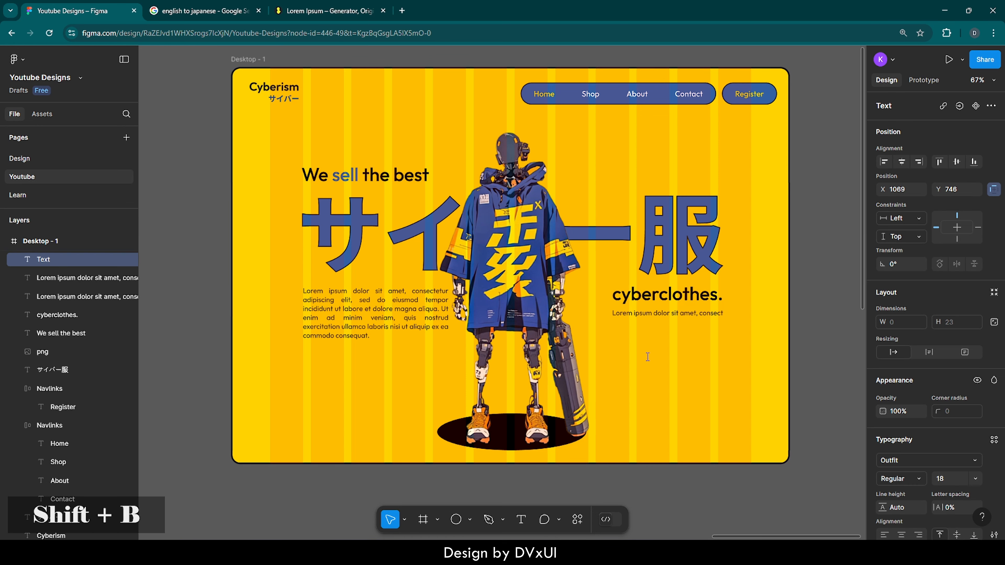
pyautogui.write(' Now')
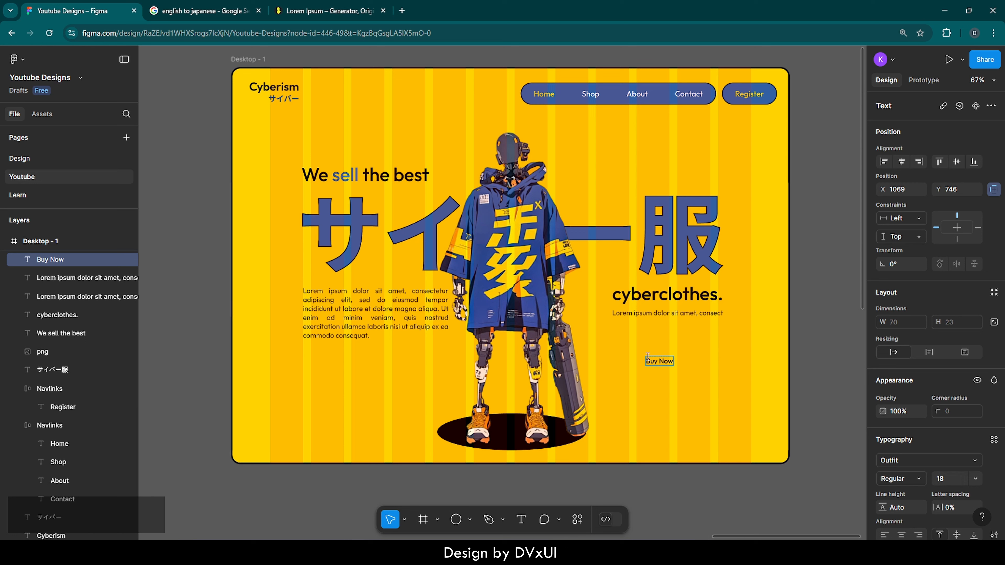
# Set the "Buy Now" label to font size 20 and Medium weight
pyautogui.press('ctrl')
pyautogui.hotkey('ctrl', 'a')
pyautogui.click(954, 481)
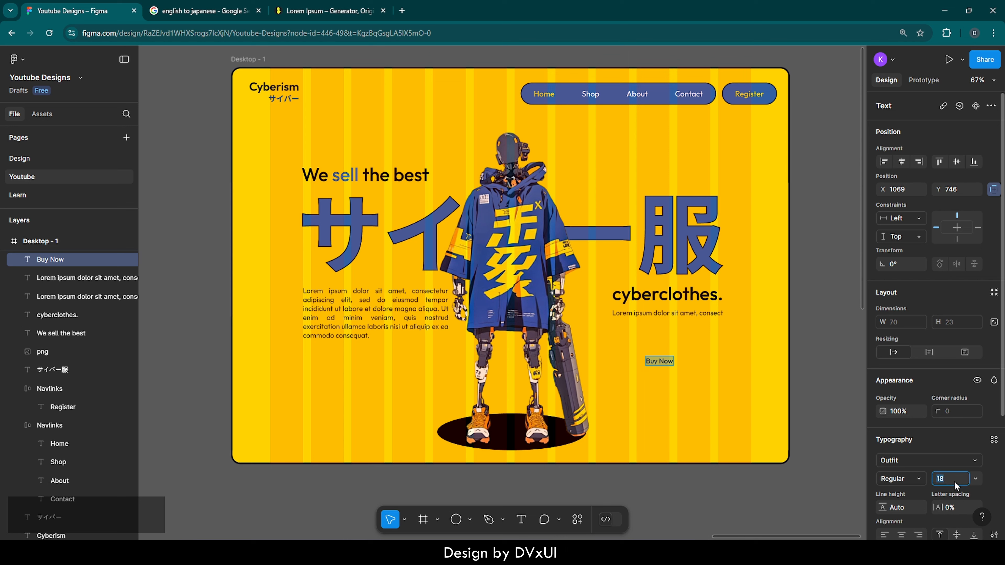
pyautogui.press('BackSpace')
pyautogui.write('21')
pyautogui.press('BackSpace')
pyautogui.write('0')
pyautogui.press('Return')
pyautogui.click(919, 479)
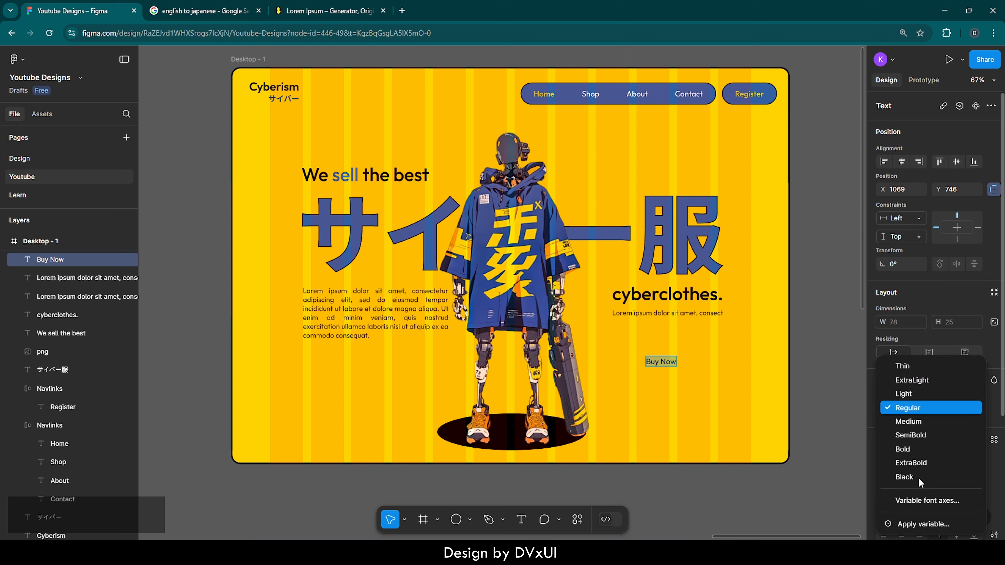
pyautogui.click(910, 421)
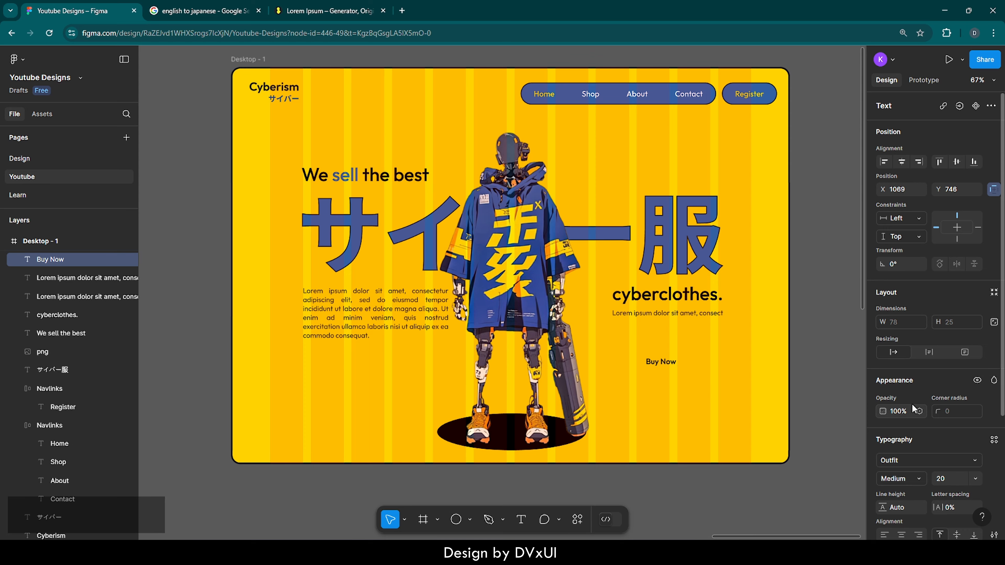
# Move the "Buy Now" label closer to the short lorem ipsum line, at about X 1018, Y 697, and add auto layout around it
pyautogui.scroll(5, 704, 343)
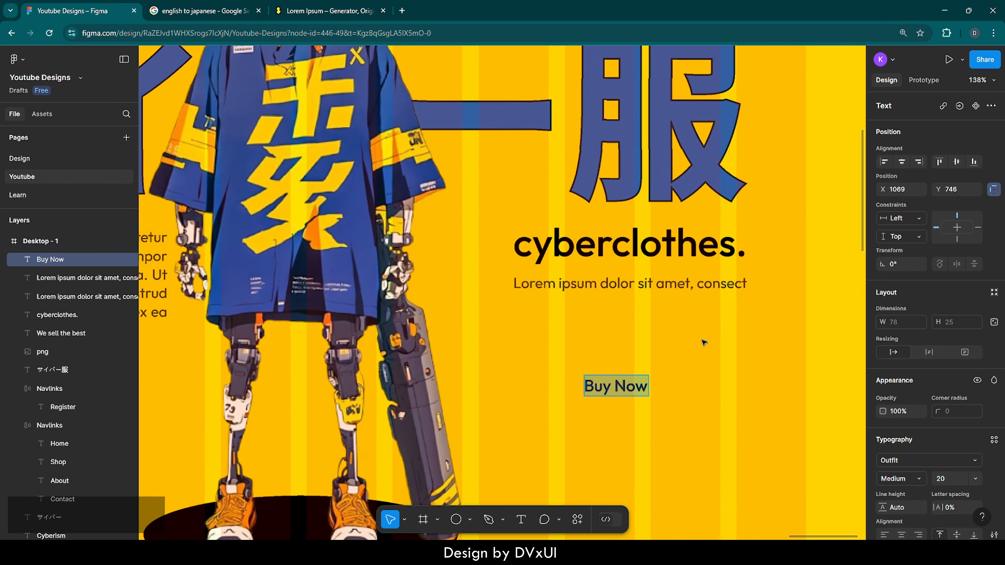
pyautogui.scroll(3, 703, 343)
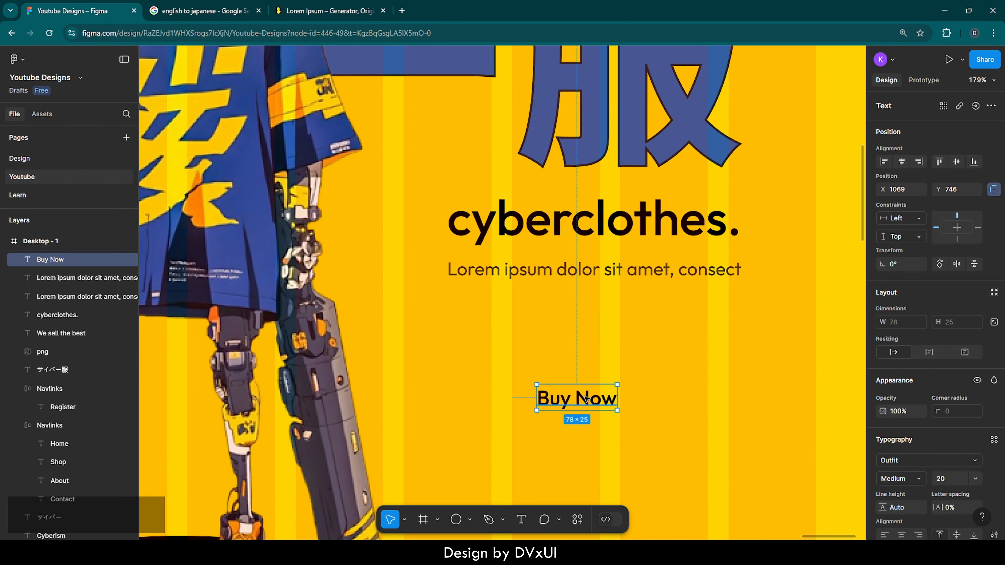
pyautogui.moveTo(587, 399); pyautogui.dragTo(534, 347)
pyautogui.doubleClick(533, 346)
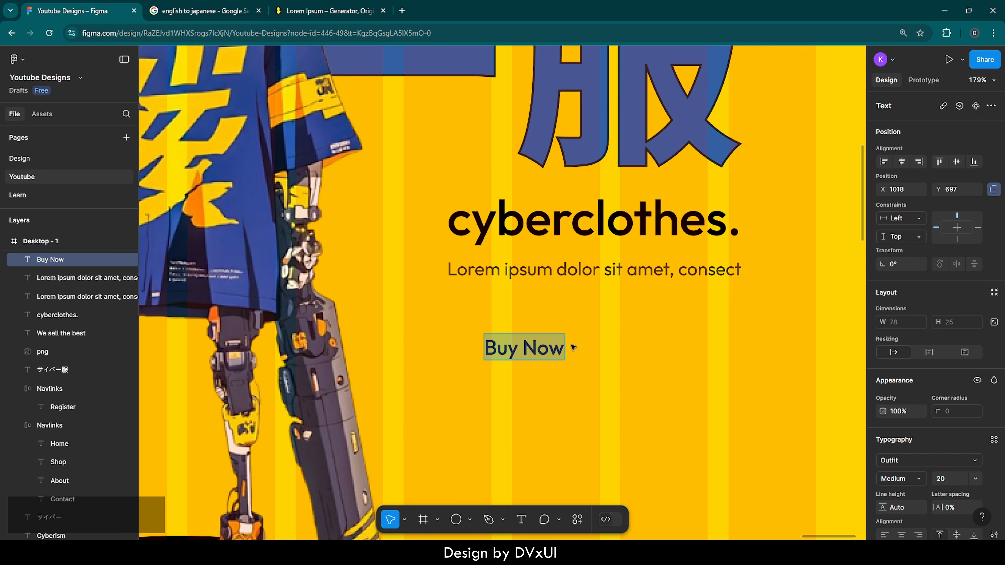
pyautogui.press('Escape')
pyautogui.rightClick(539, 348)
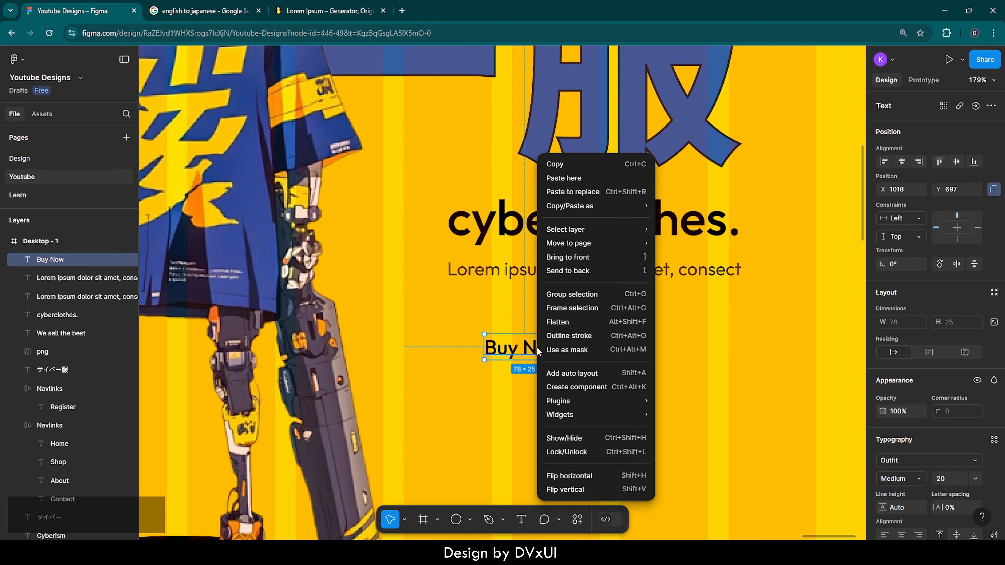
pyautogui.click(568, 379)
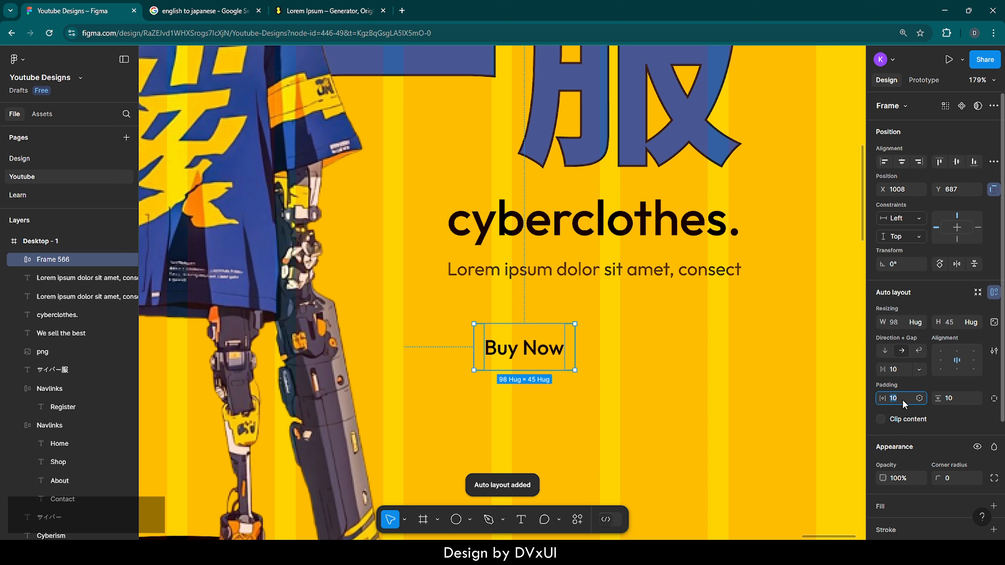
# Set the "Buy Now" frame's padding to 22 horizontally and 12 vertically
pyautogui.press('BackSpace')
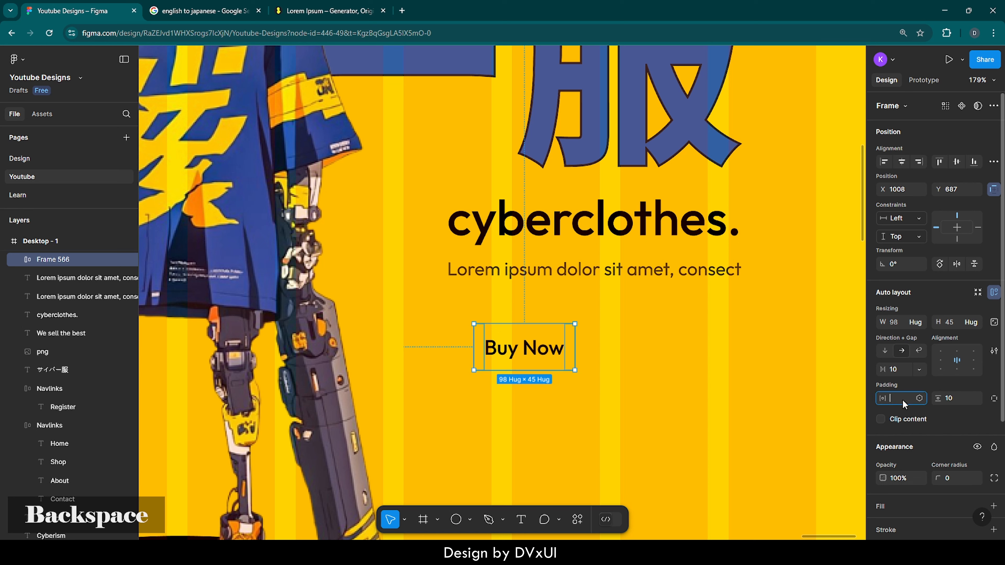
pyautogui.write('22')
pyautogui.press('Return')
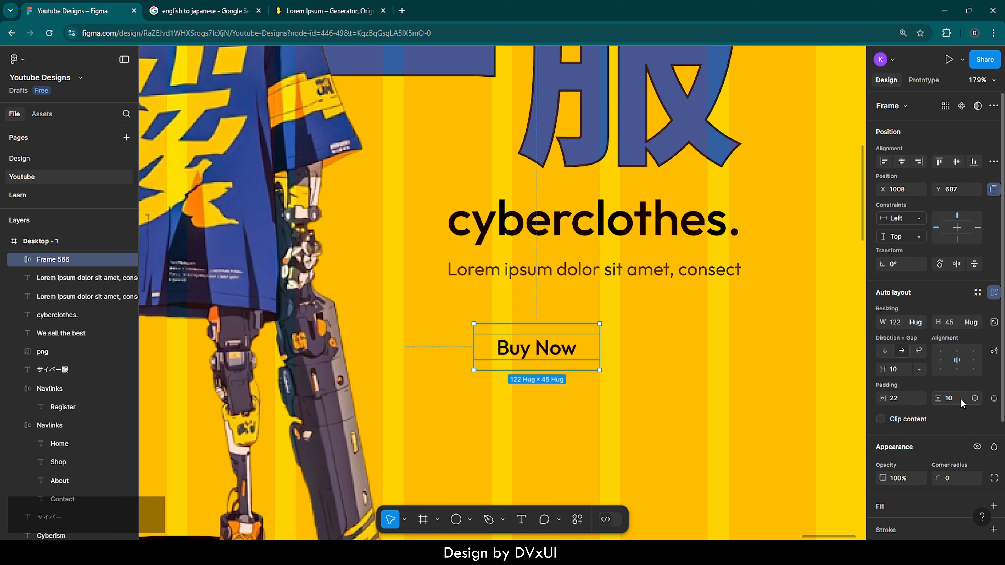
pyautogui.write('12')
pyautogui.press('Return')
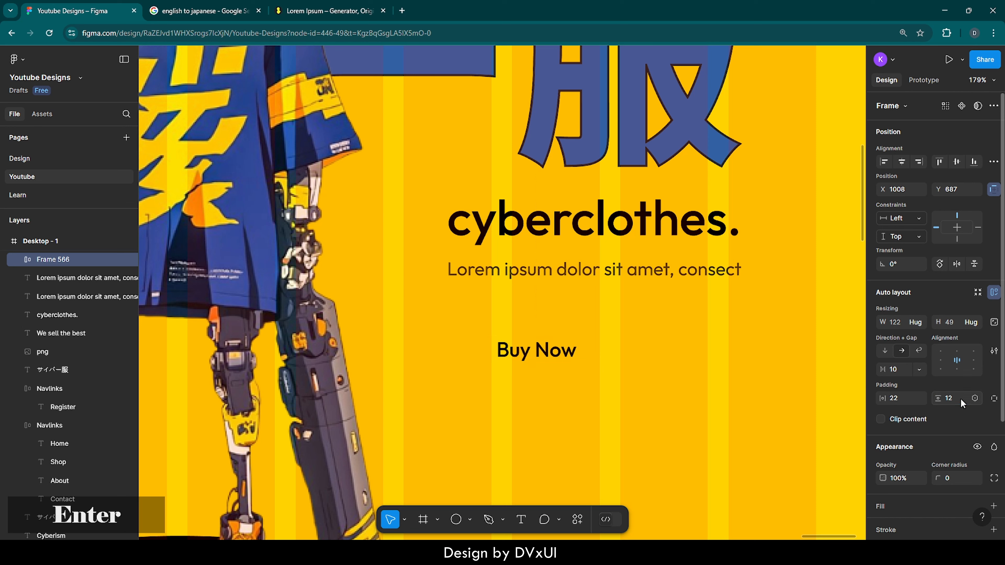
# Fill the "Buy Now" frame with the page's blue 3461A5 and round its corners to a radius of 40
pyautogui.click(880, 508)
pyautogui.scroll(-2, 880, 508)
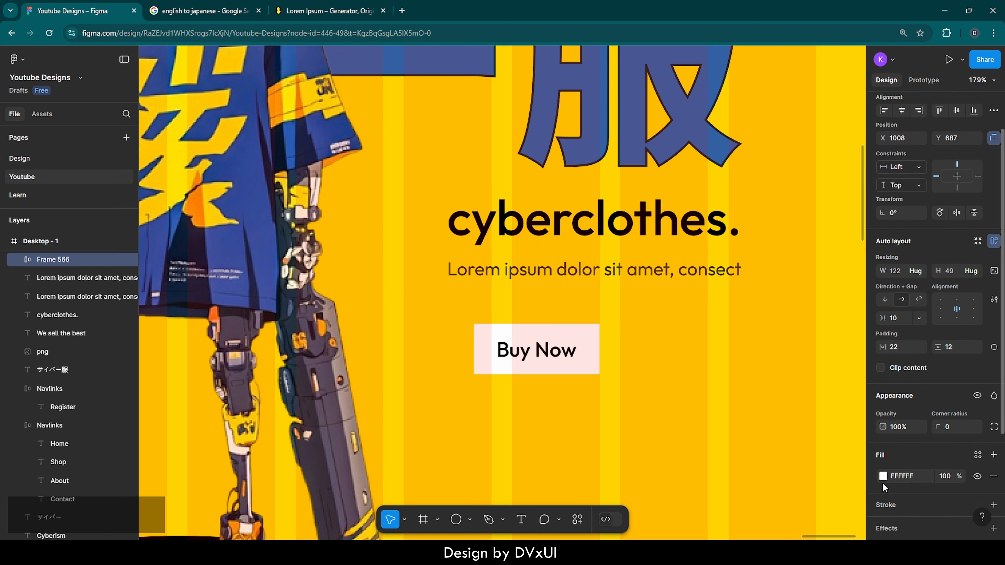
pyautogui.click(883, 476)
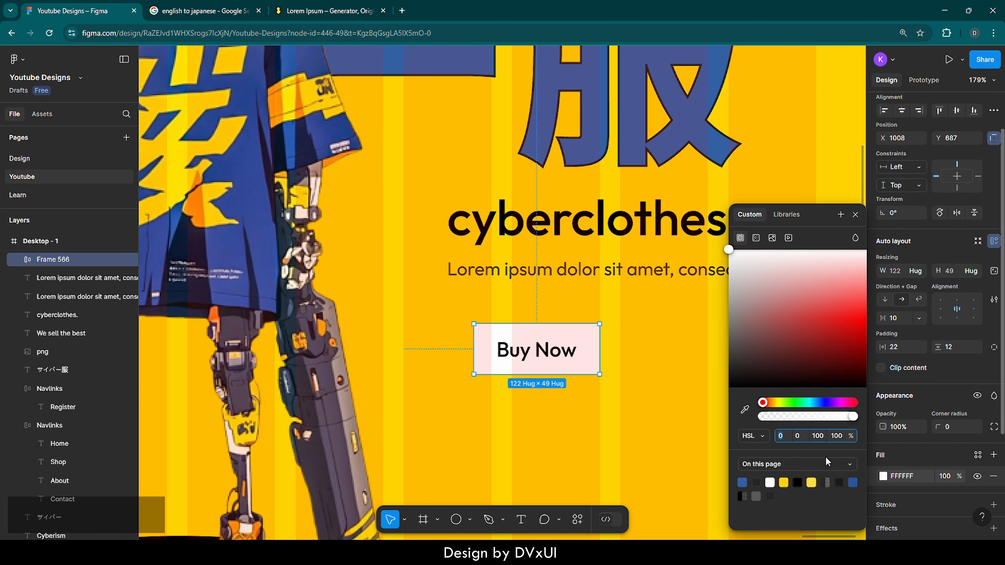
pyautogui.click(742, 482)
pyautogui.click(953, 428)
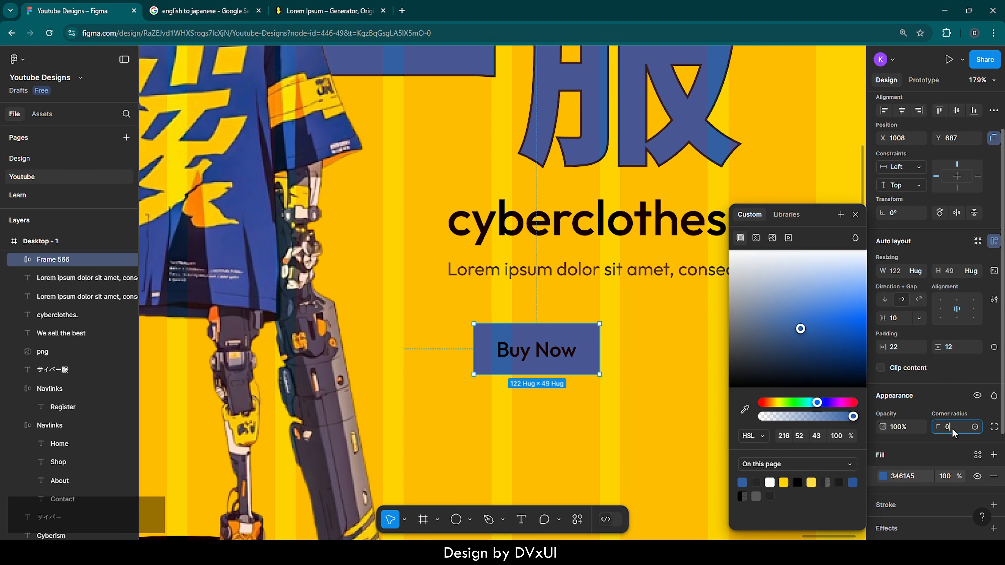
pyautogui.hotkey('shift', 'Up')
pyautogui.hotkey('shift', 'Up')
pyautogui.hotkey('shift', 'Up')
pyautogui.hotkey('shift', 'Up')
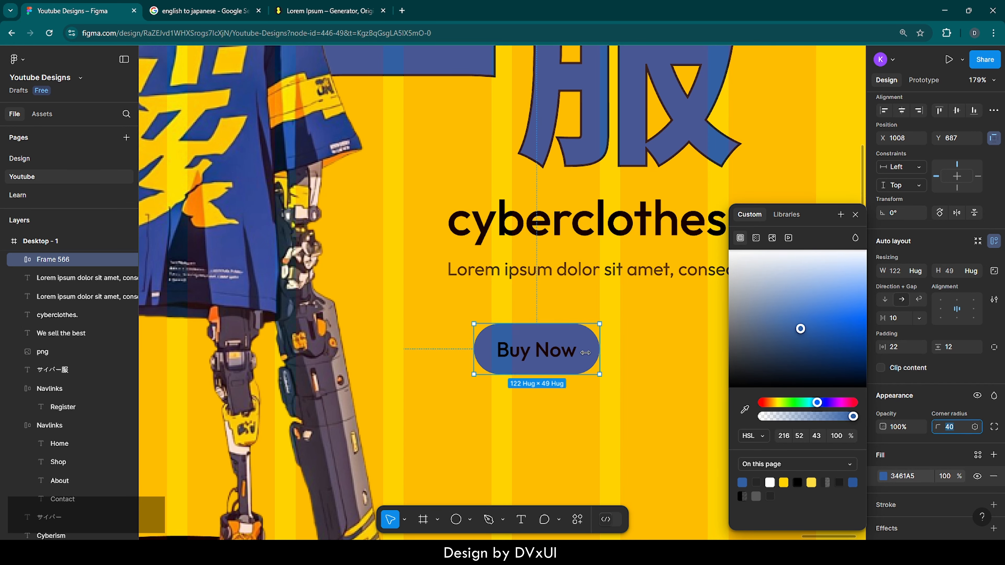
# Colour the "Buy Now" text yellow FFD300 and add a black inside stroke of weight 1 to its button
pyautogui.doubleClick(536, 348)
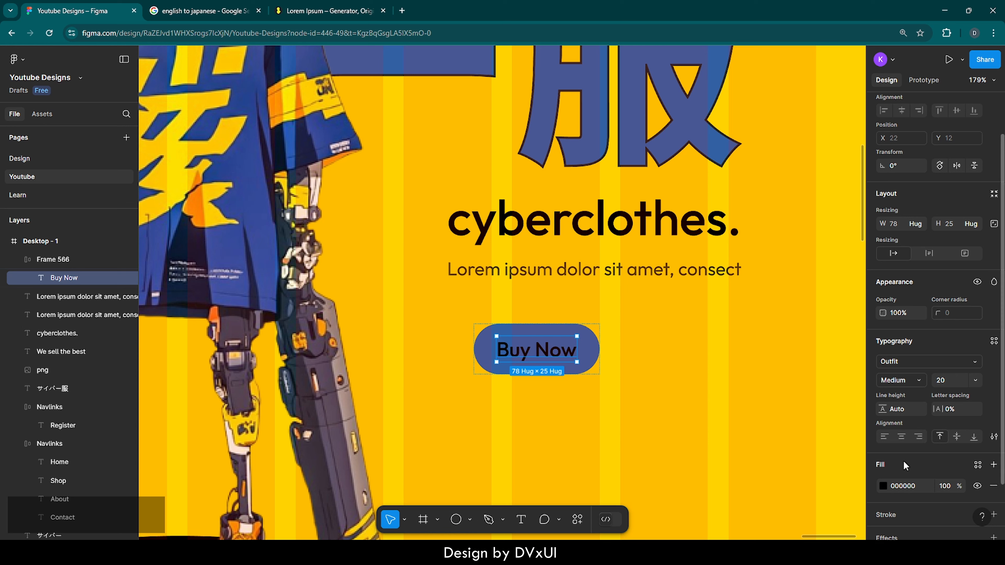
pyautogui.click(909, 489)
pyautogui.click(883, 486)
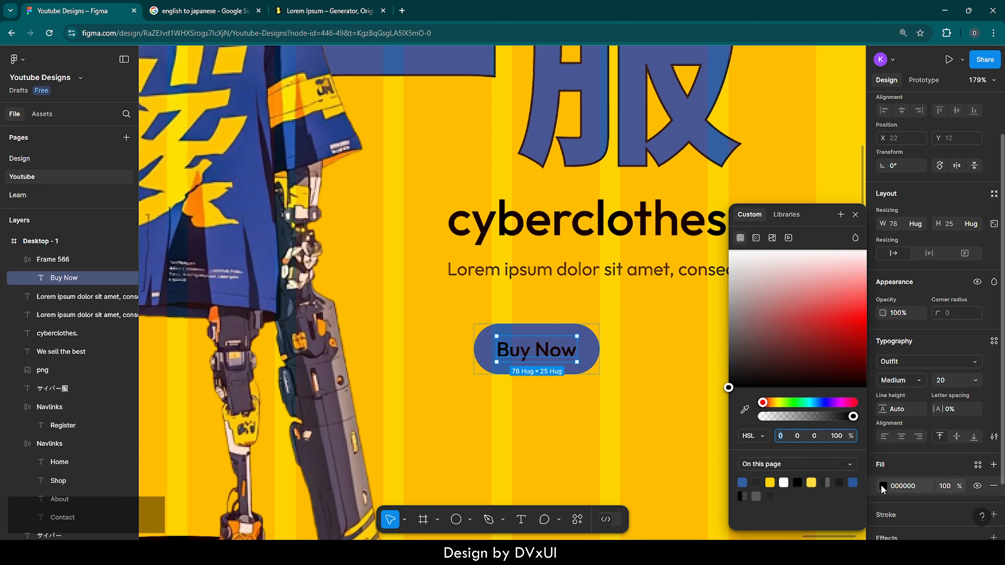
pyautogui.click(770, 482)
pyautogui.click(593, 347)
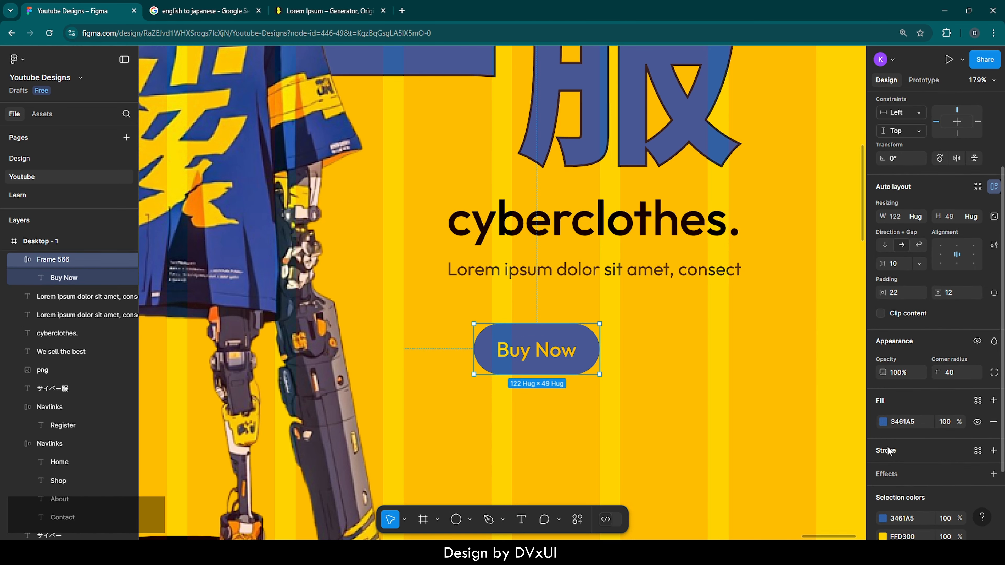
pyautogui.click(886, 453)
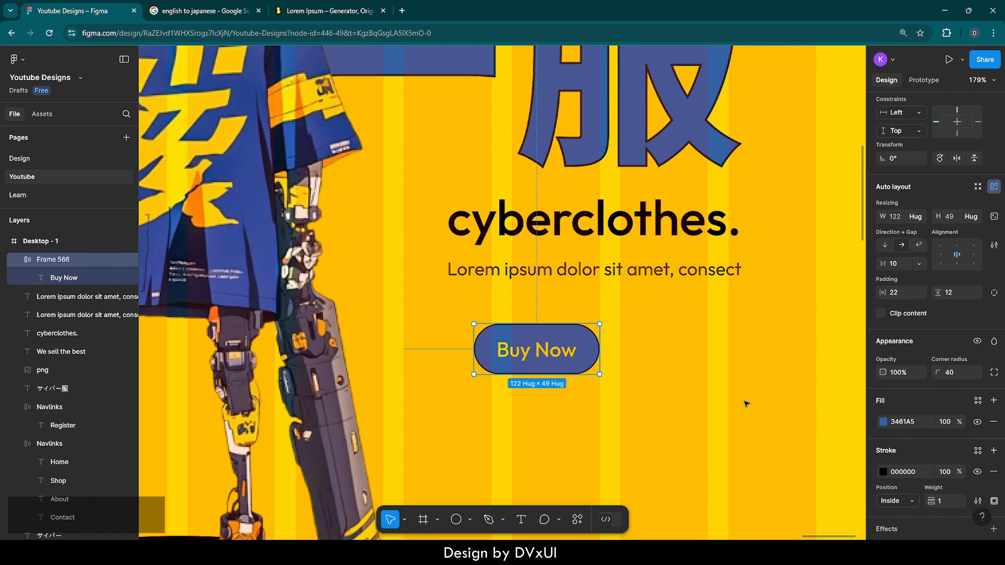
# Duplicate the "Buy Now" button and place the copy directly to its right on the same line
pyautogui.scroll(3, 935, 501)
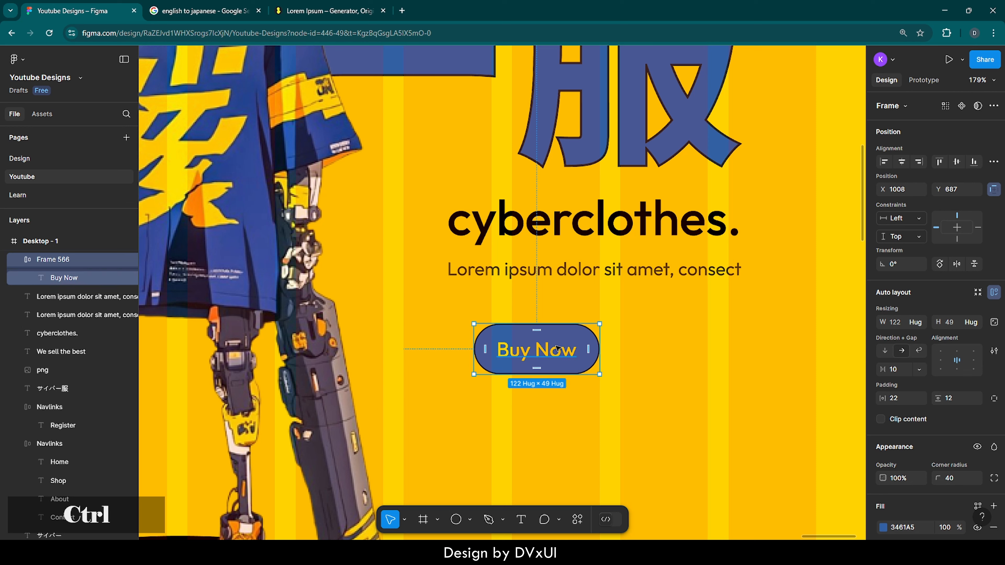
pyautogui.hotkey('ctrl', 'v')
pyautogui.moveTo(568, 348); pyautogui.dragTo(701, 349)
# Remove the blue fill from the copied button and set its text colour to 252525
pyautogui.scroll(-3, 897, 467)
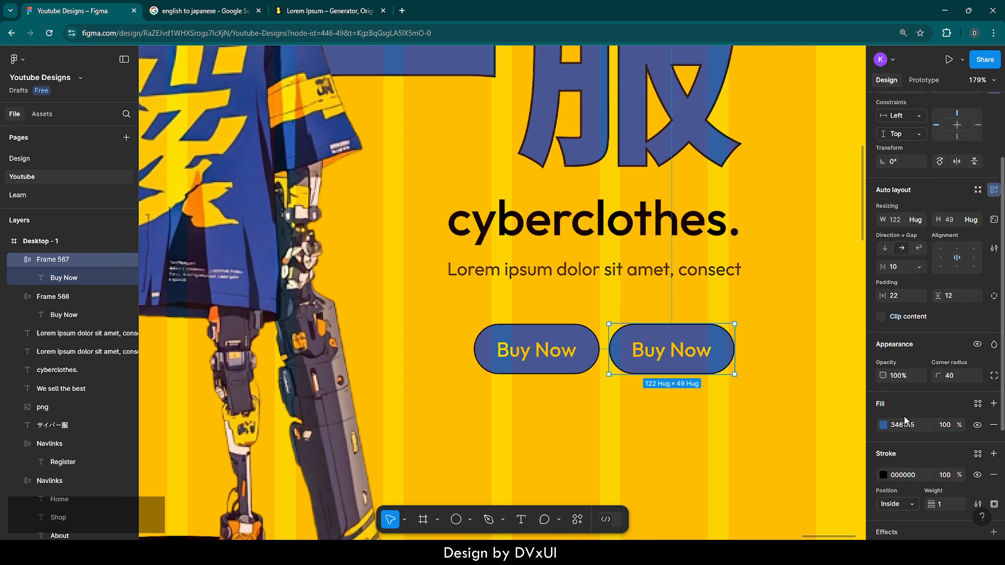
pyautogui.click(994, 424)
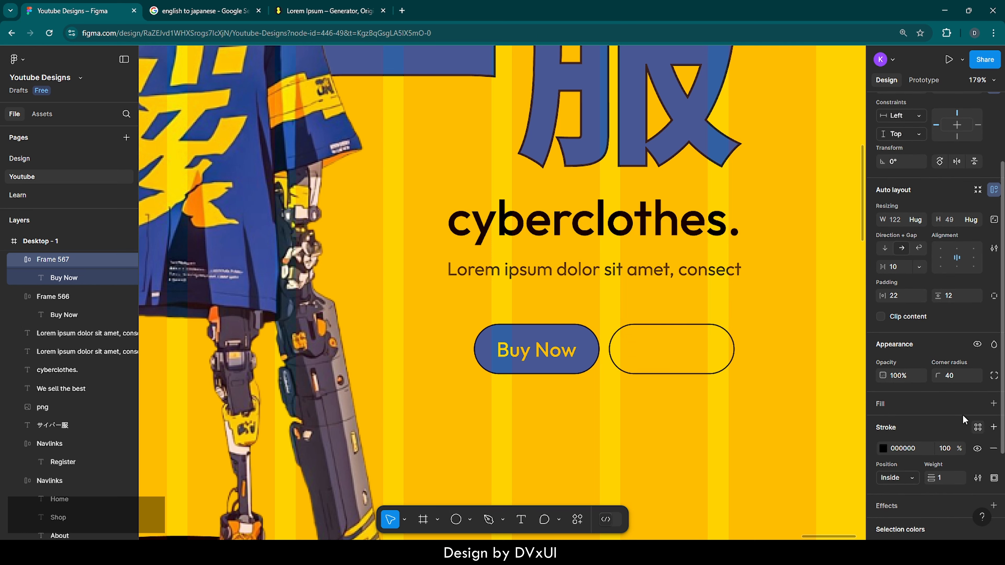
pyautogui.doubleClick(674, 354)
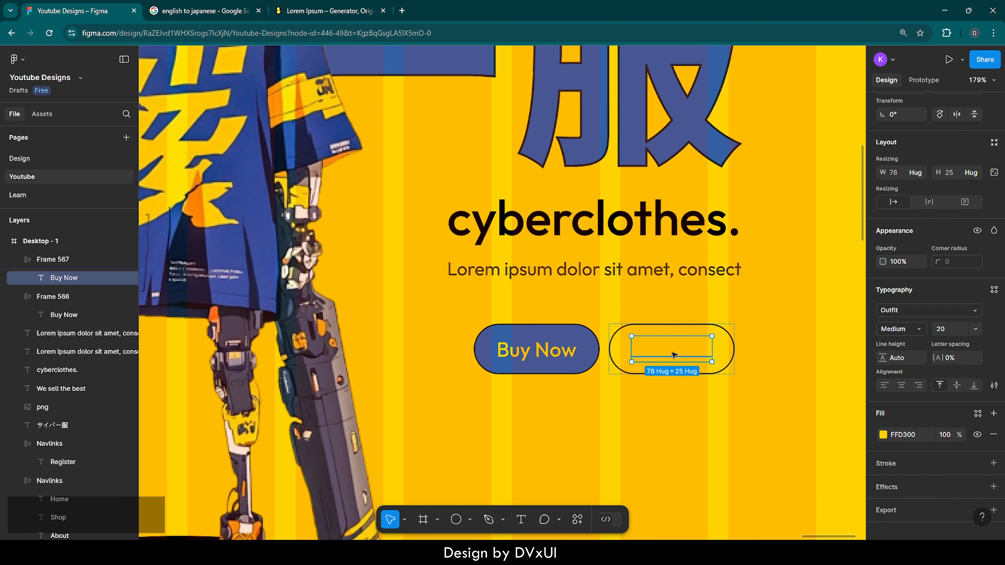
pyautogui.click(916, 434)
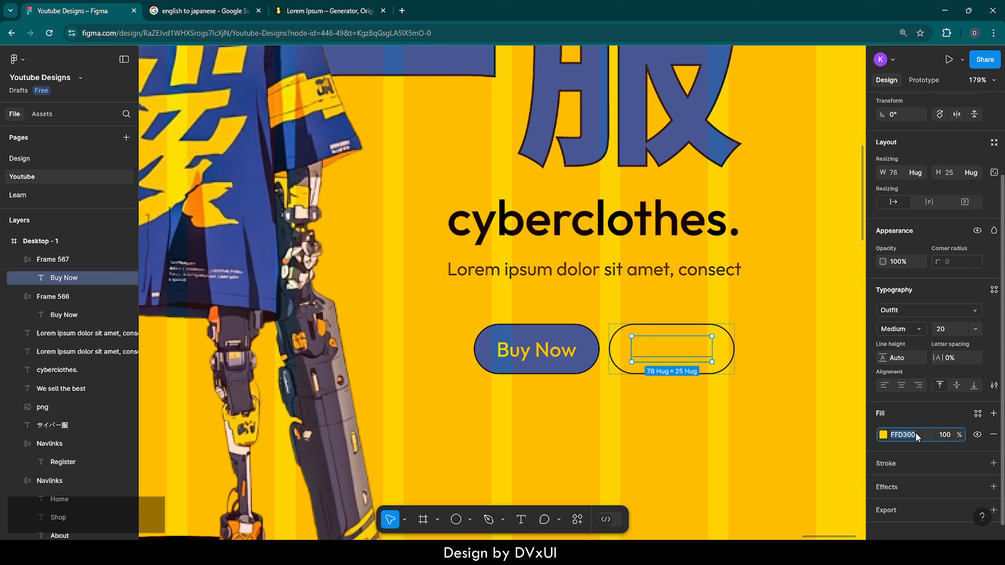
pyautogui.write('252525')
pyautogui.press('Return')
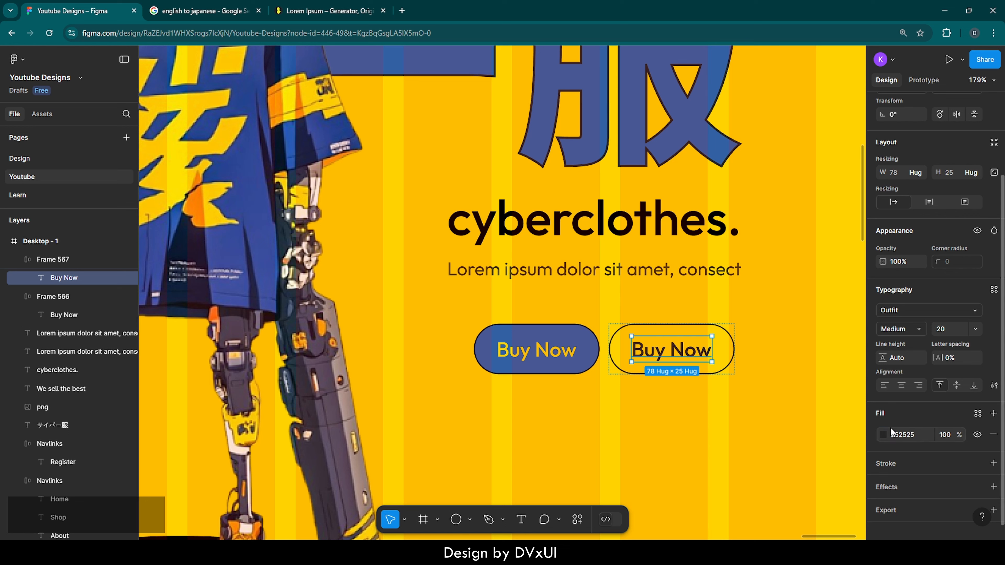
# Set the copied button's stroke to weight 1.6 and colour 252525
pyautogui.click(730, 343)
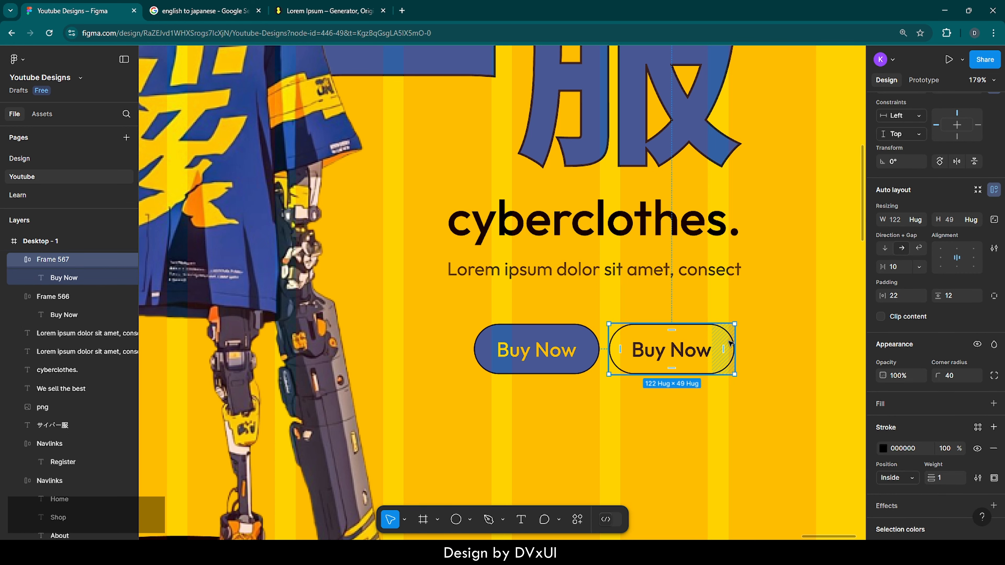
pyautogui.click(944, 481)
pyautogui.press('BackSpace')
pyautogui.write('1.6')
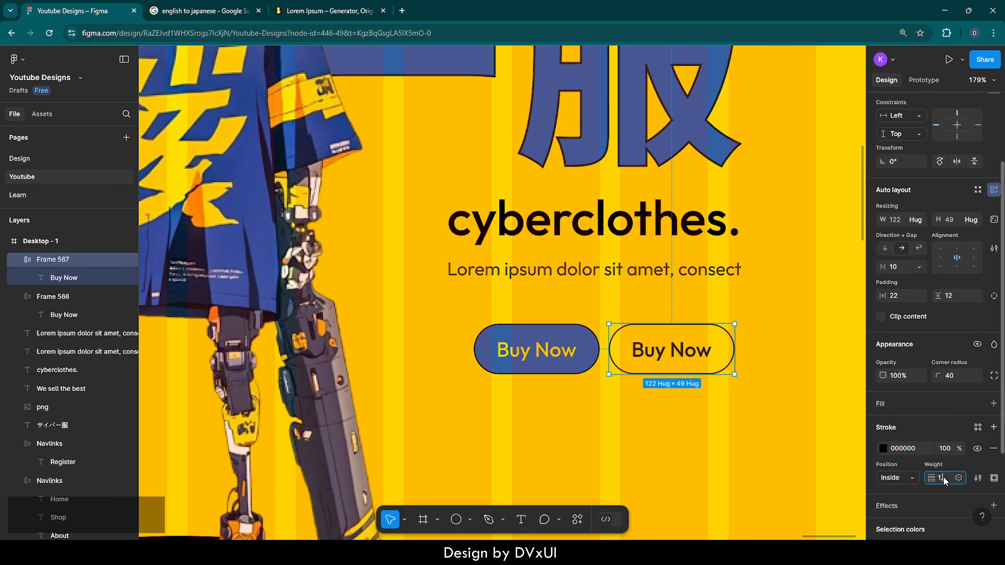
pyautogui.press('Return')
pyautogui.click(914, 450)
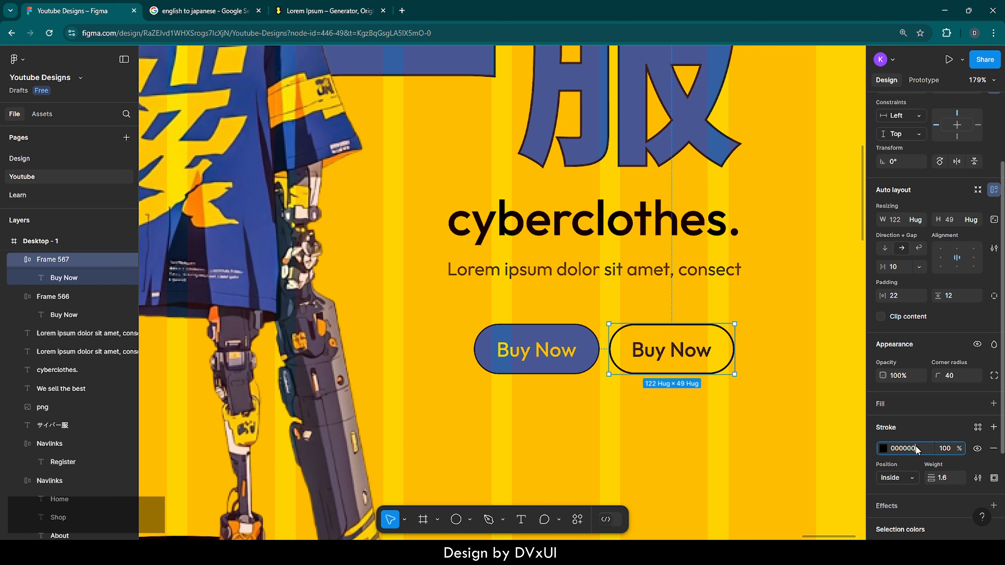
pyautogui.write('25')
pyautogui.press('Return')
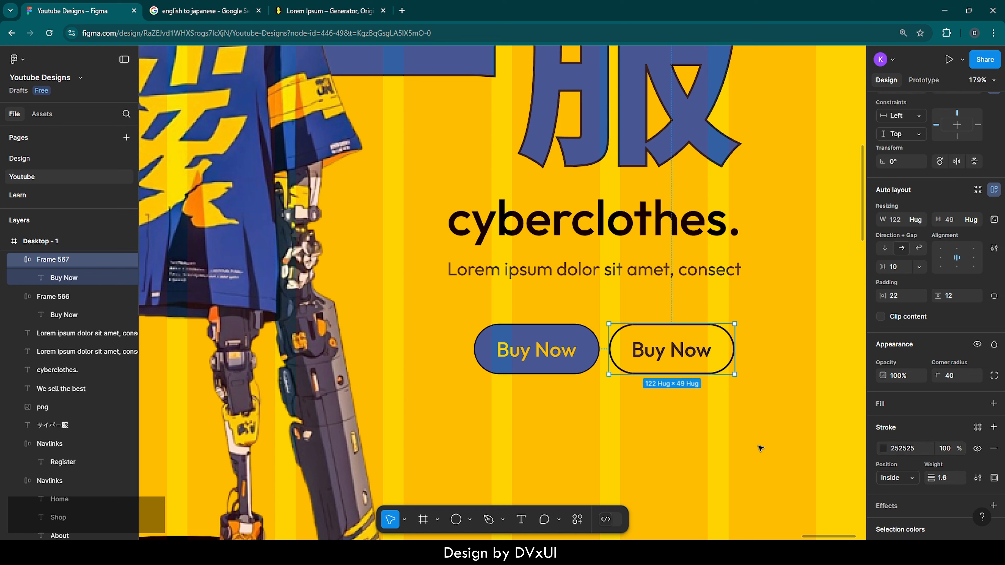
pyautogui.click(756, 445)
# Change the outlined button's text to "Visit Store"
pyautogui.click(700, 372)
pyautogui.click(694, 355)
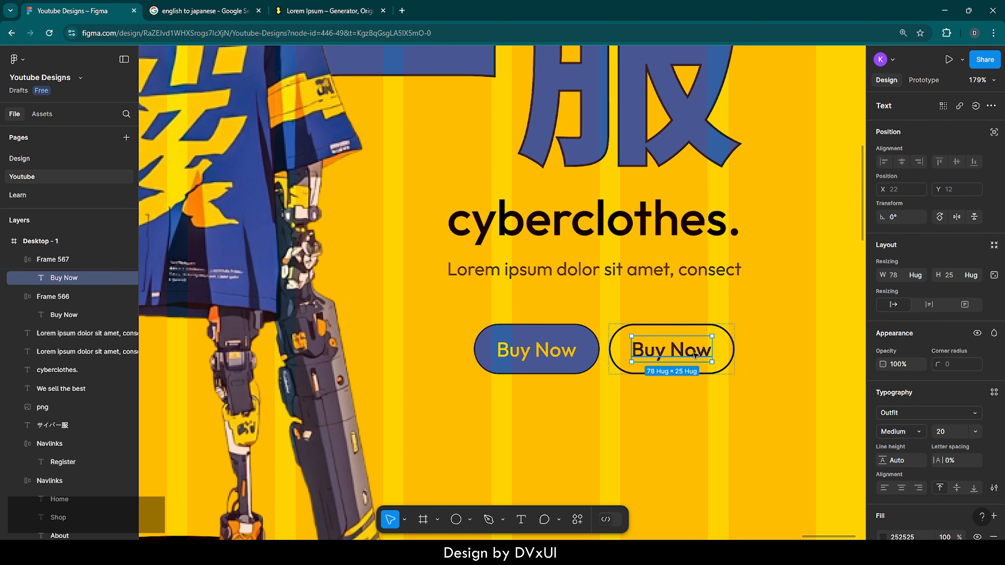
pyautogui.doubleClick(694, 352)
pyautogui.press('BackSpace')
pyautogui.write('V')
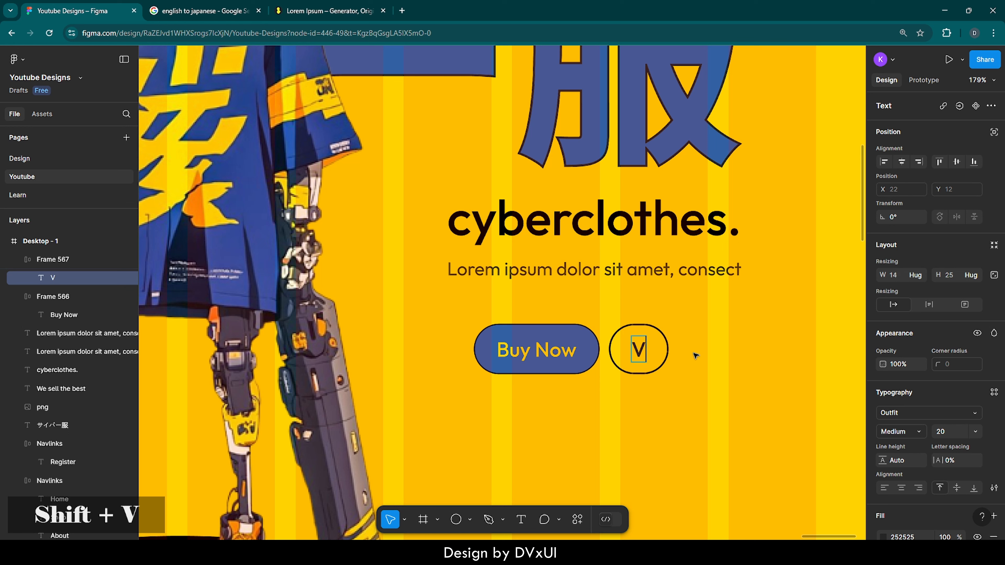
pyautogui.write('isit Store')
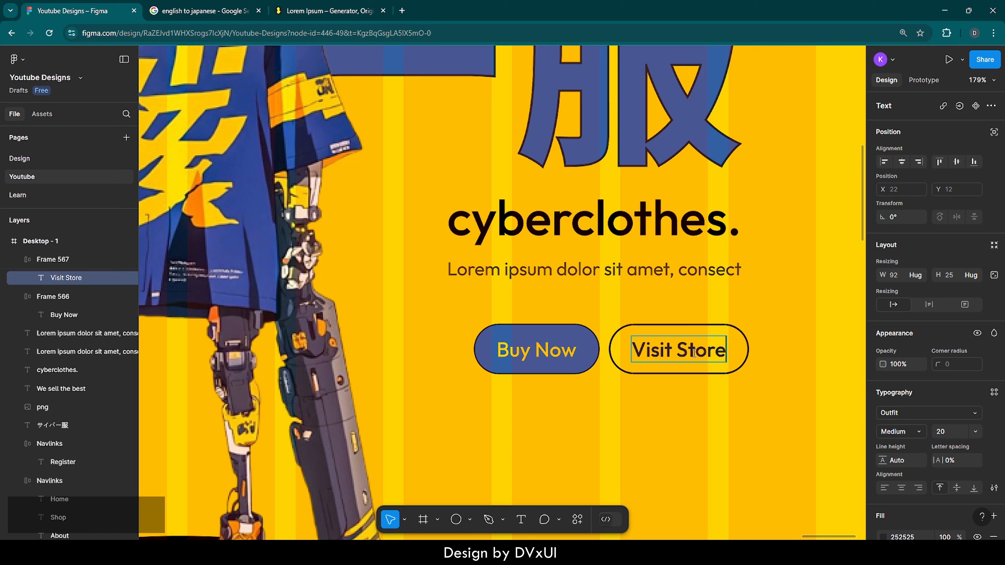
pyautogui.click(715, 391)
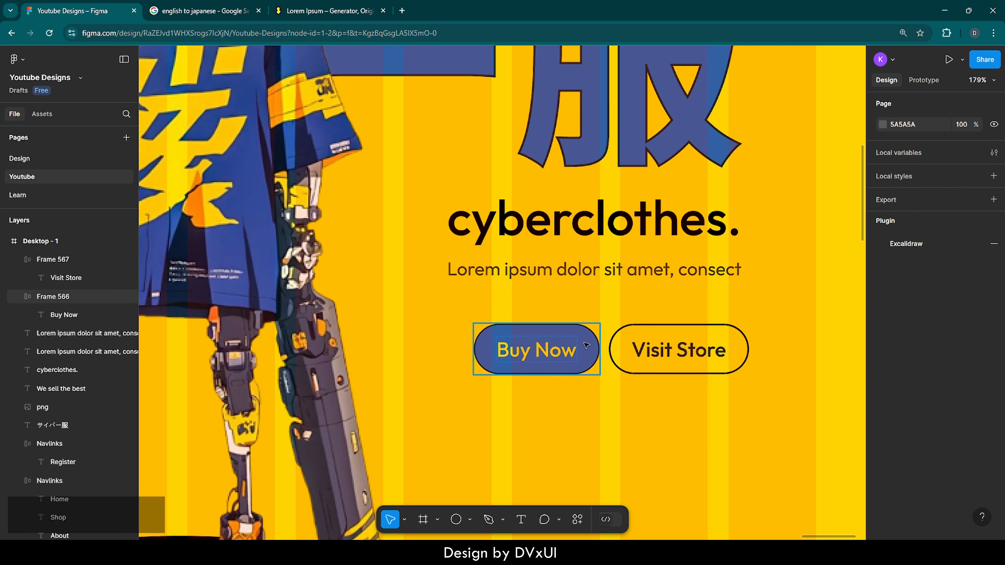
# Set the auto layout gap of both buttons to 14 and move them up under the short lorem ipsum line, to Y 657
pyautogui.keyDown('shift'); pyautogui.click(575, 345); pyautogui.keyUp('shift')
pyautogui.keyDown('shift'); pyautogui.click(654, 354); pyautogui.keyUp('shift')
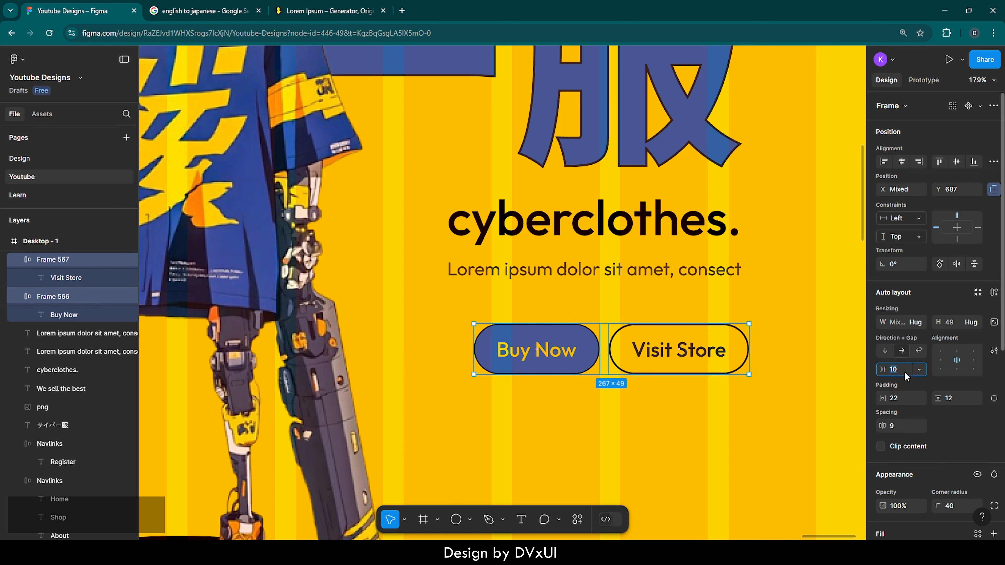
pyautogui.press('Up')
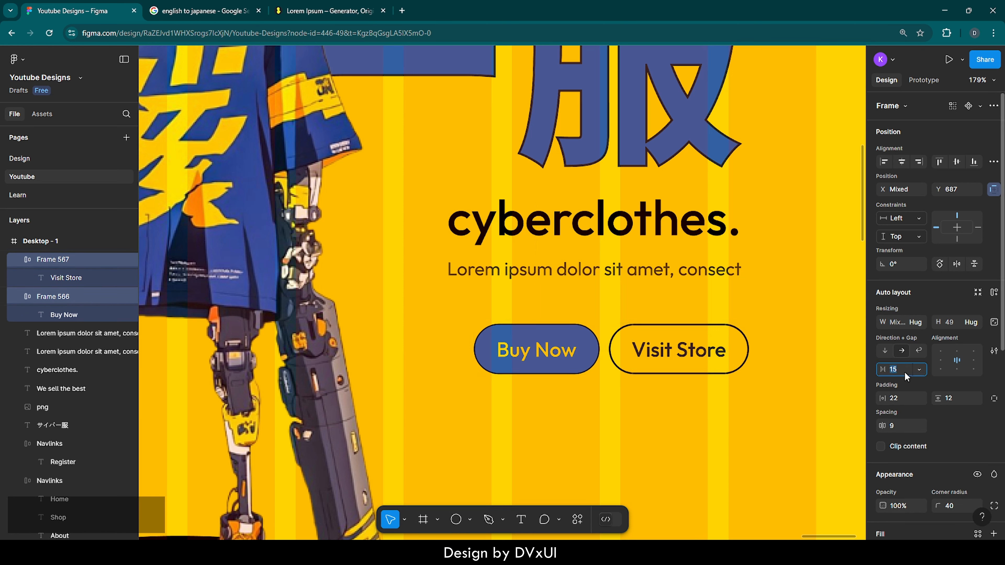
pyautogui.moveTo(650, 353); pyautogui.dragTo(629, 321)
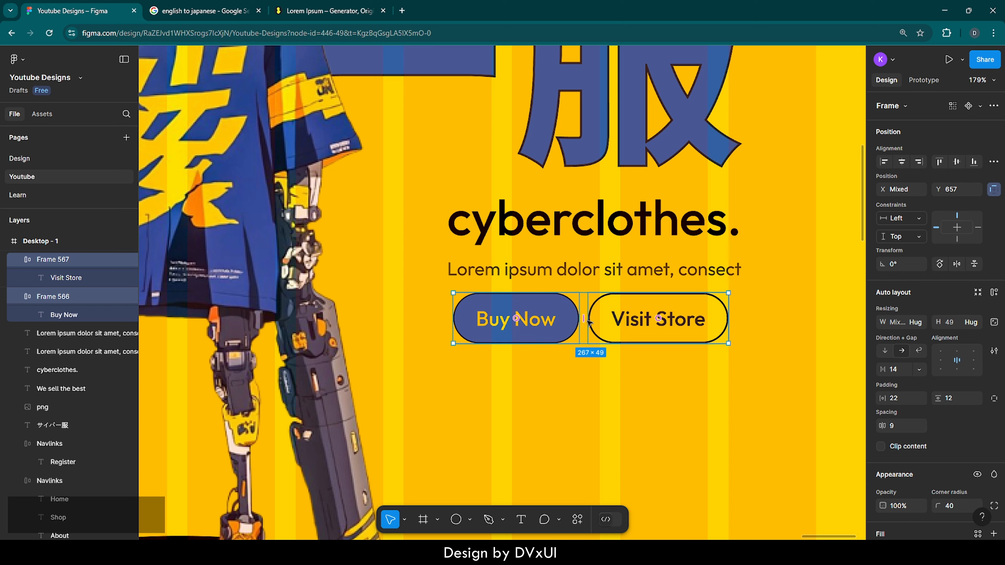
# Set the spacing between the "Buy Now" and "Visit Store" buttons to 14
pyautogui.moveTo(583, 319)
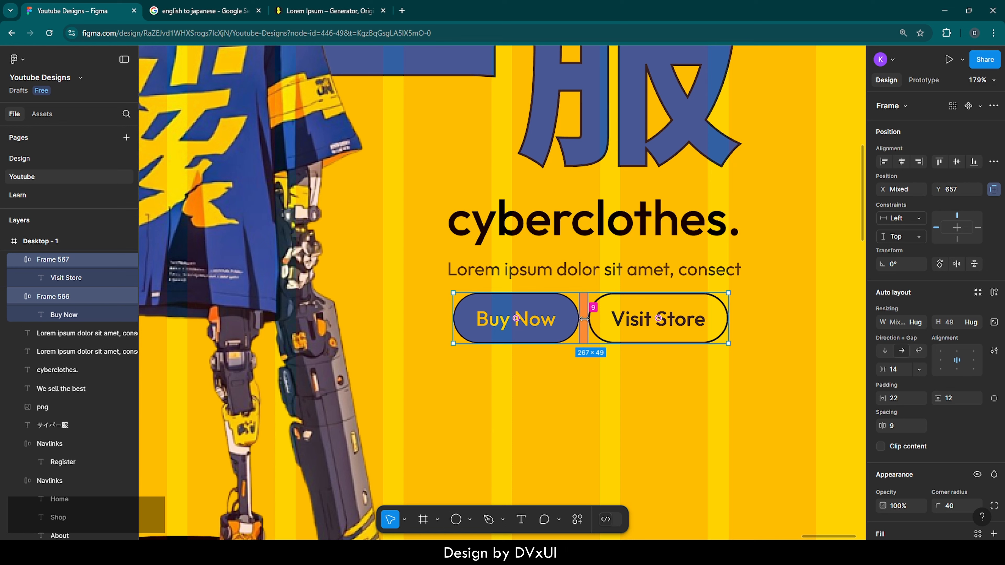
pyautogui.moveTo(585, 319); pyautogui.dragTo(588, 319)
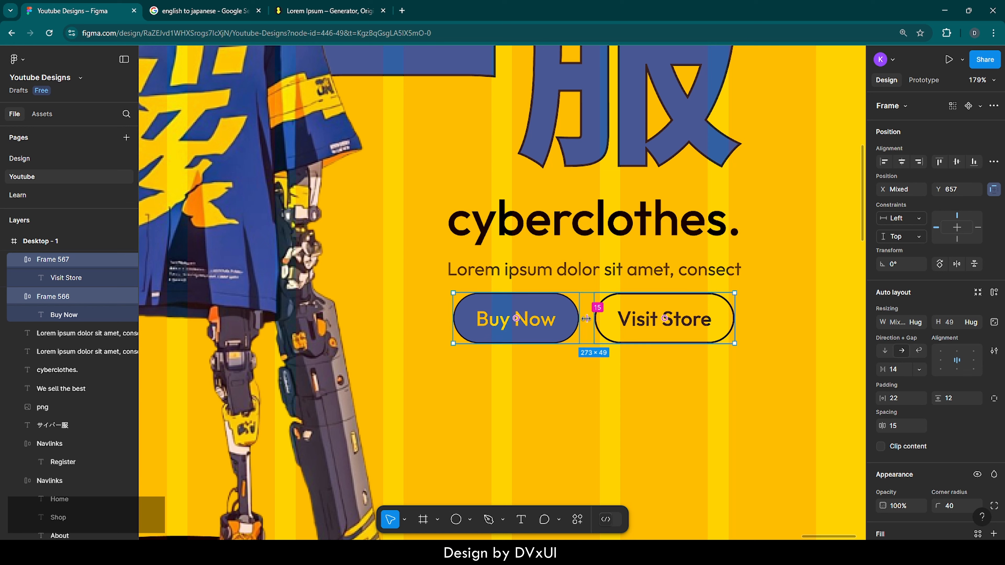
pyautogui.click(896, 429)
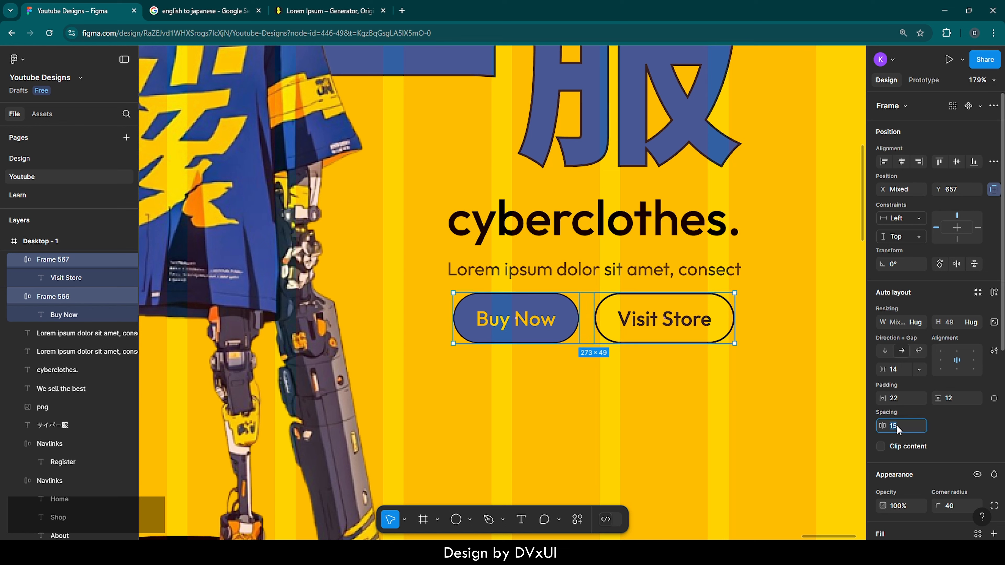
pyautogui.press('Down')
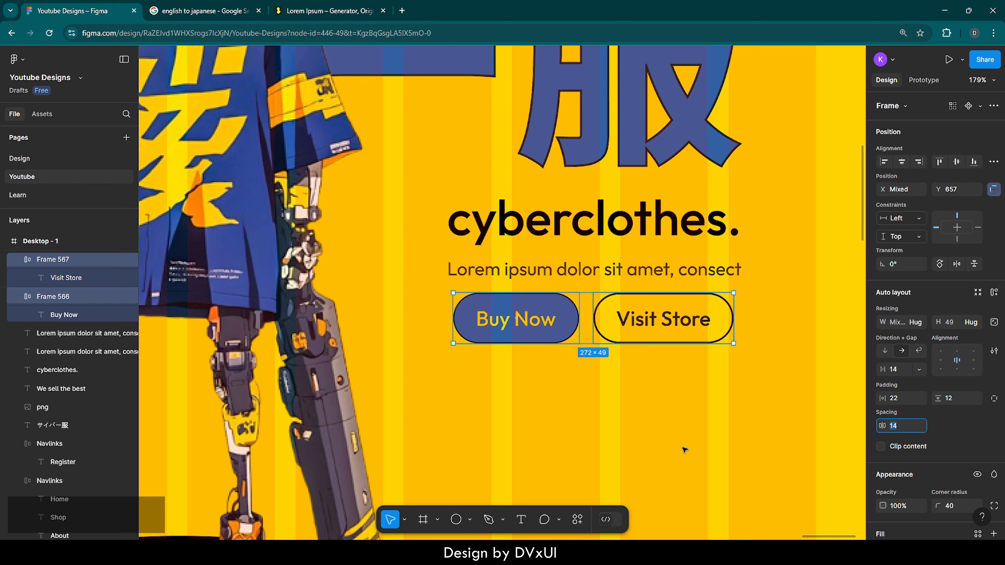
# Nudge the "Buy Now" and "Visit Store" buttons together slightly right and down beneath the short lorem ipsum line
pyautogui.click(683, 449)
pyautogui.moveTo(683, 445); pyautogui.dragTo(550, 333)
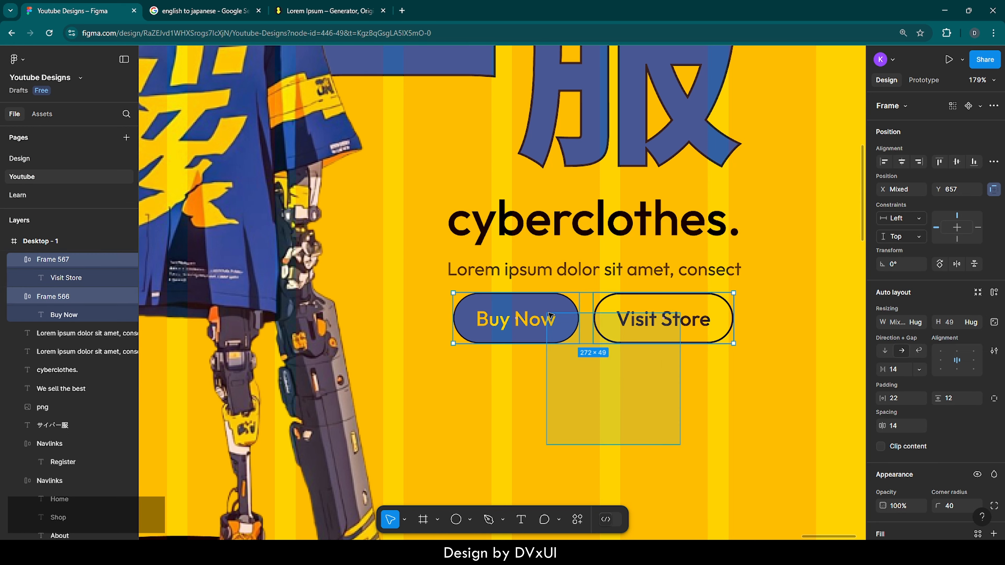
pyautogui.hotkey('shift', 'Down')
pyautogui.hotkey('shift', 'Up')
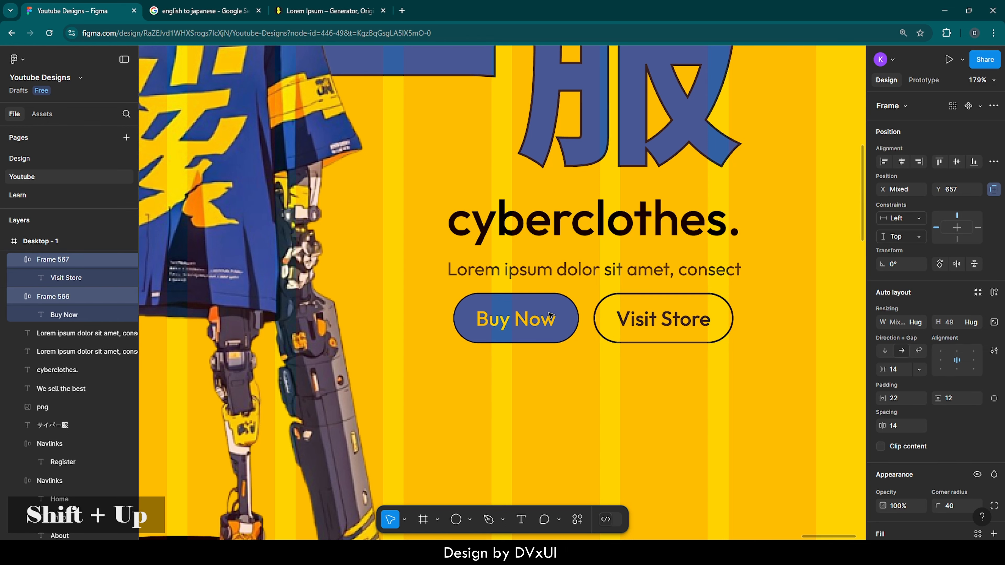
pyautogui.press('Right')
pyautogui.press('0')
pyautogui.press('Right')
pyautogui.press('Down')
pyautogui.press('Down')
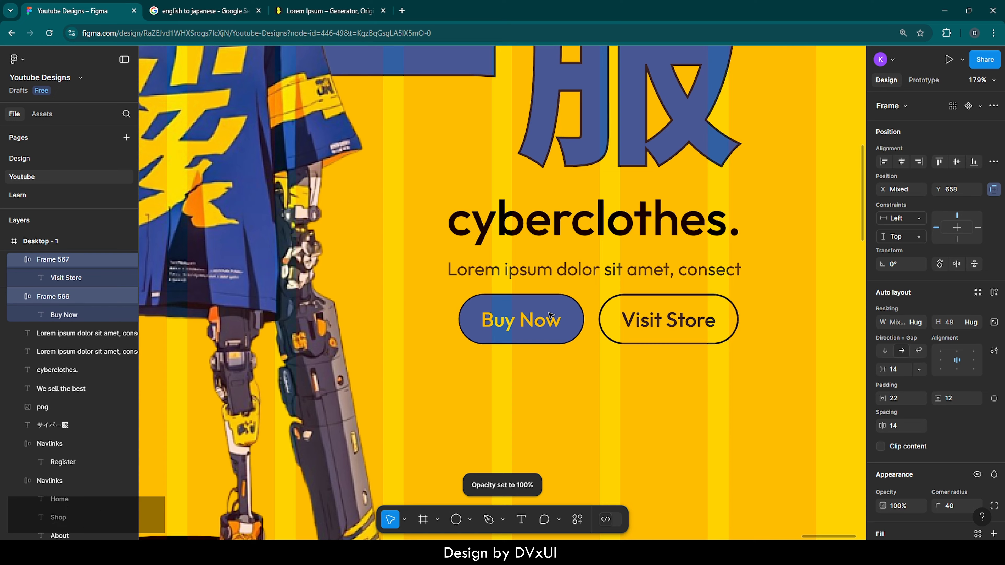
pyautogui.click(569, 397)
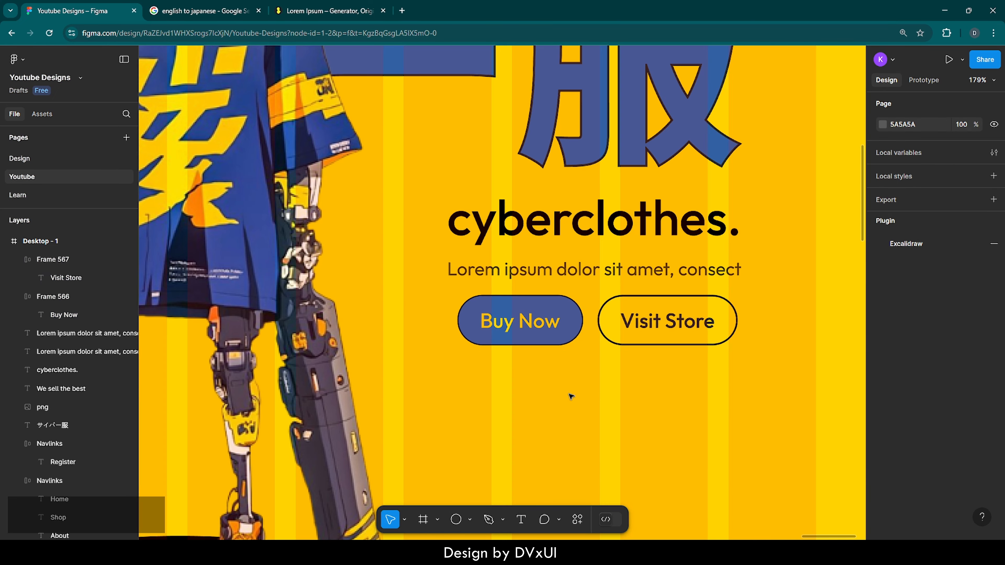
# Place a 100 × 100 frame in the empty area below the "Visit Store" button and fill it with blue 3461A5
pyautogui.keyDown('ctrl'); pyautogui.scroll(-5, 570, 397); pyautogui.keyUp('ctrl')
pyautogui.hotkey('shift', '1')
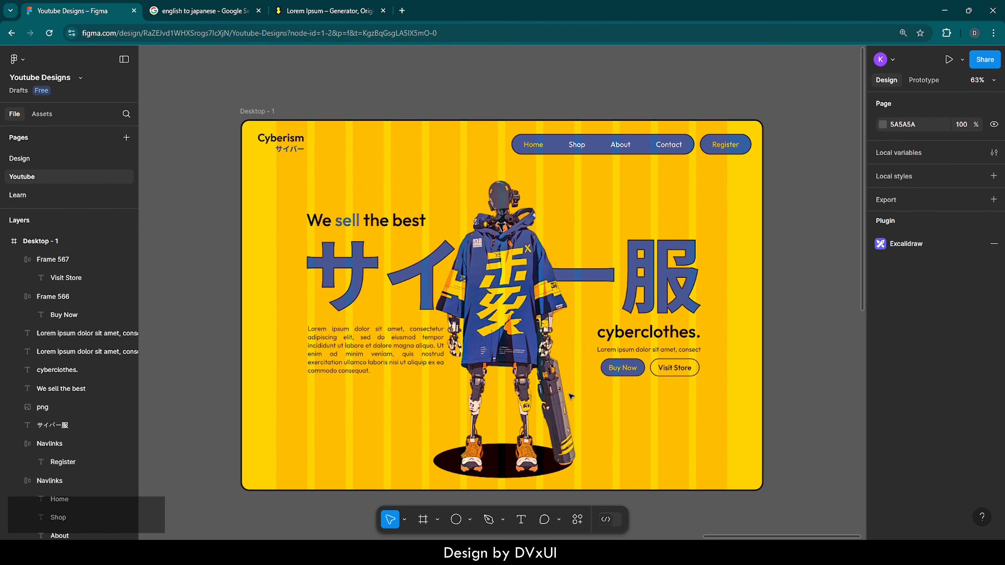
pyautogui.scroll(-2, 570, 397)
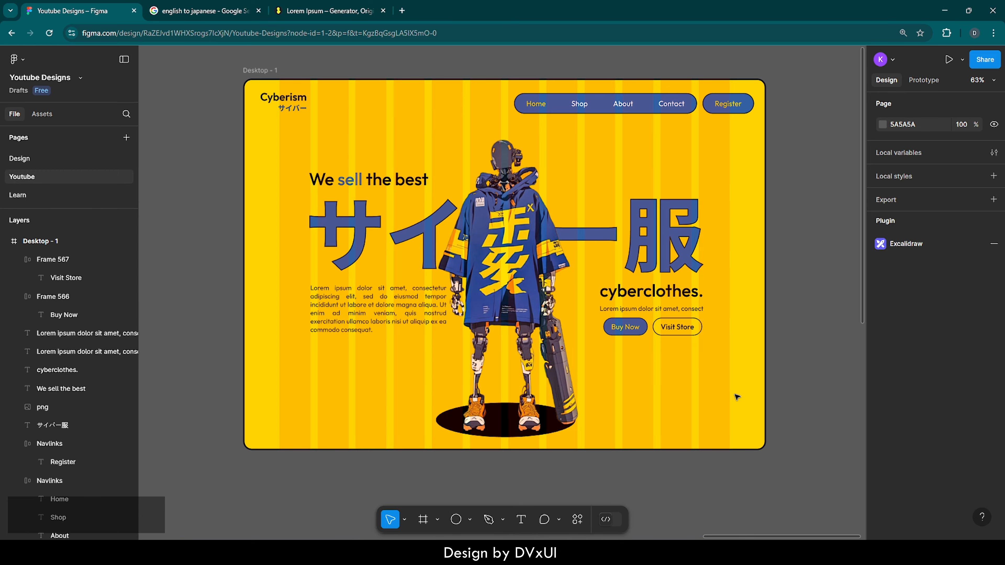
pyautogui.scroll(10, 763, 416)
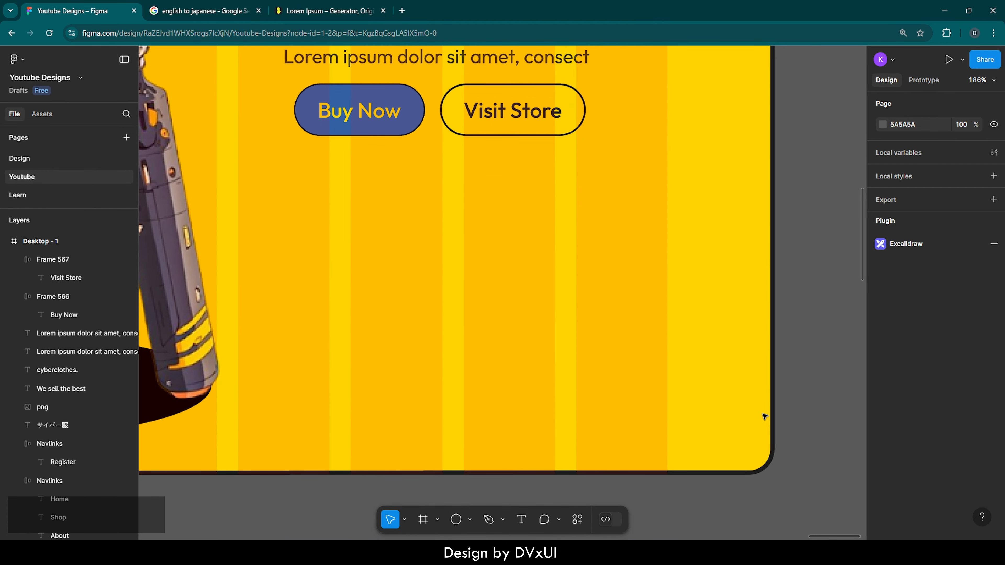
pyautogui.press('f')
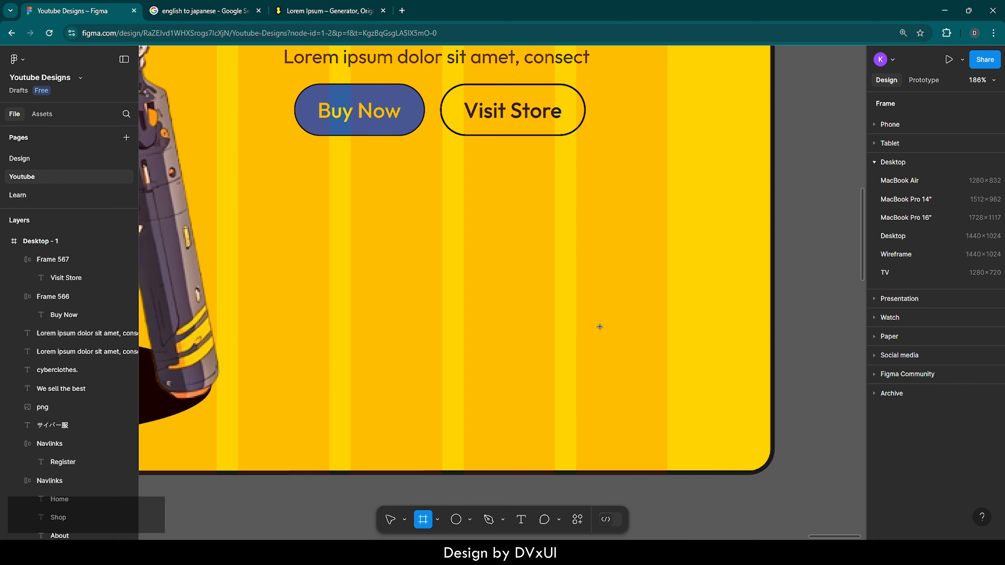
pyautogui.click(577, 293)
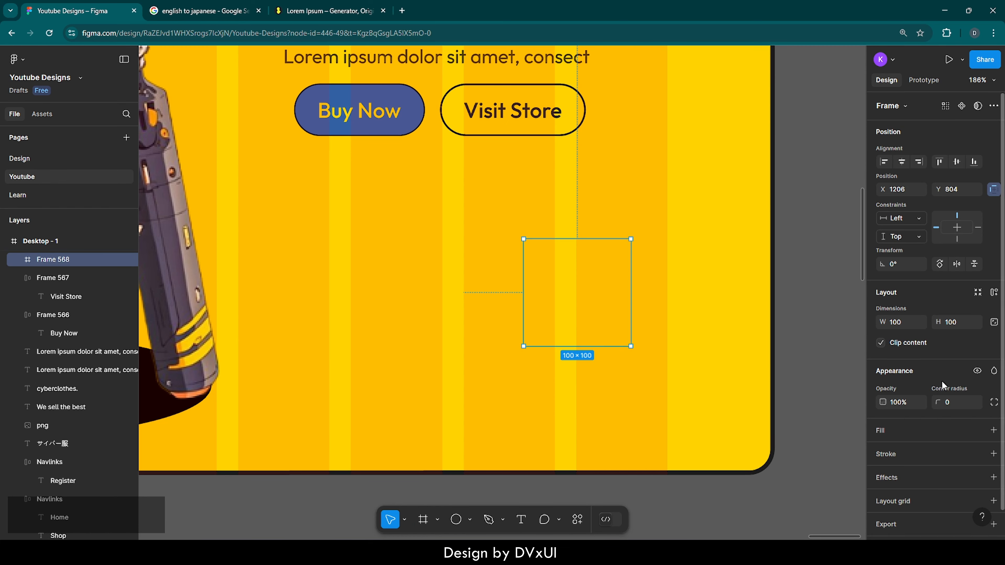
pyautogui.click(892, 434)
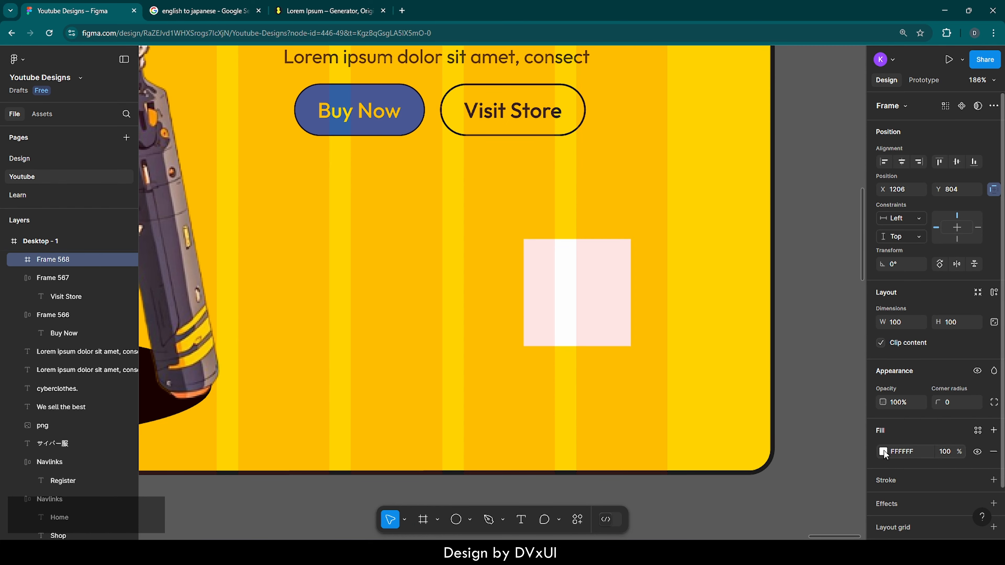
pyautogui.click(884, 452)
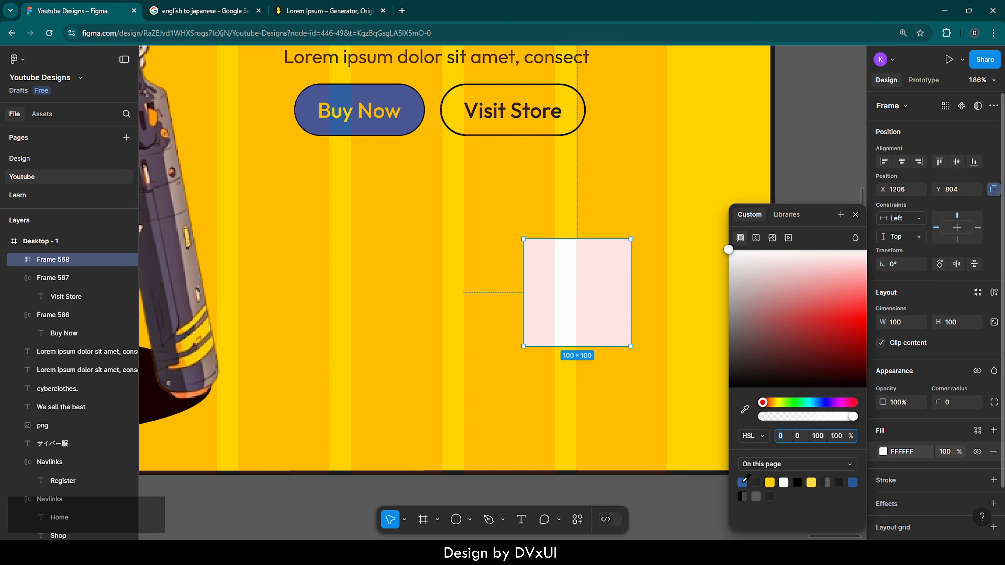
pyautogui.click(742, 482)
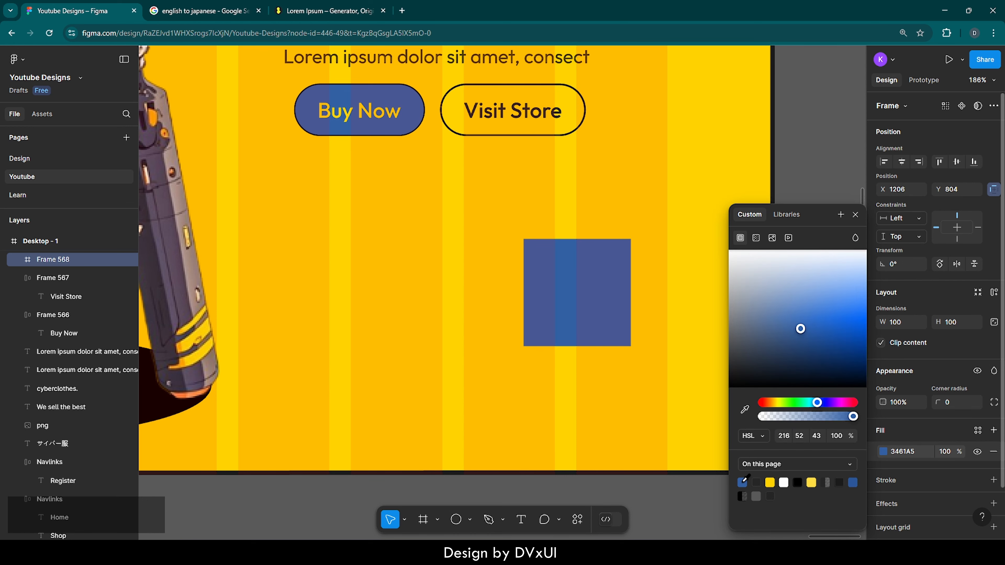
# Add an inside stroke of weight 1.6 and colour 252525 to the blue square frame
pyautogui.click(892, 481)
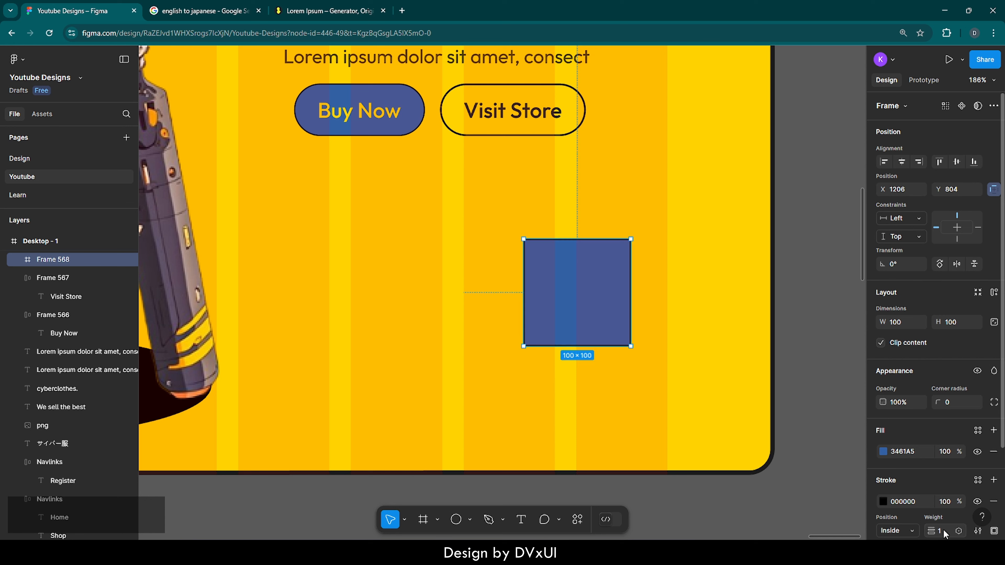
pyautogui.write('1.6')
pyautogui.press('Return')
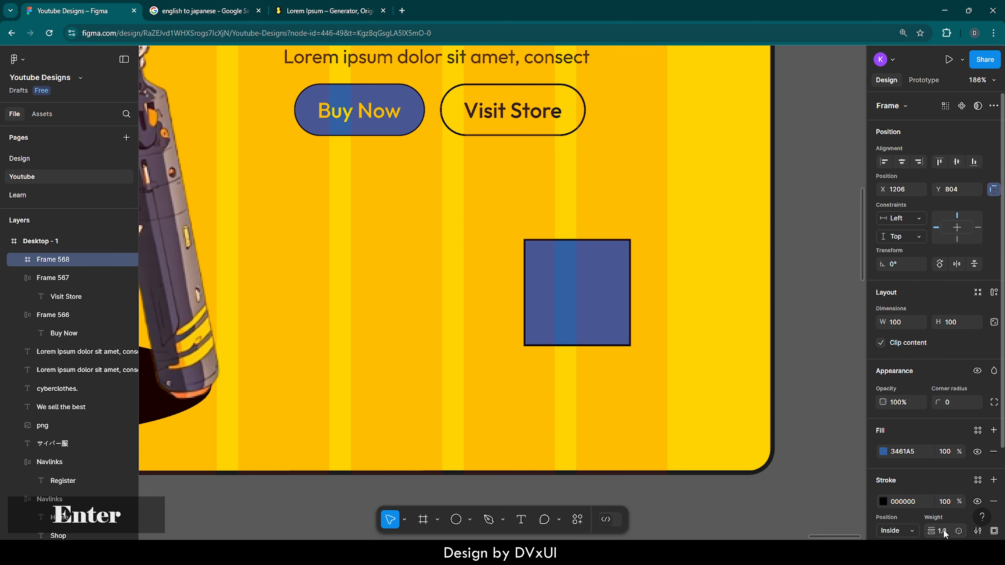
pyautogui.click(906, 501)
pyautogui.write('25')
pyautogui.press('Return')
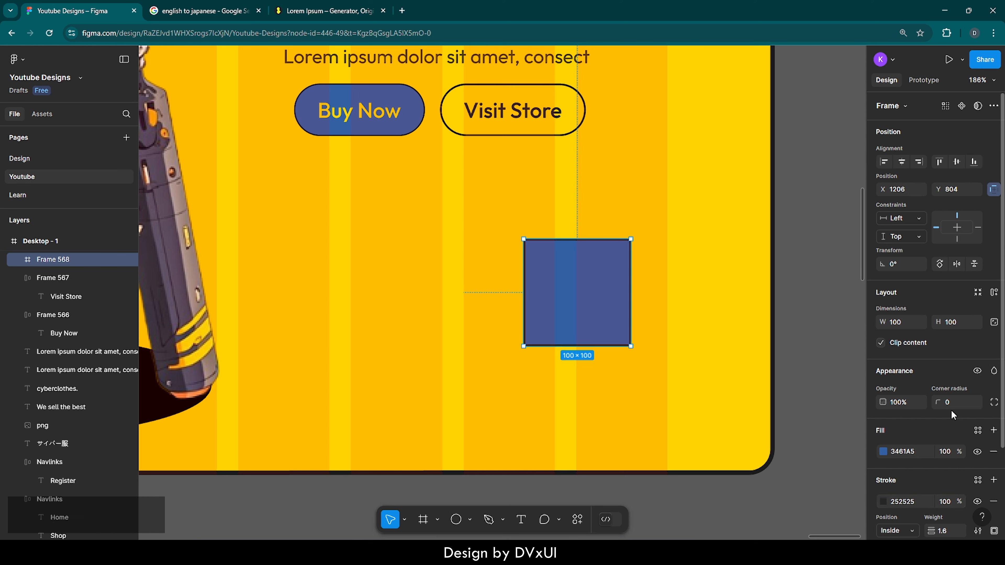
# Lock the blue square's aspect ratio and resize it to 64 × 64
pyautogui.click(991, 323)
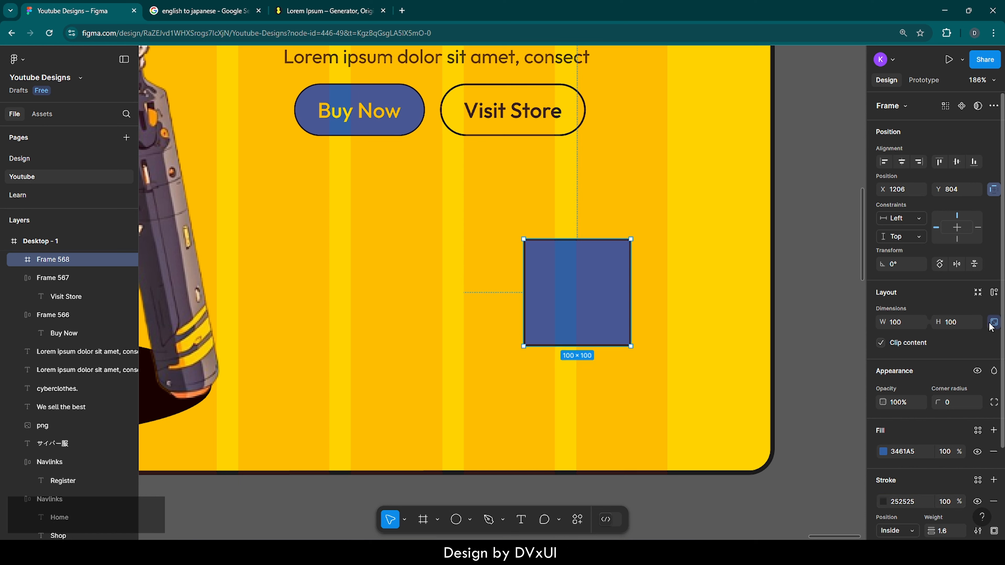
pyautogui.click(959, 325)
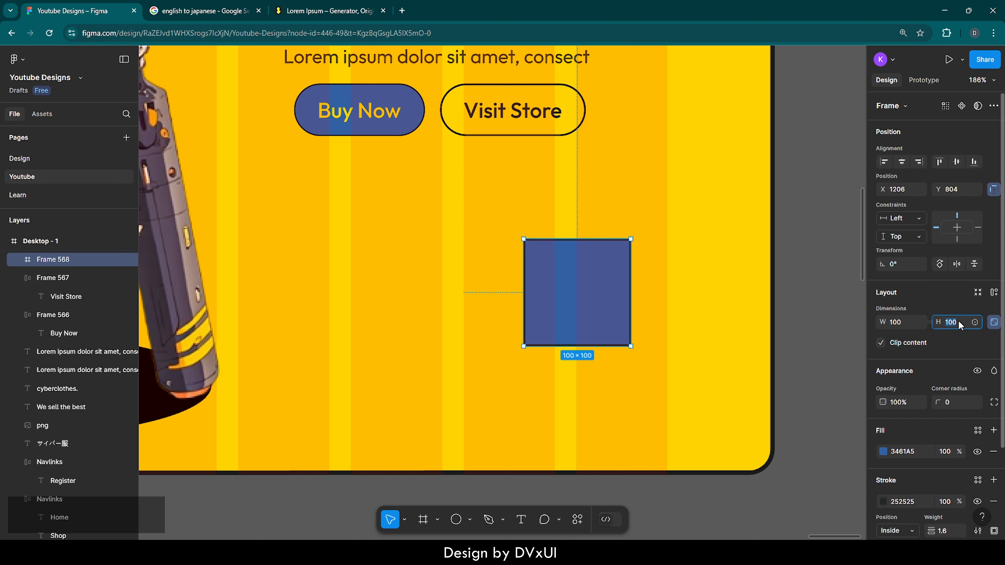
pyautogui.write('64')
pyautogui.press('Return')
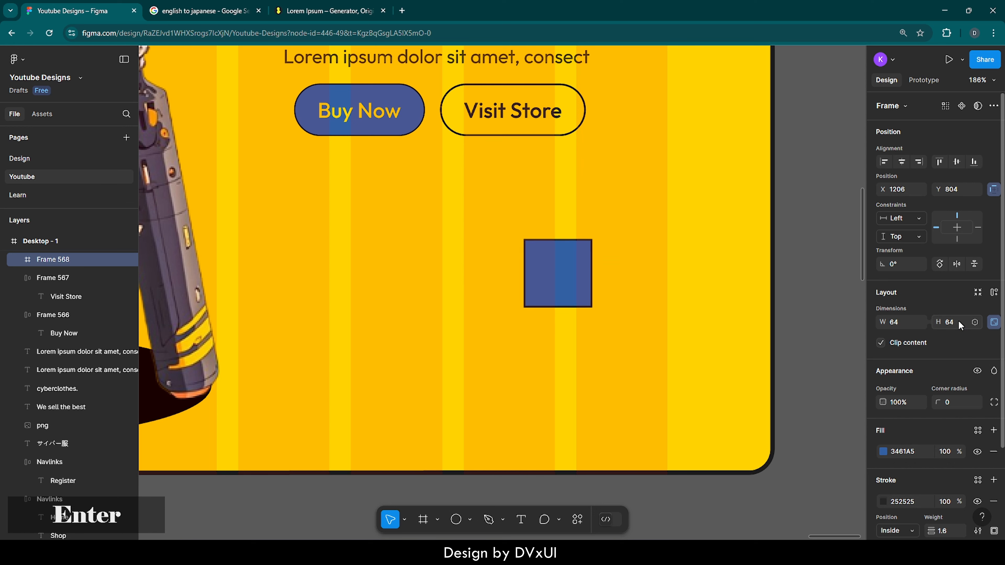
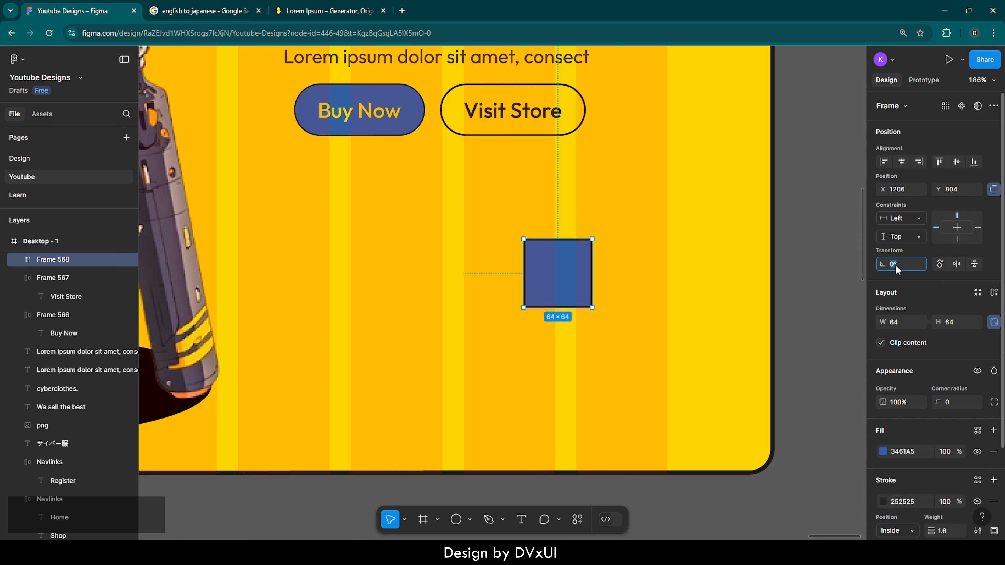
# Rotate the blue square to 45° and move it to the empty area below and beyond the "Visit Store" button
pyautogui.write('45')
pyautogui.press('Return')
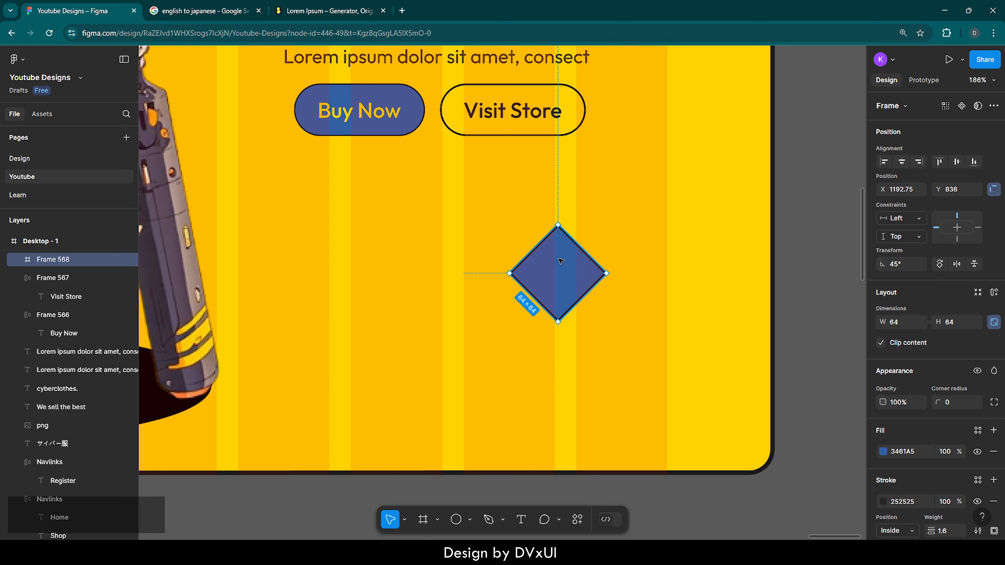
pyautogui.moveTo(559, 271); pyautogui.dragTo(620, 274)
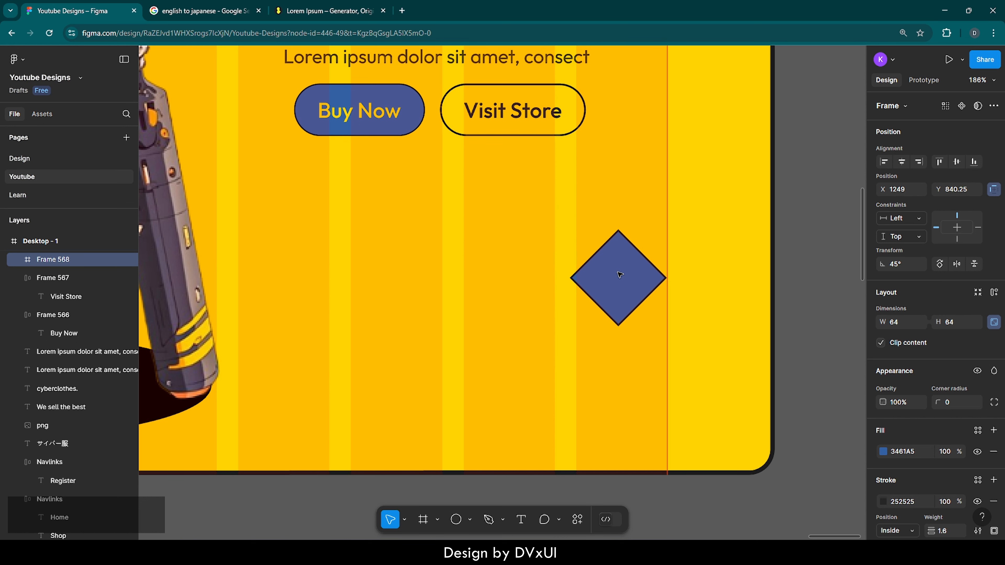
# Duplicate the rotated blue square three times and arrange the copies with the original in a four-piece diamond pattern
pyautogui.hotkey('ctrl', 'c')
pyautogui.hotkey('ctrl', 'v')
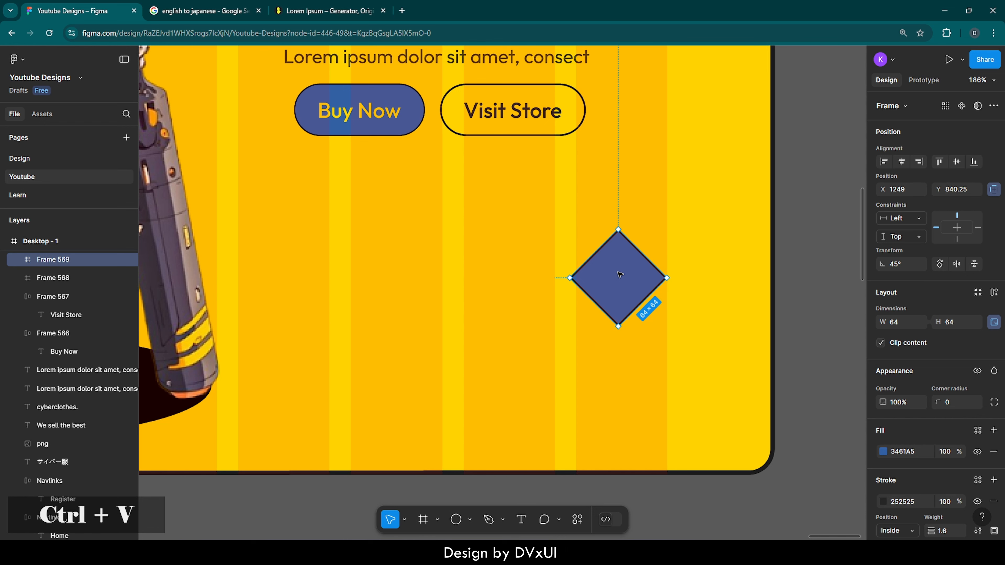
pyautogui.moveTo(620, 275); pyautogui.dragTo(561, 332)
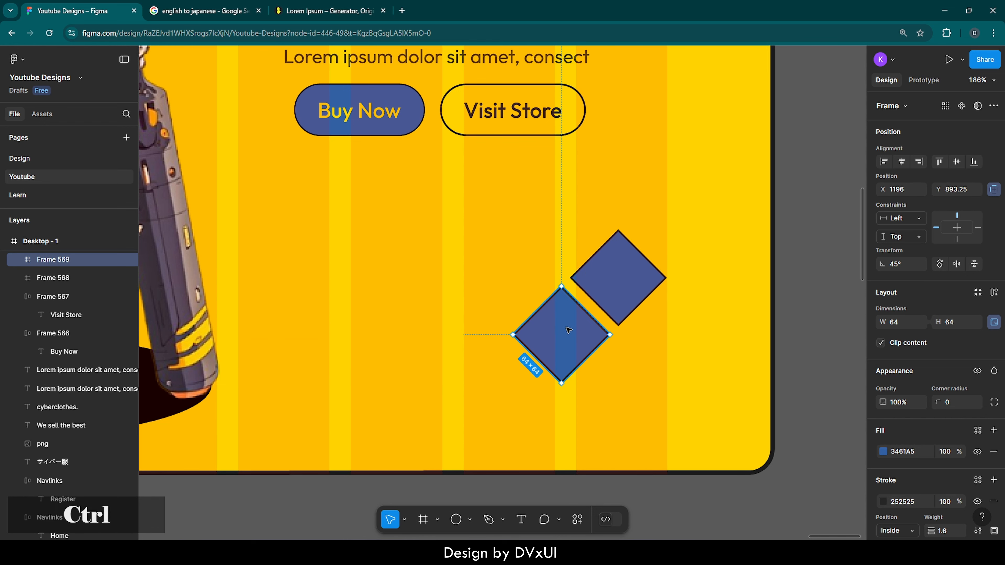
pyautogui.hotkey('ctrl', 'v')
pyautogui.moveTo(624, 276); pyautogui.dragTo(625, 380)
pyautogui.hotkey('ctrl', 'v')
pyautogui.keyDown('shift'); pyautogui.click(633, 334); pyautogui.keyUp('shift')
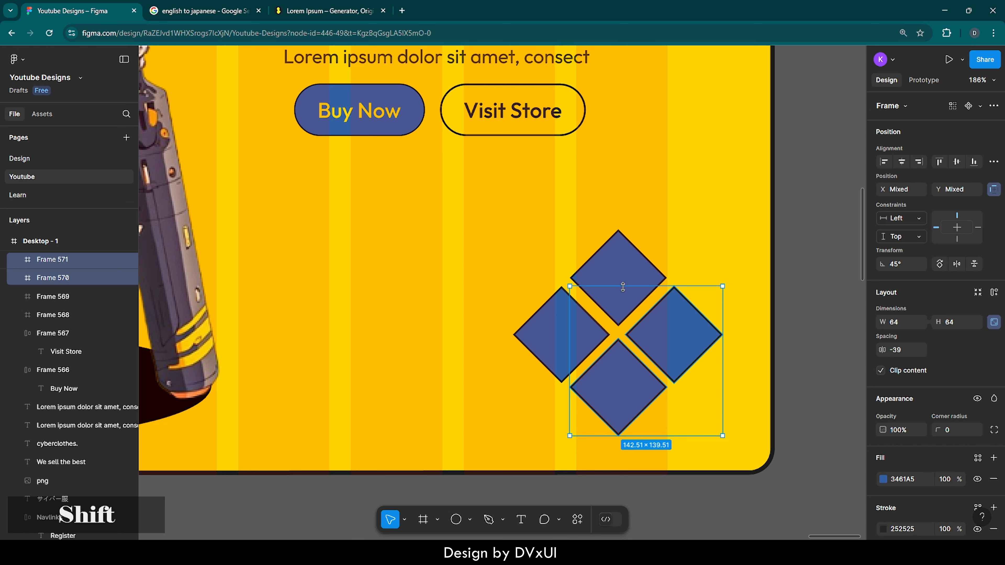
# Try to apply auto layout to all four rotated squares, and undo it
pyautogui.keyDown('shift'); pyautogui.click(623, 287); pyautogui.keyUp('shift')
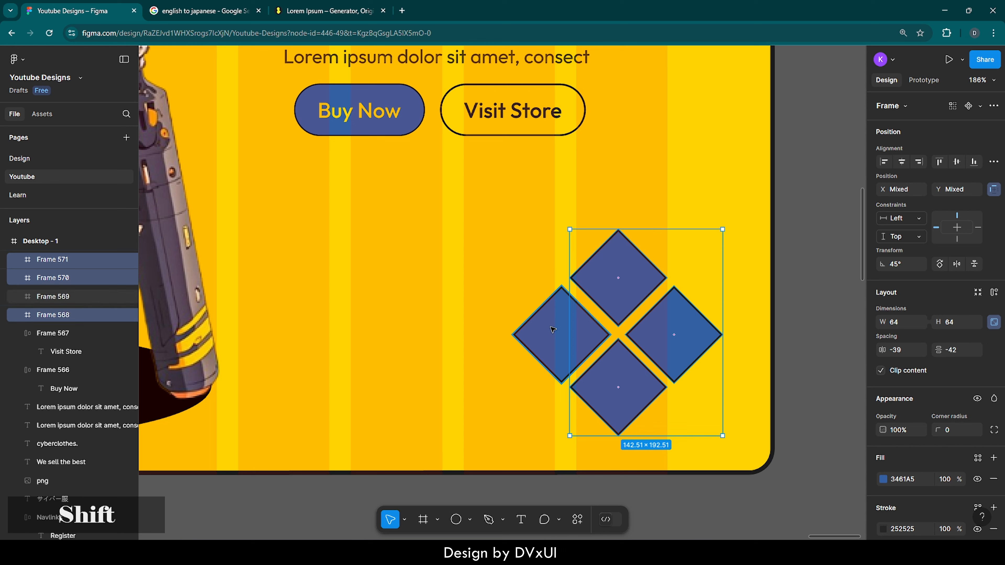
pyautogui.keyDown('shift'); pyautogui.click(566, 321); pyautogui.keyUp('shift')
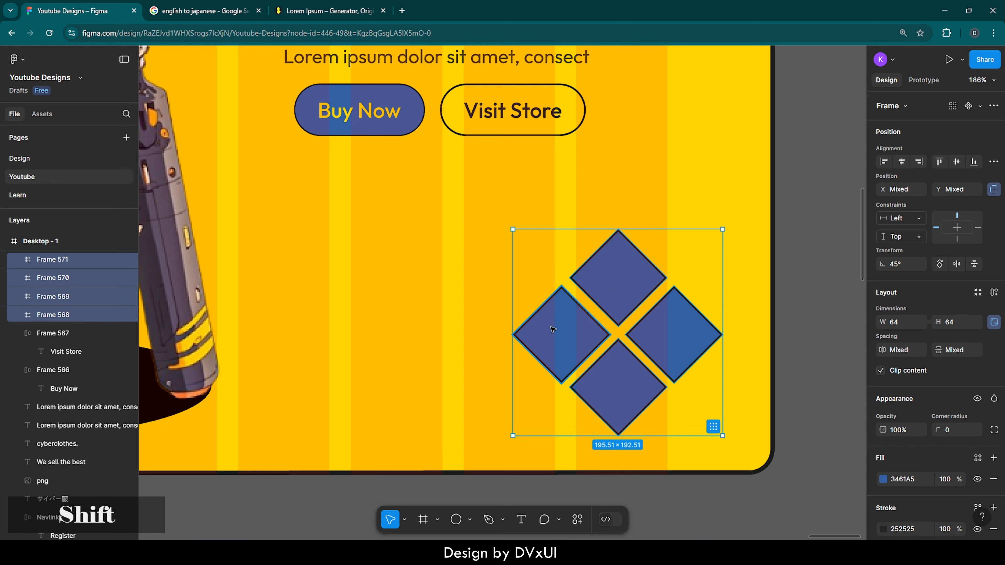
pyautogui.click(994, 293)
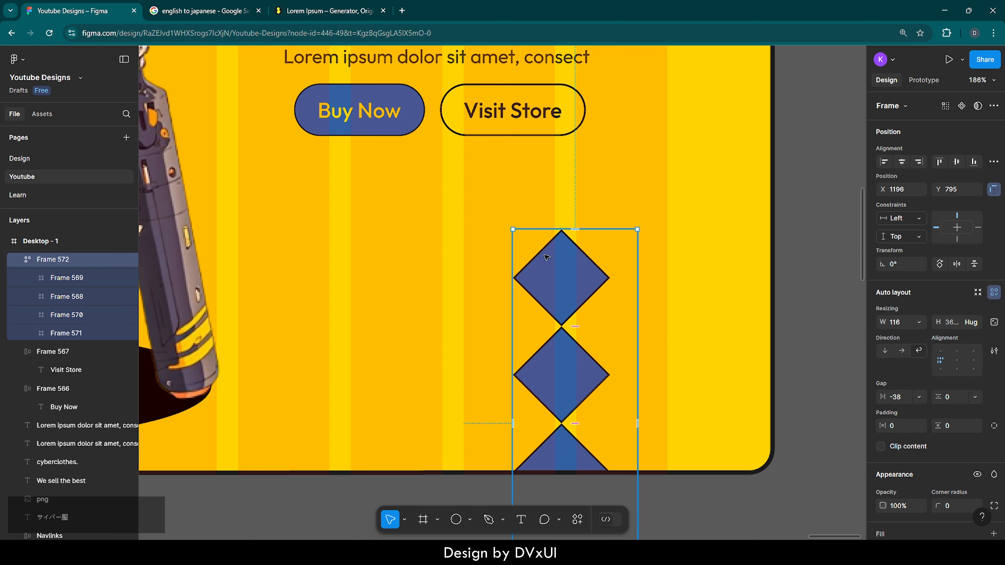
pyautogui.hotkey('ctrl', 'z')
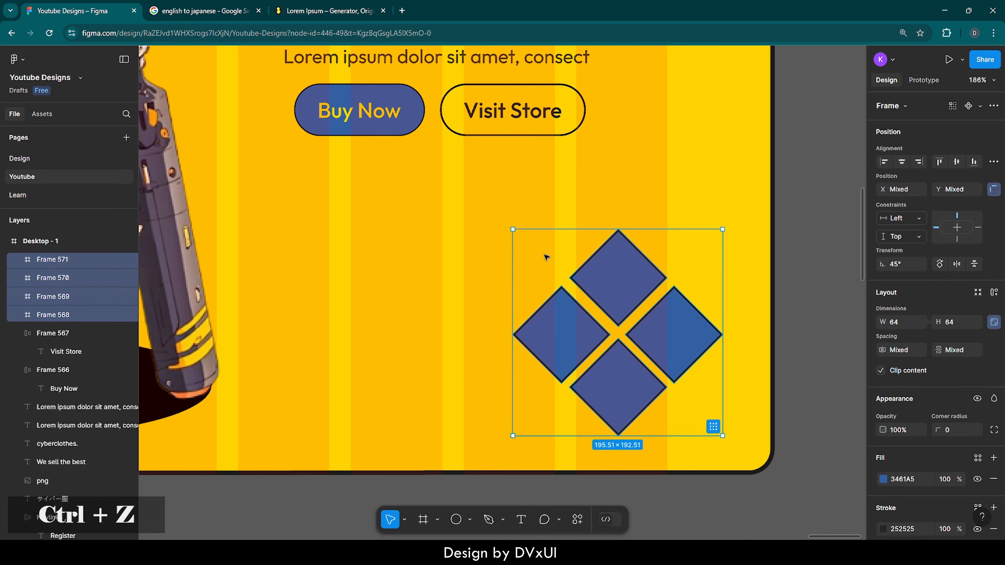
pyautogui.click(656, 194)
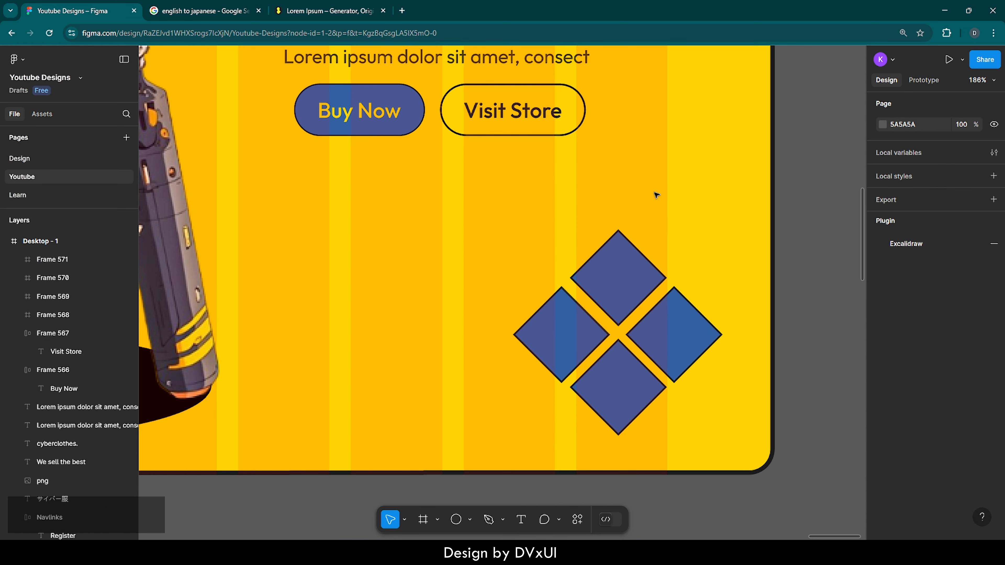
# Reset the rotation of all four blue squares to 0°
pyautogui.moveTo(541, 219); pyautogui.dragTo(691, 387)
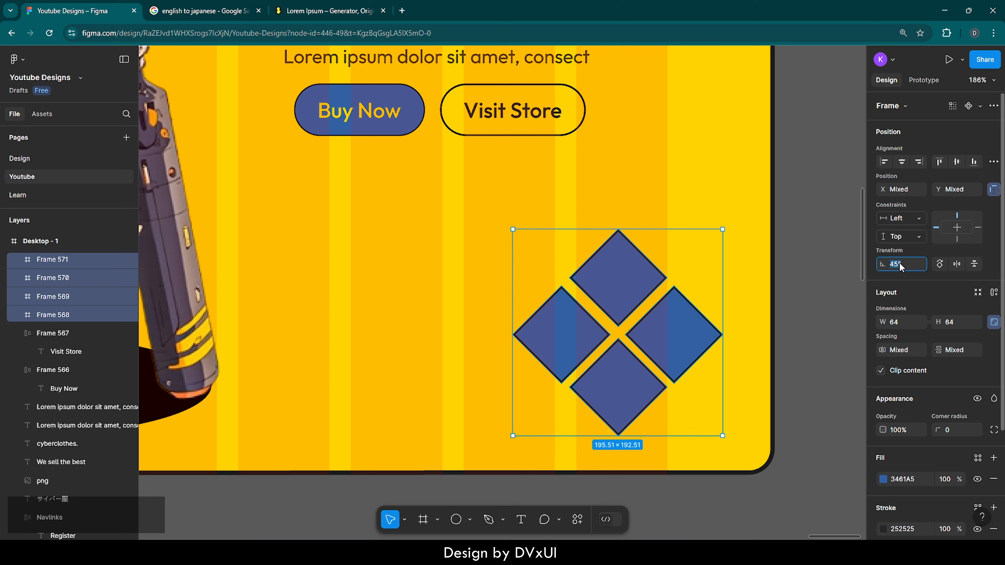
pyautogui.write('0')
pyautogui.press('Return')
pyautogui.click(638, 194)
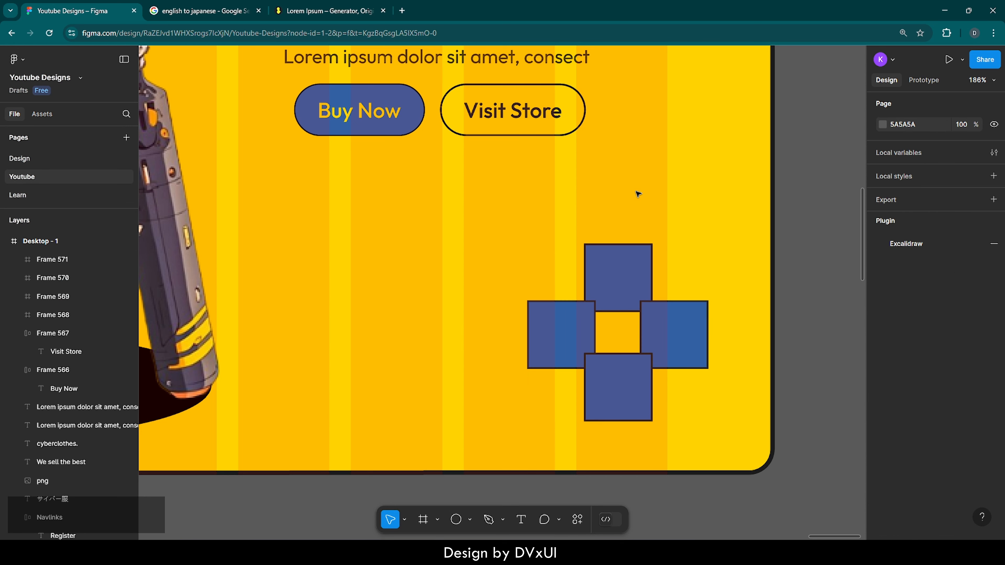
# Rearrange the overlapping blue squares into a two-by-two grid with narrow gaps, keeping the uppermost square in place
pyautogui.moveTo(522, 217); pyautogui.dragTo(699, 275)
pyautogui.click(677, 355)
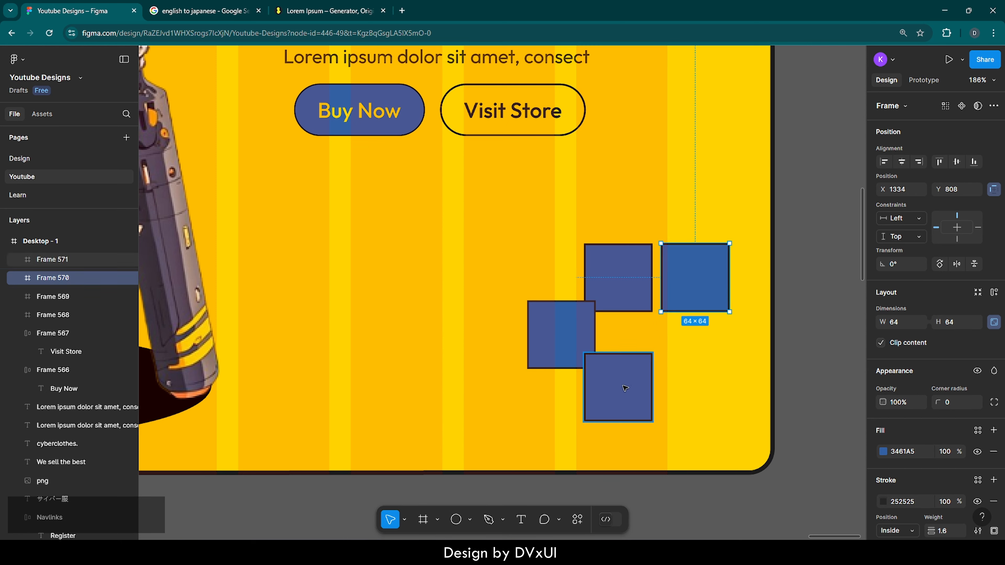
pyautogui.moveTo(623, 386); pyautogui.dragTo(701, 349)
pyautogui.moveTo(561, 340); pyautogui.dragTo(617, 356)
# Set the horizontal and vertical spacing between the four blue squares to 10
pyautogui.moveTo(545, 222); pyautogui.dragTo(725, 387)
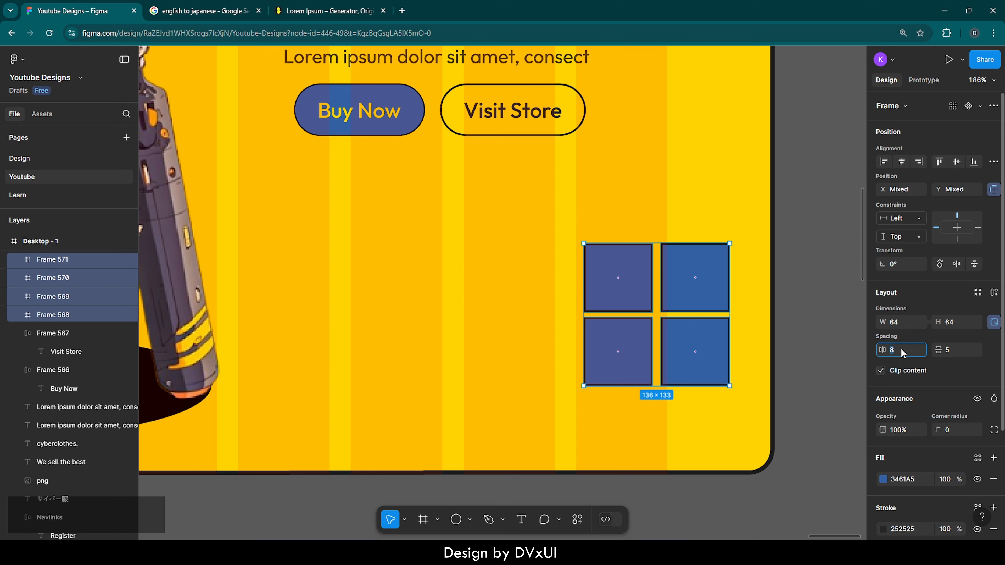
pyautogui.write('10')
pyautogui.press('Return')
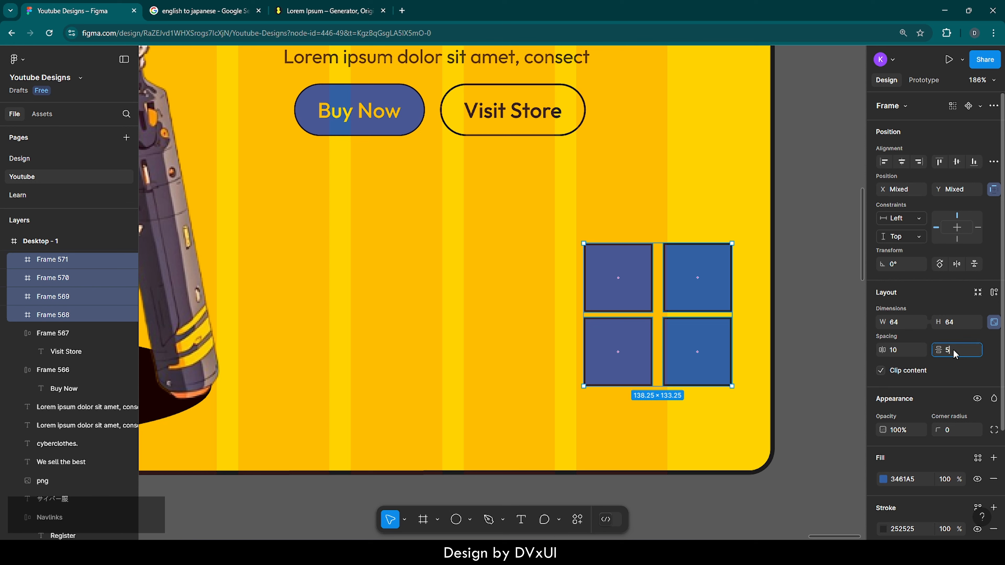
pyautogui.write('10')
pyautogui.press('Return')
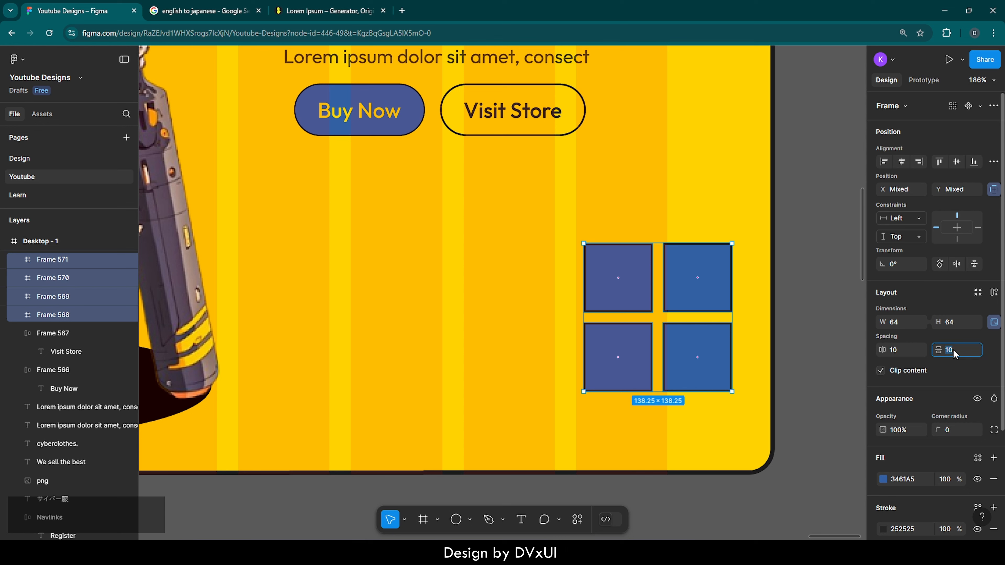
# Set the vertical and horizontal spacing between the four blue squares to 8
pyautogui.press('BackSpace')
pyautogui.write('8')
pyautogui.click(899, 351)
pyautogui.press('BackSpace')
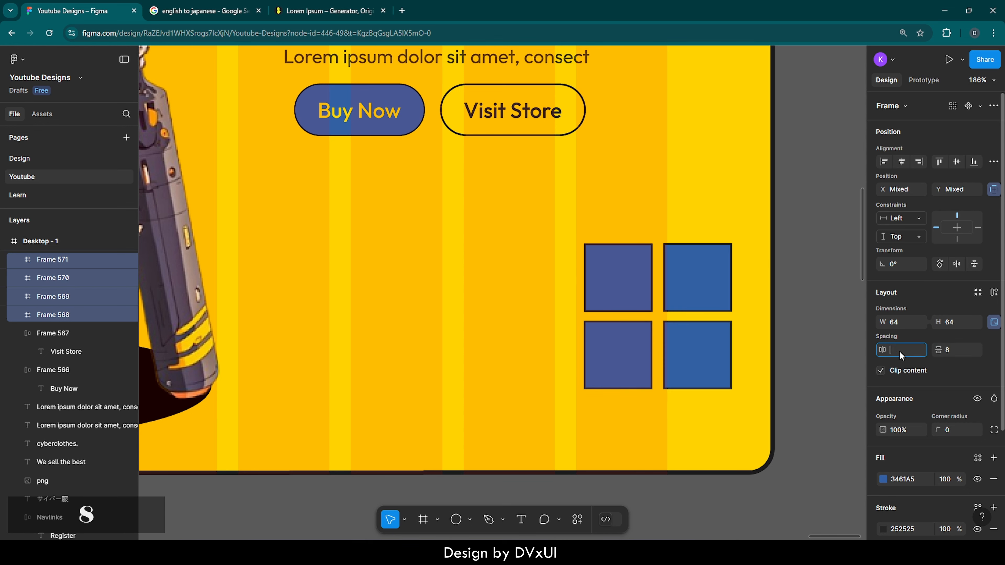
pyautogui.write('8')
pyautogui.press('Return')
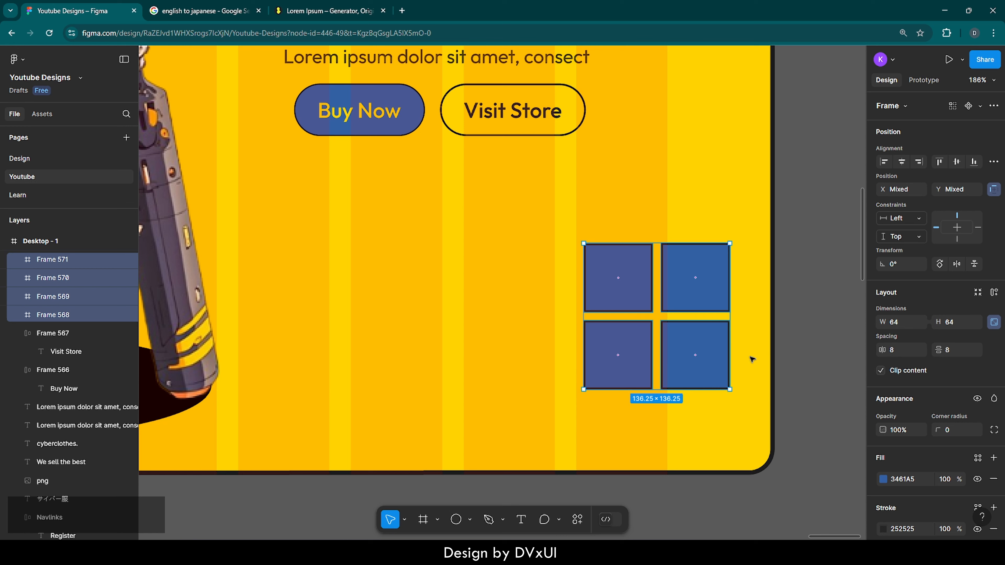
# Wrap the four blue squares in an auto layout frame and rotate that frame to 45°
pyautogui.click(994, 292)
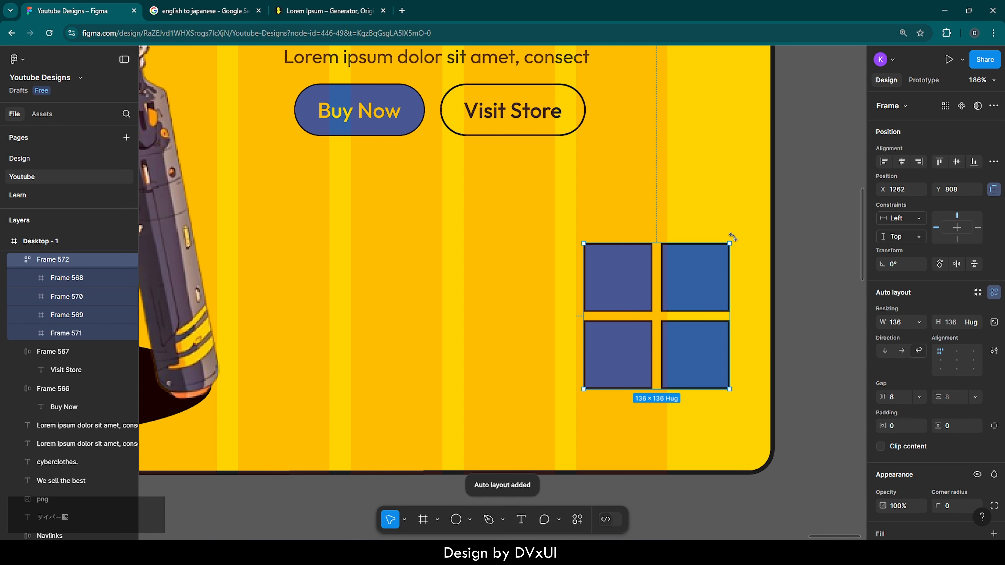
pyautogui.moveTo(733, 236); pyautogui.dragTo(780, 310)
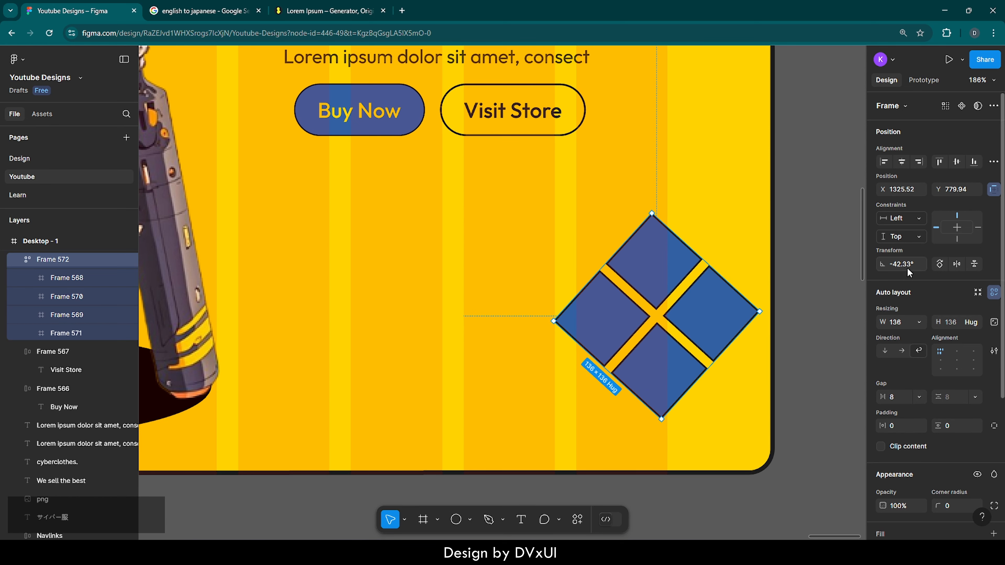
pyautogui.press('BackSpace')
pyautogui.write('45')
pyautogui.press('Return')
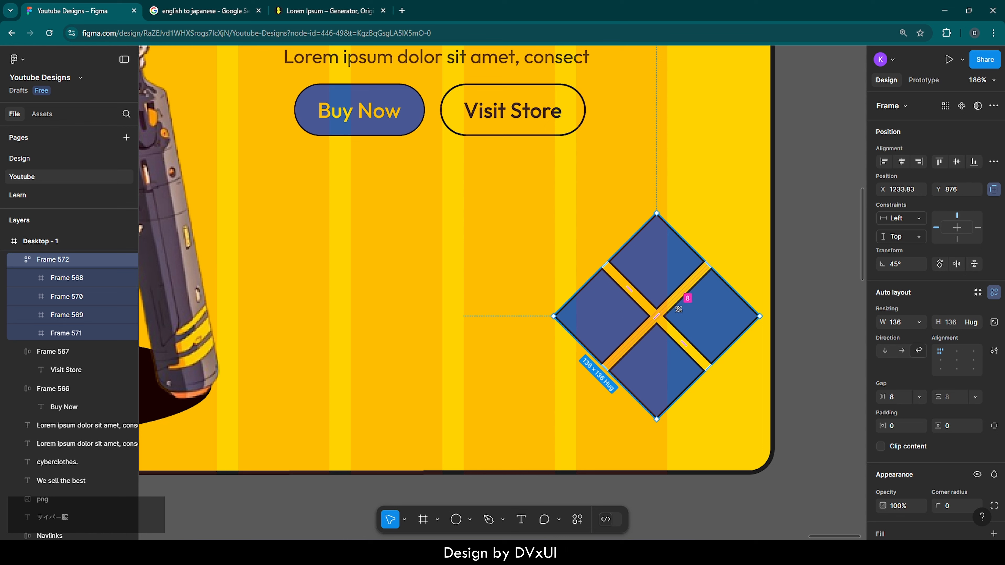
# Move the diamond-shaped grid left and slightly down, to about X 1196, Y 898, and deselect it
pyautogui.moveTo(692, 318); pyautogui.dragTo(633, 335)
pyautogui.scroll(-5, 602, 343)
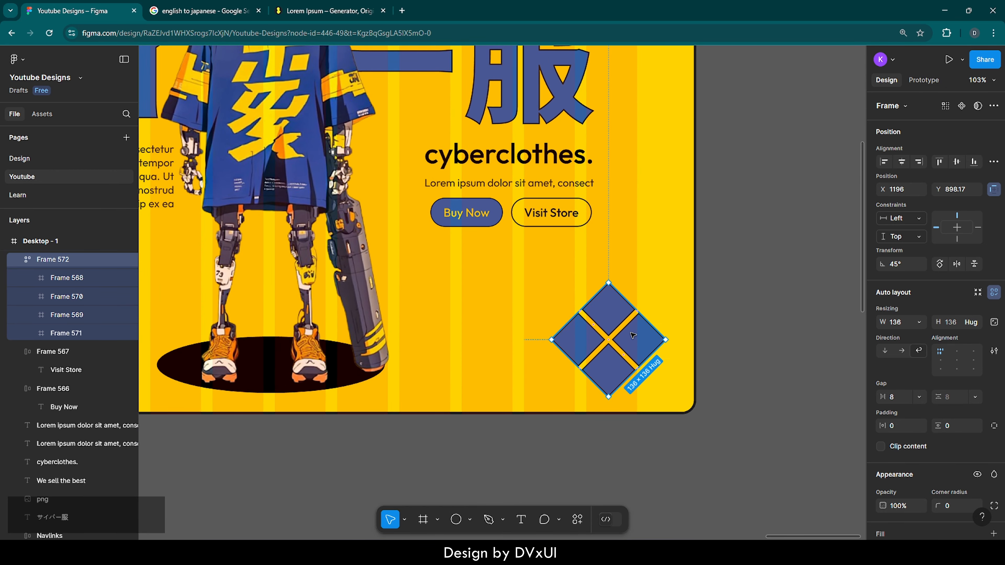
pyautogui.click(745, 345)
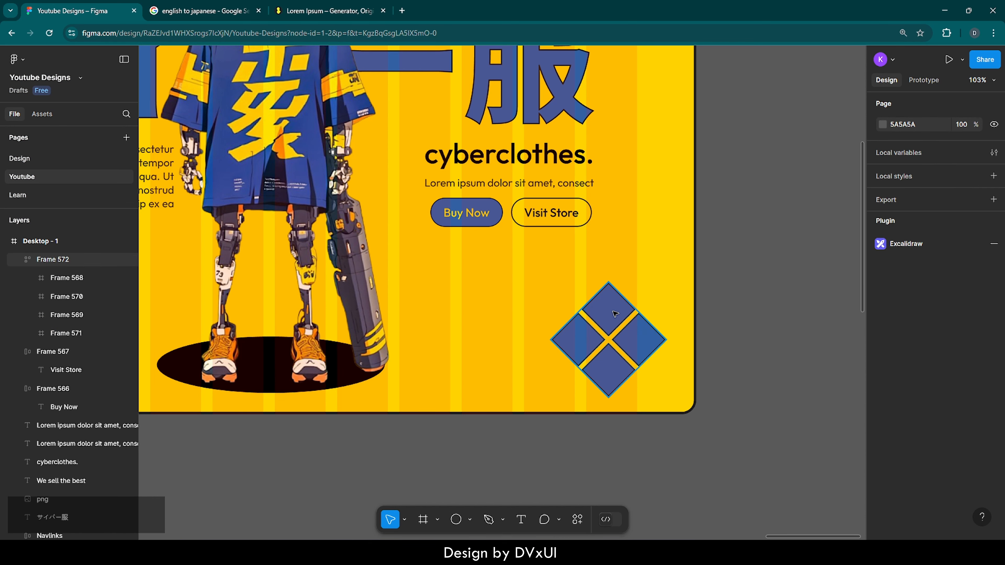
# Add the text "A" inside the uppermost blue diamond
pyautogui.scroll(5, 624, 323)
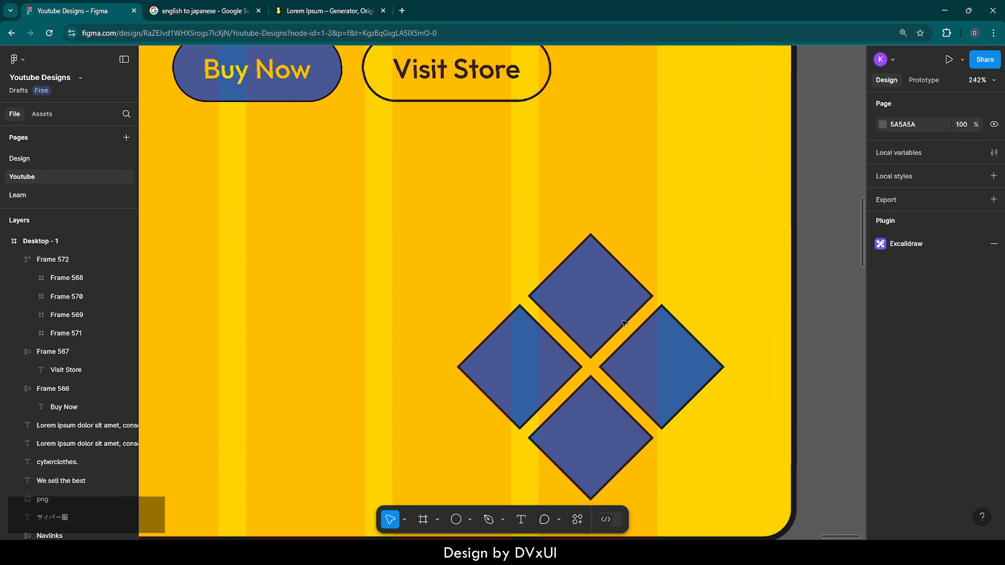
pyautogui.scroll(-2, 625, 323)
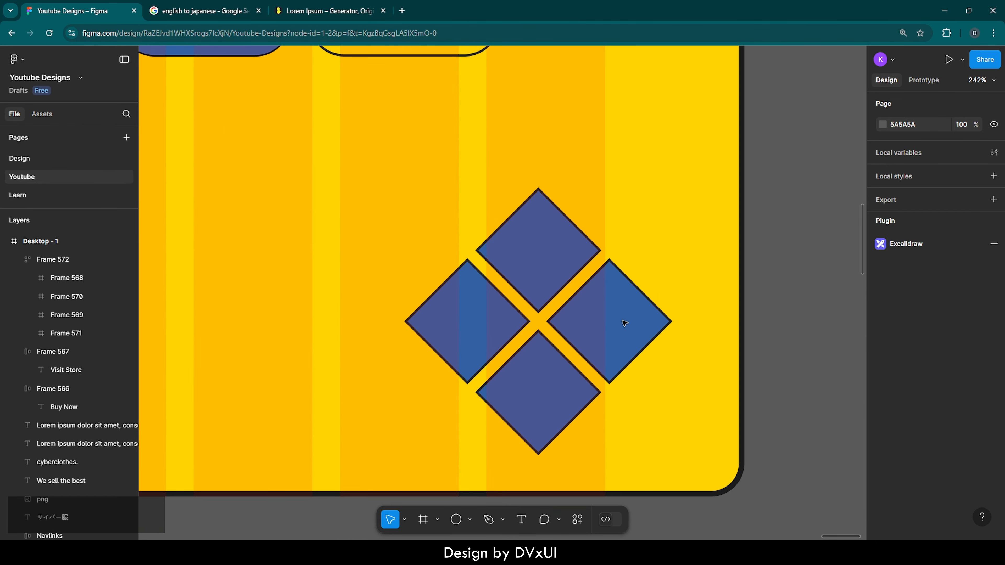
pyautogui.press('t')
pyautogui.click(529, 238)
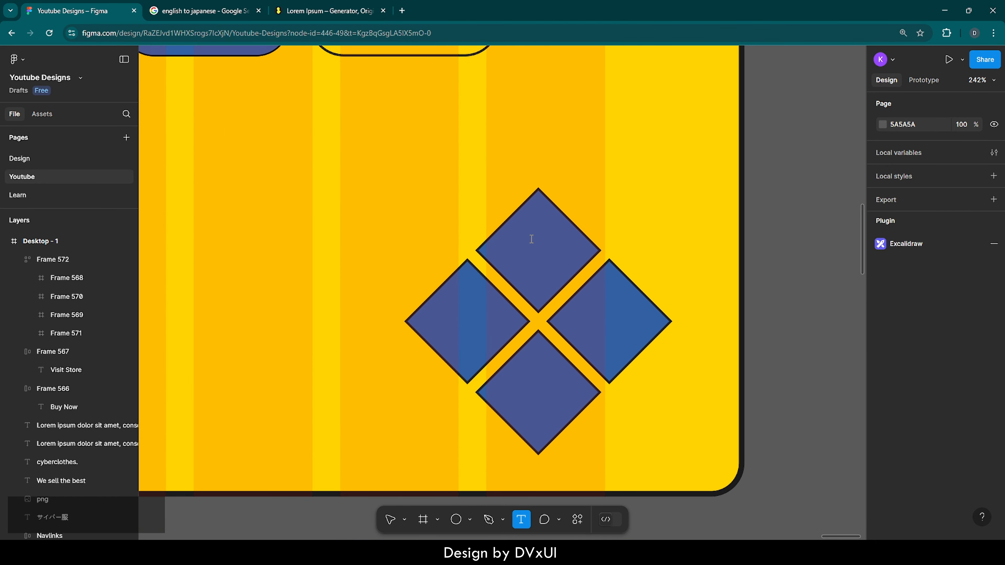
pyautogui.write('A')
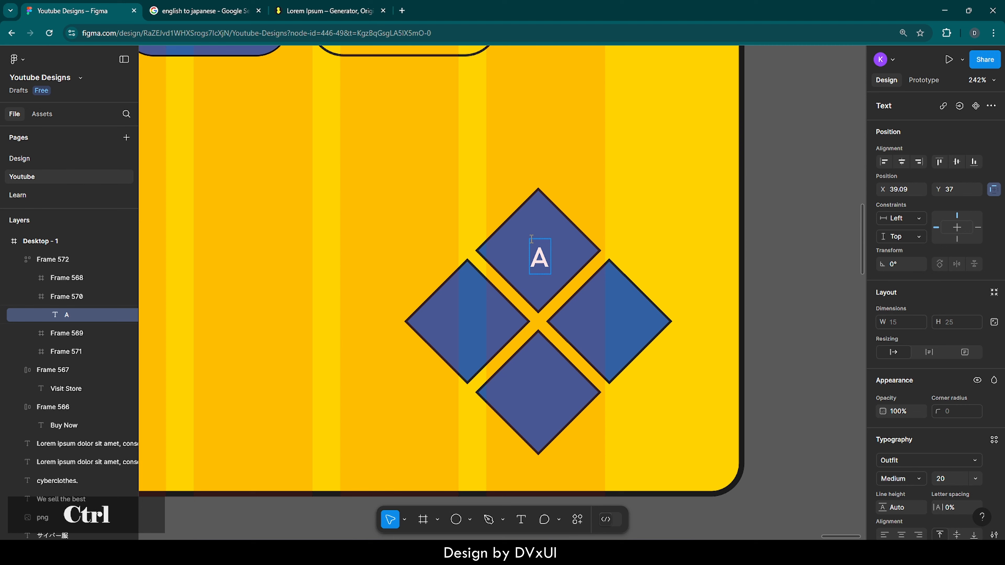
# Set the letter "A" to font size 48 and weight SemiBold
pyautogui.hotkey('ctrl', 'a')
pyautogui.scroll(-1, 934, 468)
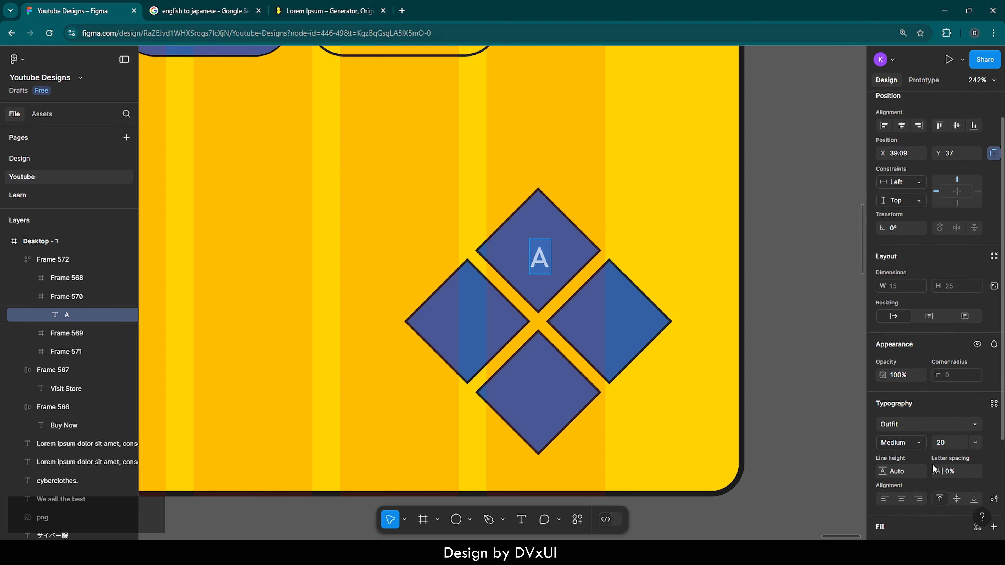
pyautogui.click(950, 434)
pyautogui.write('48')
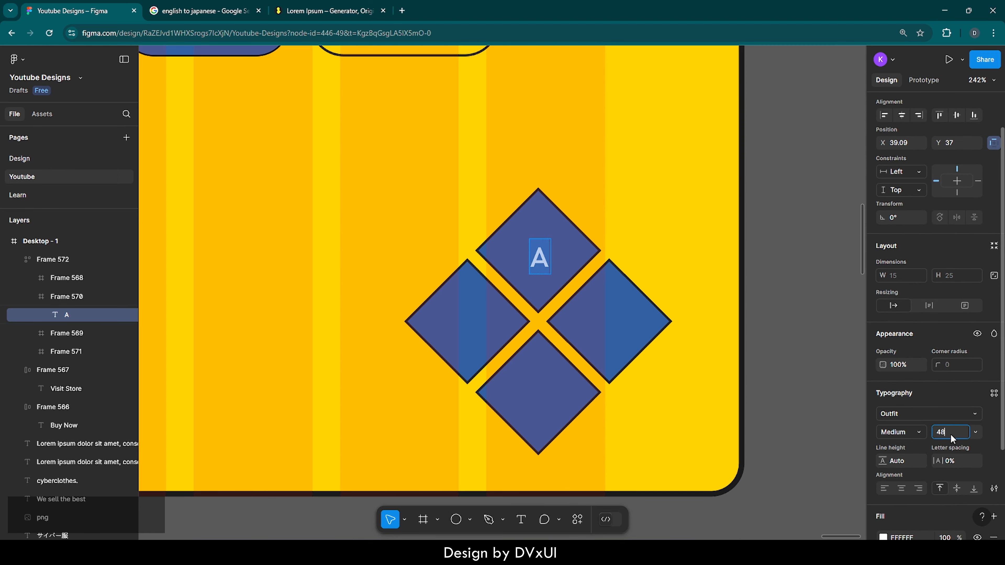
pyautogui.press('Return')
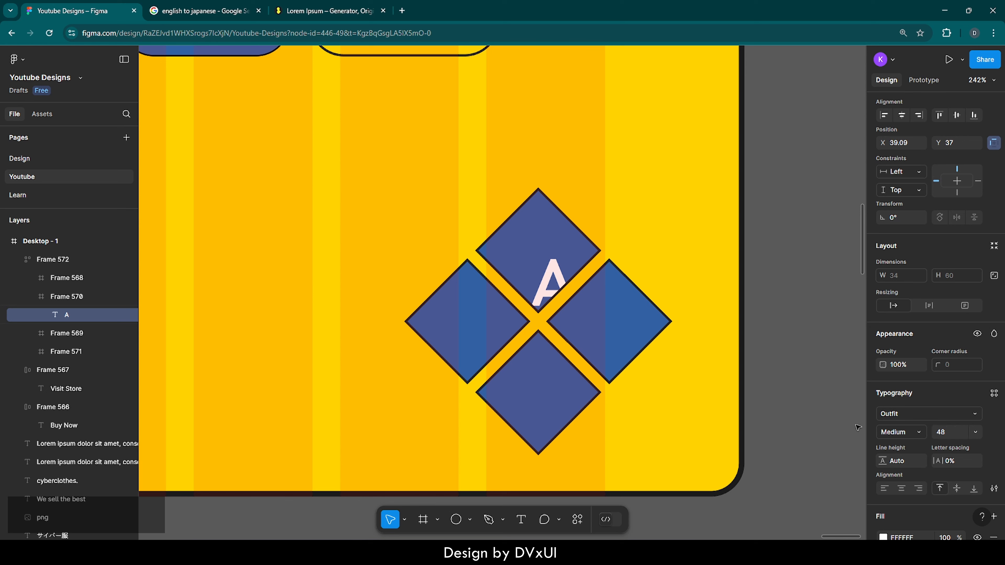
pyautogui.click(889, 434)
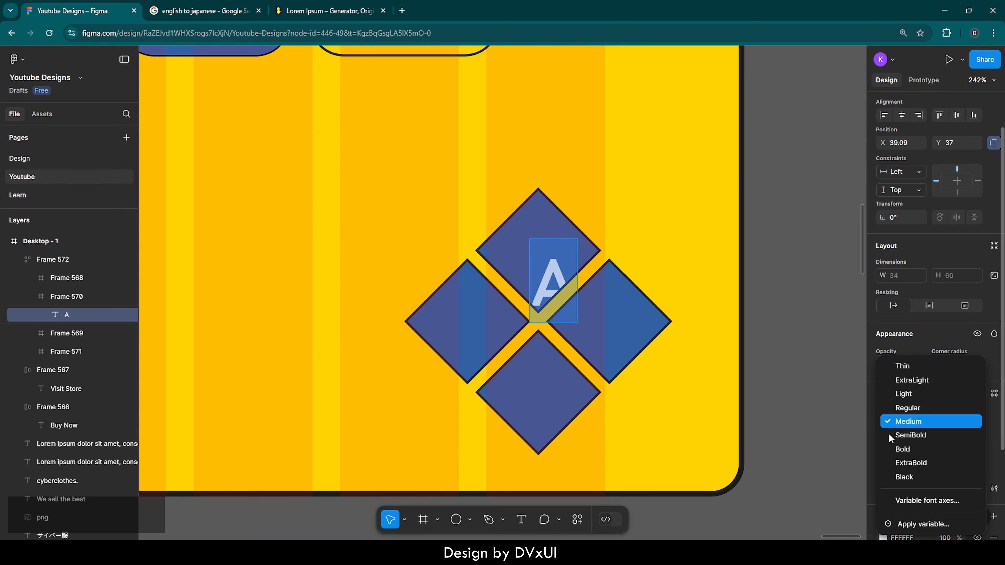
pyautogui.click(902, 434)
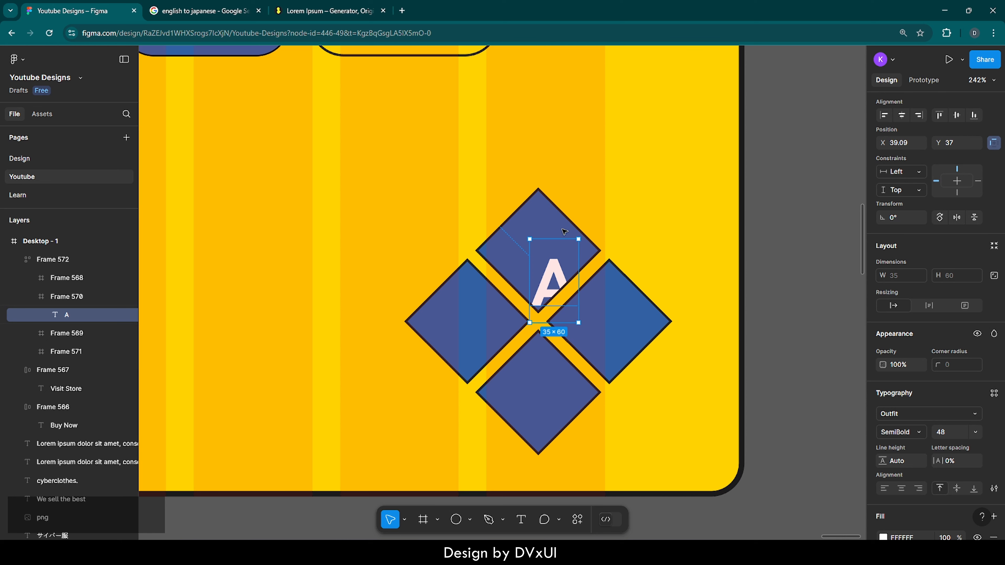
# Centre the letter "A" horizontally and vertically within the uppermost diamond
pyautogui.click(902, 115)
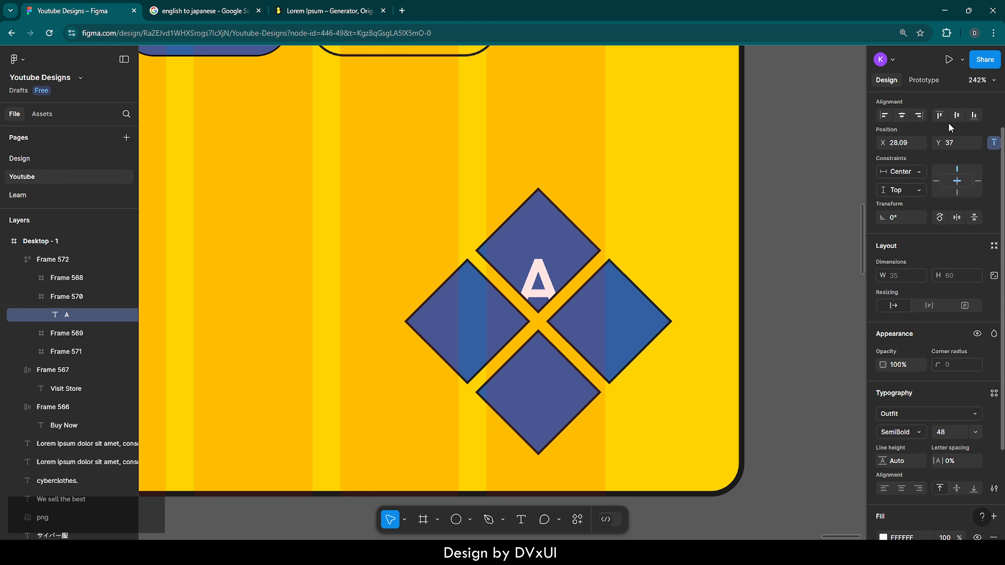
pyautogui.click(955, 115)
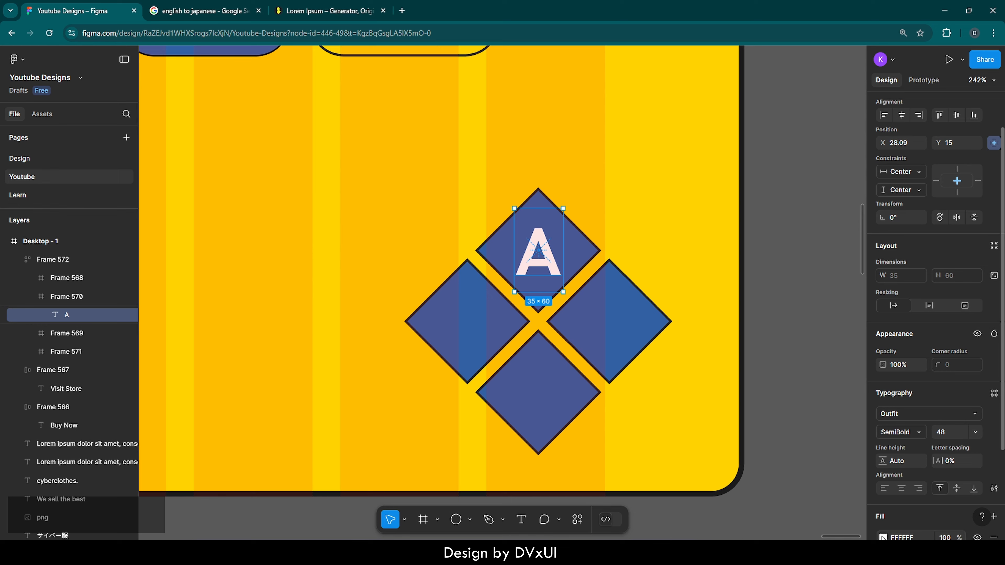
pyautogui.scroll(-3, 902, 483)
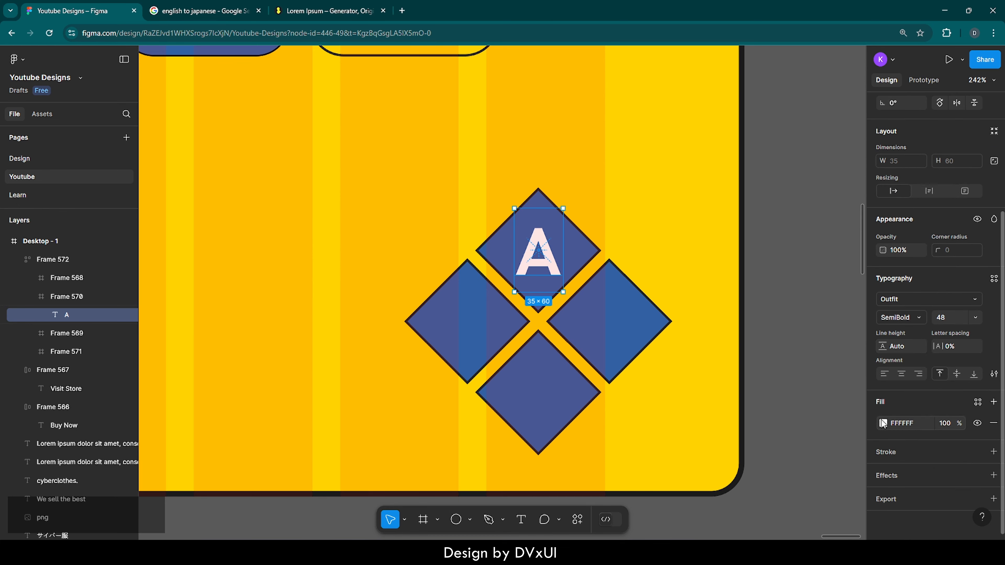
# Change the fill of the letter "A" in the uppermost diamond to yellow FFD300 and deselect it
pyautogui.click(883, 423)
pyautogui.click(770, 482)
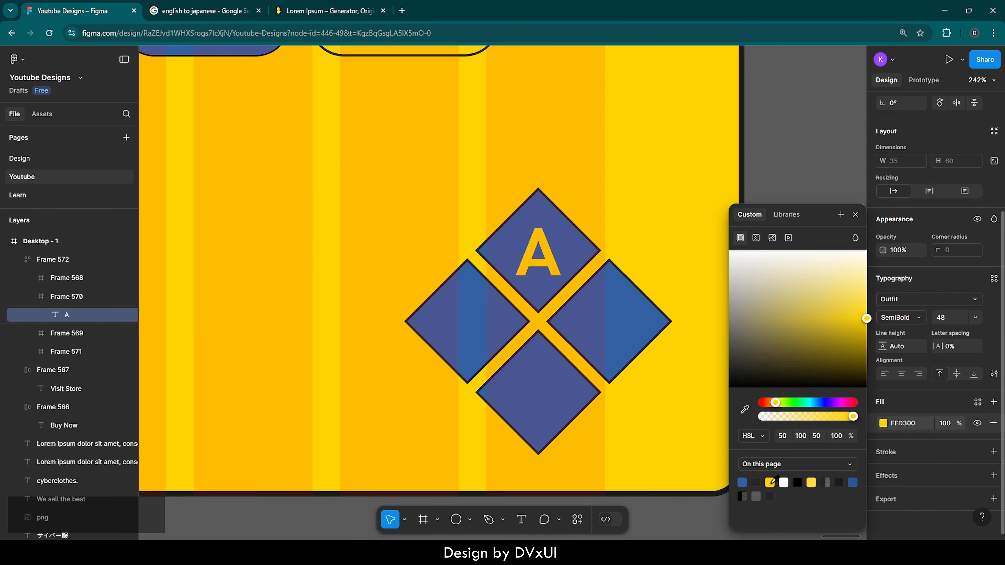
pyautogui.click(599, 238)
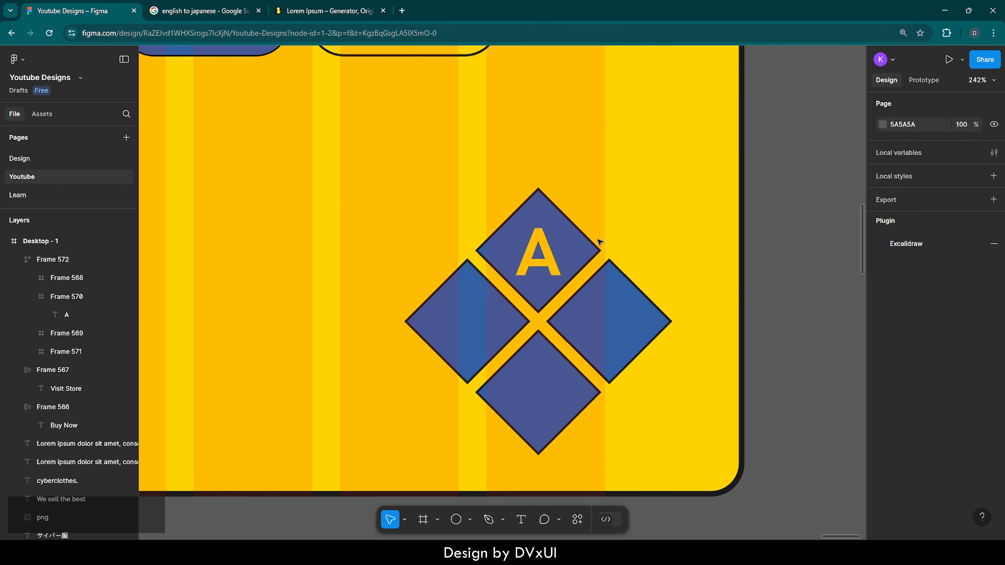
# Copy the yellow letter "A" and paste the copy into the leftmost diamond
pyautogui.click(537, 258)
pyautogui.hotkey('ctrl', 'c')
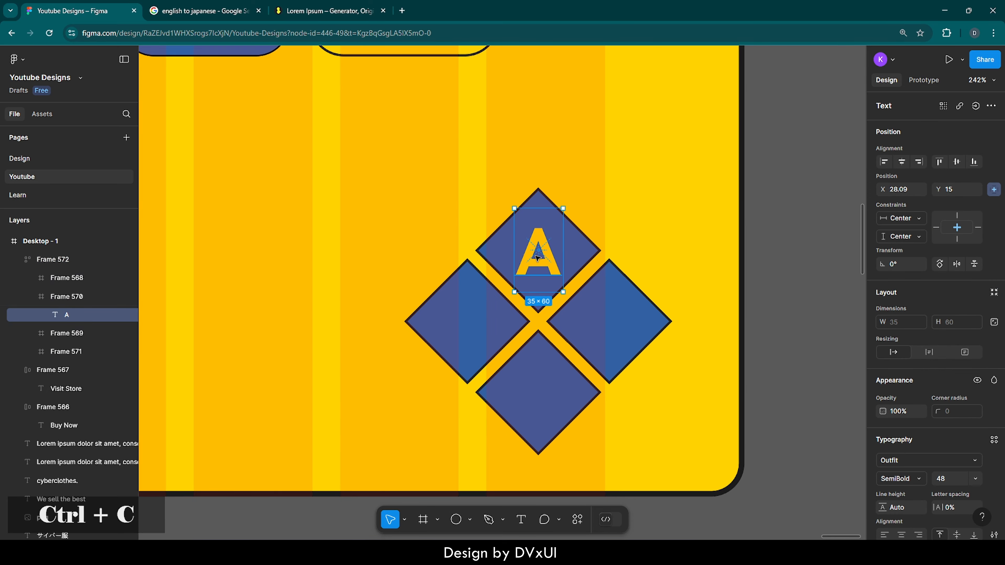
pyautogui.click(470, 305)
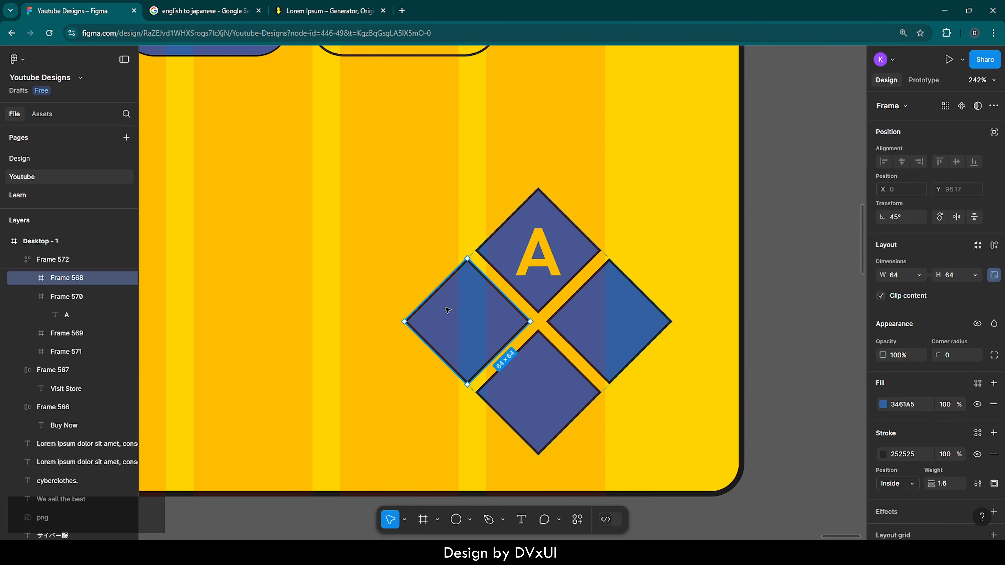
pyautogui.hotkey('ctrl', 'v')
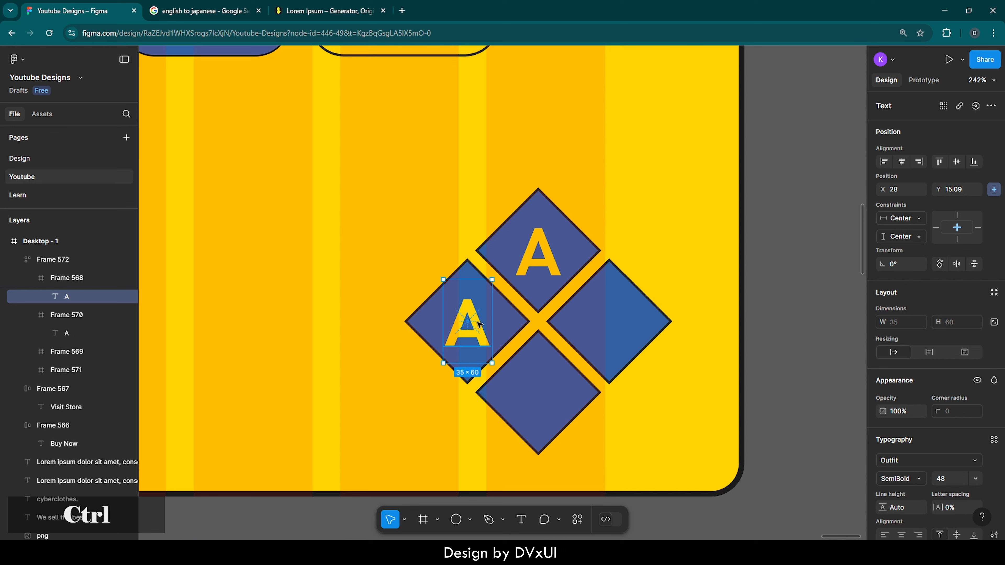
# Change the leftmost diamond's letter to "K", nudge it slightly right to X 29, and deselect it
pyautogui.doubleClick(478, 323)
pyautogui.write('K')
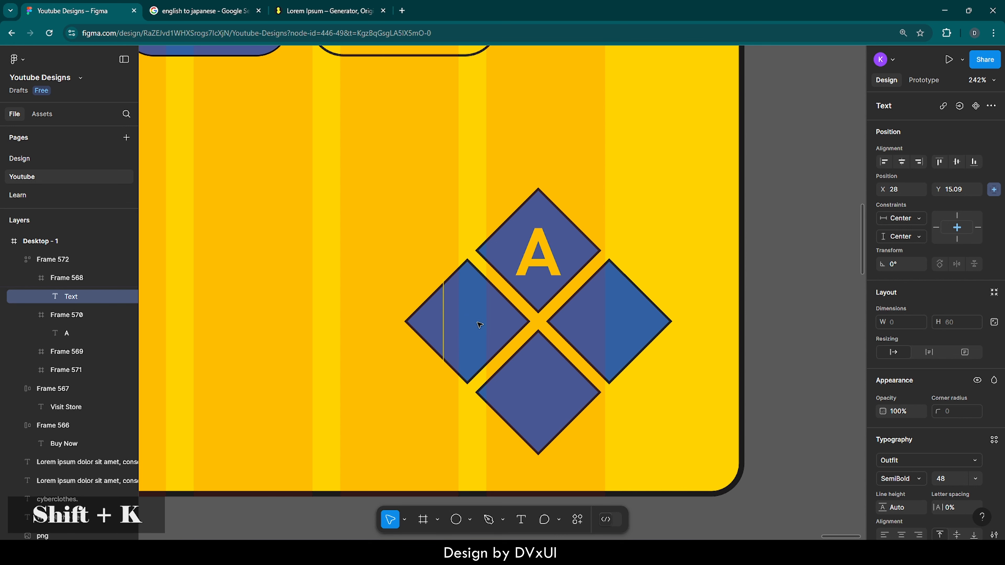
pyautogui.press('Escape')
pyautogui.press('Right')
pyautogui.press('Right')
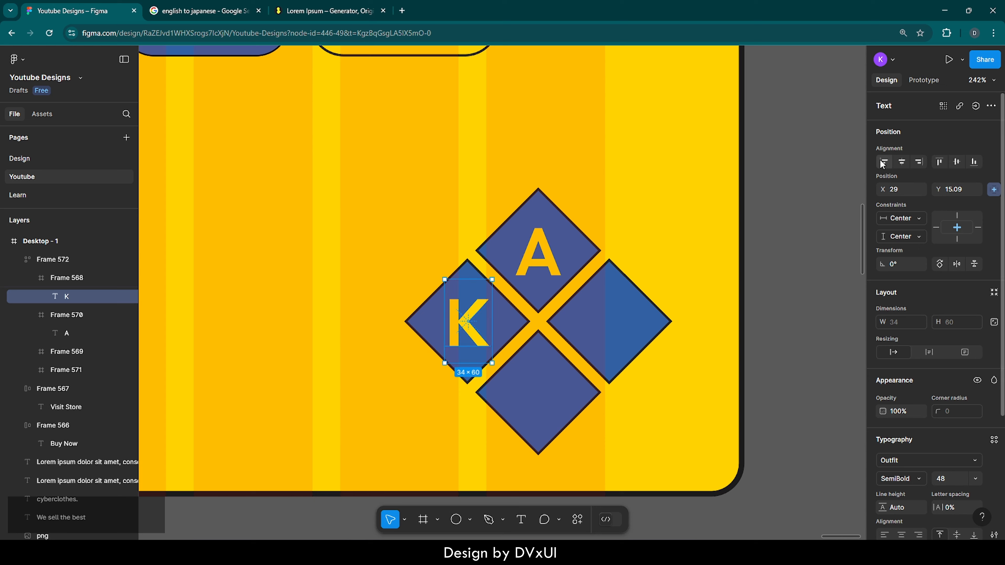
pyautogui.click(739, 147)
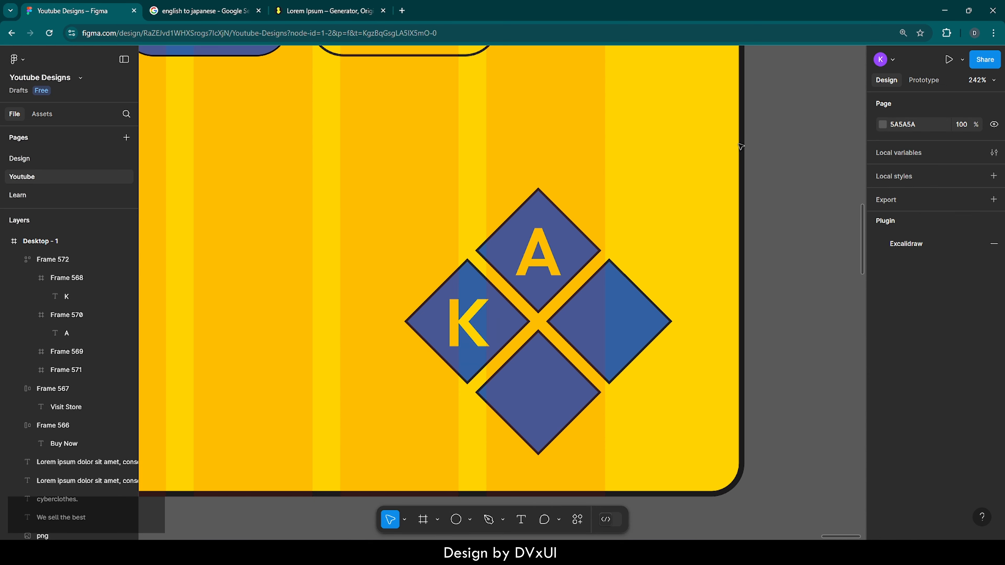
pyautogui.click(543, 257)
pyautogui.doubleClick(543, 258)
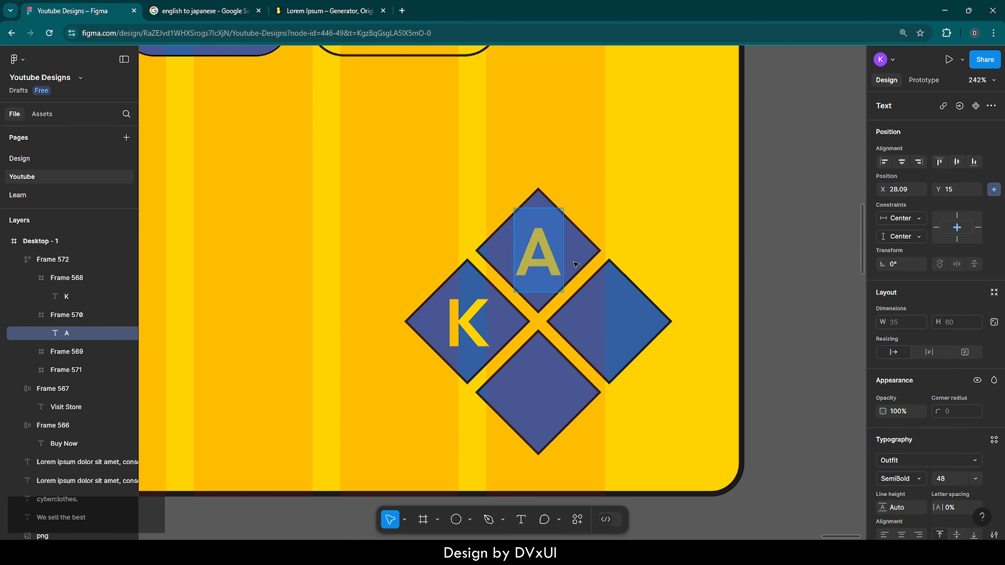
pyautogui.hotkey('ctrl', 'c')
pyautogui.hotkey('ctrl', 'v')
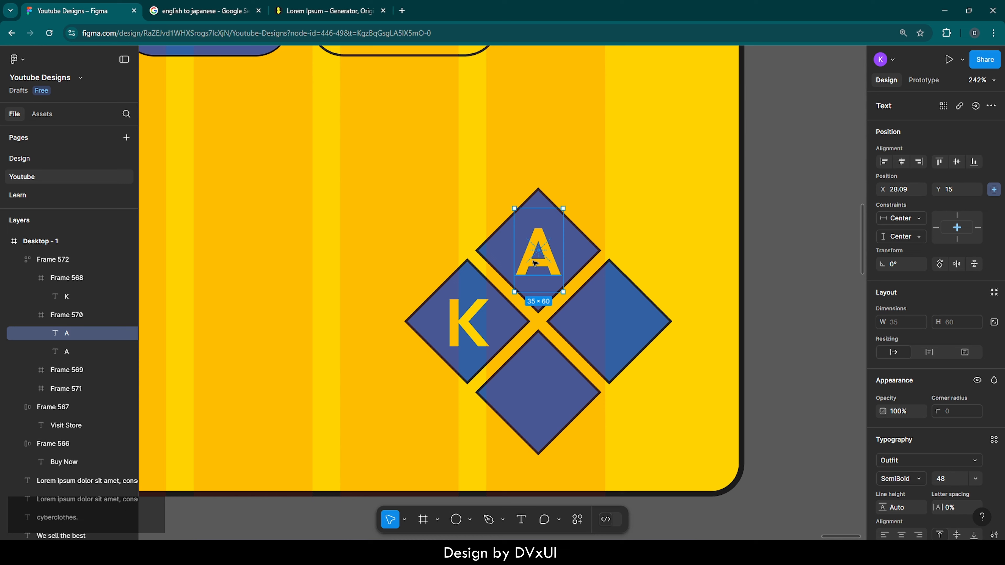
pyautogui.moveTo(535, 263); pyautogui.dragTo(606, 330)
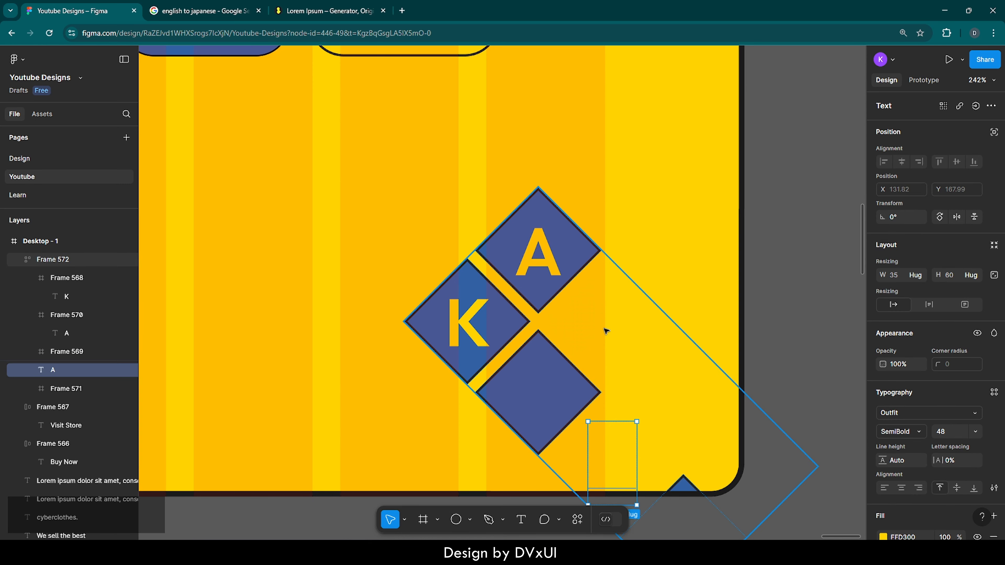
pyautogui.hotkey('ctrl', 'z')
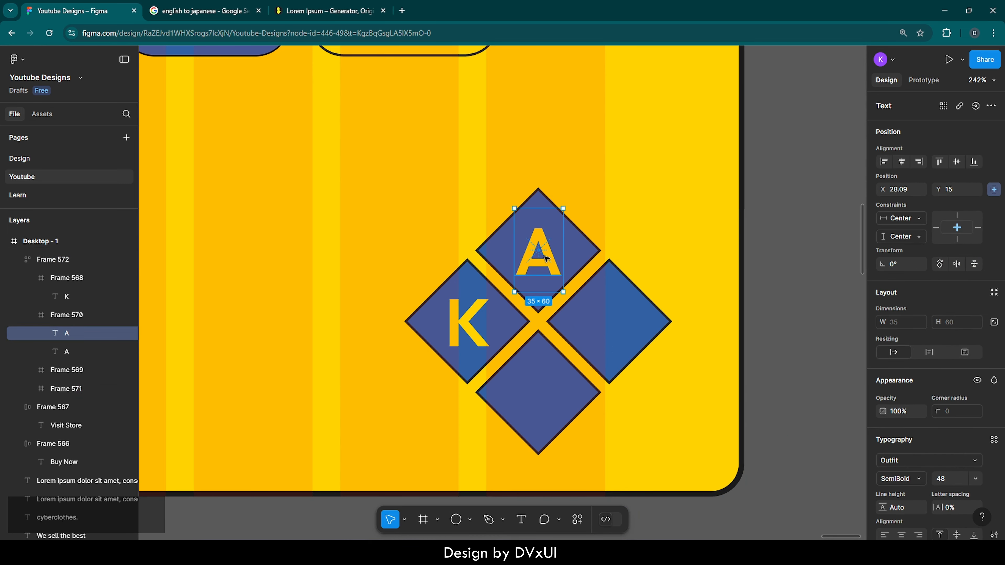
pyautogui.moveTo(545, 258); pyautogui.dragTo(616, 313)
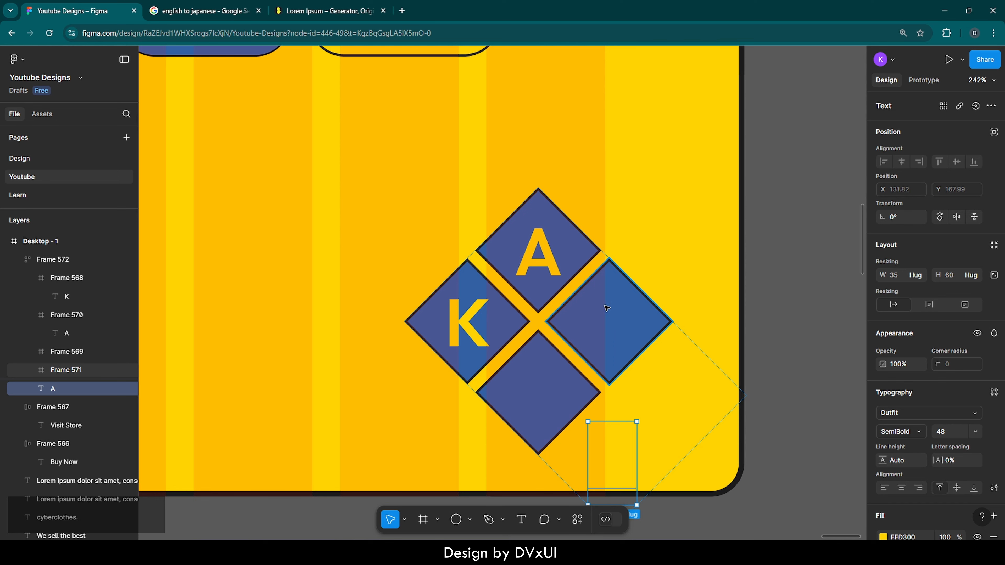
pyautogui.hotkey('ctrl', 'z')
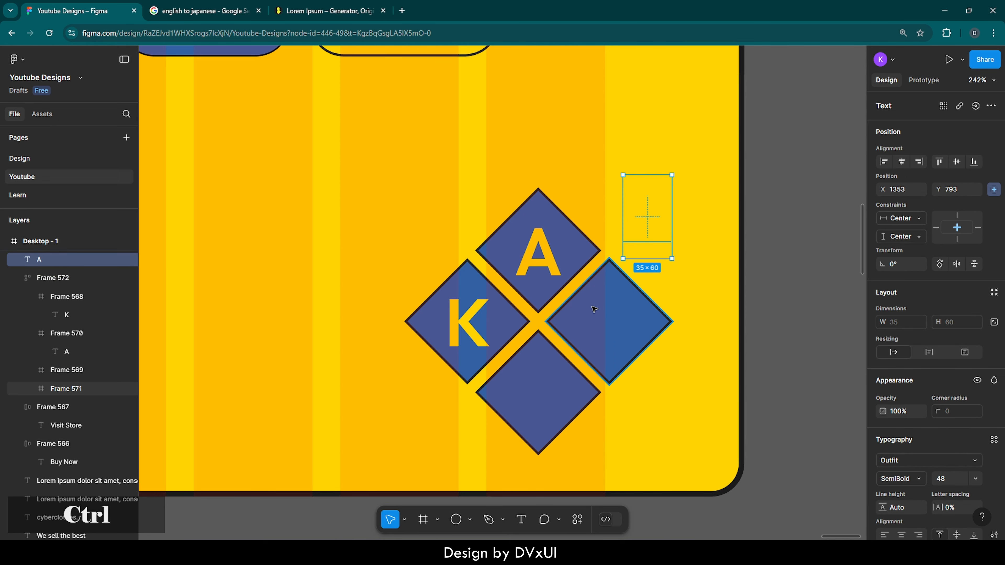
pyautogui.hotkey('ctrl', 'z')
pyautogui.press('Delete')
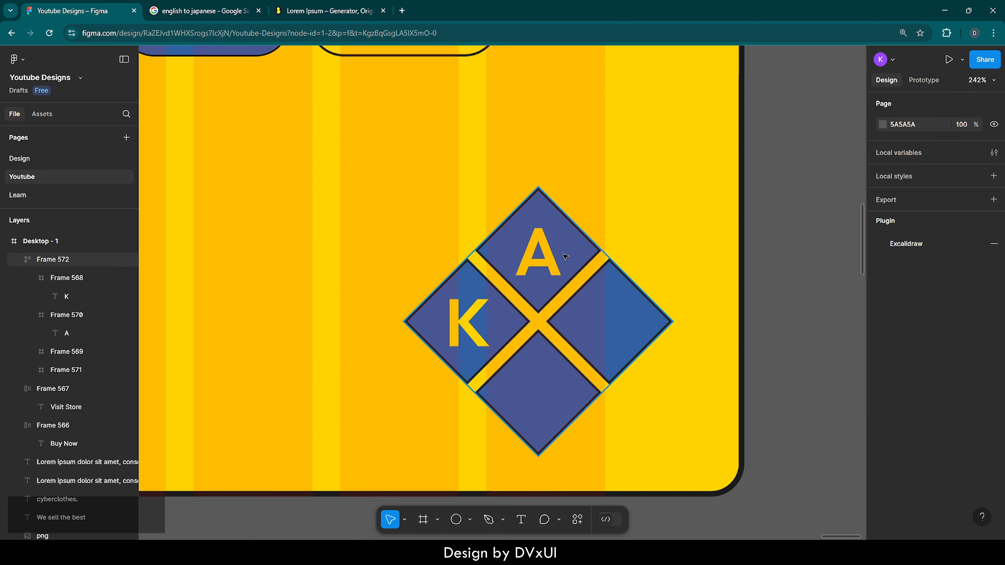
# Paste a copy of the yellow letter "A" into the rightmost diamond
pyautogui.doubleClick(591, 297)
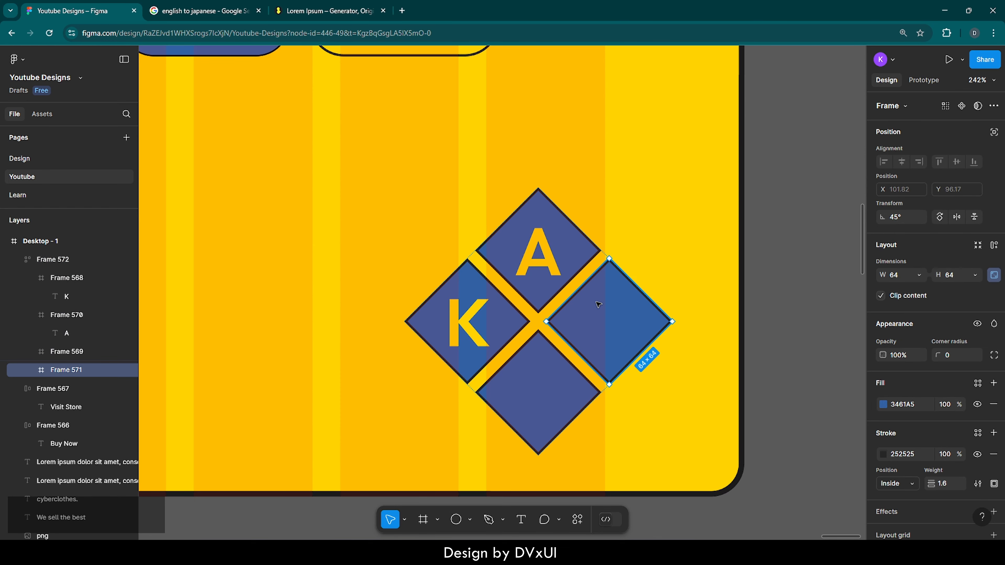
pyautogui.press('ctrl')
pyautogui.hotkey('ctrl', 'v')
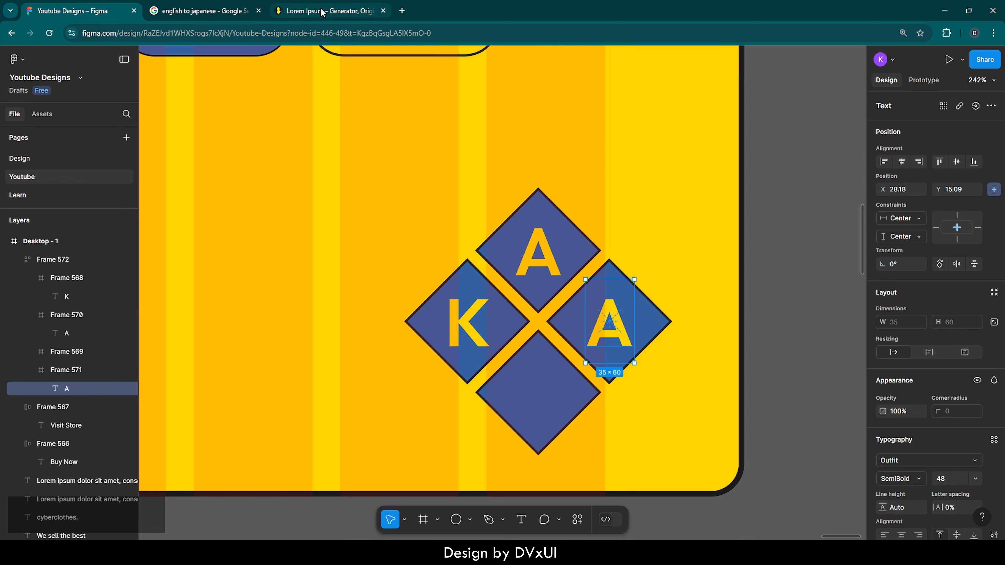
# Switch to the Google English-to-Japanese translator, translate "A", and copy the Japanese character "あ"
pyautogui.click(199, 10)
pyautogui.click(198, 170)
pyautogui.hotkey('ctrl', 'a')
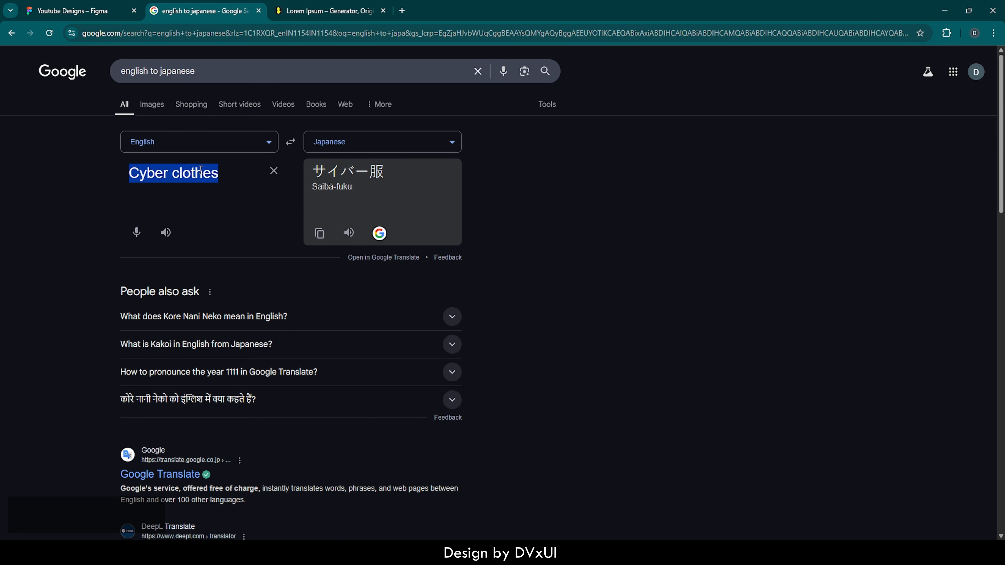
pyautogui.press('BackSpace')
pyautogui.write('A')
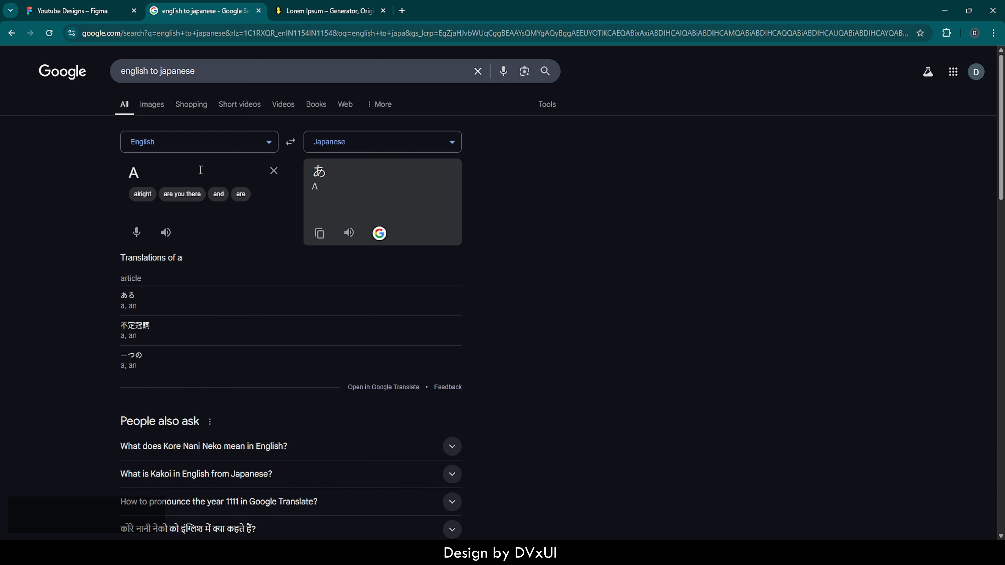
pyautogui.moveTo(331, 172); pyautogui.dragTo(306, 173)
pyautogui.hotkey('ctrl', 'c')
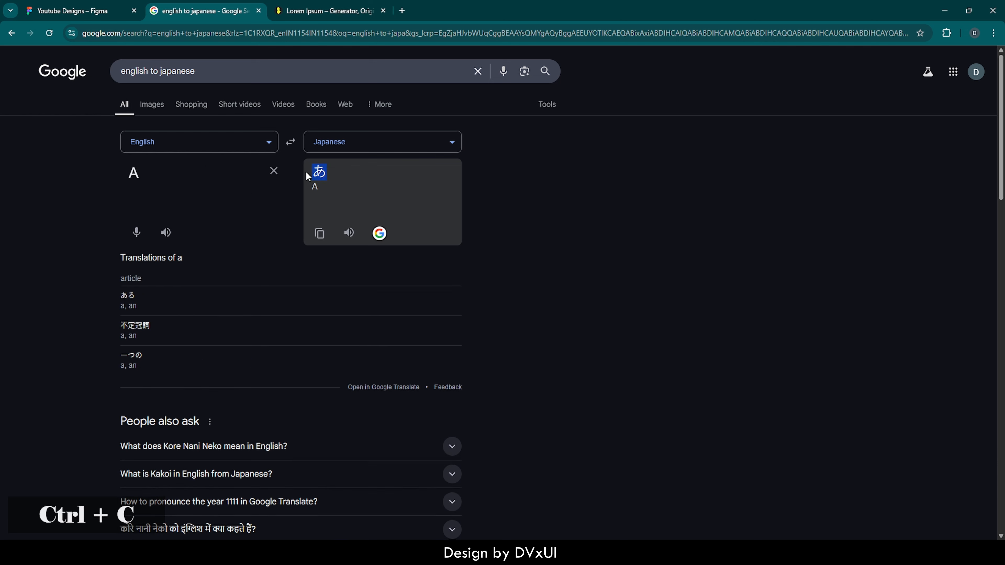
# Return to Figma, replace the rightmost diamond's "A" with "あ", and centre the character horizontally in its diamond
pyautogui.click(95, 8)
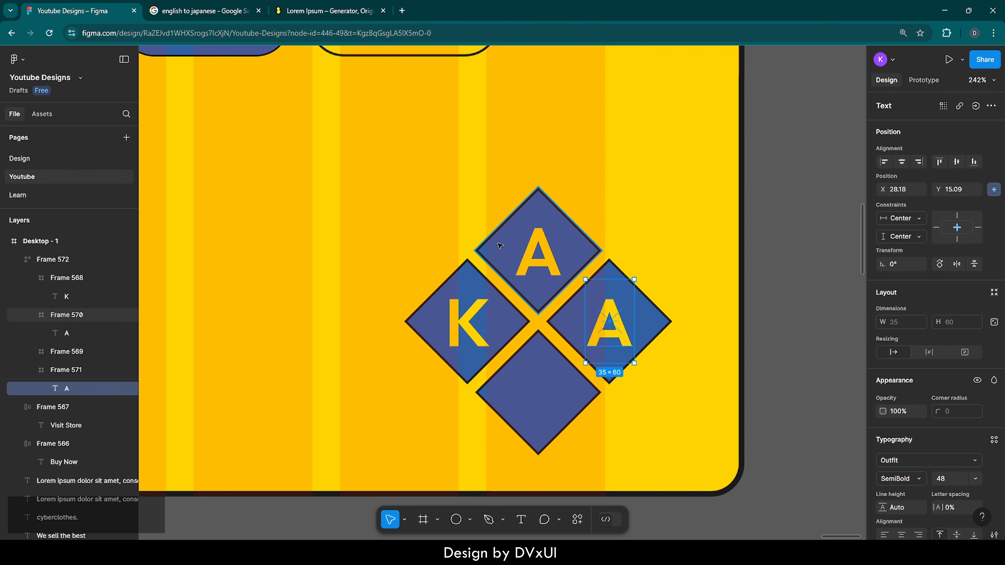
pyautogui.doubleClick(601, 322)
pyautogui.hotkey('ctrl', 'v')
pyautogui.press('Escape')
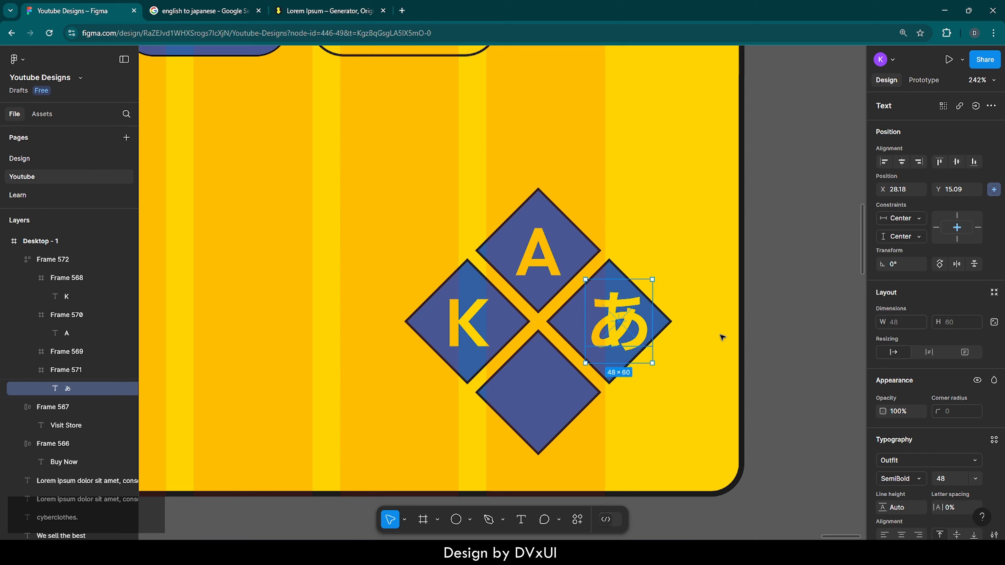
pyautogui.moveTo(625, 318); pyautogui.dragTo(614, 320)
# Change the fill of the "あ" in the rightmost diamond to white FFFFFF
pyautogui.scroll(-4, 888, 478)
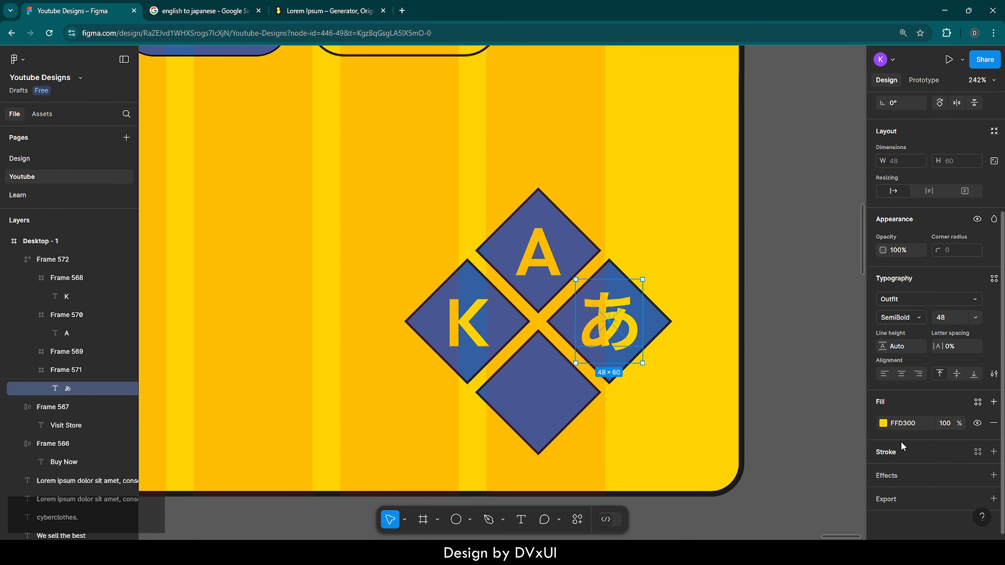
pyautogui.click(901, 423)
pyautogui.write('f')
pyautogui.press('Return')
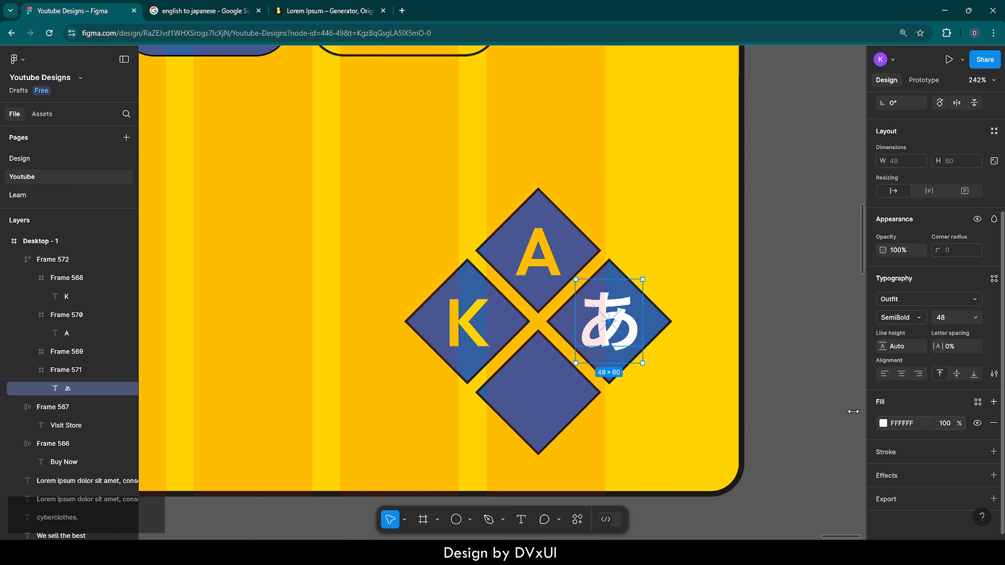
# Copy the white "あ" and paste the copy into the lowest diamond
pyautogui.press('ctrl')
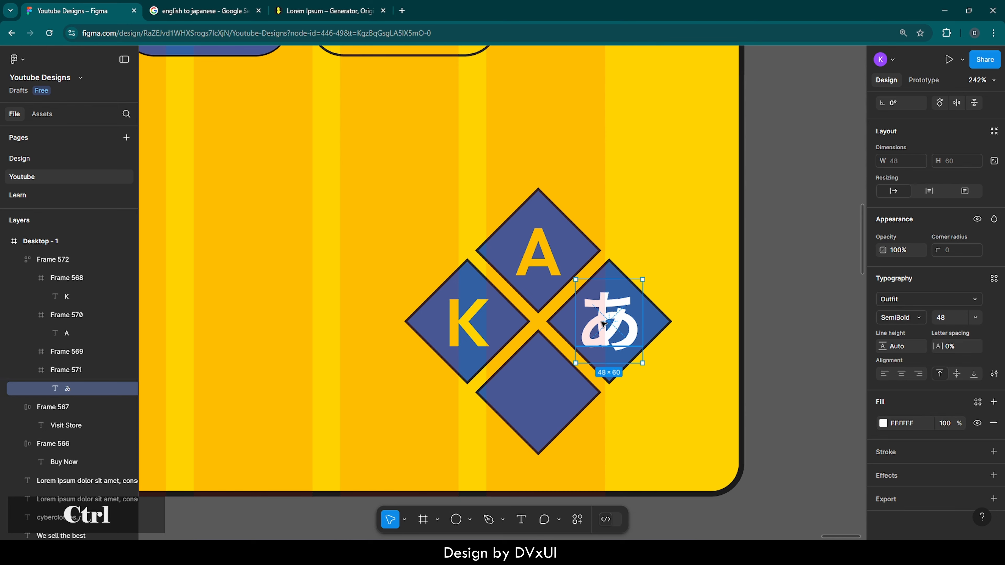
pyautogui.hotkey('ctrl', 'c')
pyautogui.keyDown('ctrl'); pyautogui.click(534, 381); pyautogui.keyUp('ctrl')
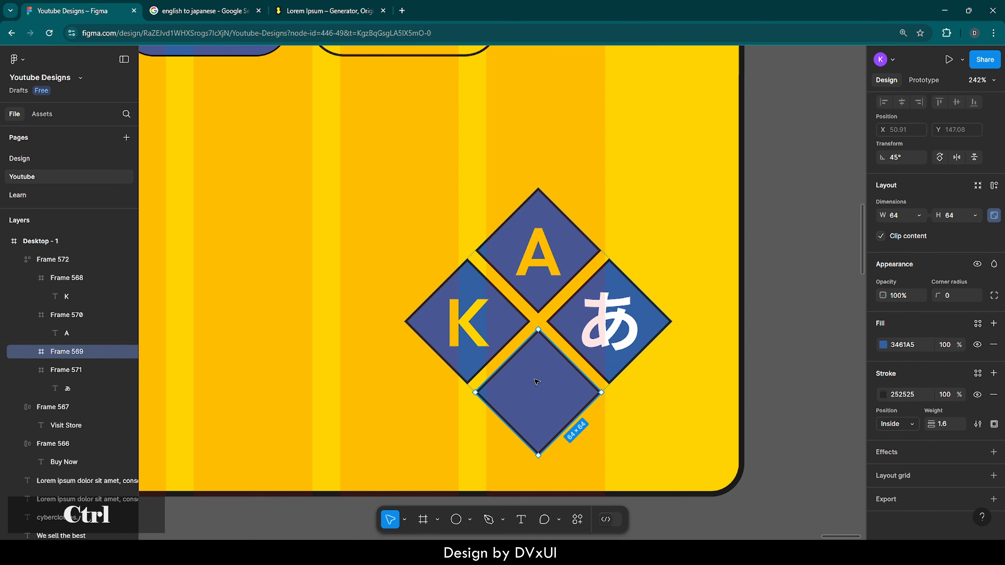
pyautogui.hotkey('ctrl', 'v')
# Switch to the Google English-to-Japanese translator, translate "Kha", and copy the Japanese character "カ"
pyautogui.click(206, 10)
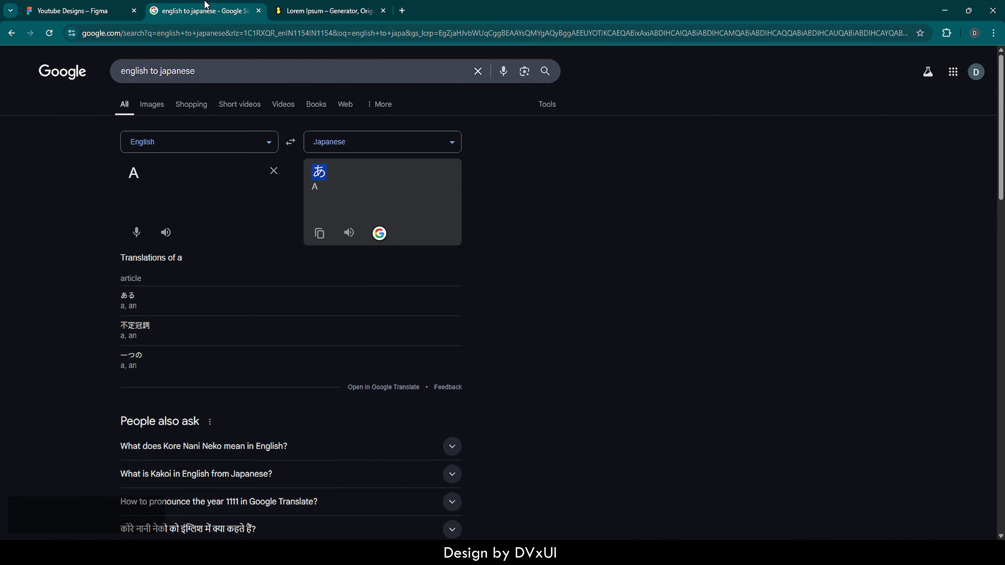
pyautogui.doubleClick(149, 167)
pyautogui.press('BackSpace')
pyautogui.write('K')
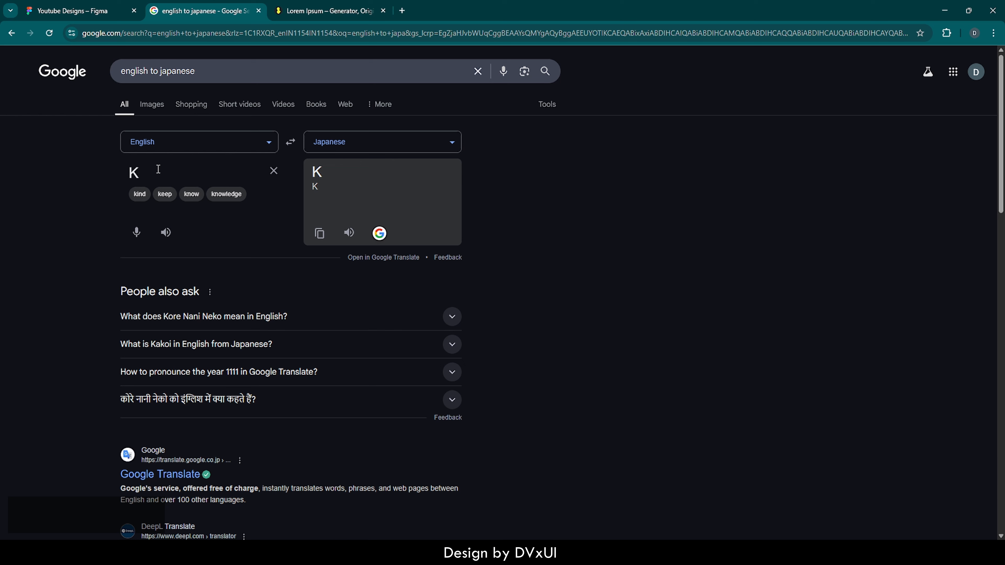
pyautogui.write('h')
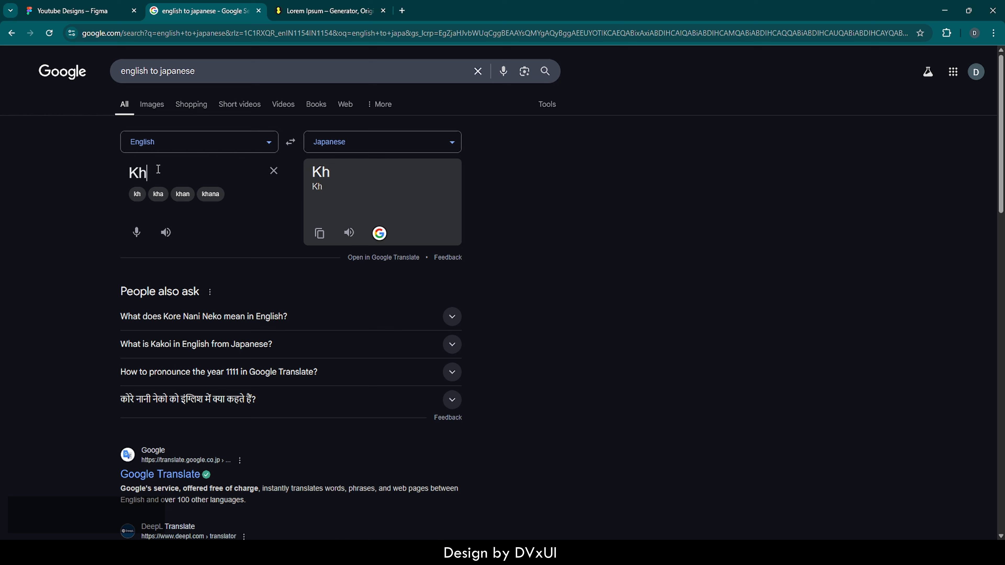
pyautogui.write('a')
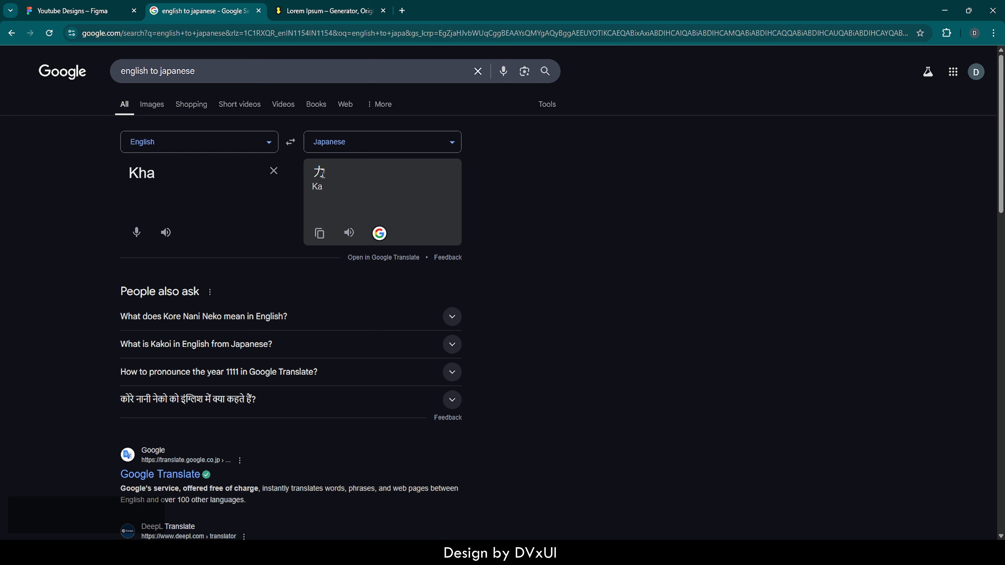
pyautogui.moveTo(323, 173); pyautogui.dragTo(316, 175)
pyautogui.hotkey('ctrl', 'c')
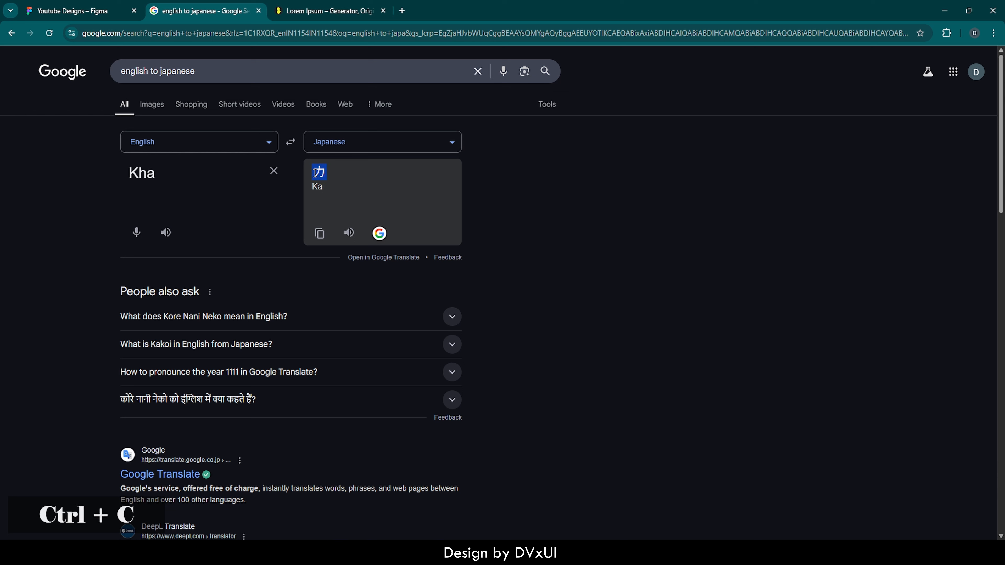
# Return to Figma, replace the lowest diamond's "あ" with "カ", and deselect it
pyautogui.click(54, 5)
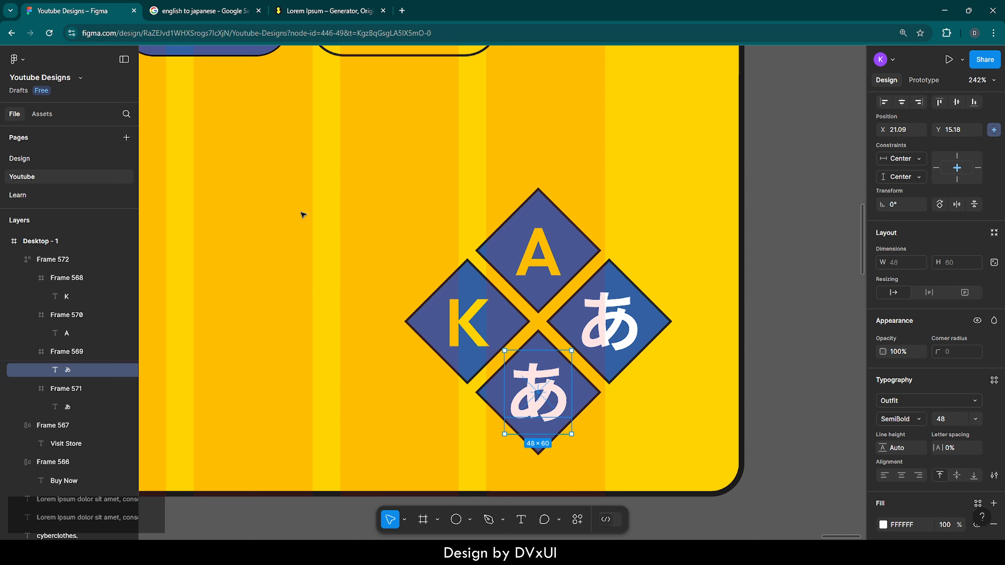
pyautogui.doubleClick(562, 392)
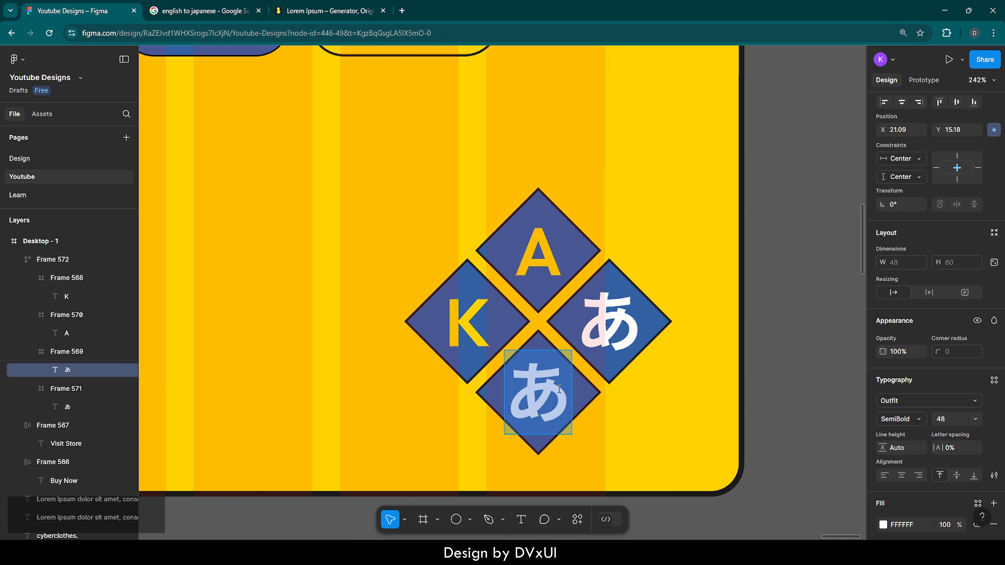
pyautogui.hotkey('ctrl', 'v')
pyautogui.click(652, 428)
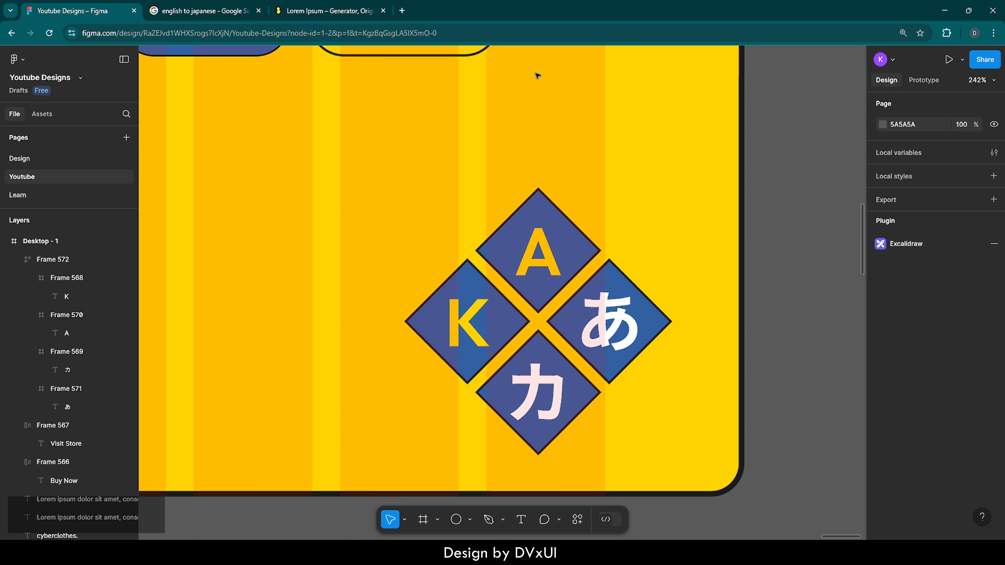
# Switch to the Google search page, search for "registered symbol", and copy the ® character from the results
pyautogui.click(202, 11)
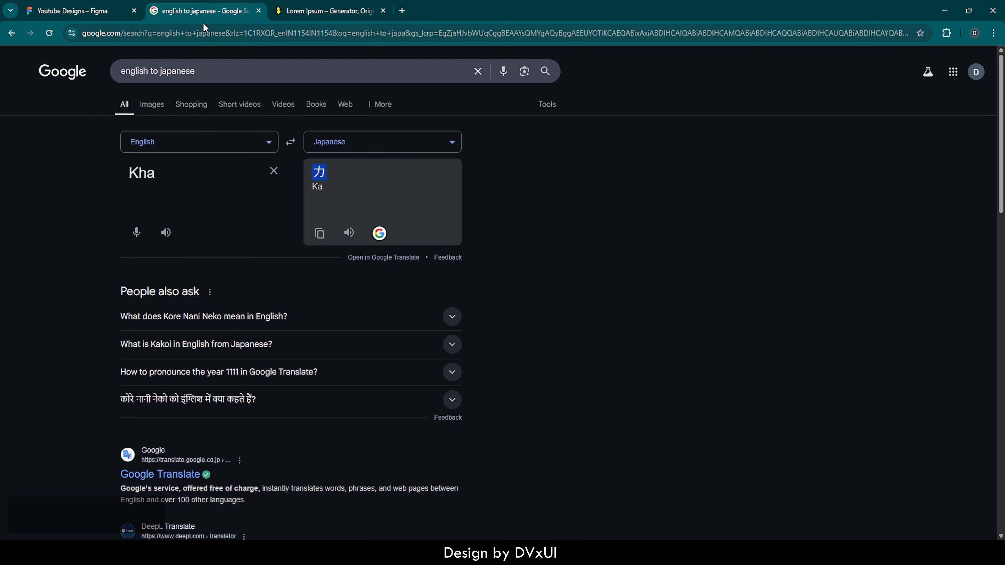
pyautogui.moveTo(196, 71); pyautogui.dragTo(102, 73)
pyautogui.press('BackSpace')
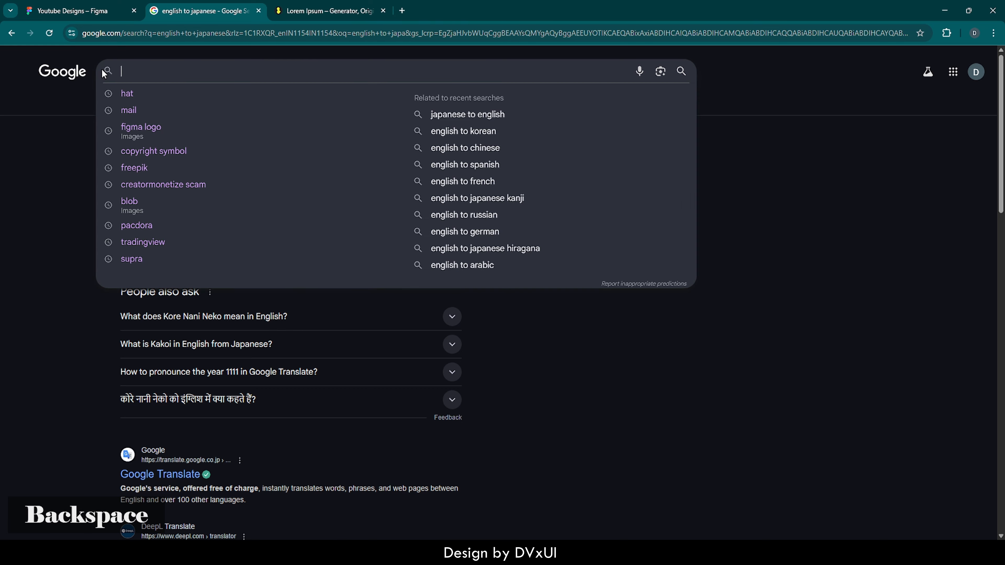
pyautogui.write('registered sy')
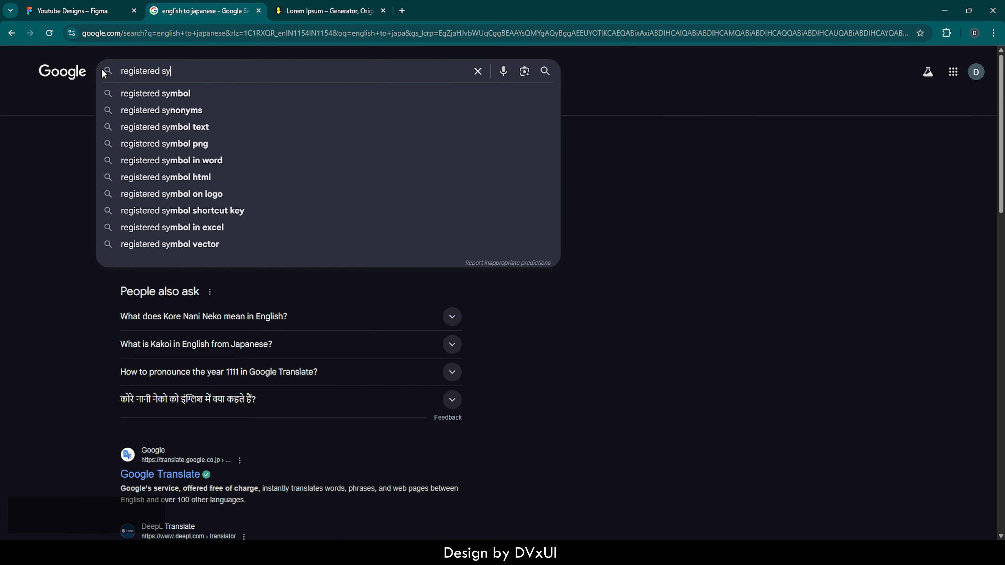
pyautogui.press('Down')
pyautogui.press('Return')
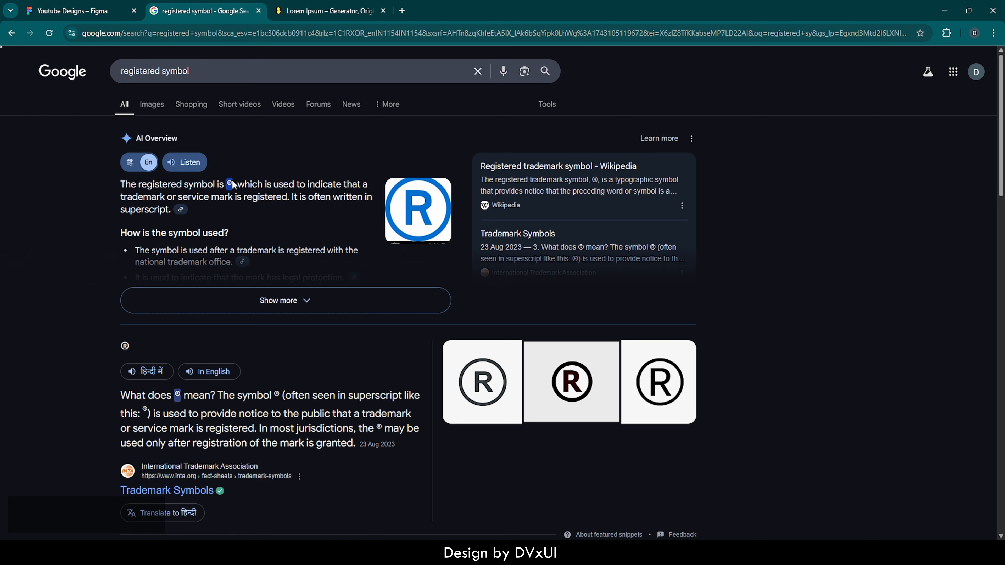
pyautogui.press('ctrl')
pyautogui.hotkey('ctrl', 'c')
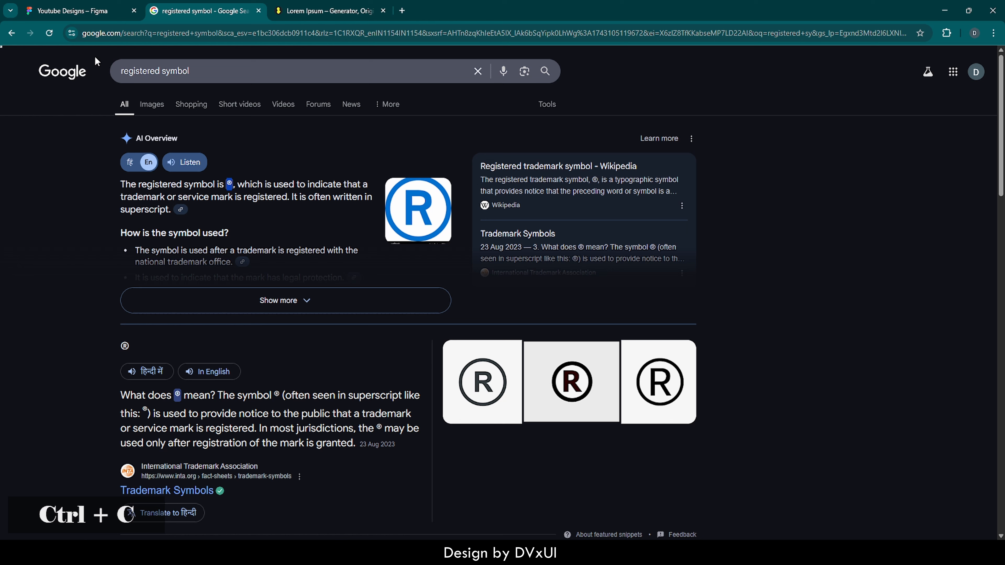
# Return to Figma, add a text layer containing the copied ®, and place it above and right of the top diamond, about X 1323, Y 769
pyautogui.click(68, 9)
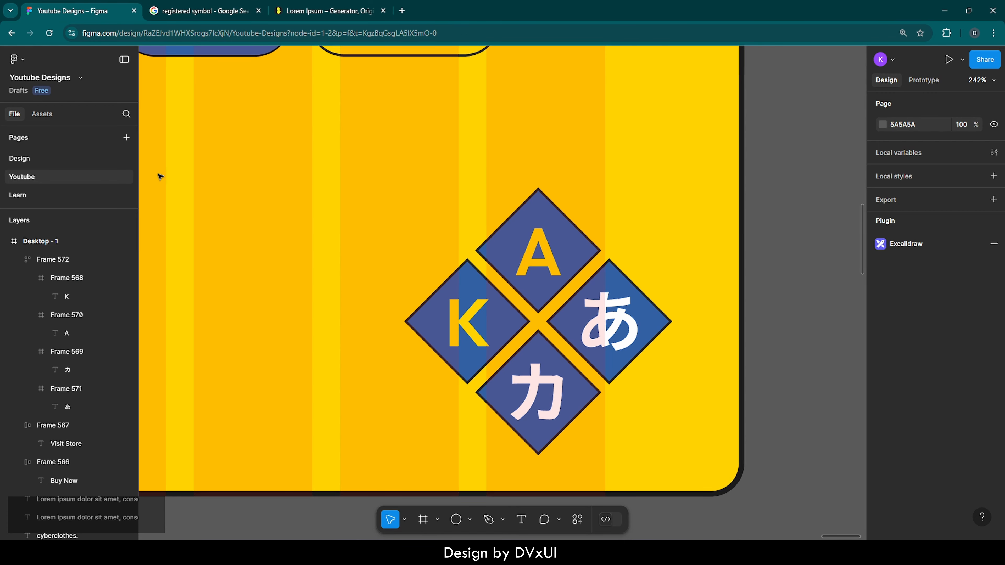
pyautogui.press('t')
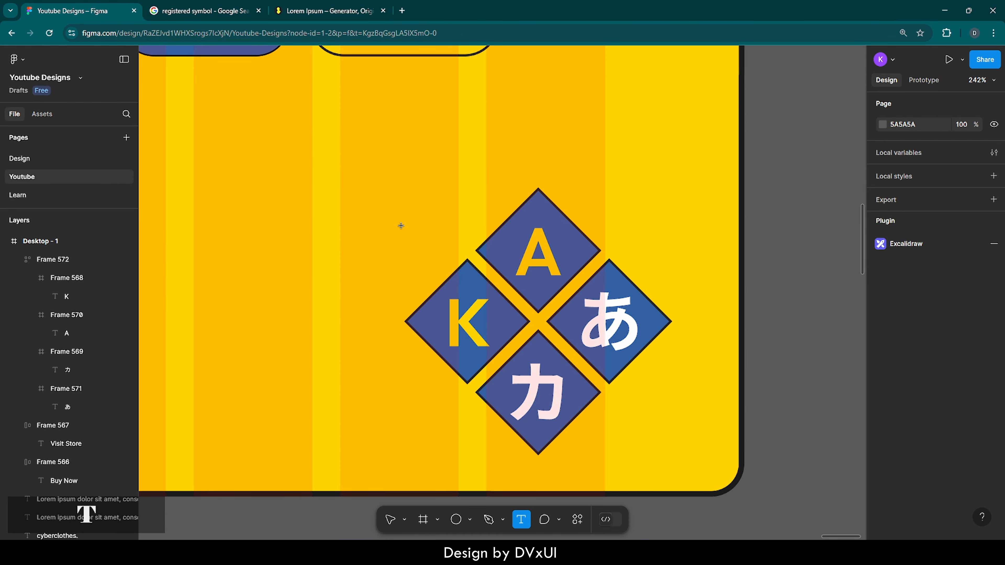
pyautogui.click(385, 179)
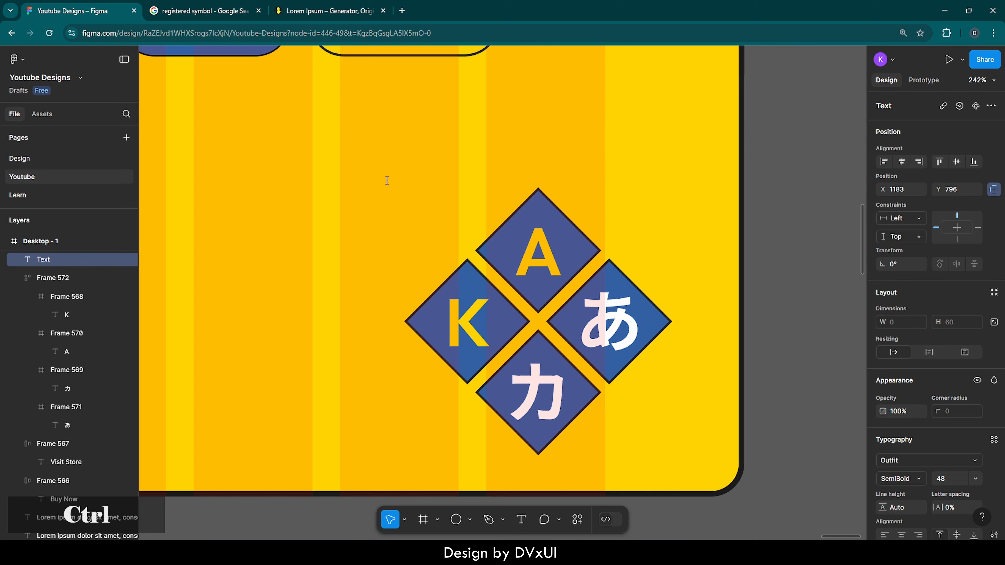
pyautogui.hotkey('ctrl', 'v')
pyautogui.press('Escape')
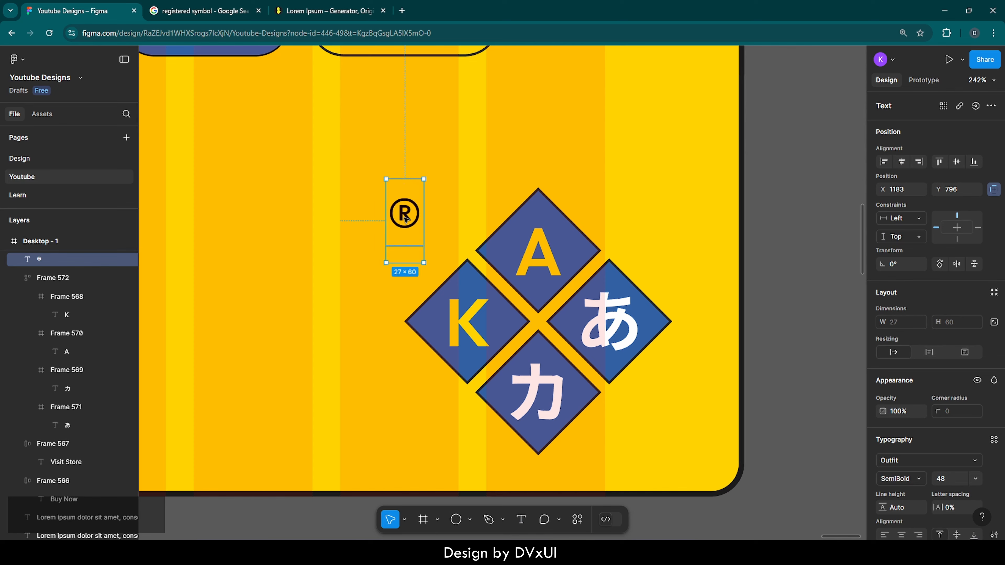
pyautogui.moveTo(406, 219)
pyautogui.mouseDown()
pyautogui.moveTo(412, 203)
pyautogui.moveTo(601, 181)
pyautogui.mouseUp()
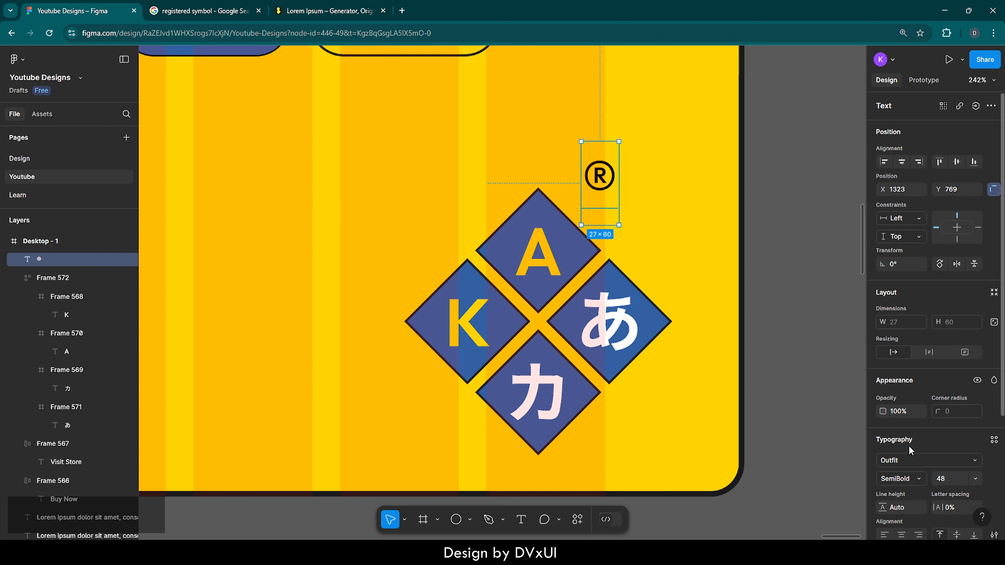
# Change the fill of the ® symbol to the page's blue 3461A5 and deselect it
pyautogui.scroll(-4, 909, 445)
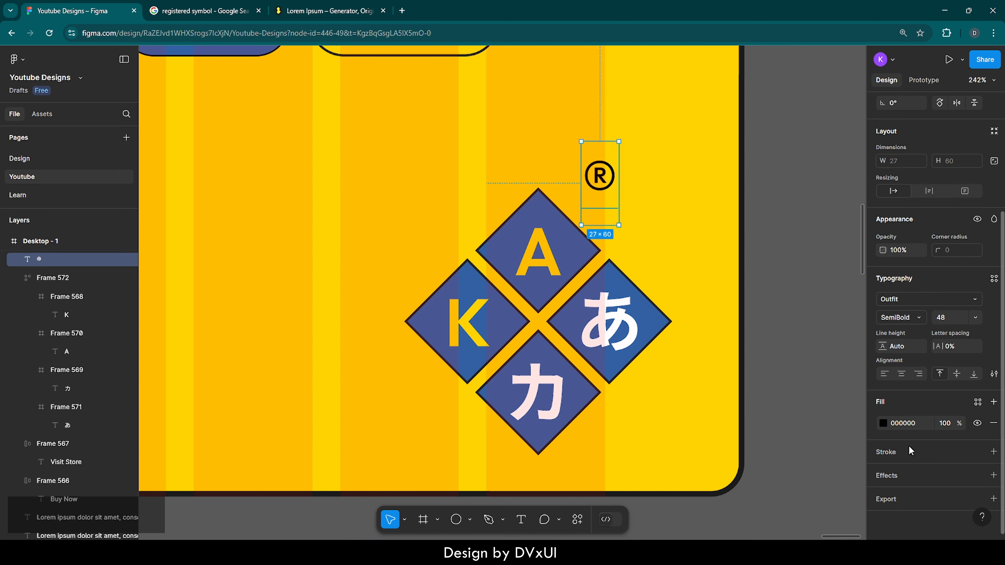
pyautogui.click(883, 423)
pyautogui.click(743, 481)
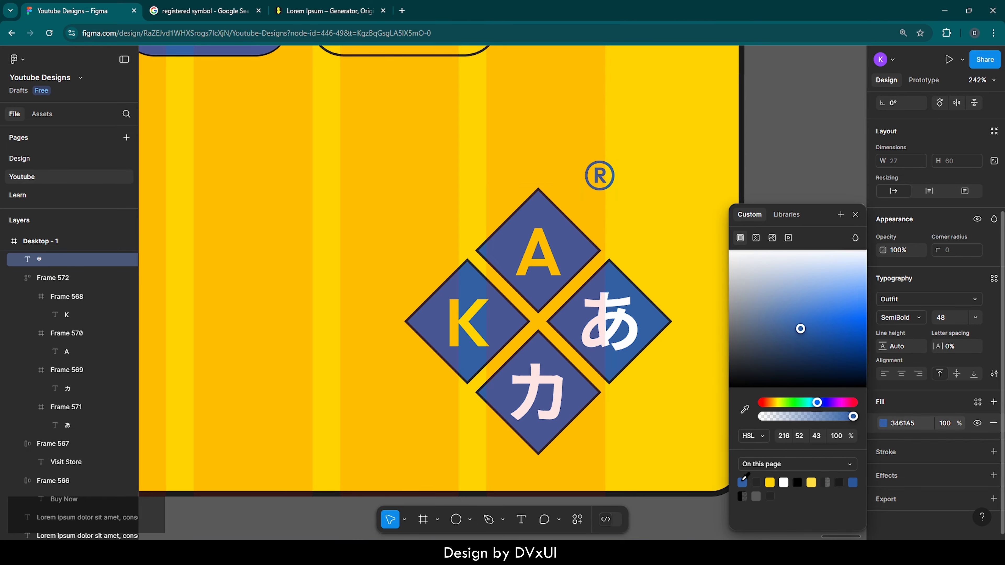
pyautogui.click(666, 267)
pyautogui.scroll(-10, 666, 268)
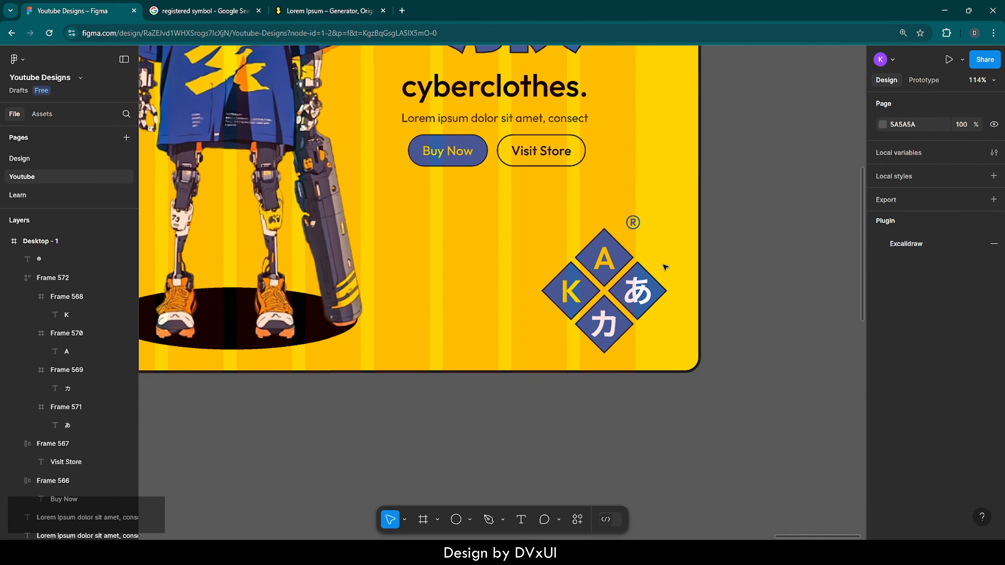
pyautogui.scroll(1, 665, 268)
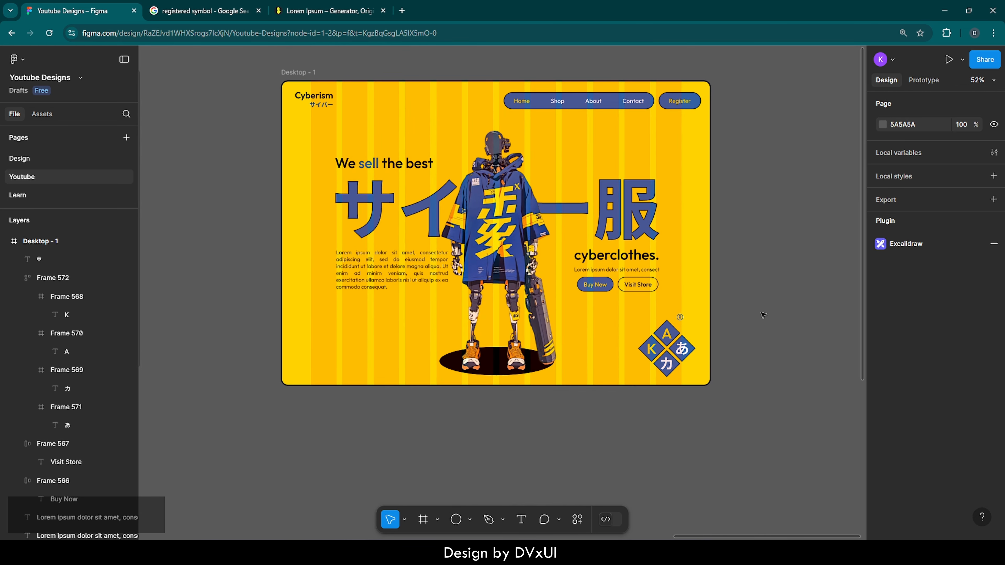
# Select the ® symbol together with the diamond group and nudge both slightly left and up
pyautogui.moveTo(747, 403); pyautogui.dragTo(648, 319)
pyautogui.hotkey('shift', 'Left')
pyautogui.hotkey('shift', 'Left')
pyautogui.hotkey('shift', 'Left')
pyautogui.hotkey('shift', 'Up')
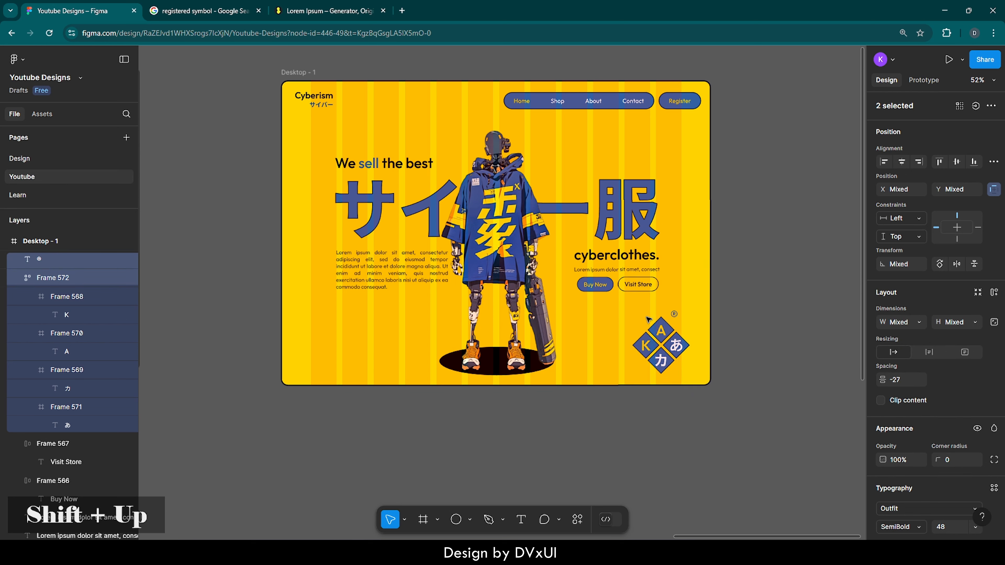
pyautogui.press('Up')
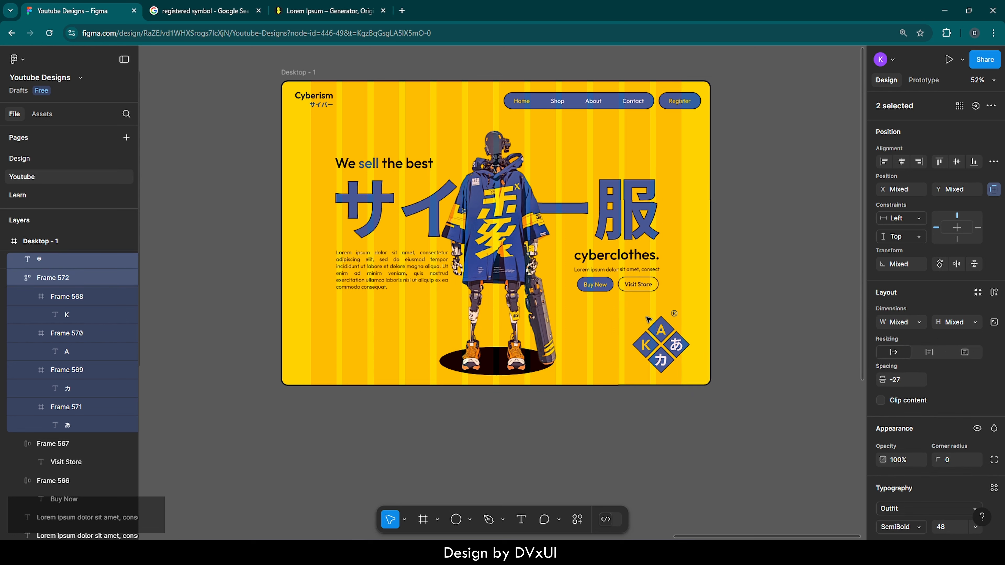
pyautogui.click(760, 284)
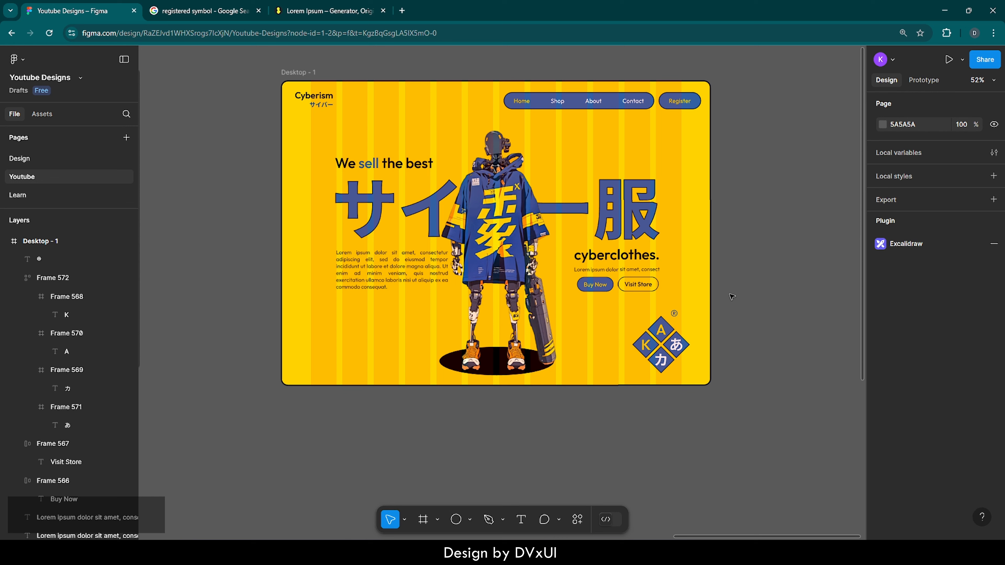
# Select the "We sell the best" line, Japanese title, both lorem ipsum texts, "cyberclothes." and the two buttons, and shift them up together
pyautogui.moveTo(732, 297); pyautogui.dragTo(588, 194)
pyautogui.keyDown('shift'); pyautogui.click(376, 156); pyautogui.keyUp('shift')
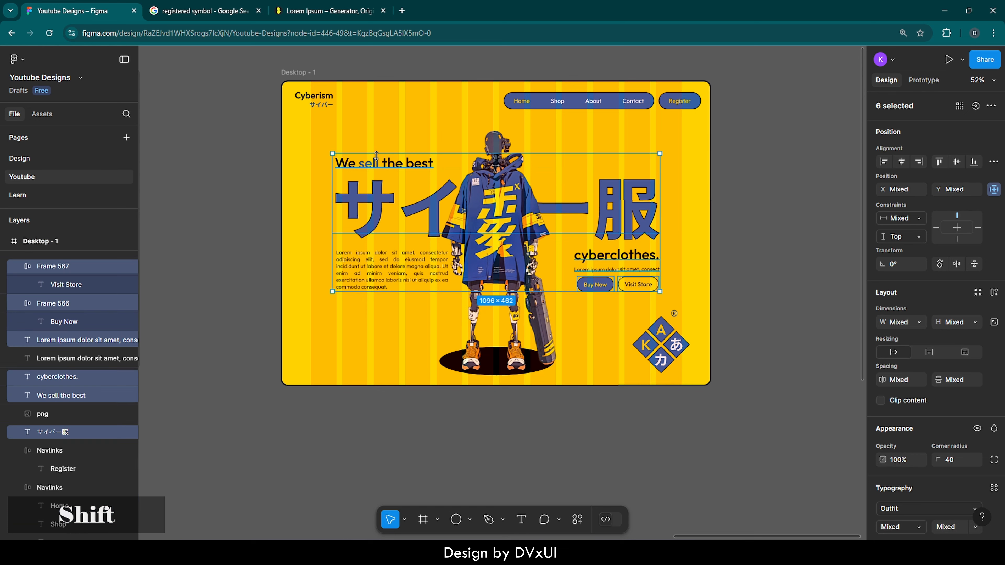
pyautogui.keyDown('shift'); pyautogui.click(380, 281); pyautogui.keyUp('shift')
pyautogui.hotkey('shift', 'Up')
pyautogui.hotkey('shift', 'Up')
pyautogui.hotkey('shift', 'Up')
pyautogui.hotkey('shift', 'Up')
pyautogui.hotkey('shift', 'Up')
pyautogui.hotkey('shift', 'Up')
pyautogui.hotkey('shift', 'Up')
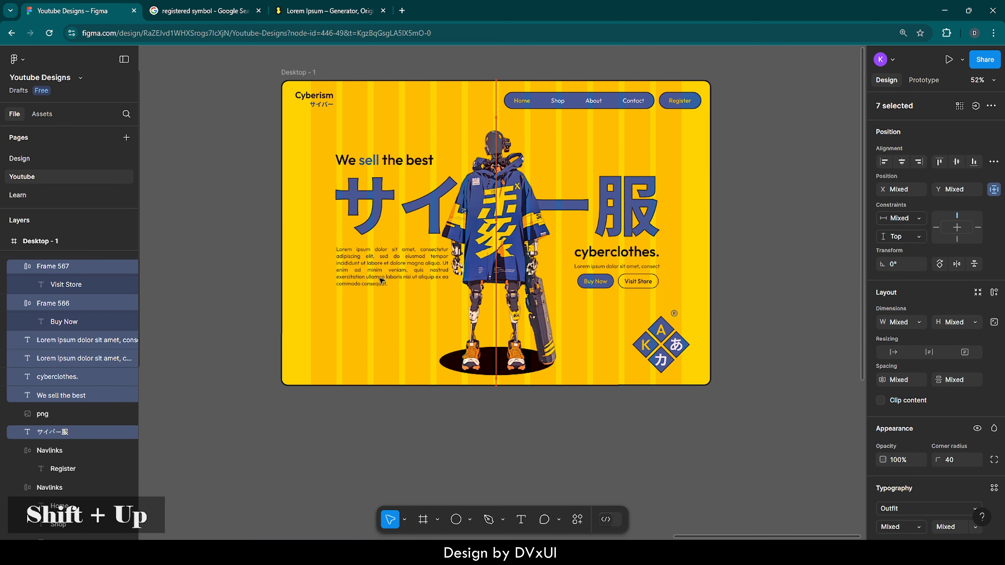
pyautogui.hotkey('shift', 'Up')
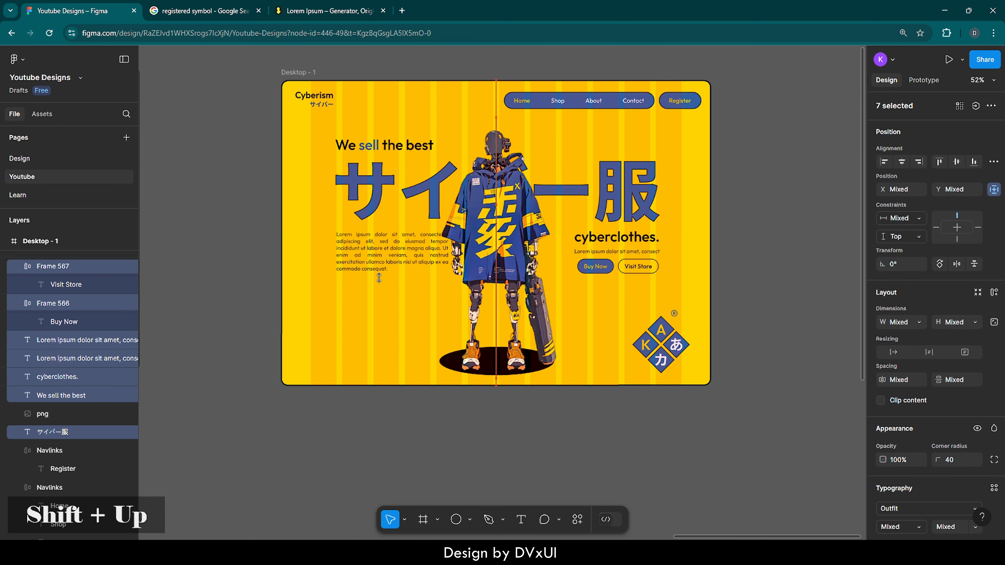
# Nudge the selected hero texts and buttons slightly back down and deselect them
pyautogui.hotkey('shift', 'Down')
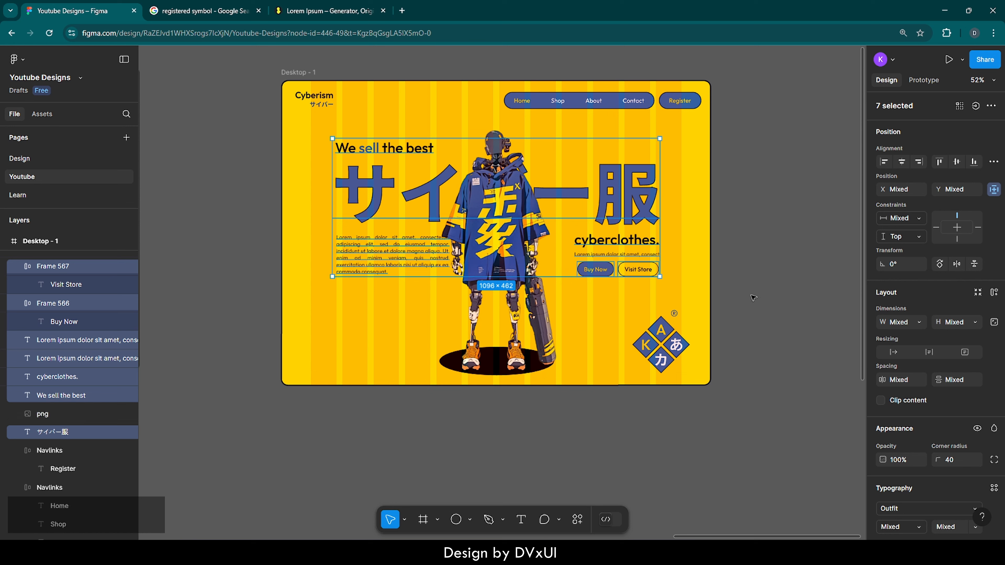
pyautogui.press('Down')
pyautogui.press('Down')
pyautogui.press('Down')
pyautogui.press('Down')
pyautogui.press('Down')
pyautogui.press('Down')
pyautogui.press('Down')
pyautogui.press('Down')
pyautogui.press('Down')
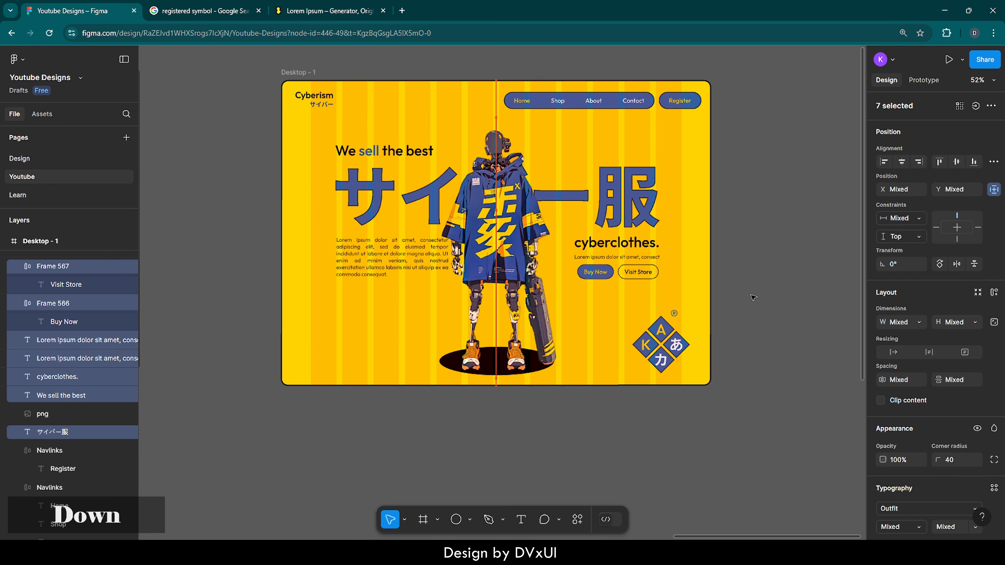
pyautogui.press('Down')
pyautogui.press('Down')
pyautogui.press('Down')
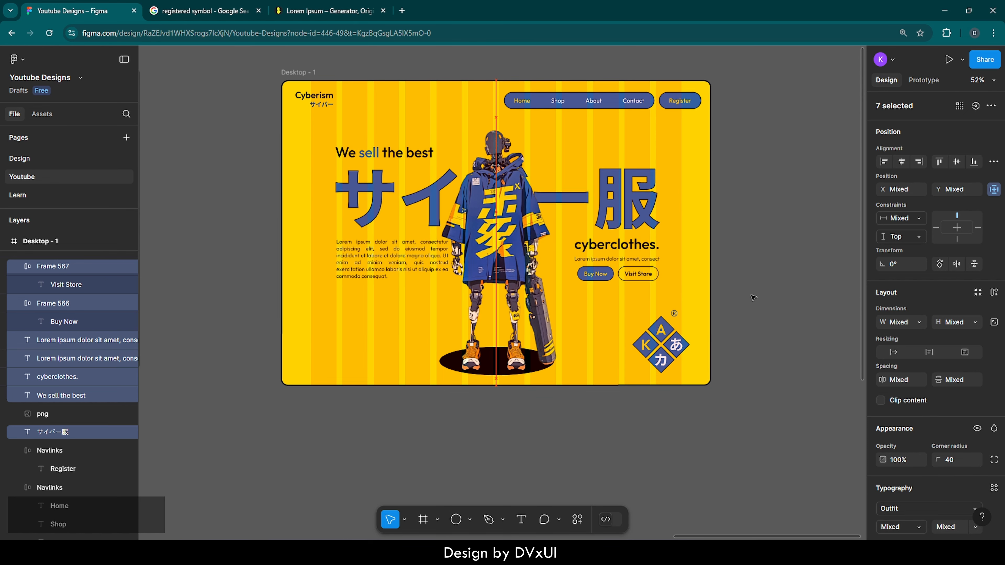
pyautogui.click(807, 247)
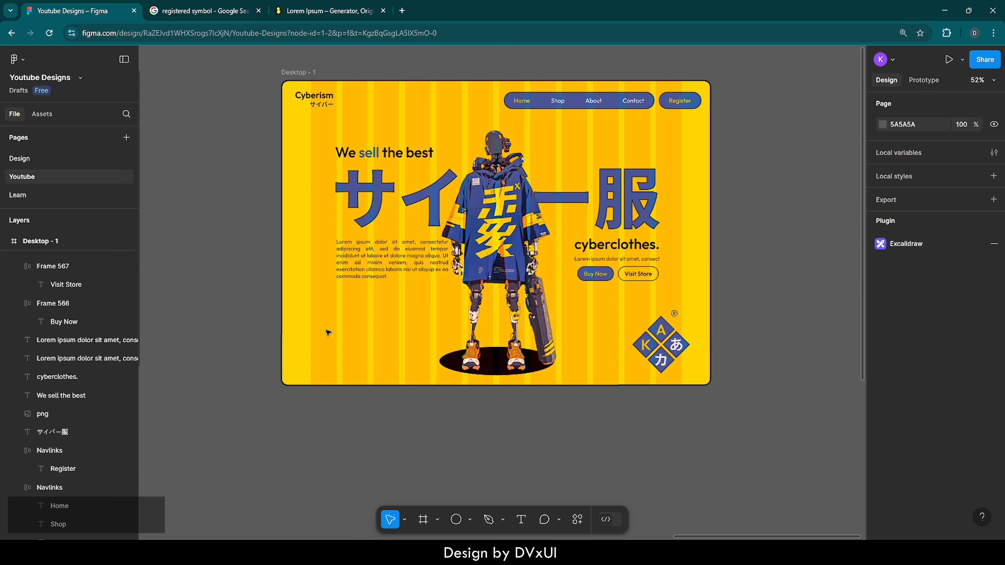
# Place a circle at the frame's lower-left corner, lock its proportions, and set its size to 150 × 150
pyautogui.press('o')
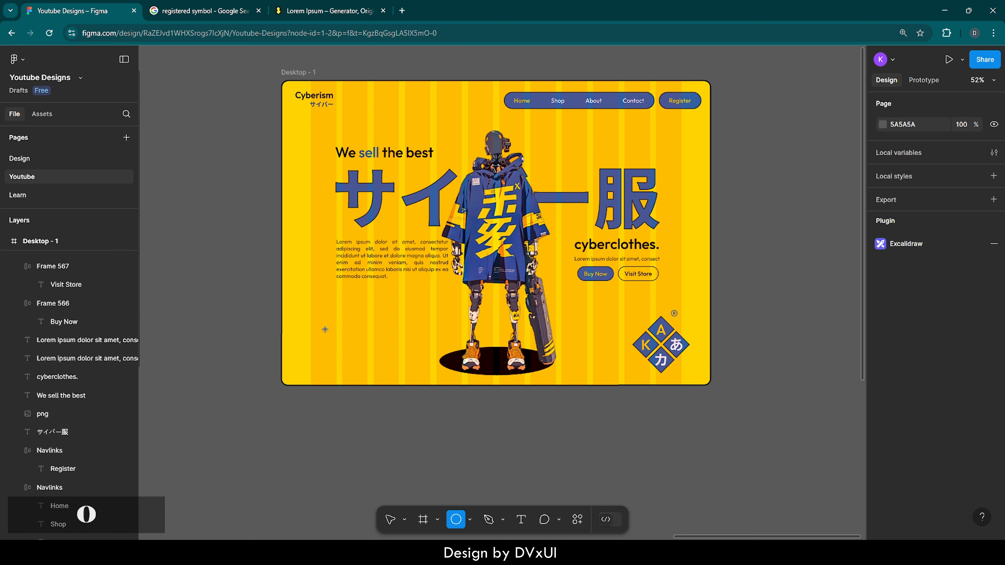
pyautogui.click(314, 368)
pyautogui.moveTo(316, 371); pyautogui.dragTo(292, 379)
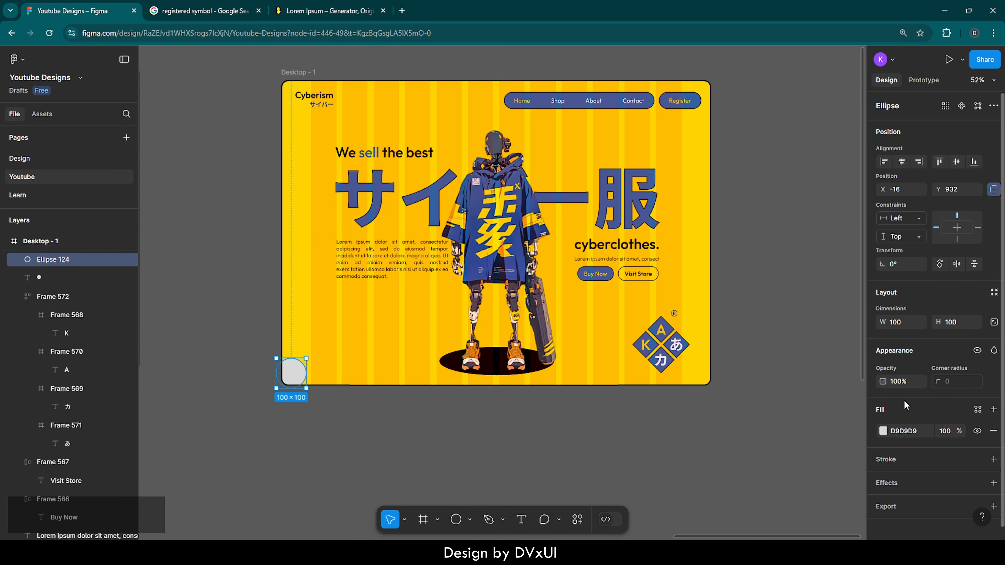
pyautogui.click(994, 322)
pyautogui.write('150')
pyautogui.press('Return')
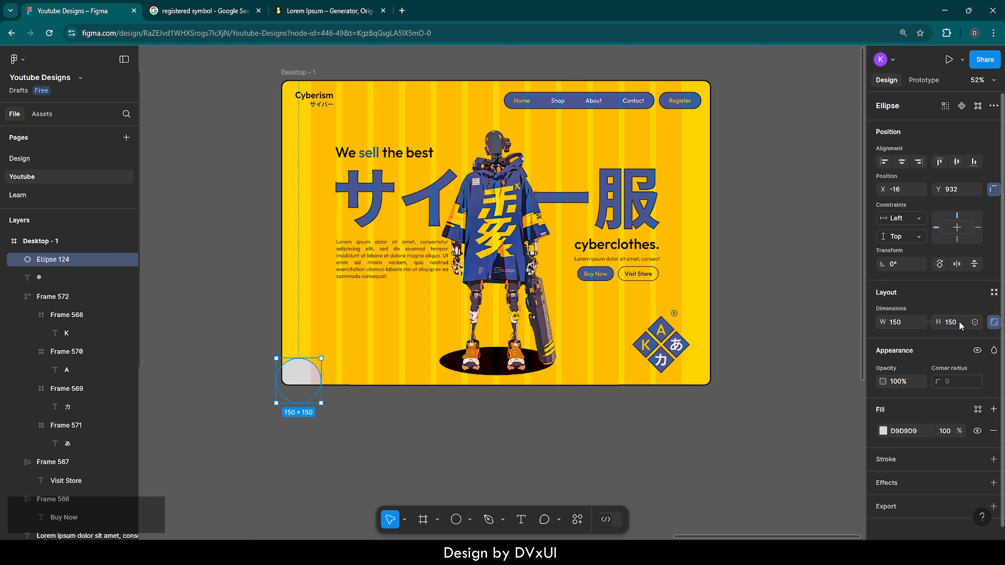
# Move the circle so it extends past the frame's lower-left corner, at about X -43, Y 928
pyautogui.moveTo(300, 382); pyautogui.dragTo(287, 421)
pyautogui.scroll(5, 288, 375)
pyautogui.scroll(2, 288, 376)
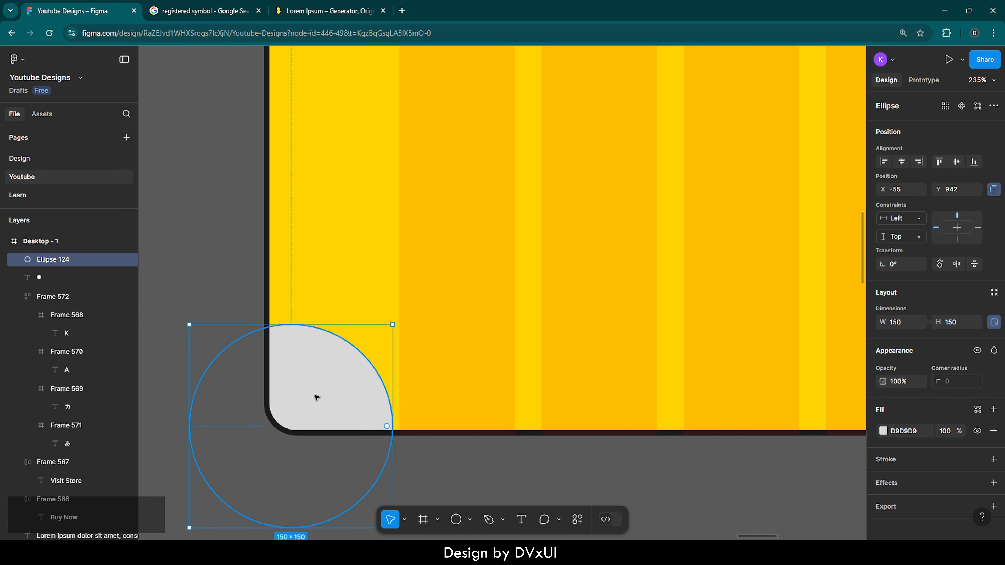
pyautogui.moveTo(321, 390); pyautogui.dragTo(332, 377)
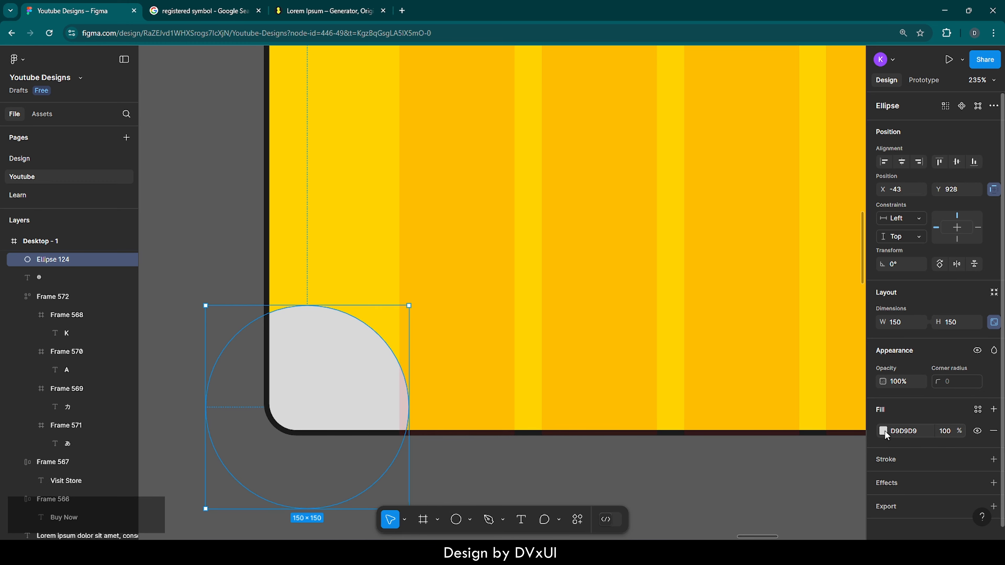
# Fill the corner circle with blue 3461A5 and give it an inside stroke of colour 252525 with weight 2
pyautogui.click(883, 431)
pyautogui.click(743, 482)
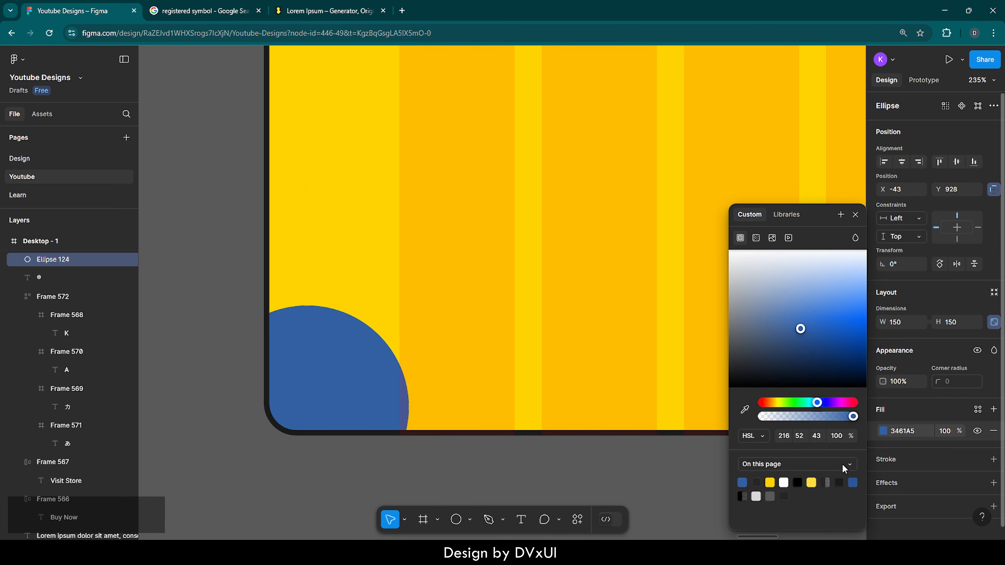
pyautogui.click(902, 459)
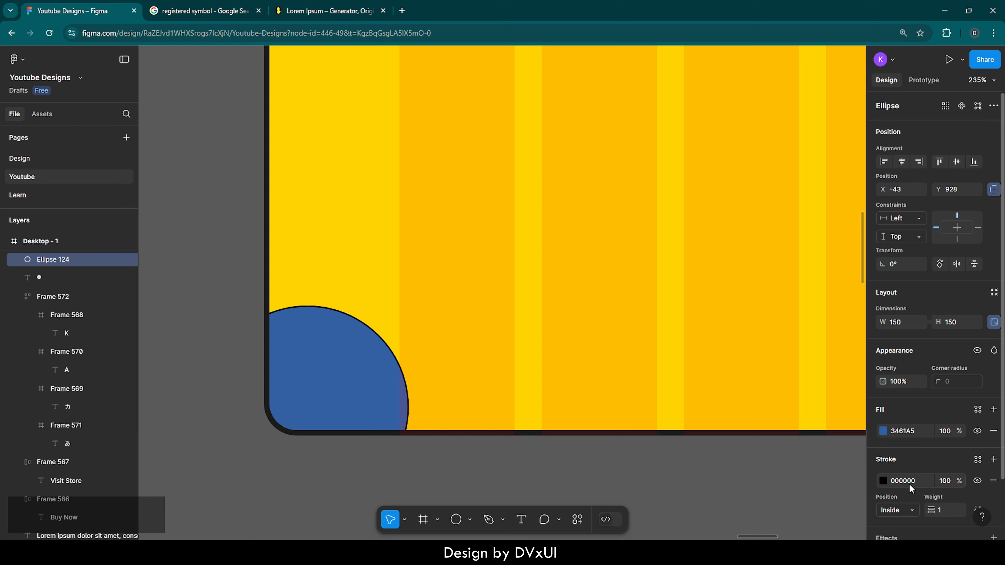
pyautogui.click(921, 485)
pyautogui.write('252525')
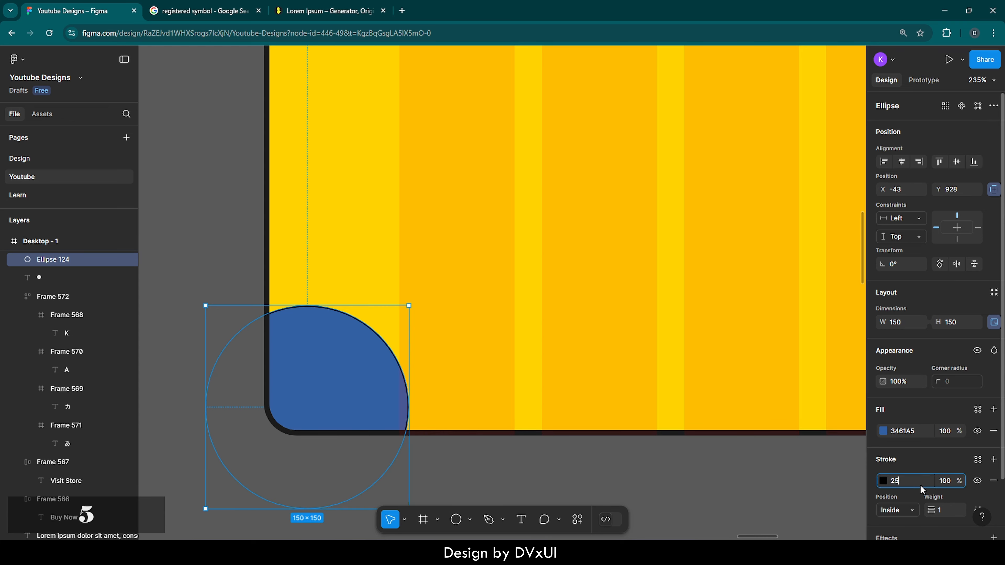
pyautogui.press('Return')
pyautogui.write('2')
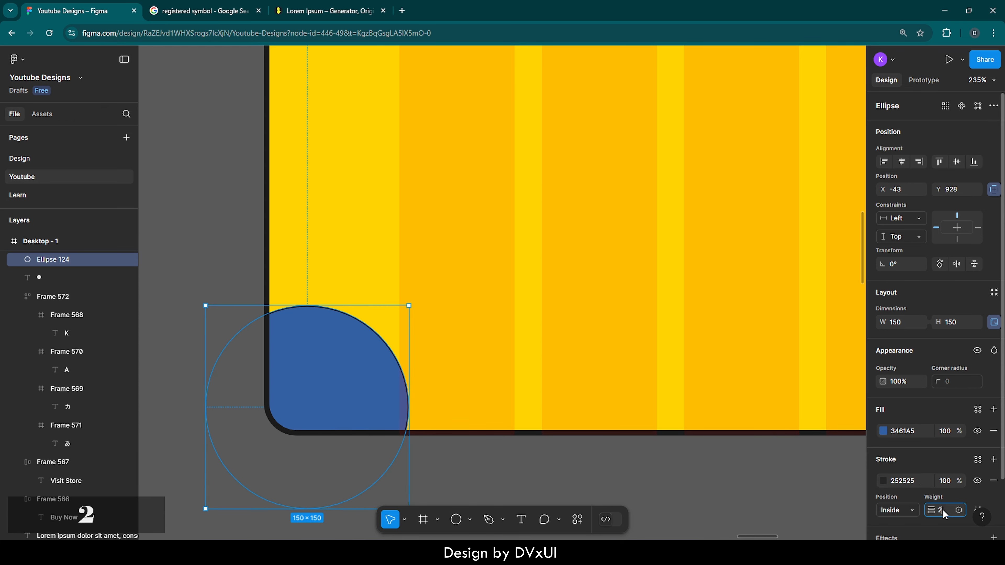
pyautogui.press('Return')
pyautogui.click(500, 318)
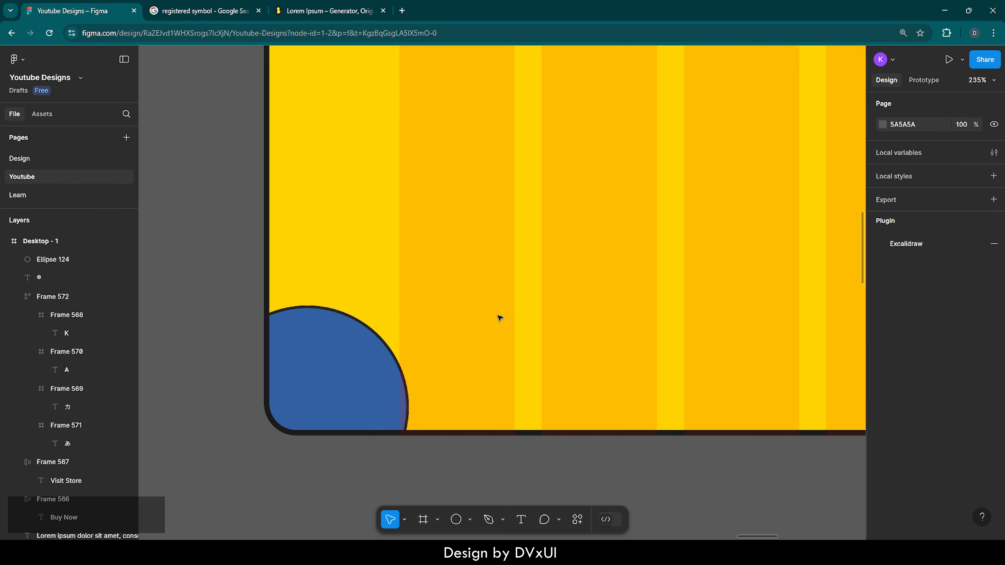
# Duplicate the blue corner circle in place and scale the copy proportionally from its centre to about 412 × 412
pyautogui.click(353, 351)
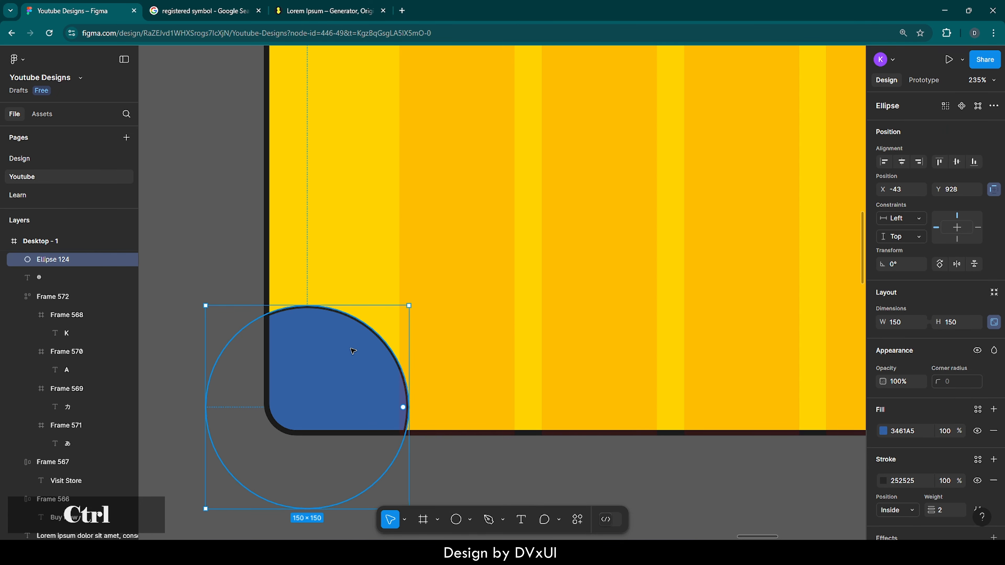
pyautogui.hotkey('ctrl', 'c')
pyautogui.hotkey('ctrl', 'v')
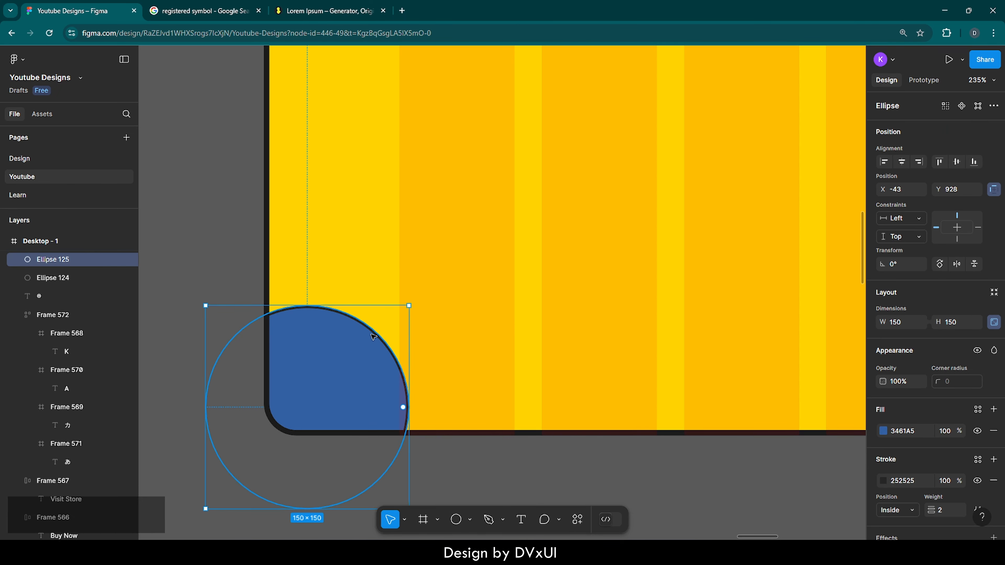
pyautogui.press('alt')
pyautogui.press('shift')
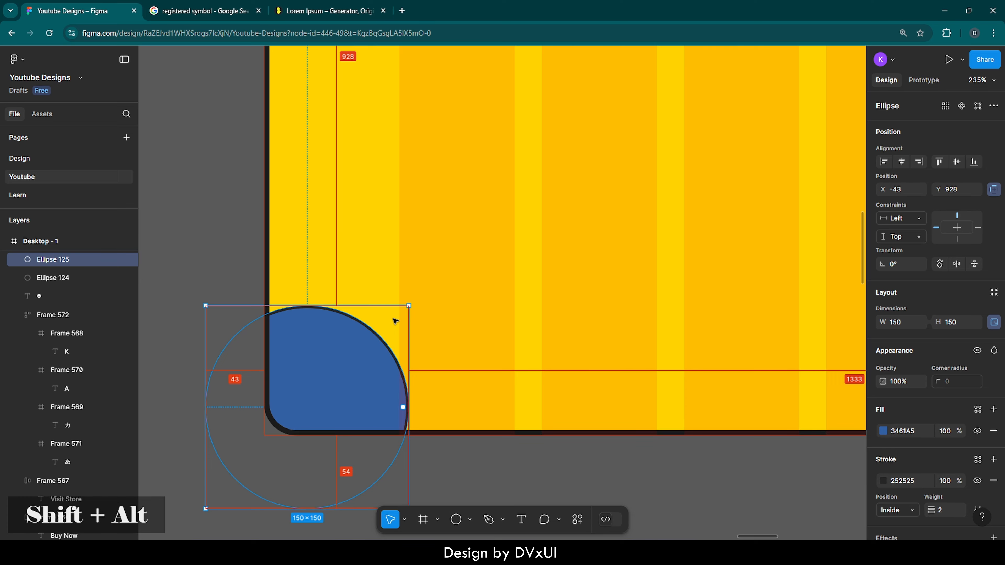
pyautogui.moveTo(420, 299); pyautogui.dragTo(581, 137)
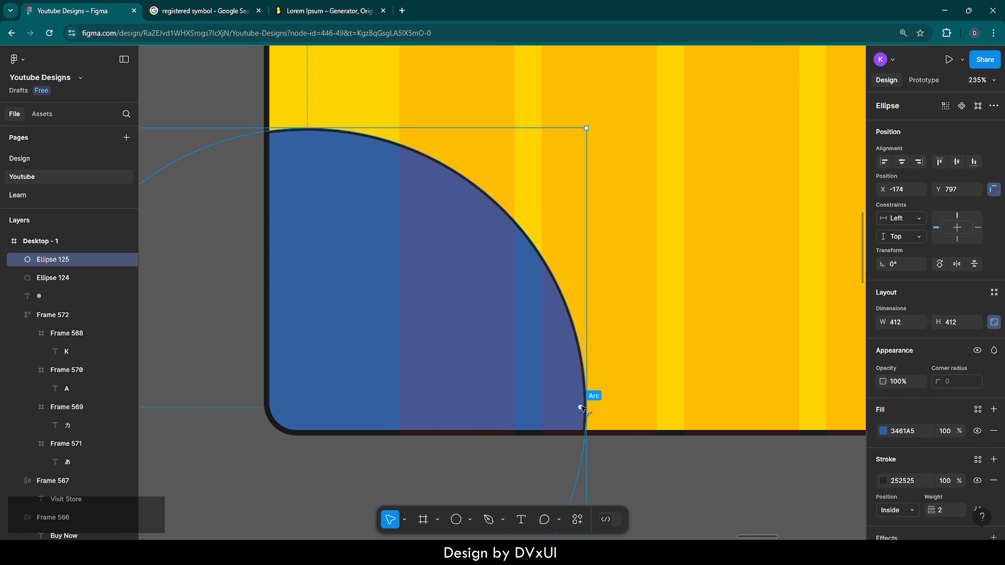
# Turn the larger circle into a closed ring with a 100% sweep and an inner ratio of about 65.4%, and deselect it
pyautogui.moveTo(580, 407); pyautogui.dragTo(576, 355)
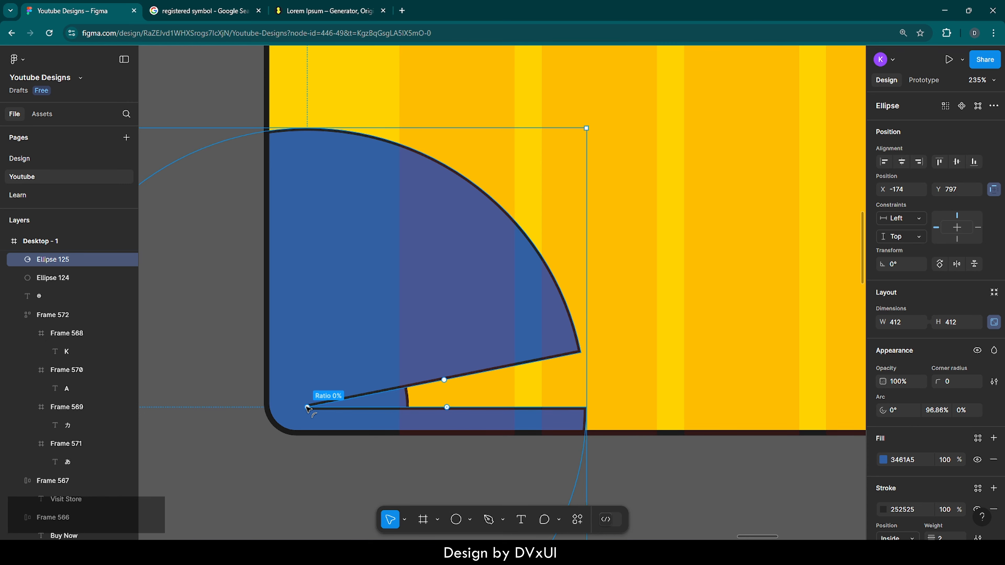
pyautogui.moveTo(308, 408); pyautogui.dragTo(282, 425)
pyautogui.moveTo(690, 362); pyautogui.dragTo(691, 406)
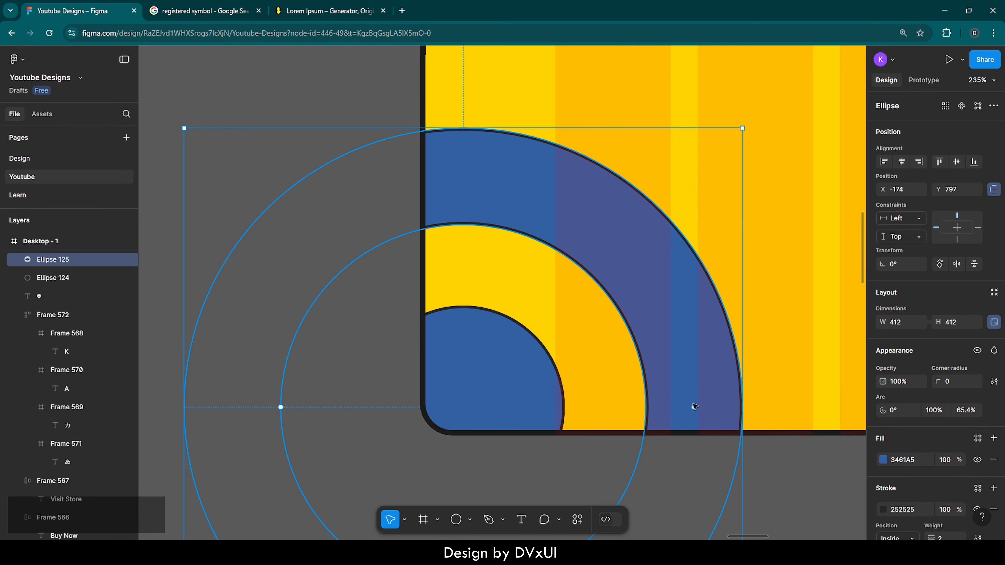
pyautogui.click(781, 393)
# Thicken the blue corner ring by reducing its inner ratio to about 61.06%, and deselect it
pyautogui.scroll(-10, 548, 347)
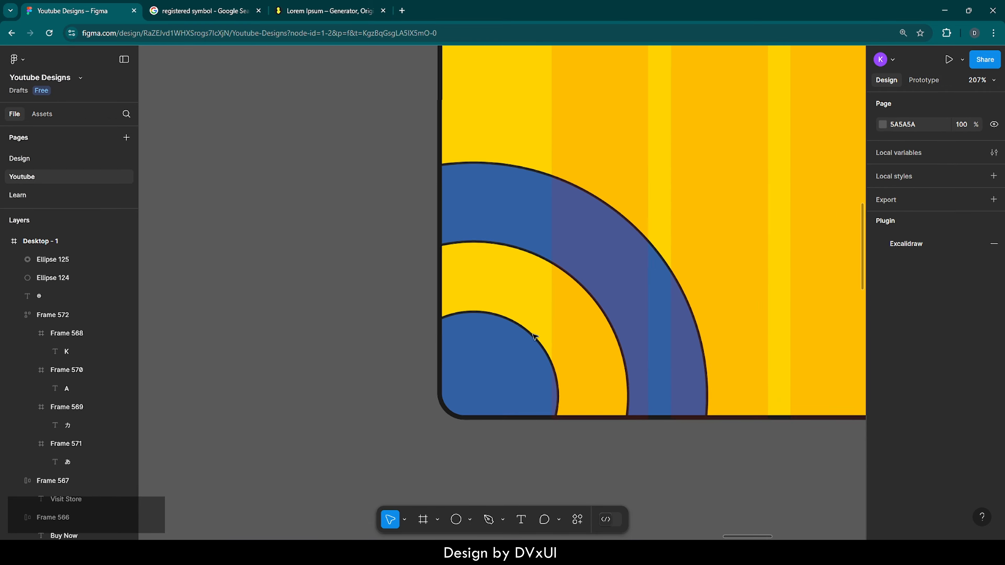
pyautogui.scroll(-2, 535, 336)
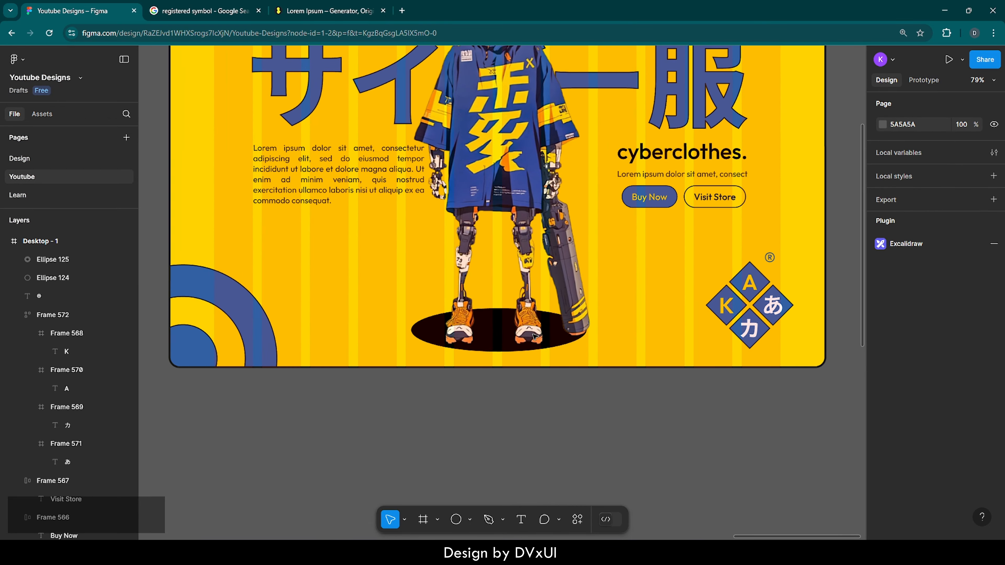
pyautogui.scroll(3, 535, 337)
pyautogui.scroll(2, 535, 336)
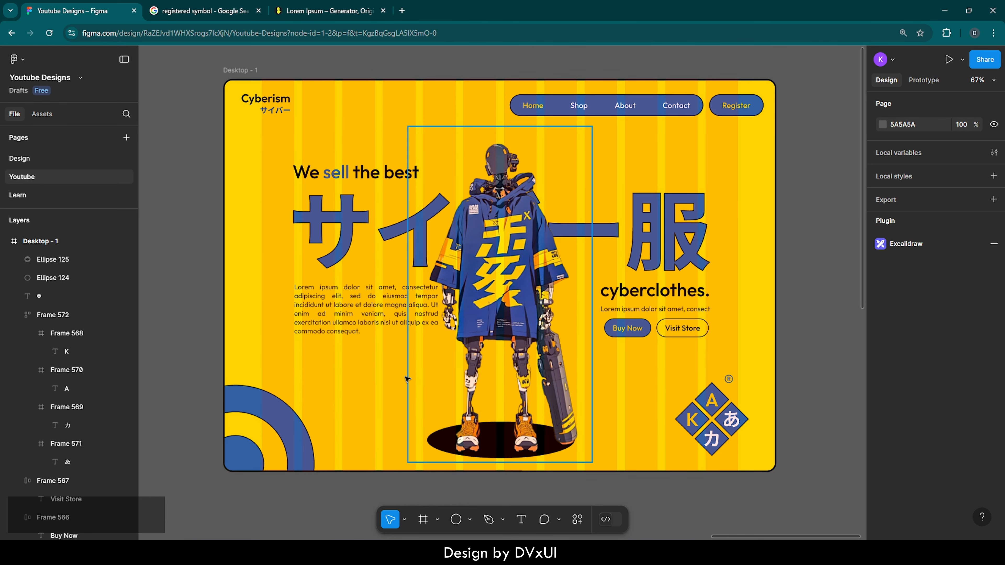
pyautogui.click(269, 410)
pyautogui.doubleClick(269, 410)
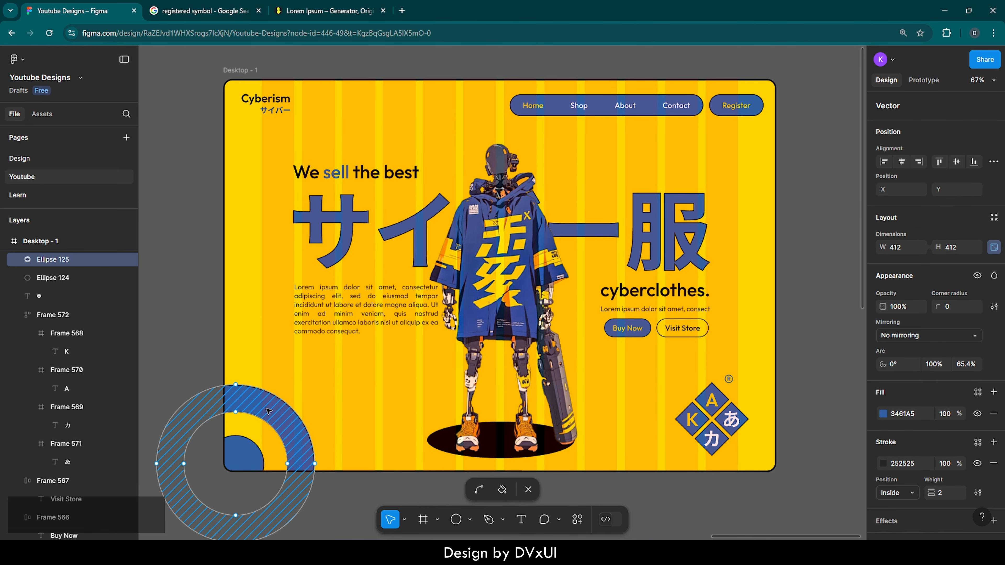
pyautogui.press('Escape')
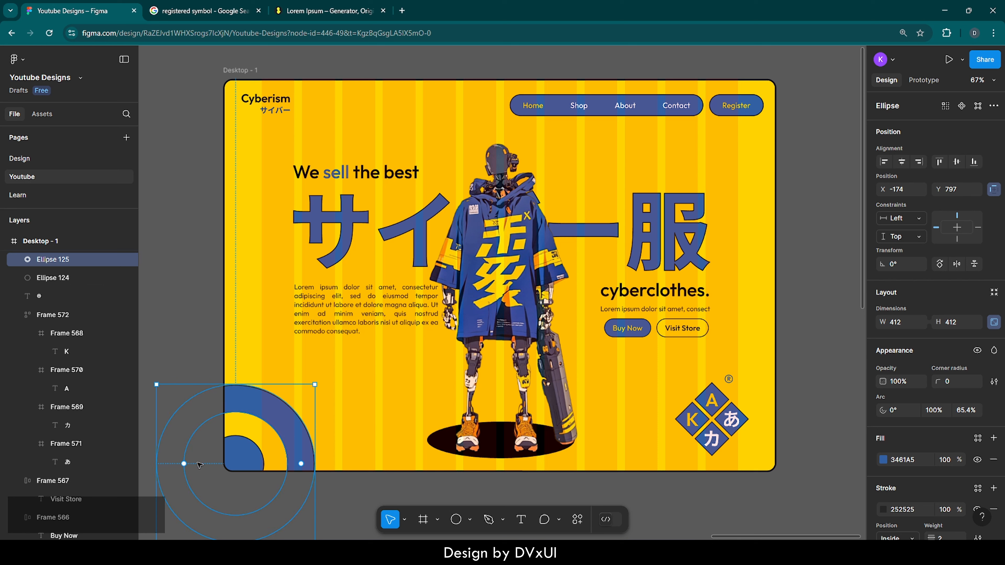
pyautogui.moveTo(183, 466)
pyautogui.moveTo(184, 466); pyautogui.dragTo(188, 465)
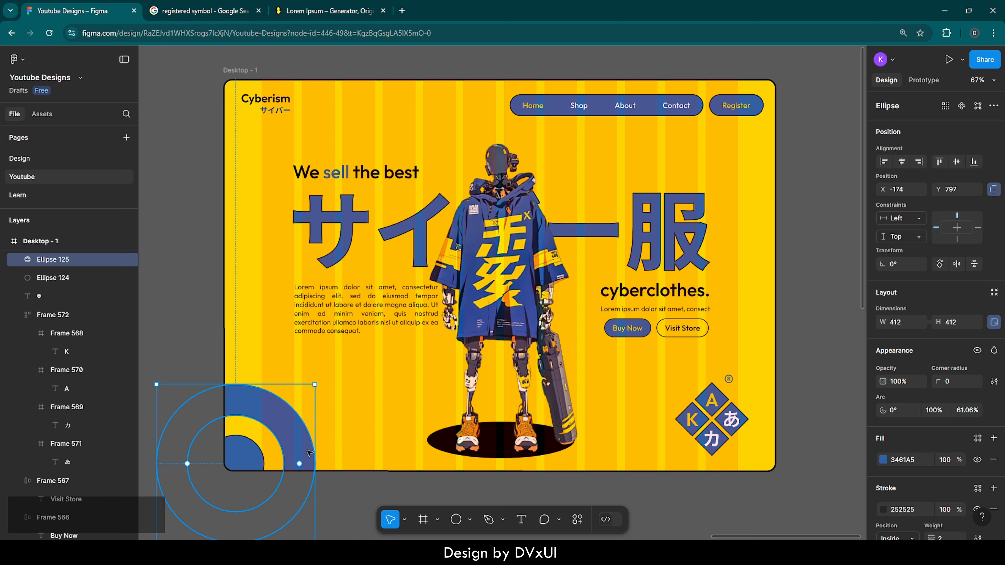
pyautogui.click(372, 438)
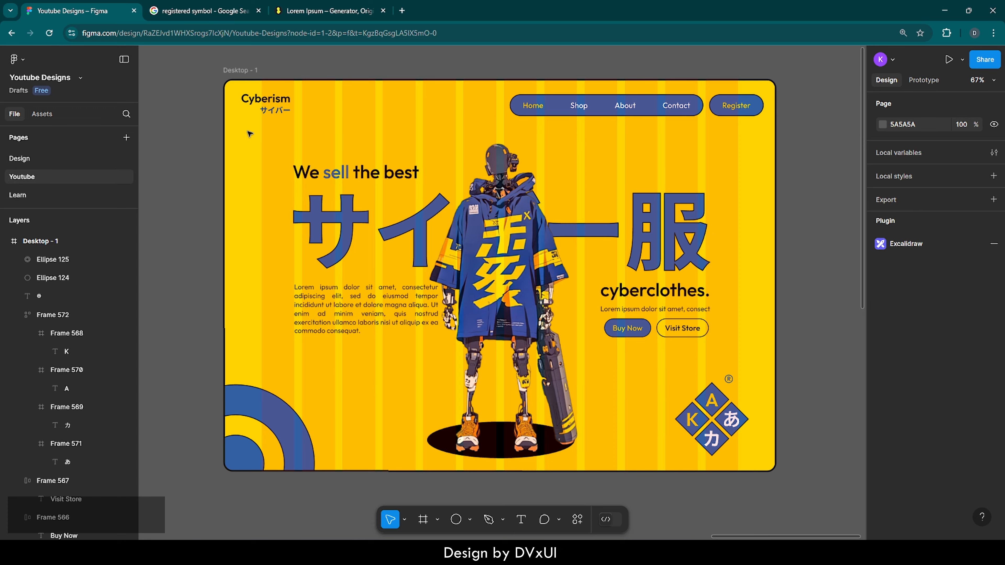
# Move the desktop frame to about X 4227, Y 79 and show the canvas full screen with the editor interface hidden
pyautogui.moveTo(255, 70); pyautogui.dragTo(238, 84)
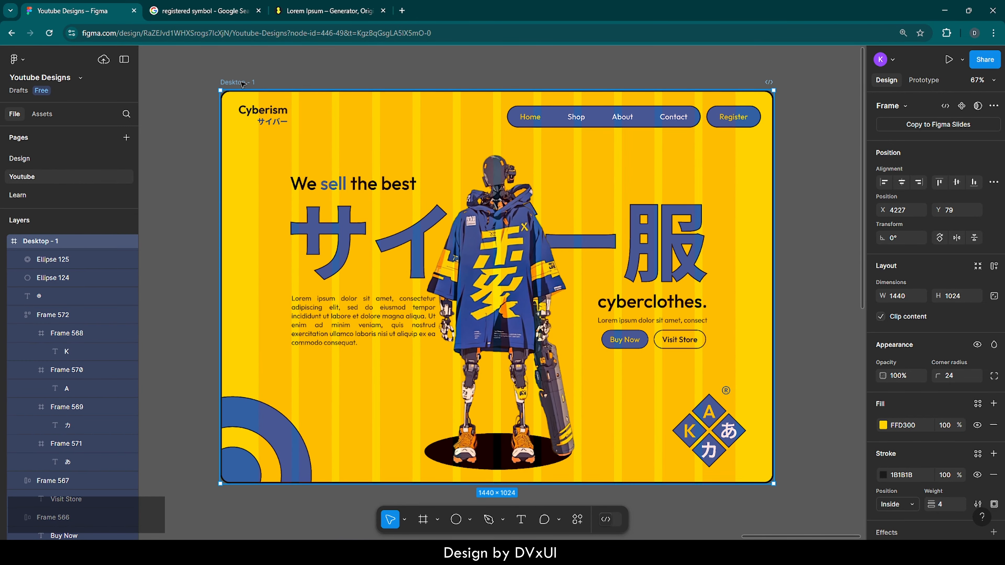
pyautogui.click(327, 71)
pyautogui.rightClick(326, 70)
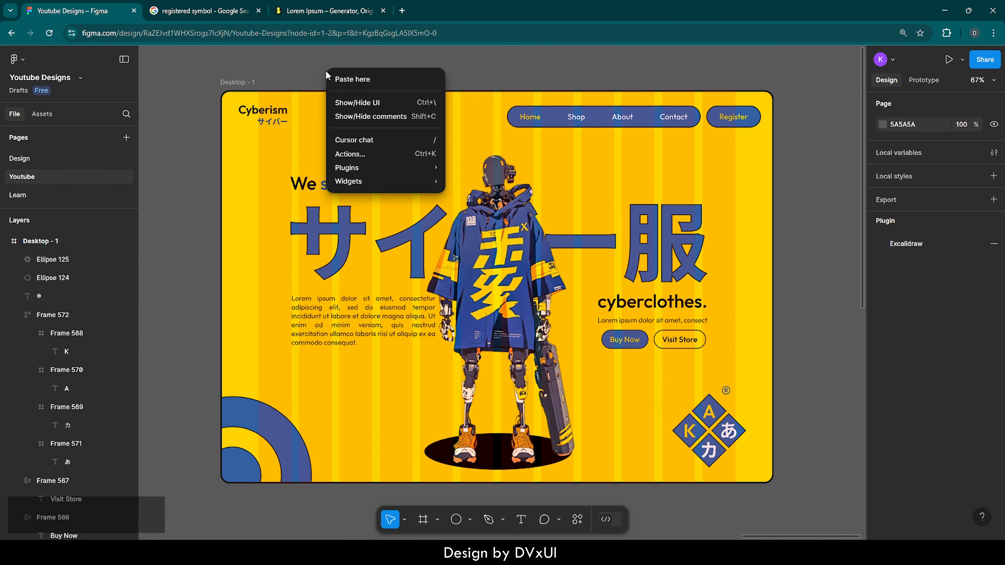
pyautogui.click(350, 104)
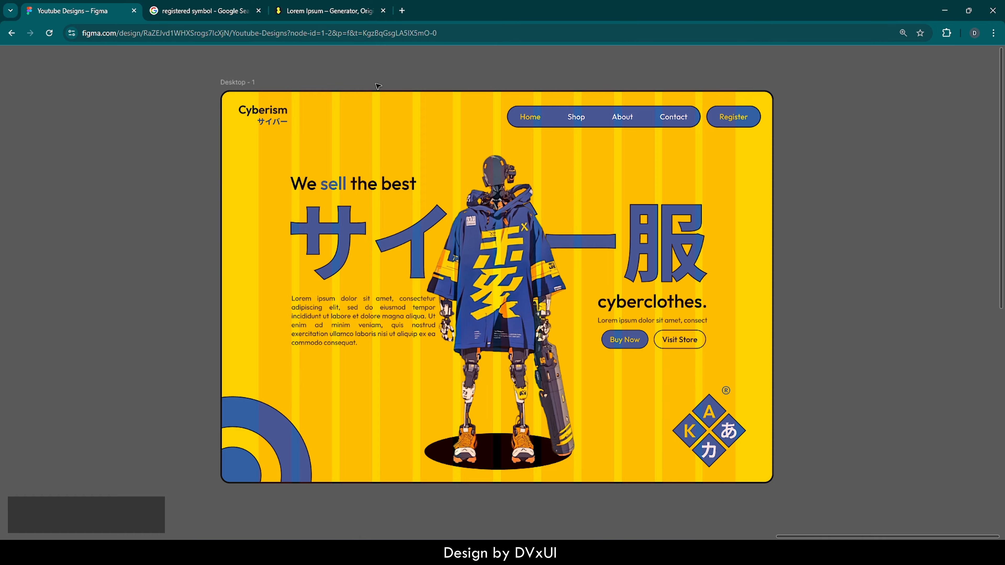
pyautogui.press('F11')
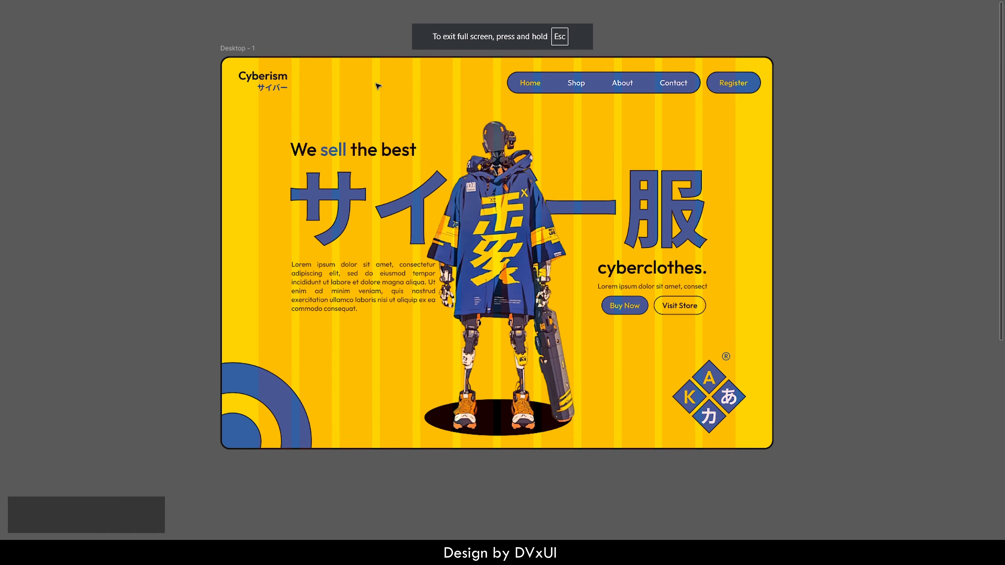
# Move the desktop frame up and left to about X 4164, Y 20 and show the editor interface again
pyautogui.scroll(3, 378, 87)
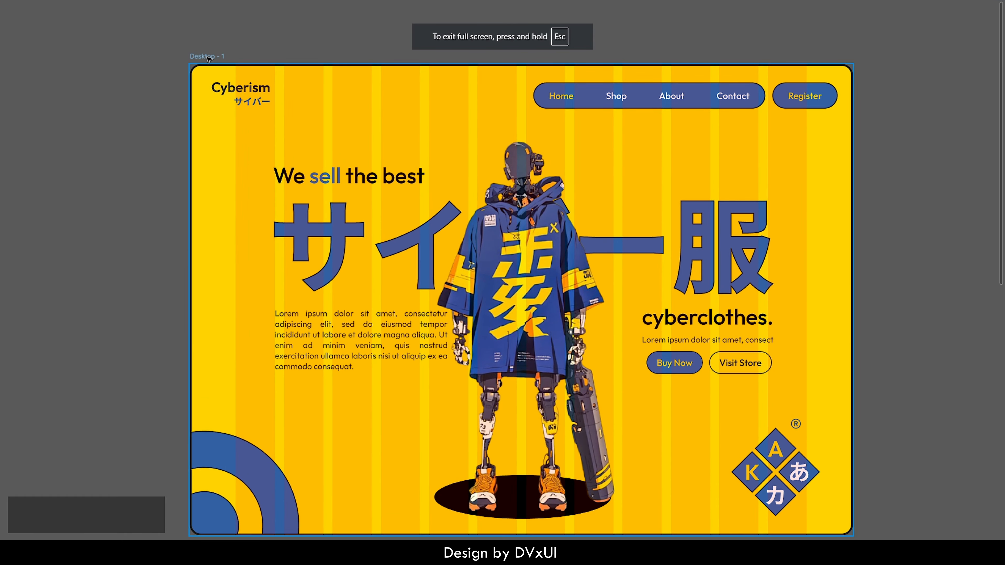
pyautogui.moveTo(207, 38); pyautogui.dragTo(178, 16)
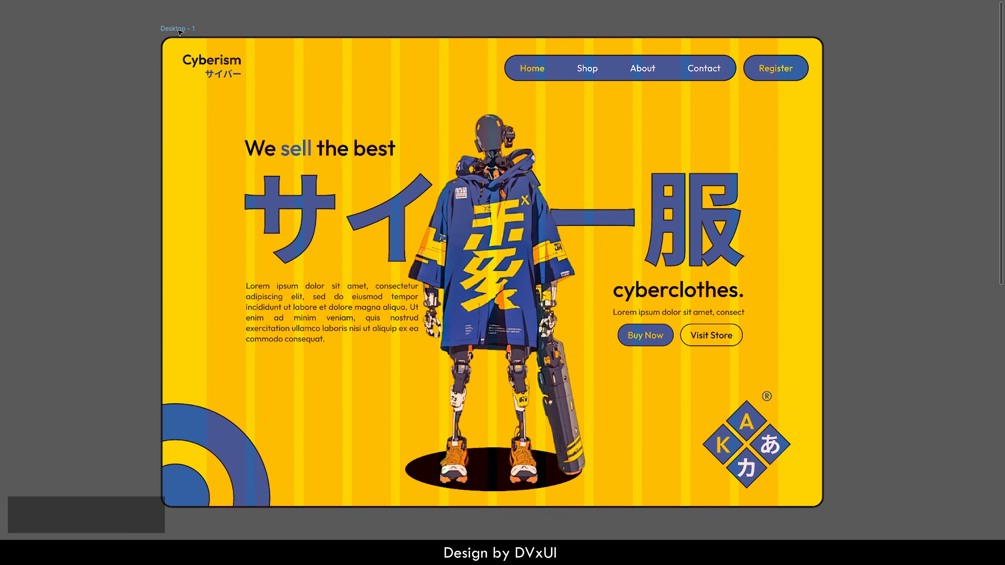
pyautogui.rightClick(293, 21)
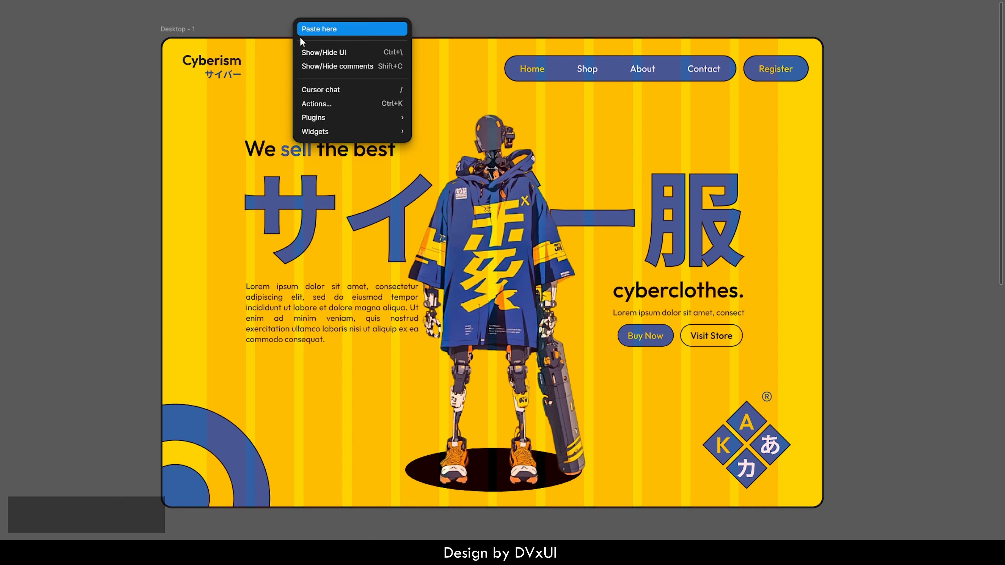
pyautogui.click(308, 54)
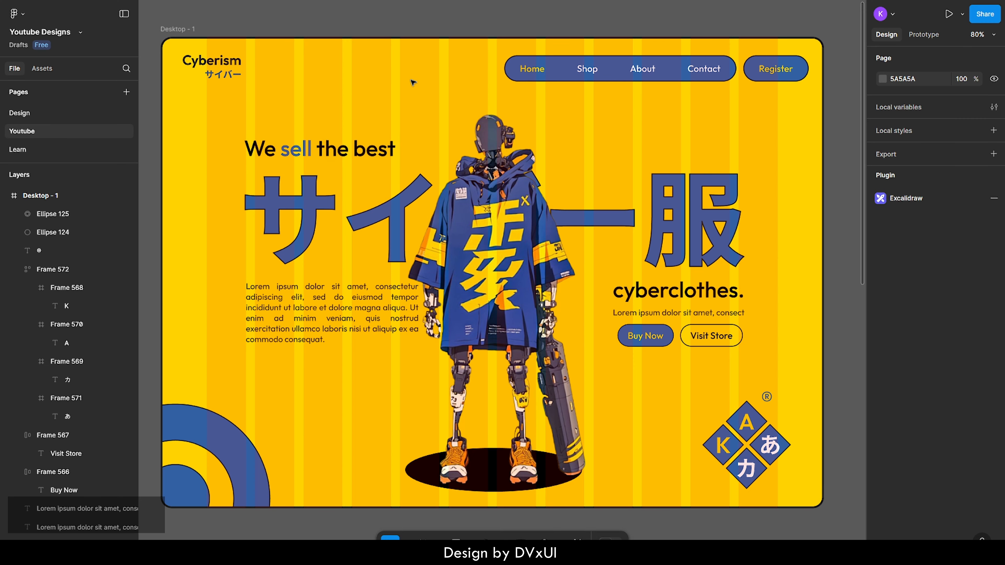
# Hide the 12-column layout grid of the desktop frame and deselect the frame
pyautogui.scroll(1, 412, 82)
pyautogui.scroll(-1, 411, 81)
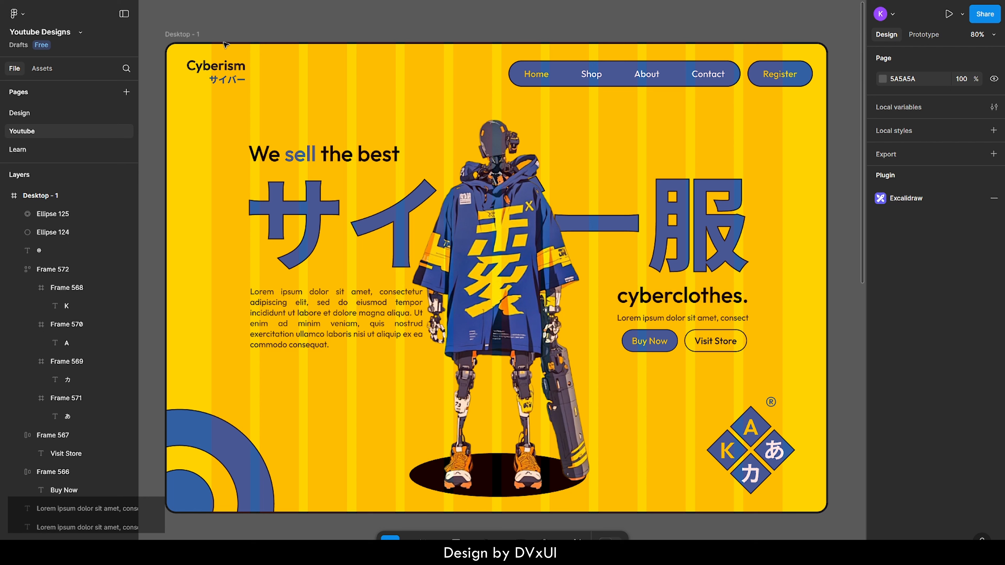
pyautogui.click(183, 38)
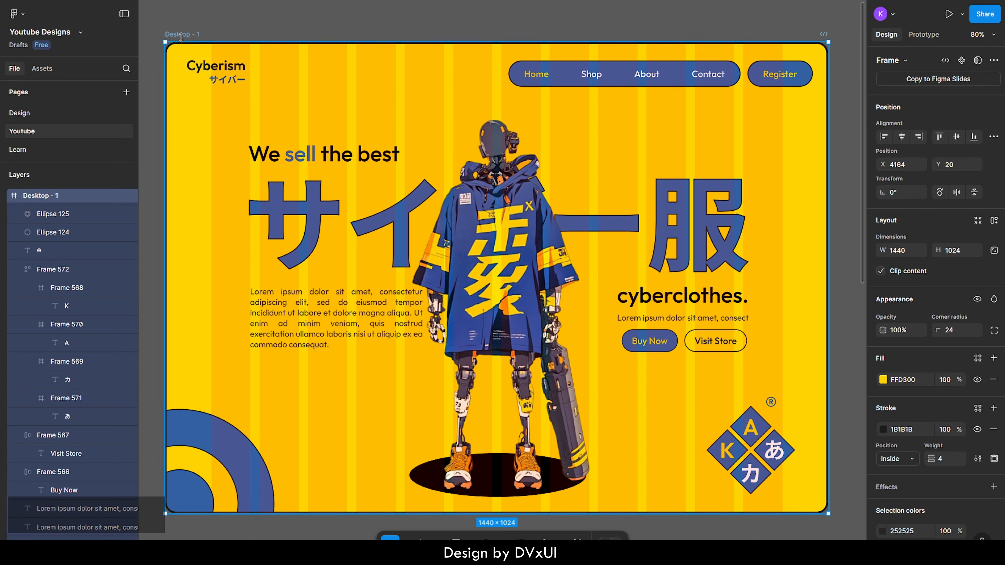
pyautogui.scroll(-5, 943, 359)
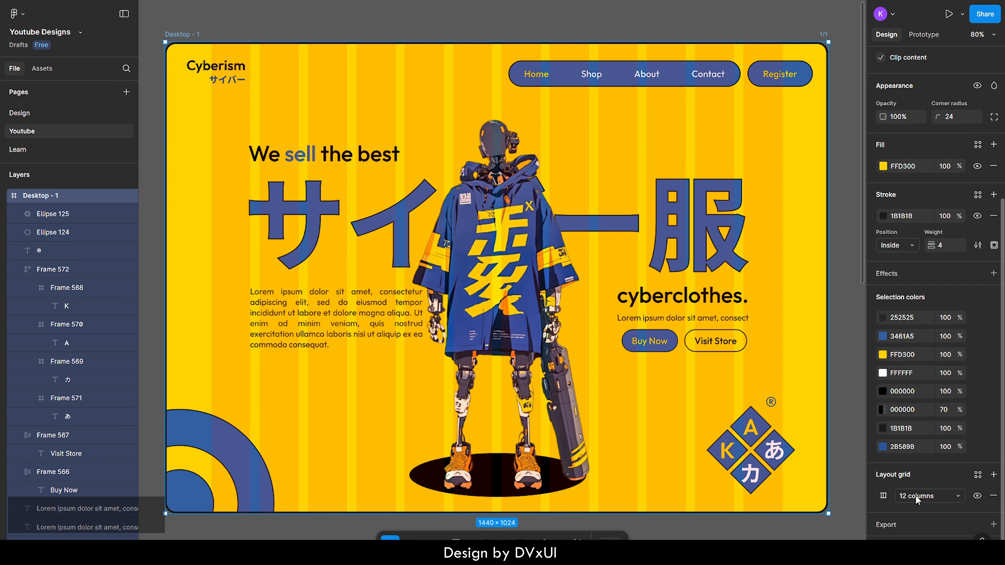
pyautogui.click(977, 496)
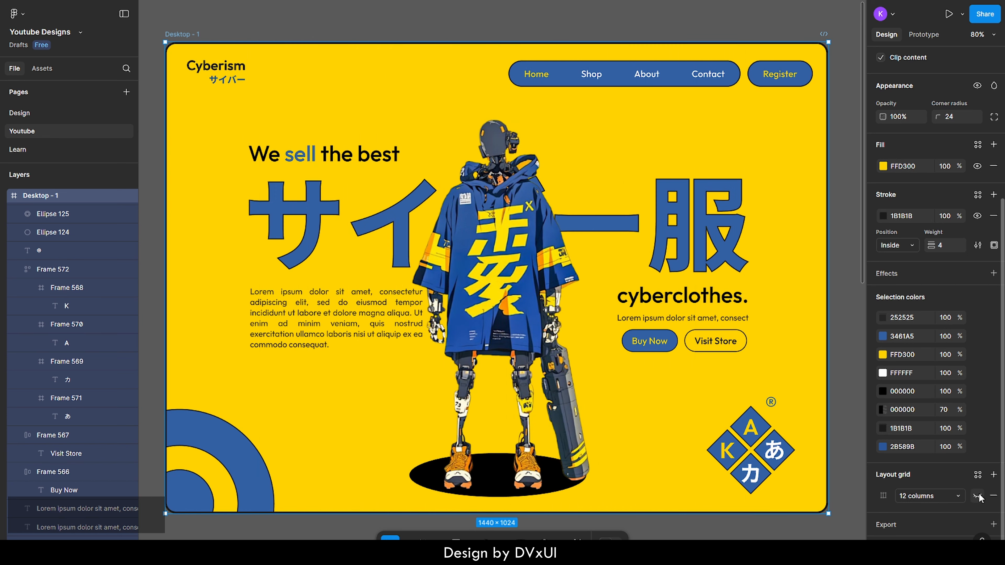
pyautogui.click(854, 372)
# Draw a rectangle from the frame's top edge above the robot, at about X 589, Y 0, and size it 240 × 590
pyautogui.press('r')
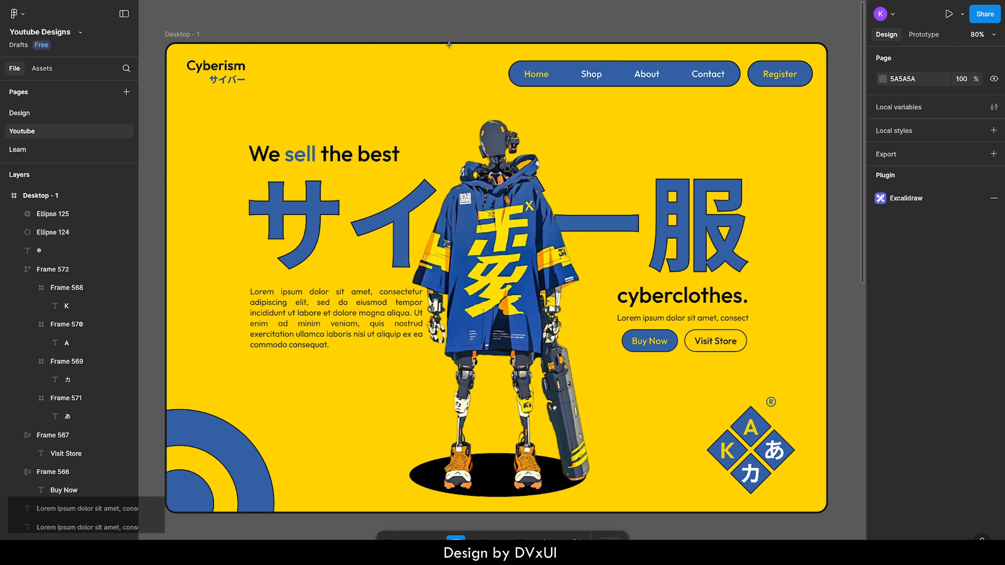
pyautogui.moveTo(448, 42); pyautogui.dragTo(550, 269)
pyautogui.moveTo(508, 197); pyautogui.dragTo(496, 196)
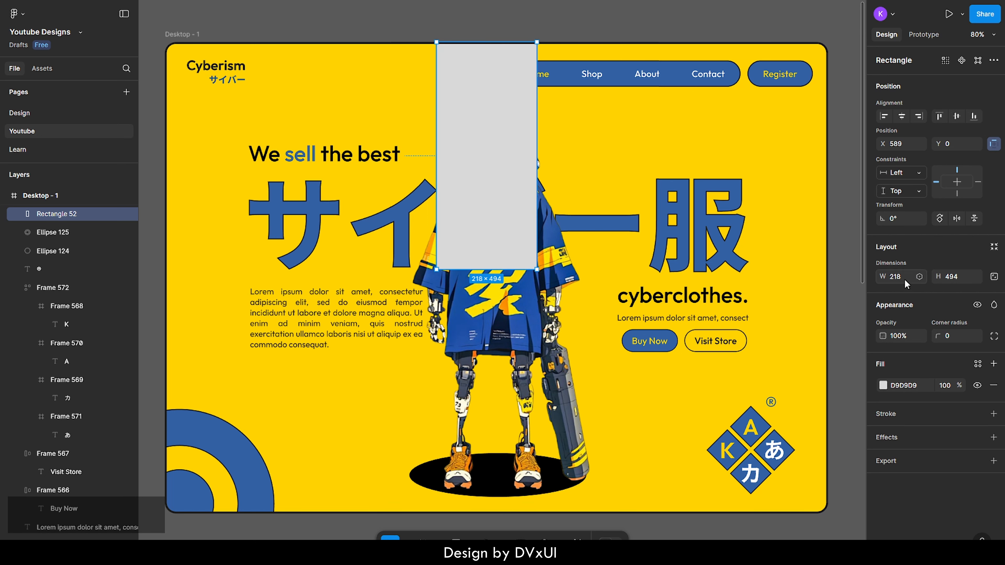
pyautogui.write('240')
pyautogui.press('Return')
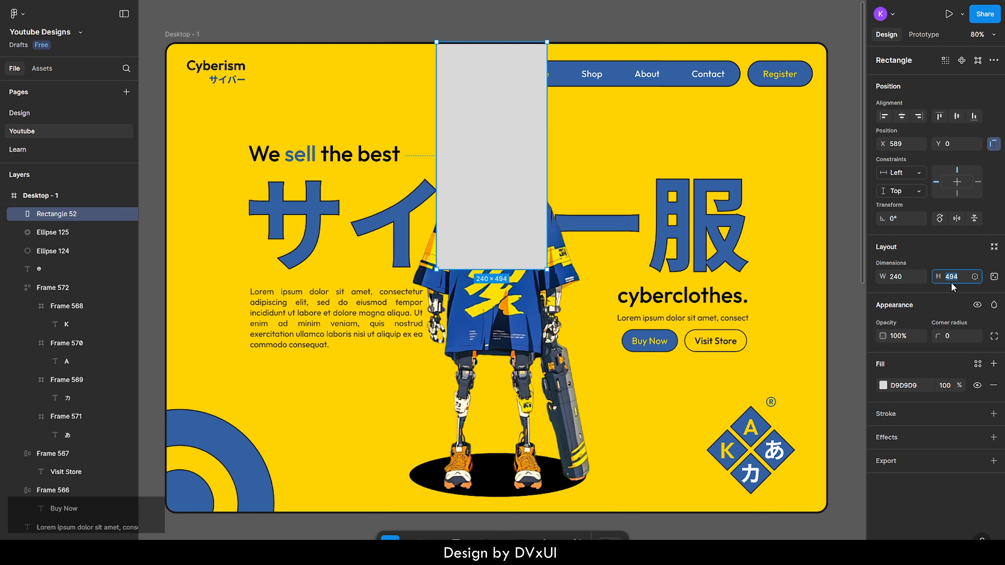
pyautogui.press('BackSpace')
pyautogui.write('590')
pyautogui.press('Return')
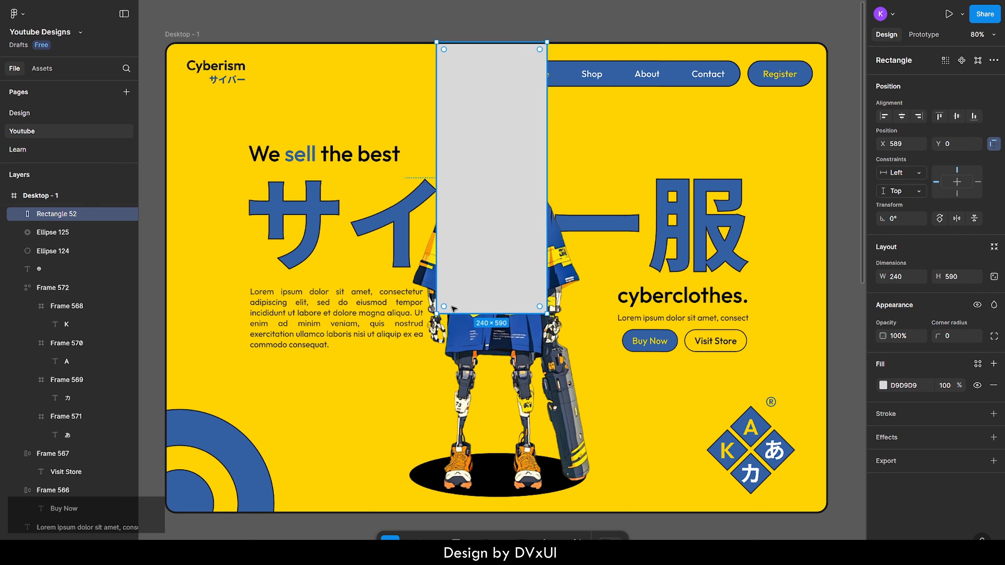
# Taper the rectangle by moving its bottom corner points inward to about X 649 and X 772.5, keeping both at Y 590
pyautogui.doubleClick(469, 306)
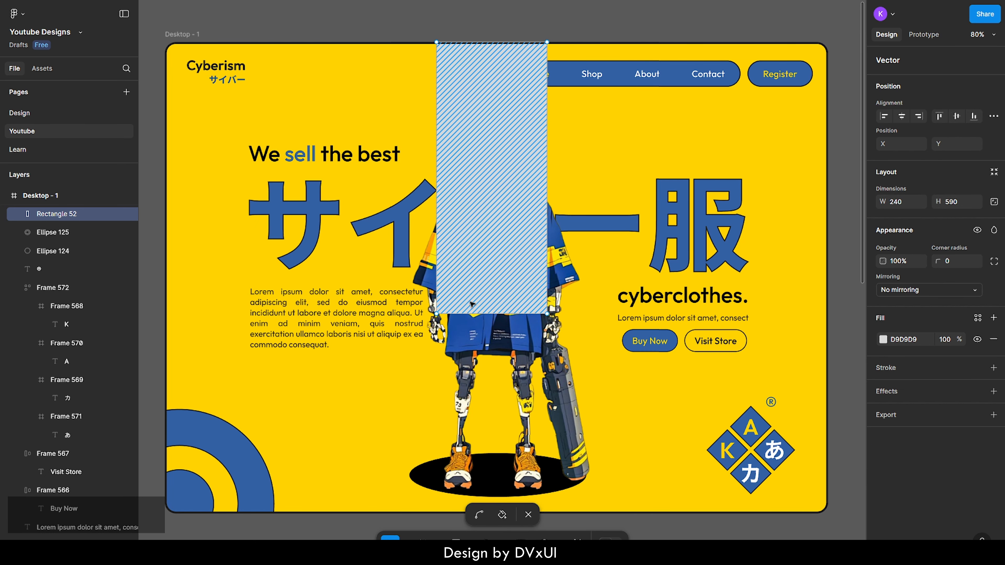
pyautogui.click(437, 314)
pyautogui.moveTo(439, 317); pyautogui.dragTo(466, 315)
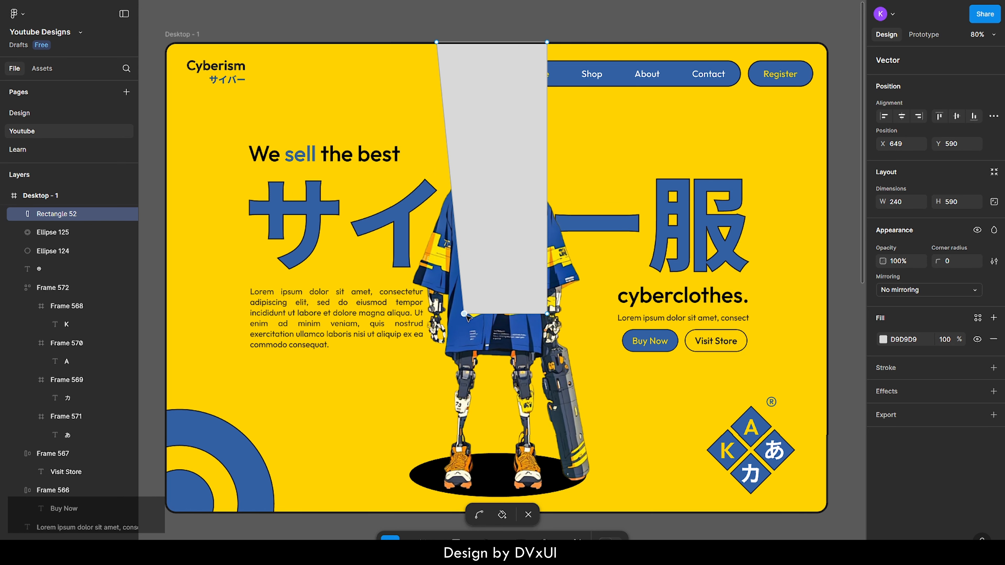
pyautogui.click(547, 314)
pyautogui.moveTo(547, 314); pyautogui.dragTo(520, 314)
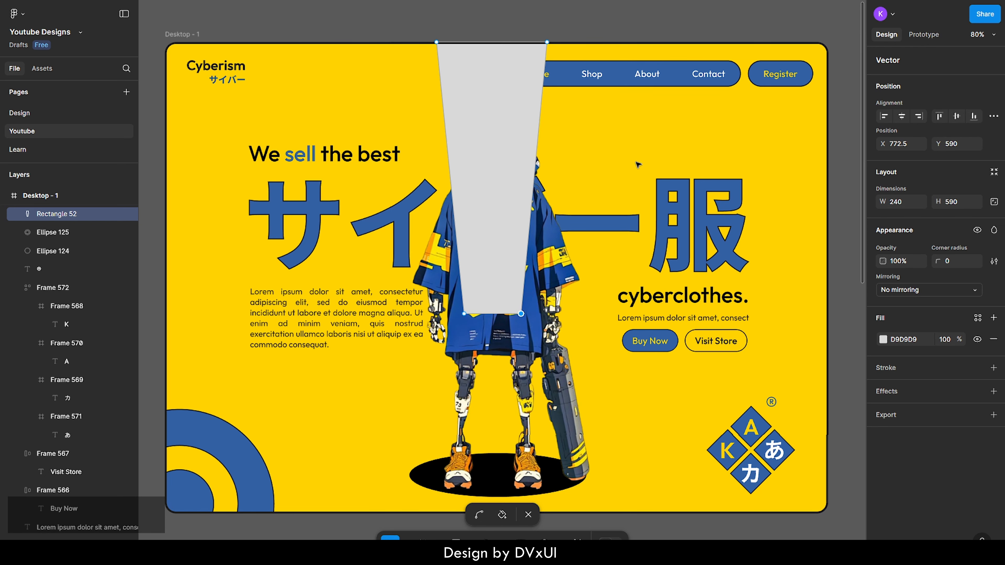
pyautogui.press('Escape')
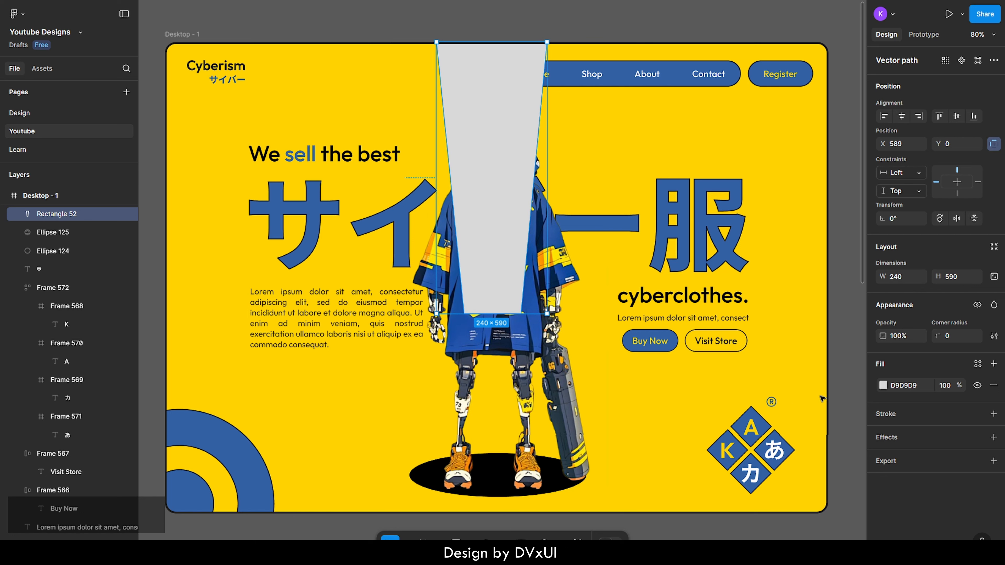
# Fill the tapered shape with the light yellow page colour FFDE42
pyautogui.click(883, 385)
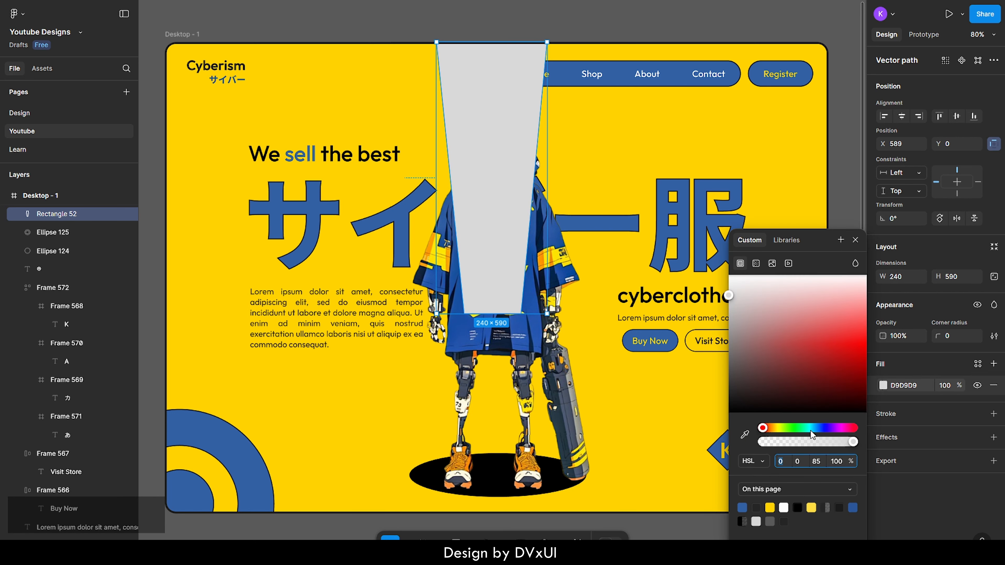
pyautogui.click(811, 506)
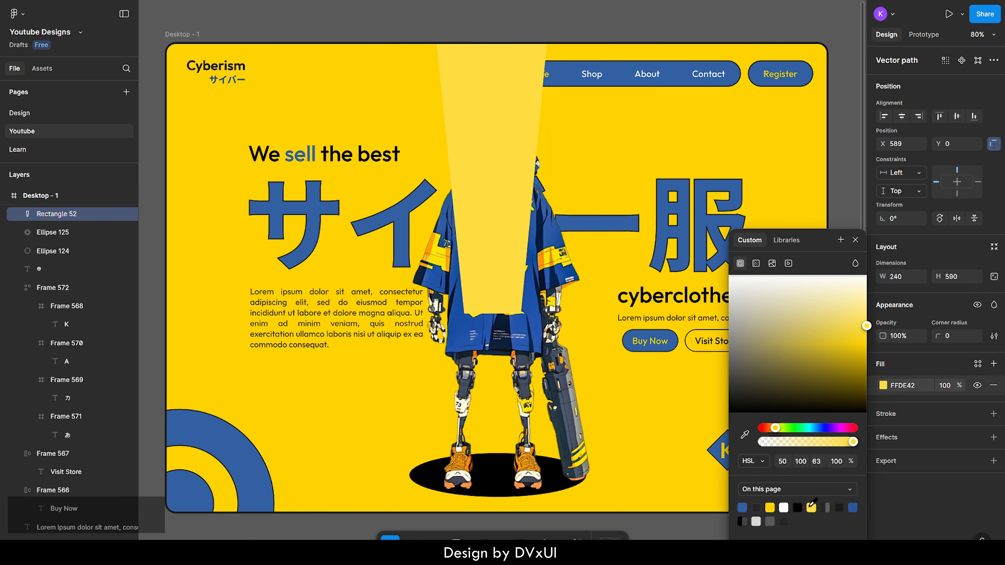
# Send the light yellow tapered shape behind the robot and all other elements of the desktop frame, and deselect it
pyautogui.rightClick(475, 86)
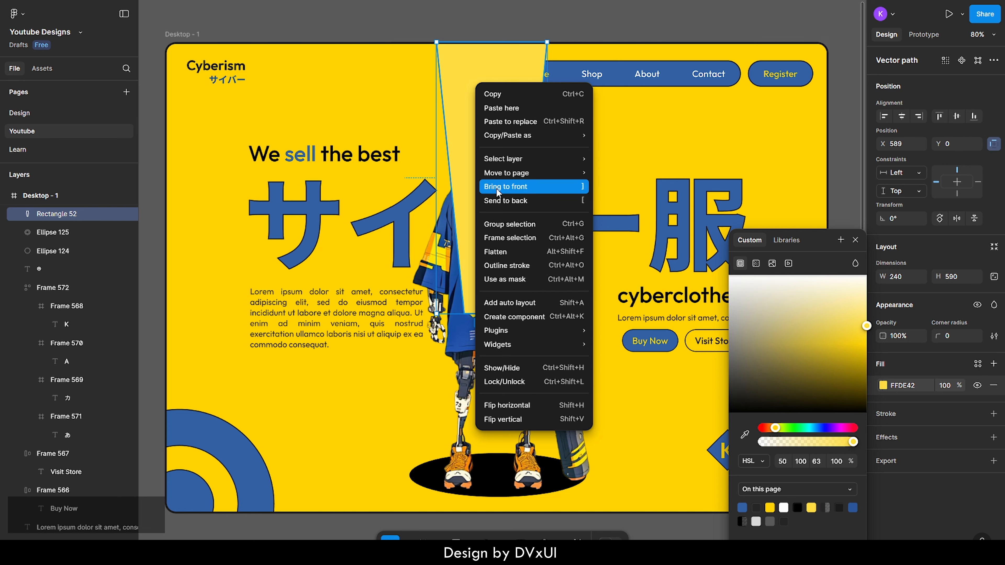
pyautogui.click(498, 198)
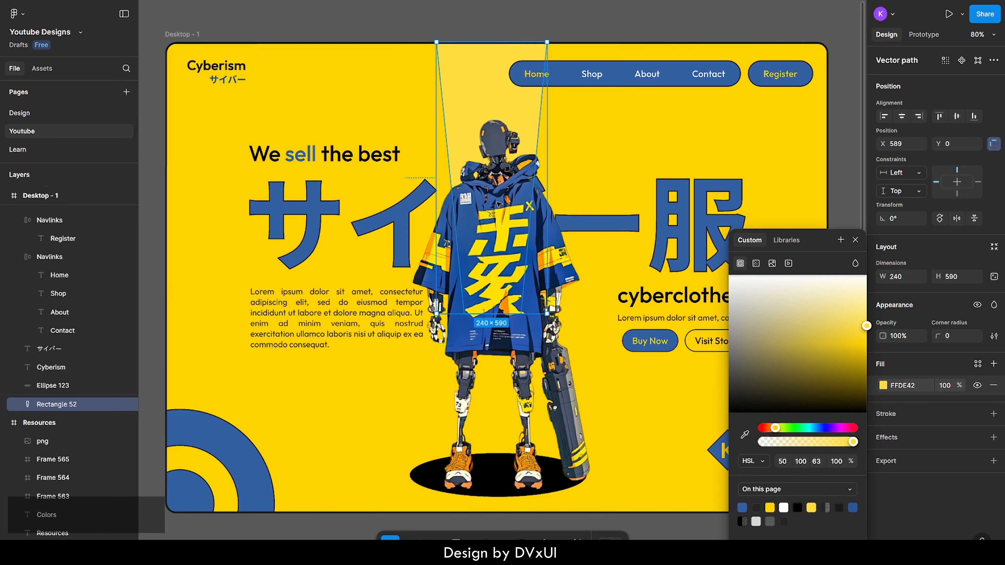
pyautogui.click(630, 132)
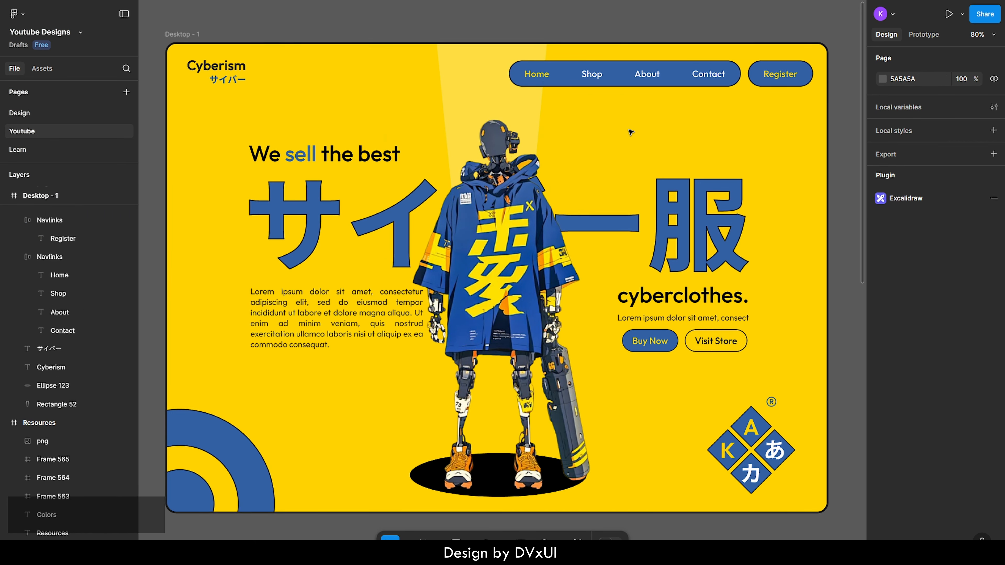
# Duplicate the tapered shape above the robot and rotate the copy to about 132.89° so its wide end faces the frame's lower-left corner
pyautogui.click(482, 78)
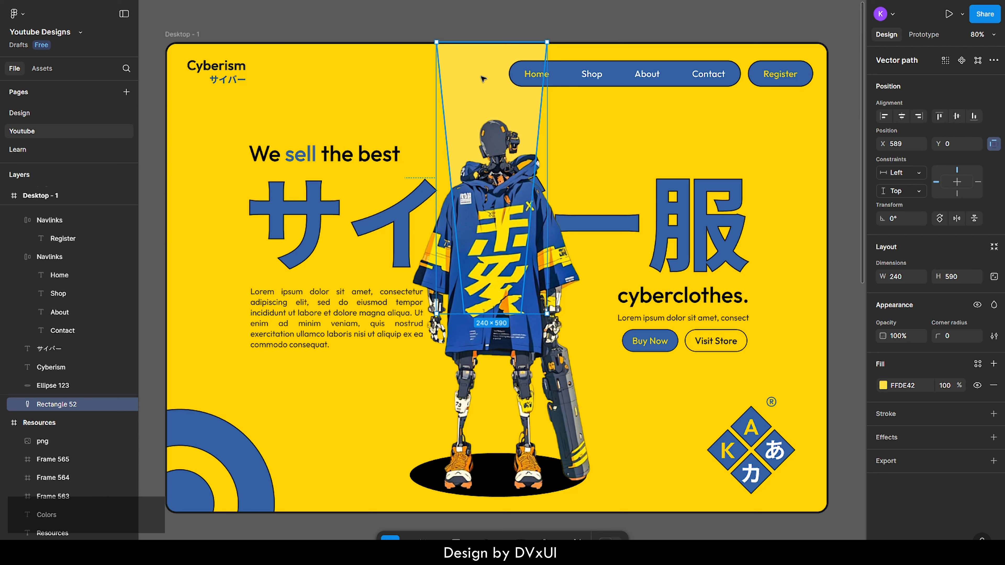
pyautogui.hotkey('ctrl', 'c')
pyautogui.hotkey('ctrl', 'v')
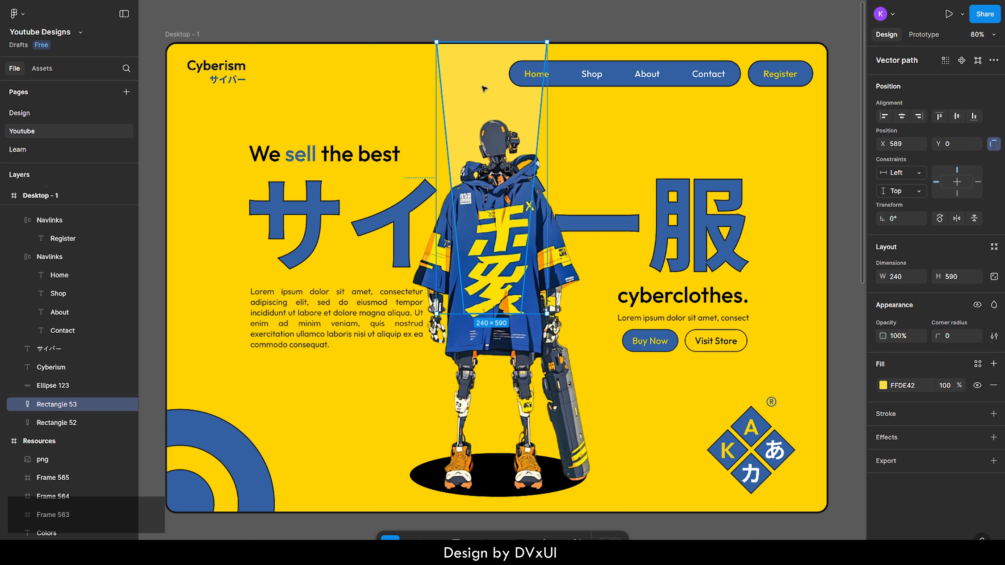
pyautogui.moveTo(483, 88); pyautogui.dragTo(371, 149)
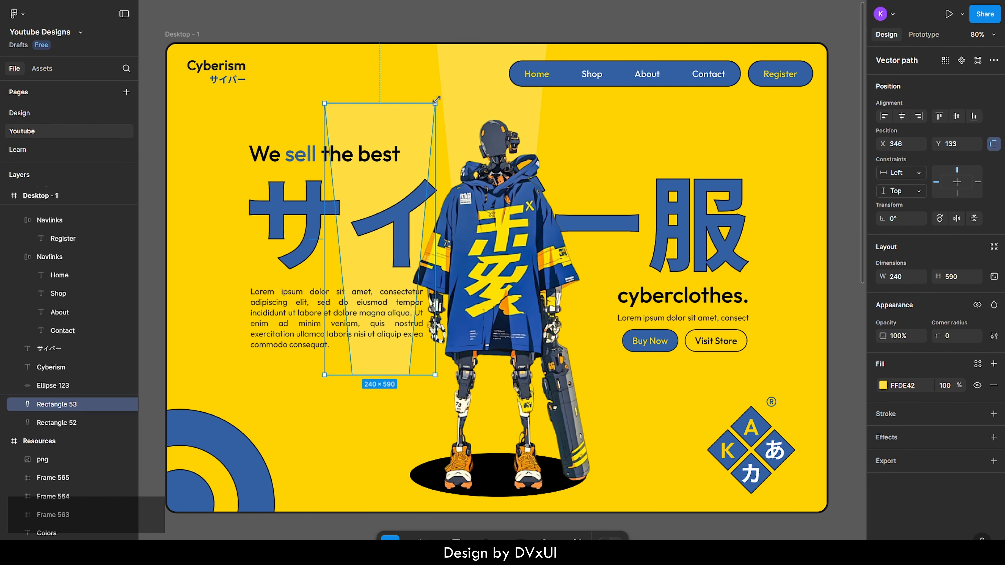
pyautogui.moveTo(437, 98); pyautogui.dragTo(235, 295)
# Move the rotated copy so its narrow end sits behind the robot, and lengthen it past the frame's lower-left corner to a height of about 830.65
pyautogui.moveTo(464, 174); pyautogui.dragTo(449, 332)
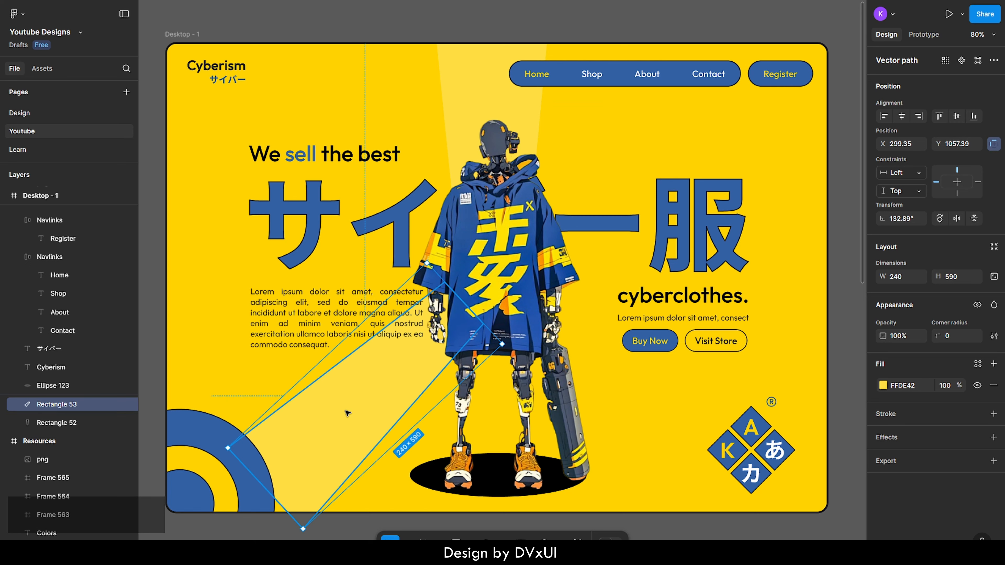
pyautogui.moveTo(262, 486); pyautogui.dragTo(199, 539)
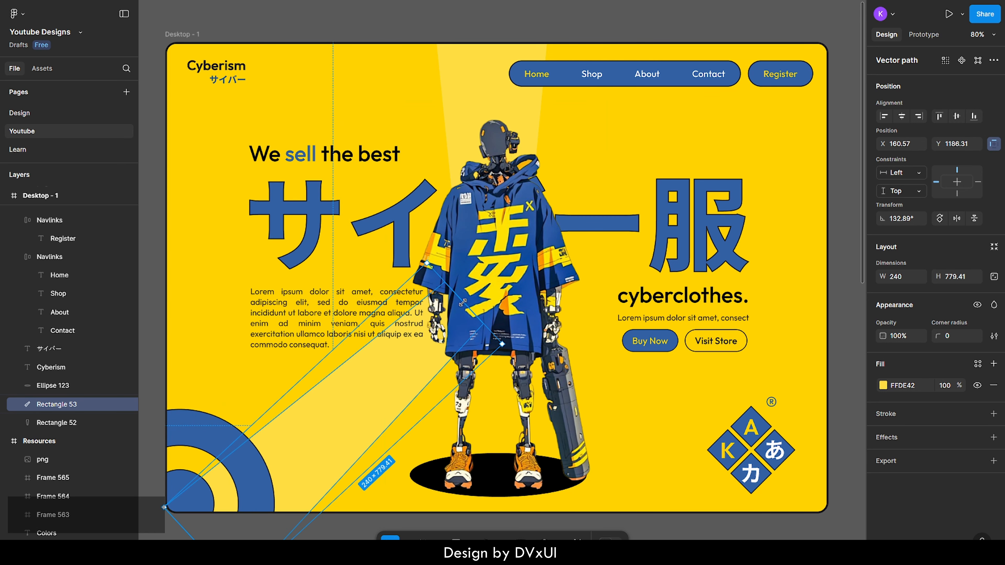
pyautogui.moveTo(464, 303); pyautogui.dragTo(486, 292)
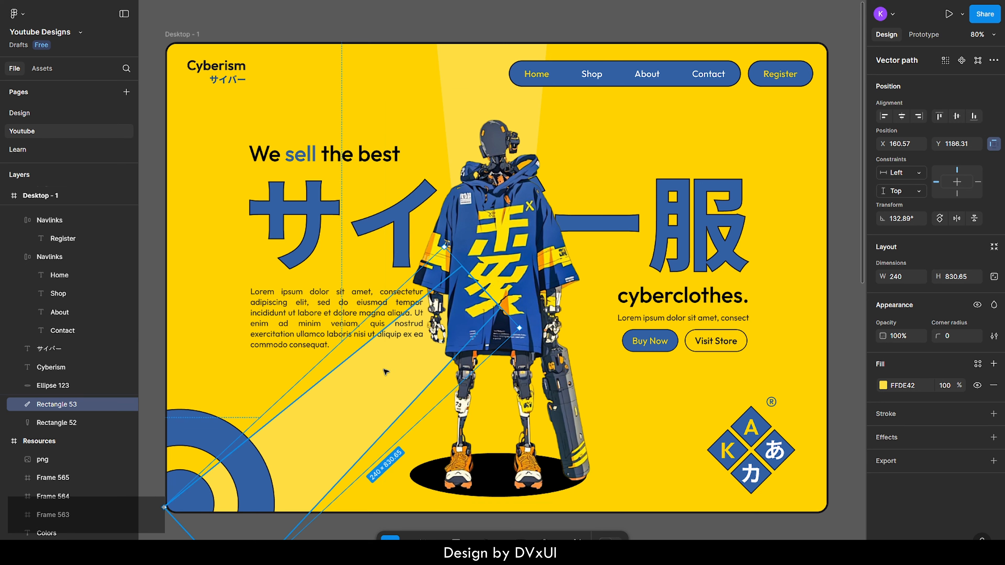
# Duplicate the lower-left tapered shape and set the copy's rotation to -132.89°
pyautogui.hotkey('ctrl', 'c')
pyautogui.hotkey('ctrl', 'v')
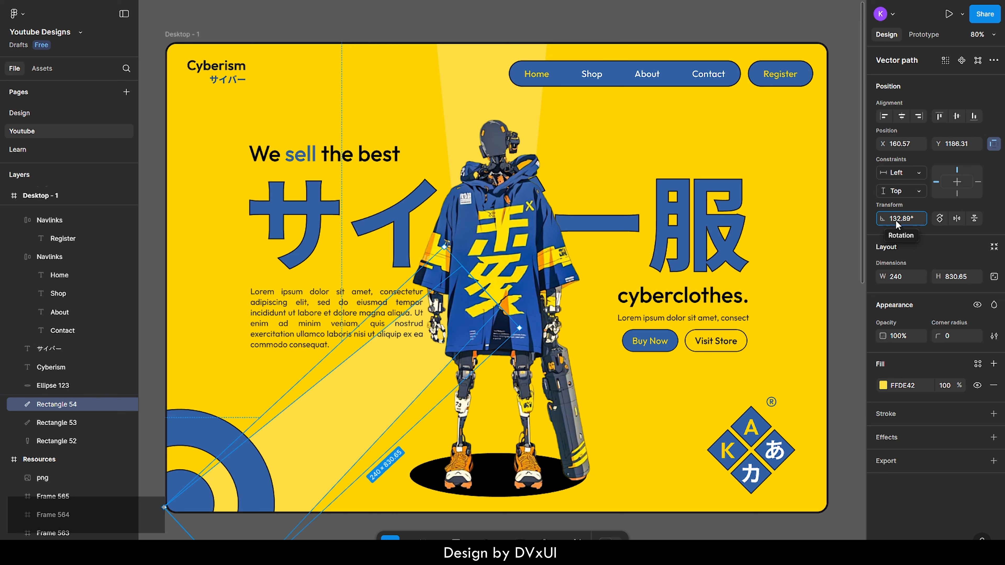
pyautogui.write('-')
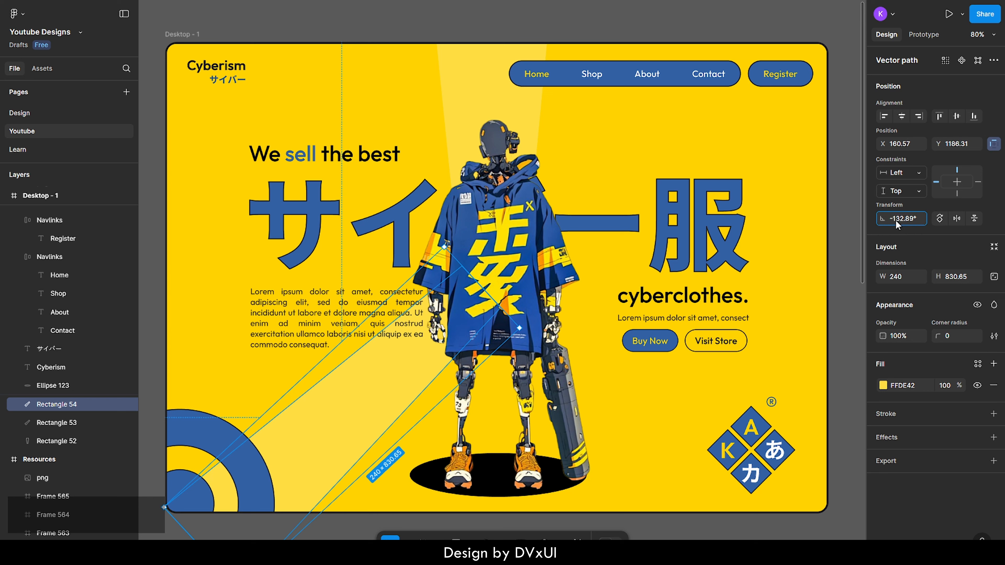
pyautogui.press('shift')
pyautogui.press('Return')
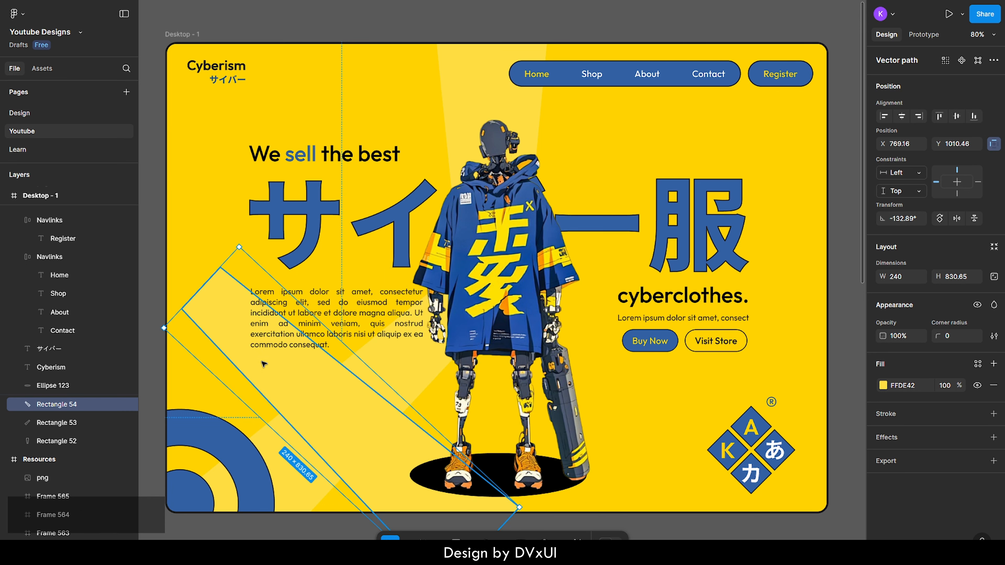
# Place the mirrored beam from behind the robot to the frame's lower-right corner, lengthen it to about 908.84, and deselect it
pyautogui.moveTo(264, 364); pyautogui.dragTo(553, 353)
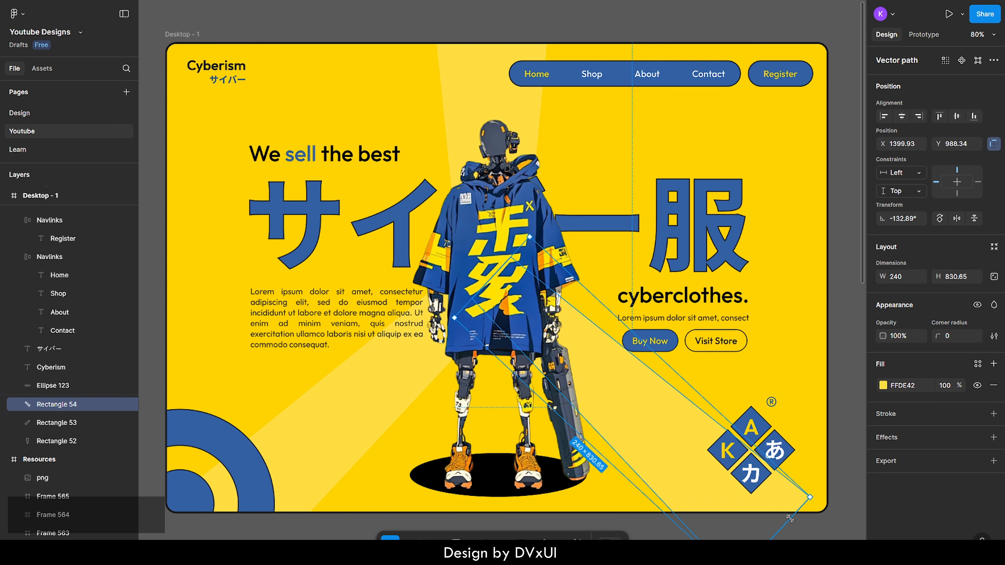
pyautogui.click(674, 537)
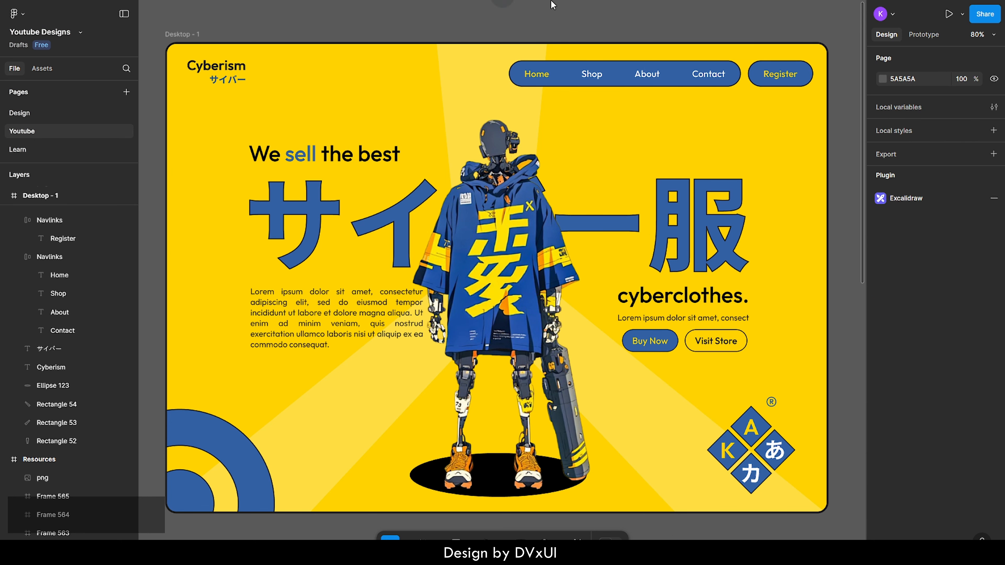
# Hide the editor interface to review the landing page design on the plain canvas
pyautogui.rightClick(578, 29)
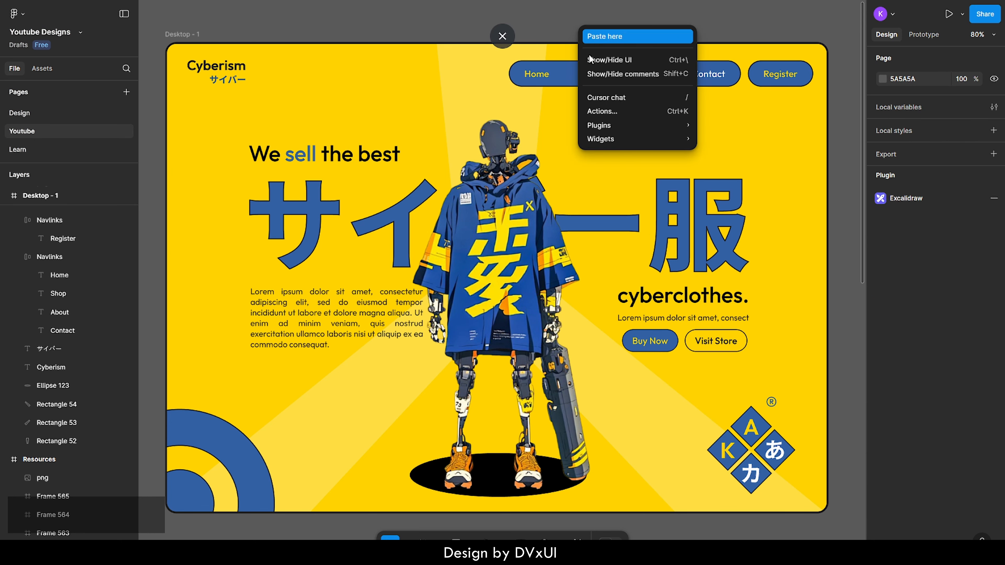
pyautogui.click(595, 60)
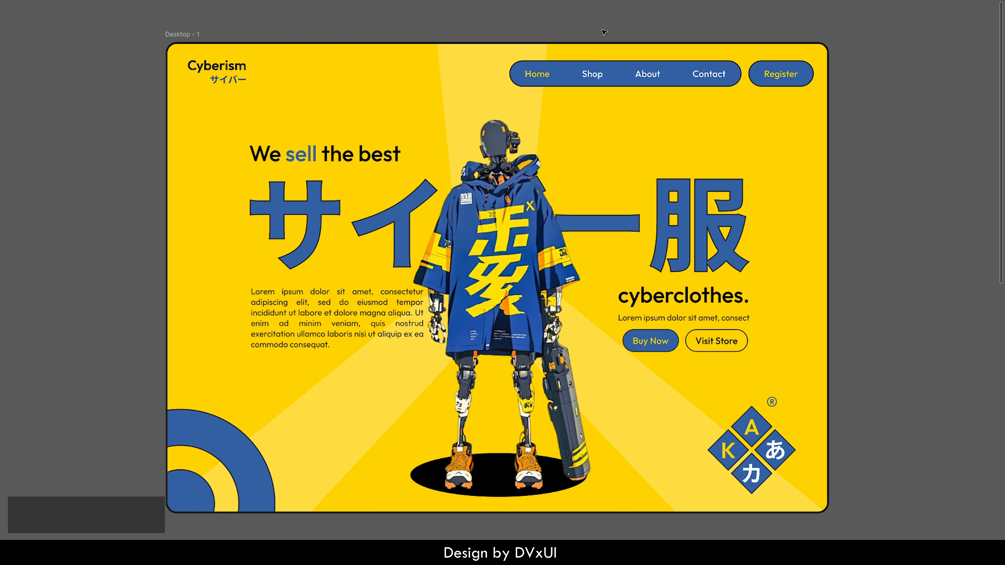
pyautogui.scroll(-1, 605, 33)
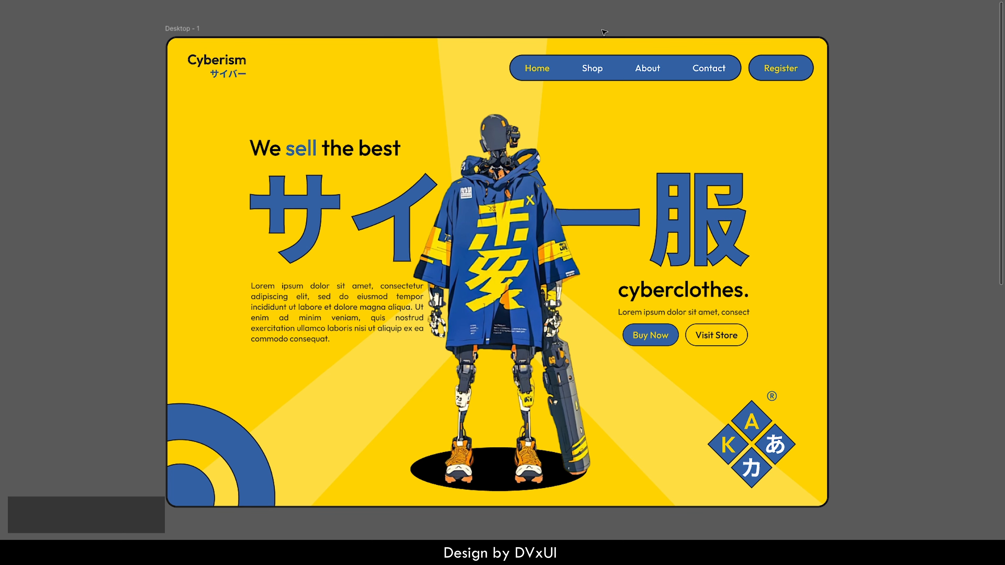